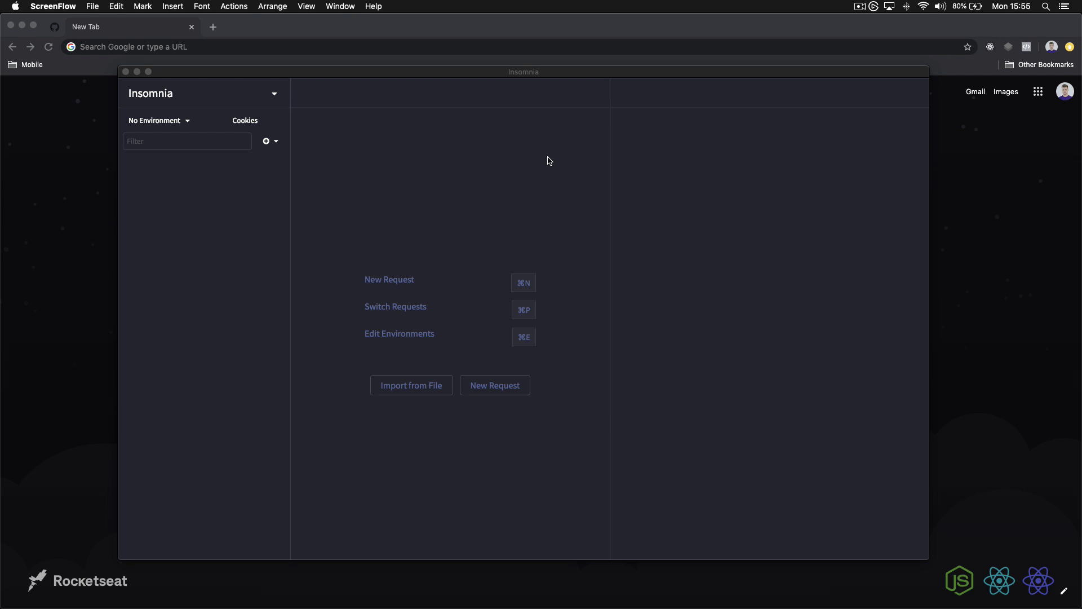
Focus the Insomnia window showing the empty workspace
{"action": "left_click", "coordinate": [521, 74]}
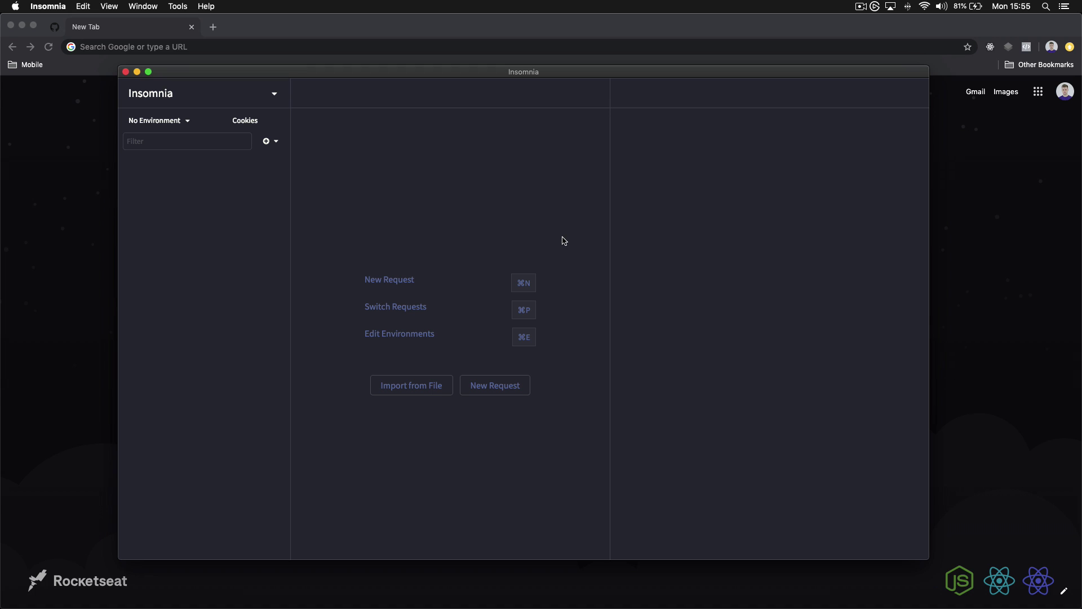
Search 'getpostman' in Chrome and open the Postman website
{"action": "left_click", "coordinate": [133, 51]}
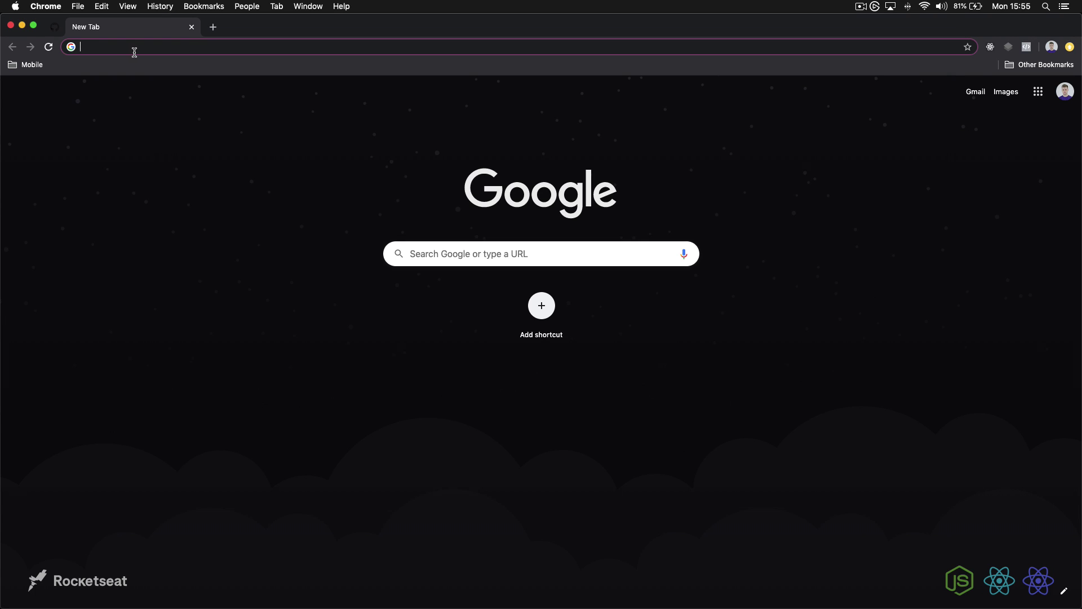
{"action": "type", "text": "getpostman"}
{"action": "key", "text": "Return"}
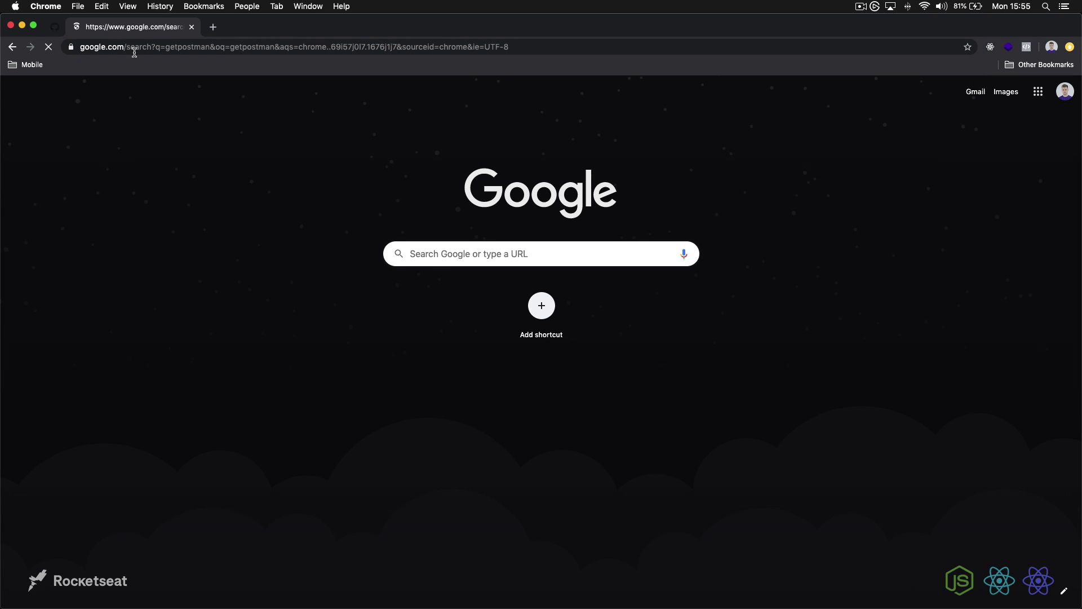
{"action": "left_click", "coordinate": [241, 192]}
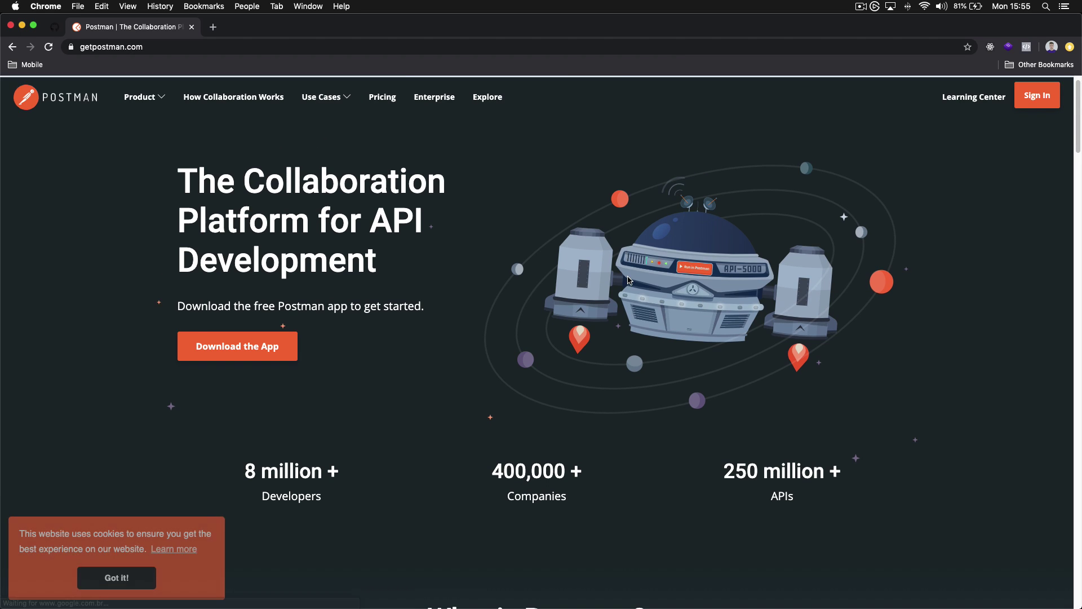
{"action": "scroll", "coordinate": [629, 280], "scroll_direction": "down", "scroll_amount": 15}
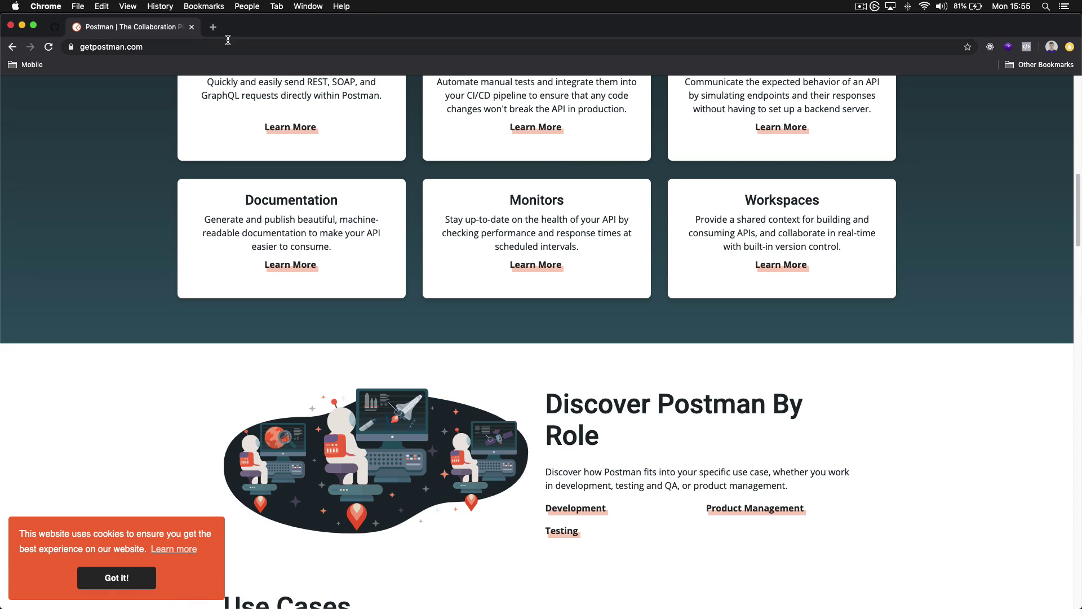
In a new tab, search 'github insomnia' and open the Kong/insomnia repository
{"action": "left_click", "coordinate": [213, 29]}
{"action": "type", "text": "github ion"}
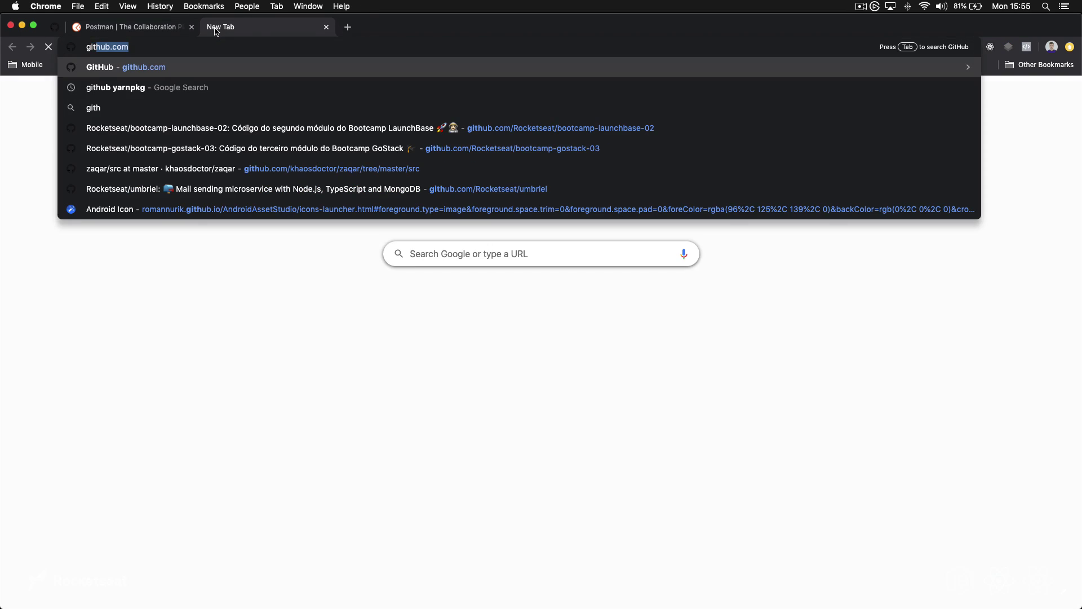
{"action": "key", "text": "BackSpace"}
{"action": "key", "text": "BackSpace"}
{"action": "type", "text": "nsomnia"}
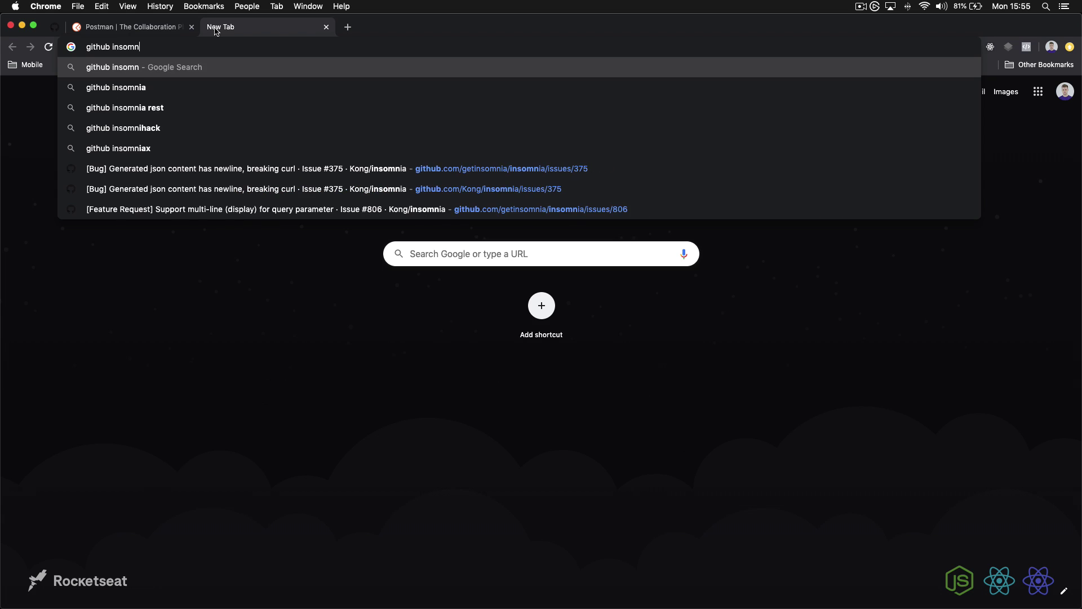
{"action": "key", "text": "Return"}
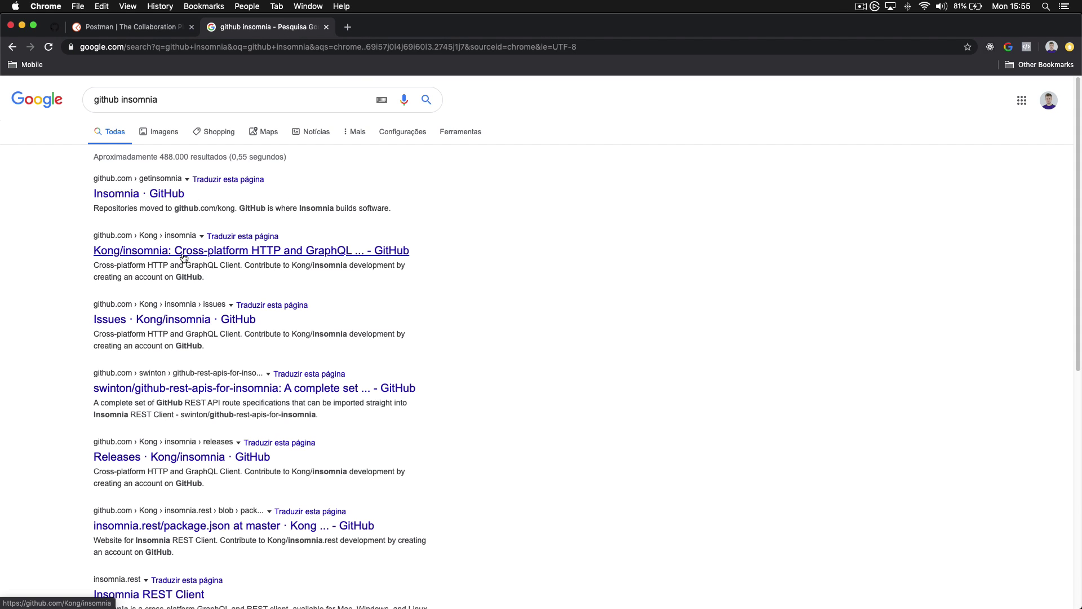
{"action": "left_click", "coordinate": [186, 254]}
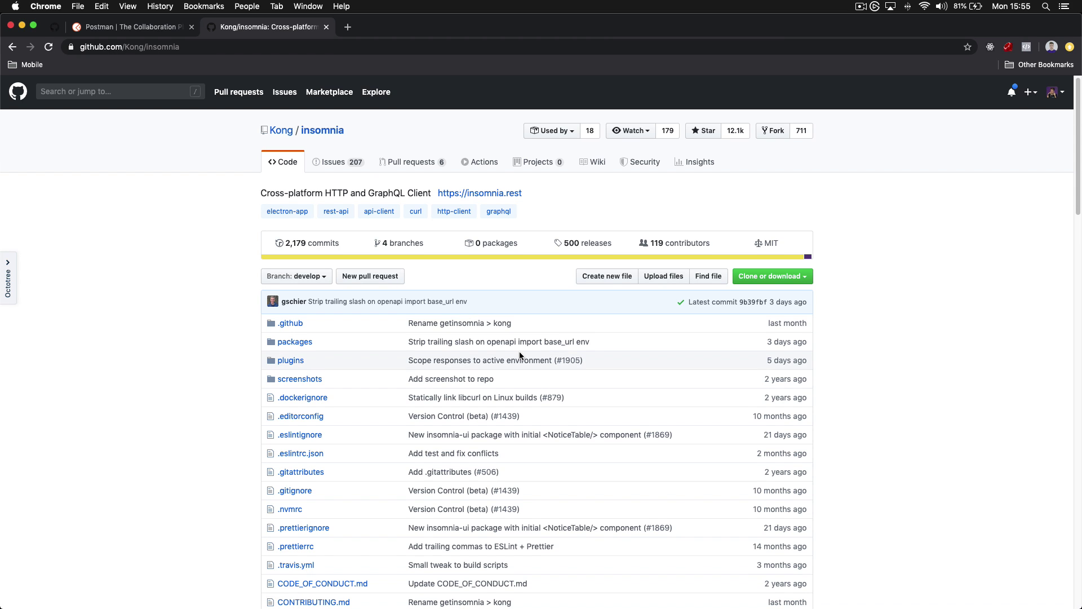
Scroll through the Kong/insomnia README's download, contributing, plugins and community sections
{"action": "scroll", "coordinate": [470, 378], "scroll_direction": "down", "scroll_amount": 10}
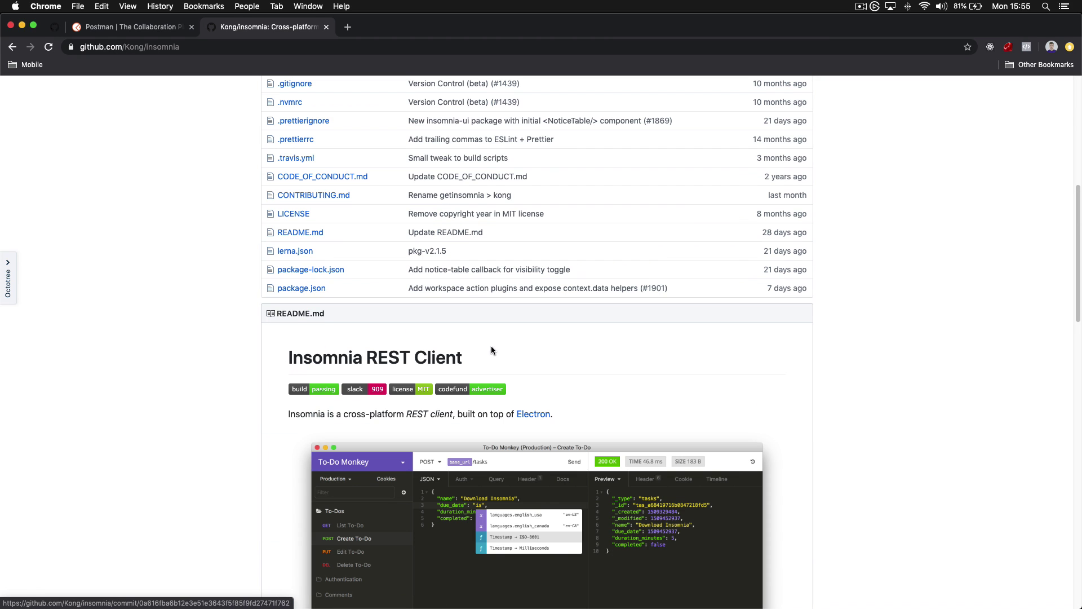
{"action": "scroll", "coordinate": [597, 372], "scroll_direction": "up", "scroll_amount": 10}
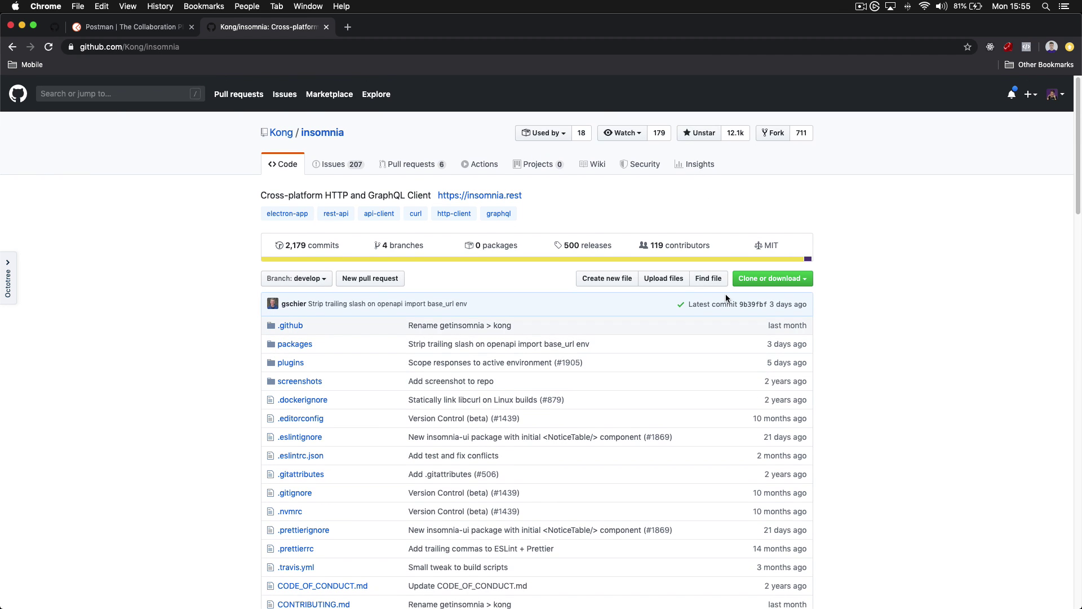
{"action": "scroll", "coordinate": [727, 291], "scroll_direction": "down", "scroll_amount": 8}
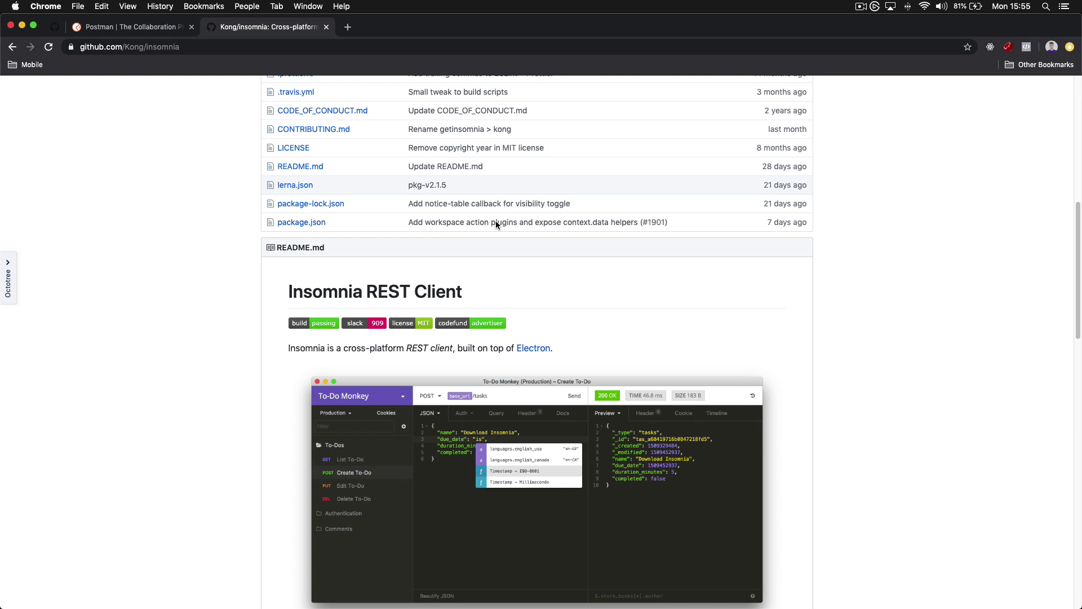
{"action": "scroll", "coordinate": [537, 352], "scroll_direction": "down", "scroll_amount": 1}
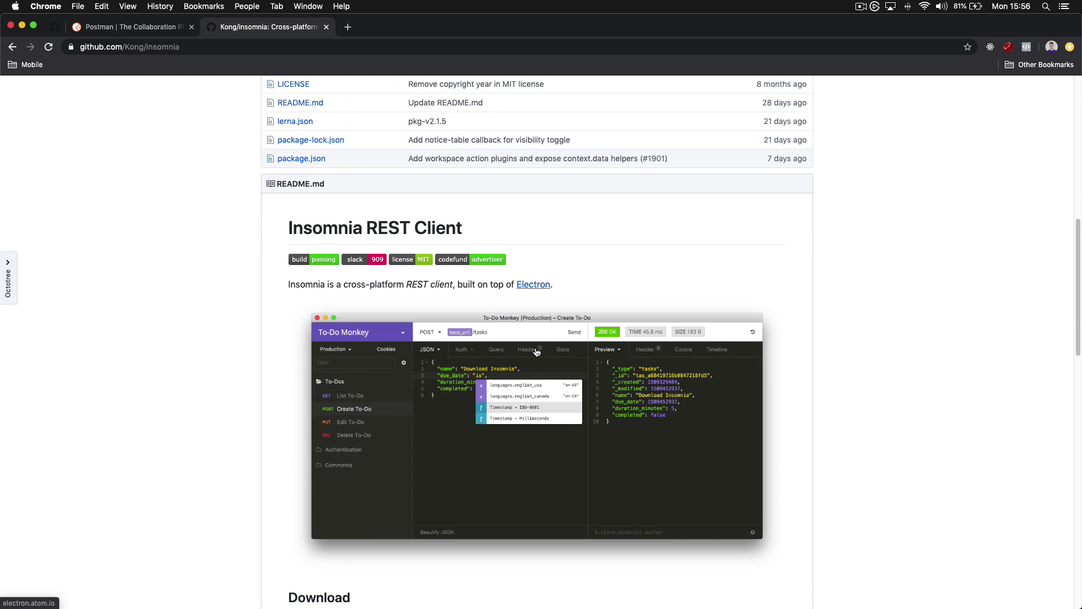
{"action": "scroll", "coordinate": [537, 352], "scroll_direction": "down", "scroll_amount": 3}
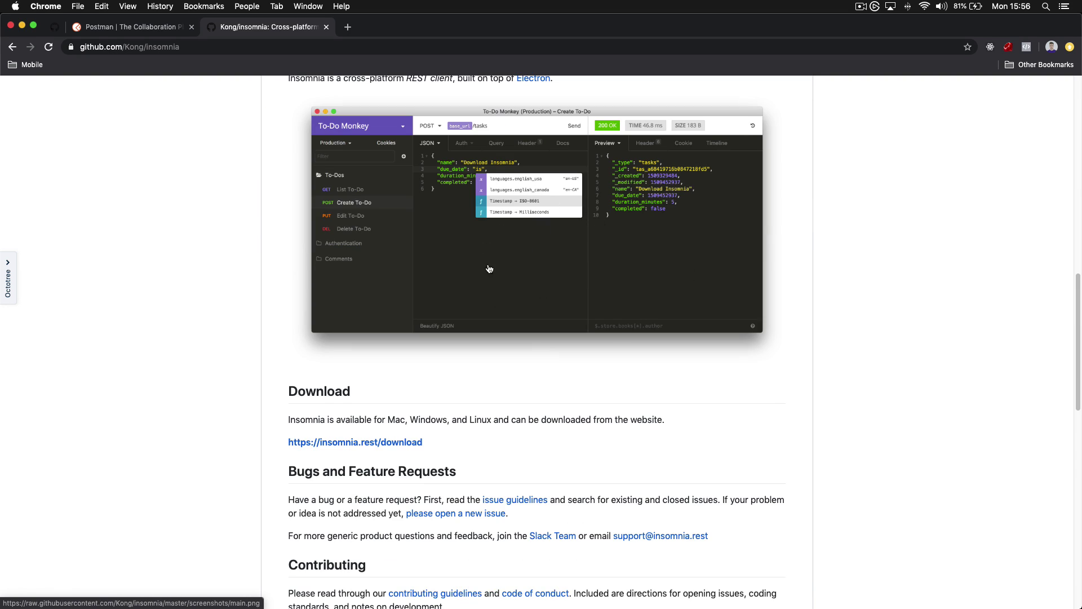
{"action": "scroll", "coordinate": [564, 237], "scroll_direction": "down", "scroll_amount": 2}
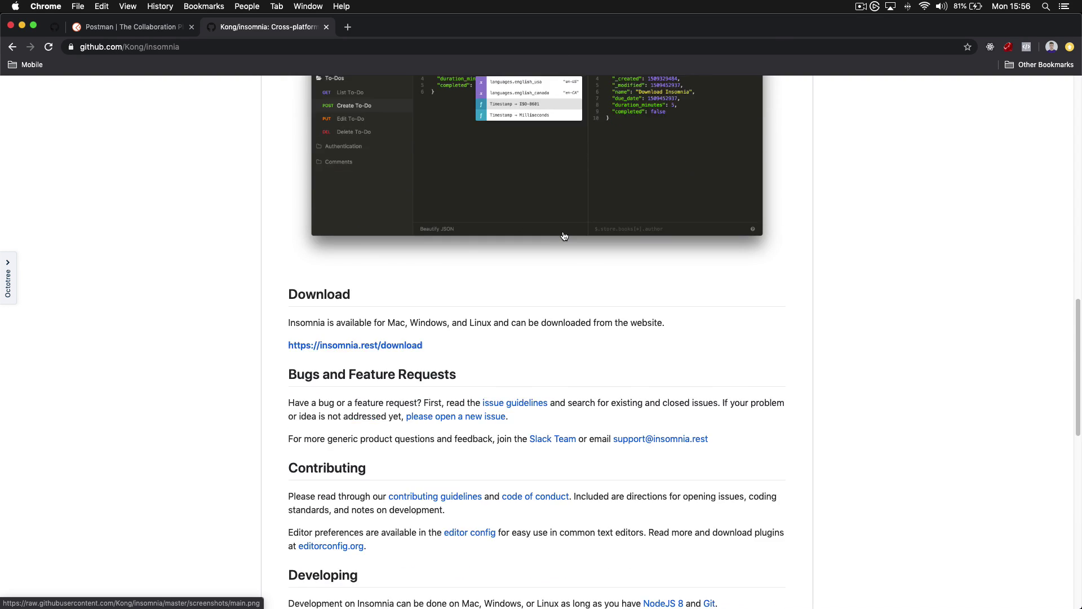
{"action": "scroll", "coordinate": [563, 235], "scroll_direction": "down", "scroll_amount": 4}
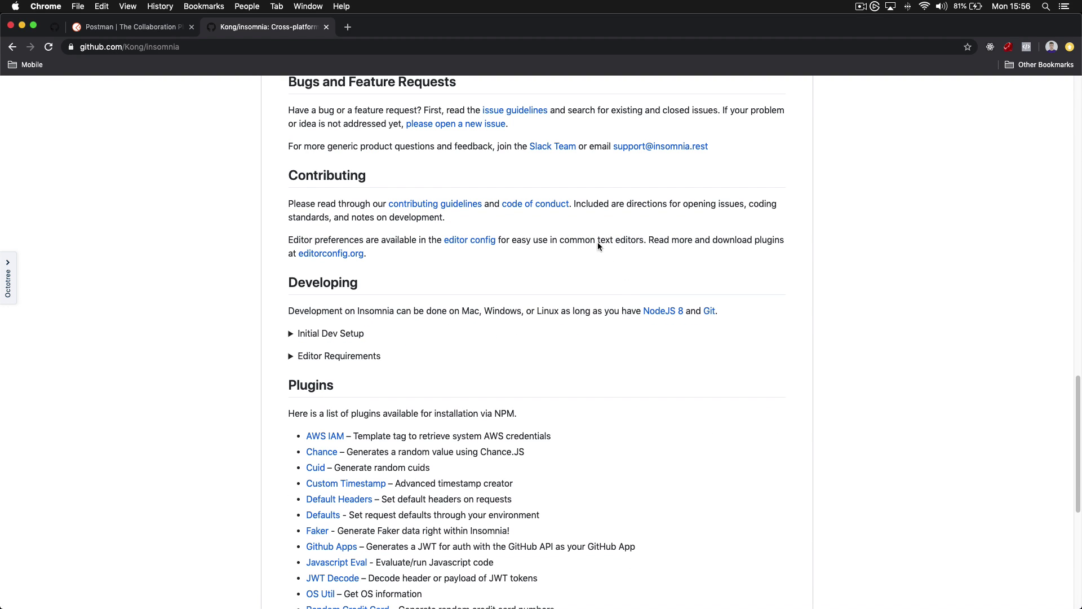
{"action": "scroll", "coordinate": [593, 234], "scroll_direction": "down", "scroll_amount": 3}
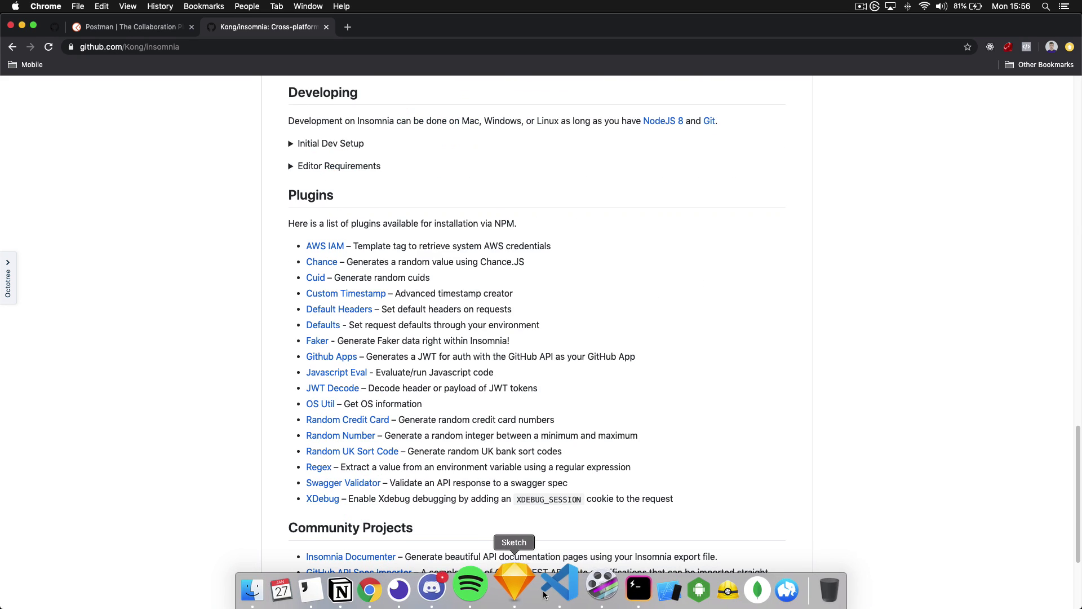
{"action": "scroll", "coordinate": [569, 457], "scroll_direction": "down", "scroll_amount": 2}
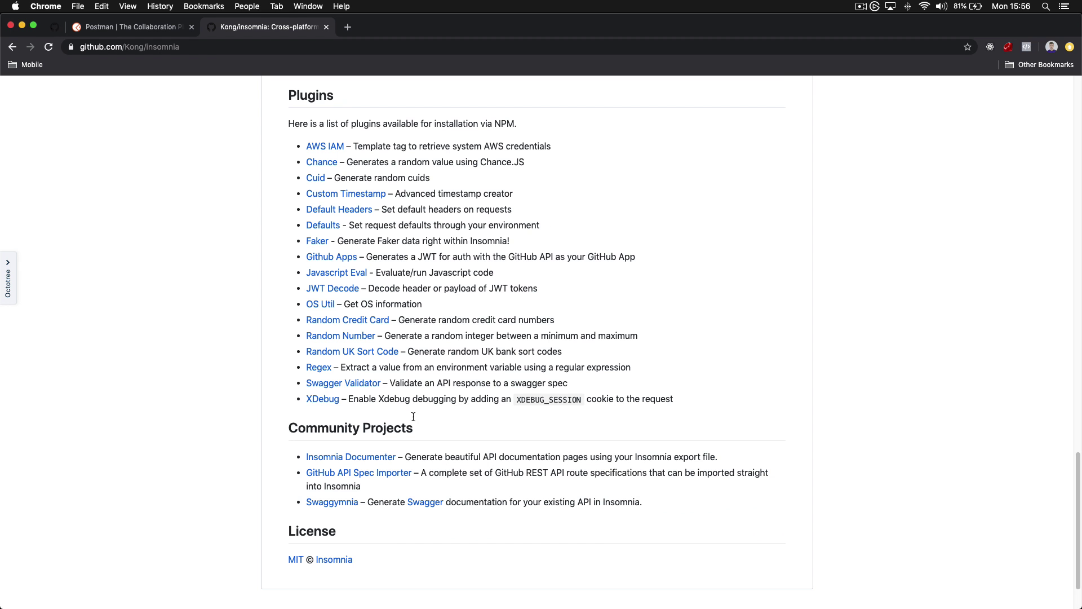
{"action": "scroll", "coordinate": [490, 324], "scroll_direction": "up", "scroll_amount": 20}
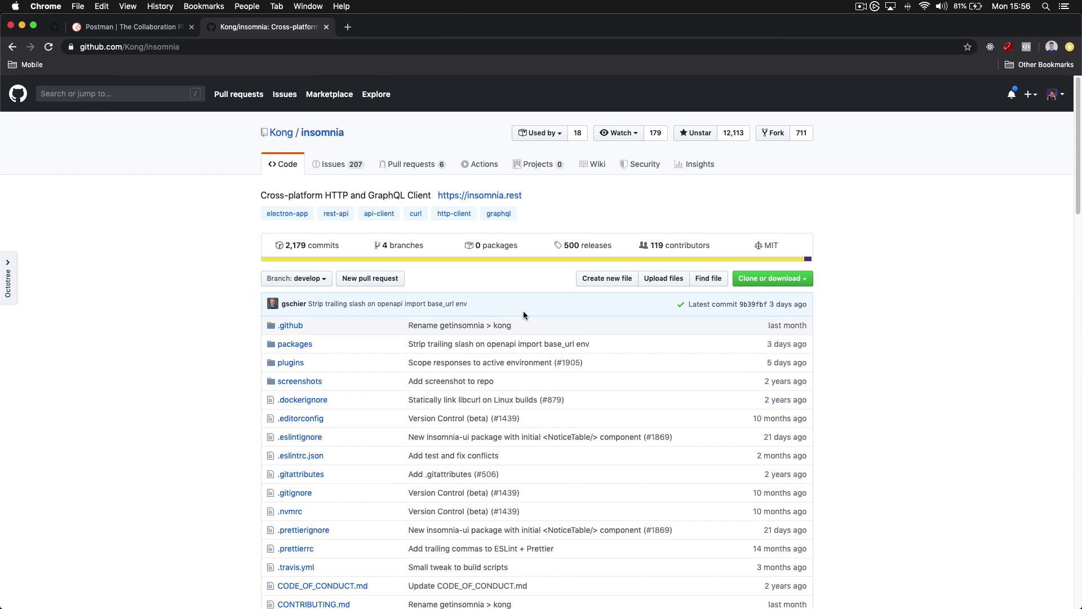
Close the Postman and repository tabs and move the Insomnia window slightly lower
{"action": "key", "text": "super+w"}
{"action": "key", "text": "super+w"}
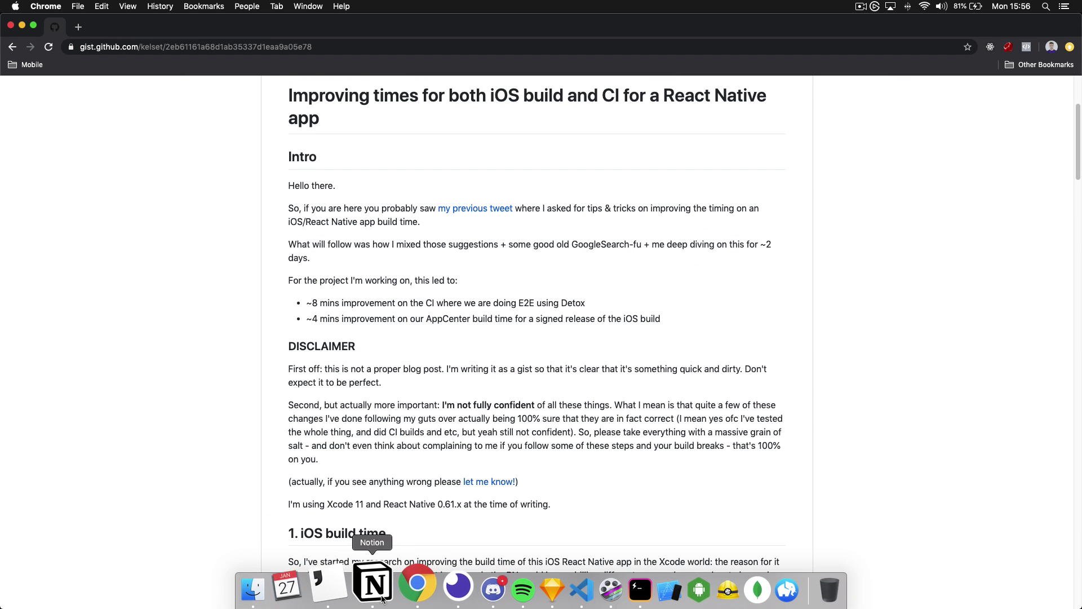
{"action": "left_click", "coordinate": [428, 587]}
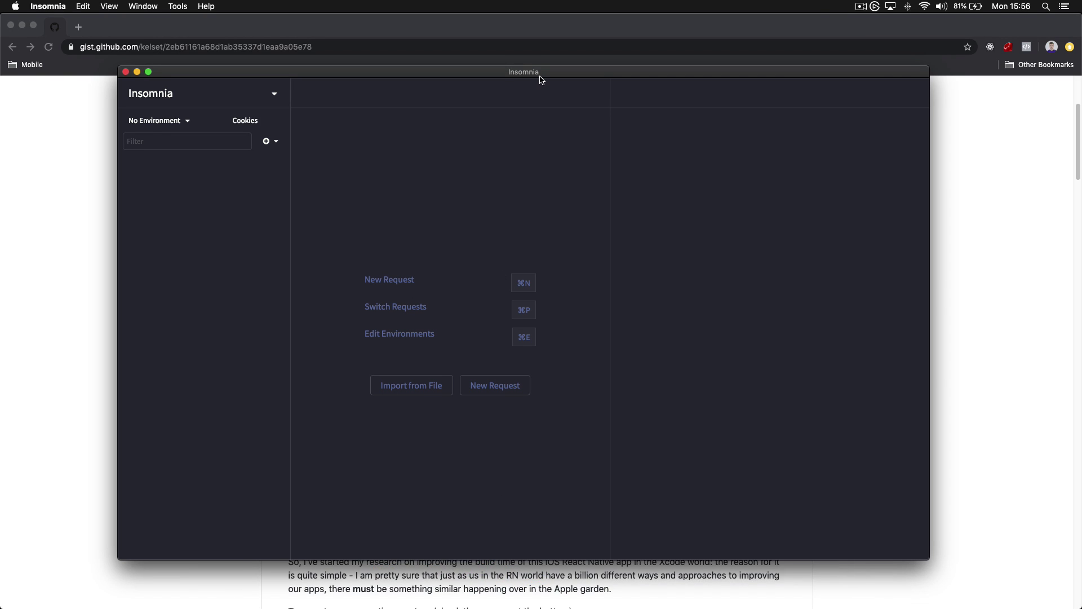
{"action": "left_click_drag", "start_coordinate": [540, 80], "coordinate": [538, 100]}
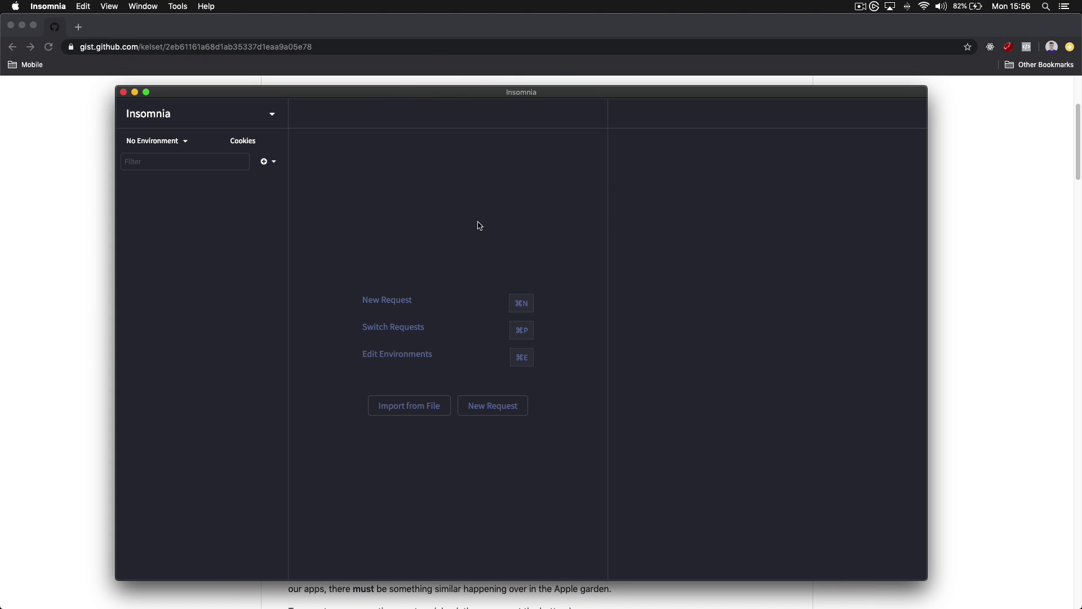
Stop the json-server running in the Hyper terminal and clear the screen
{"action": "mouse_move", "coordinate": [547, 605]}
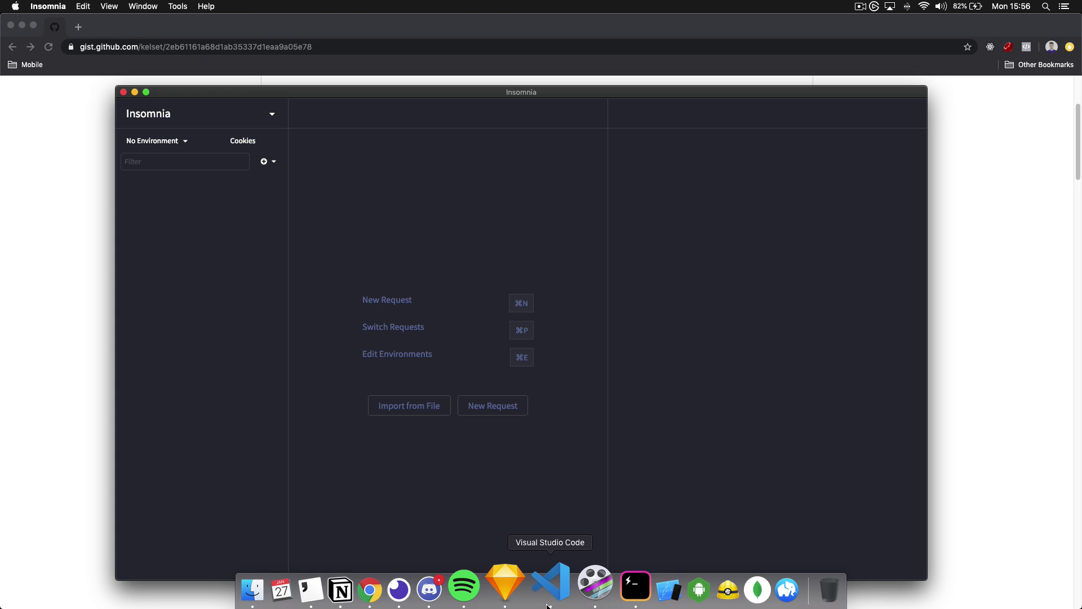
{"action": "left_click", "coordinate": [606, 602]}
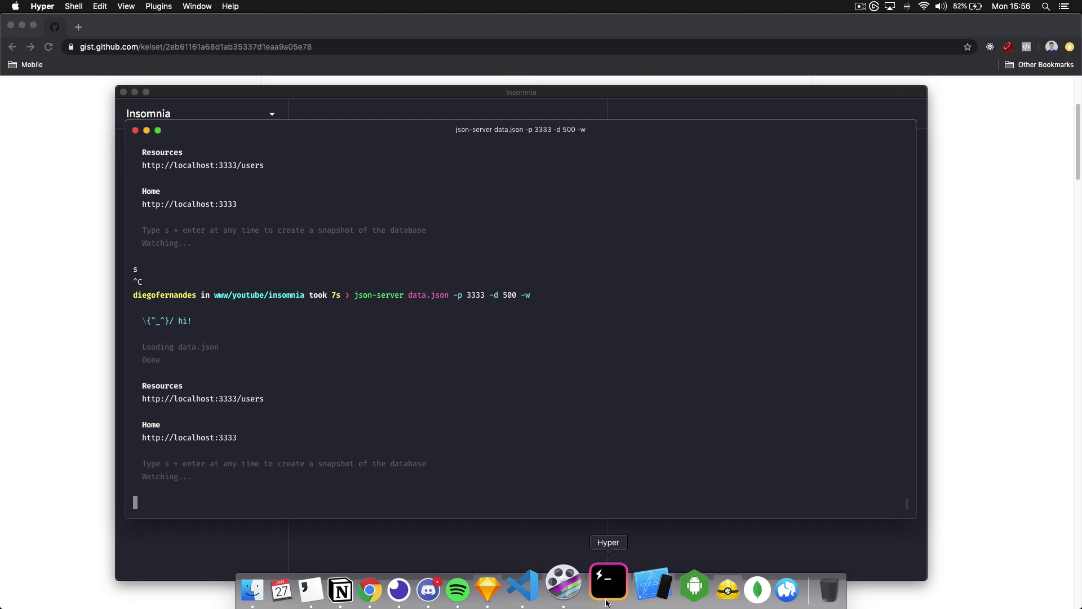
{"action": "key", "text": "ctrl+c"}
{"action": "key", "text": "ctrl+l"}
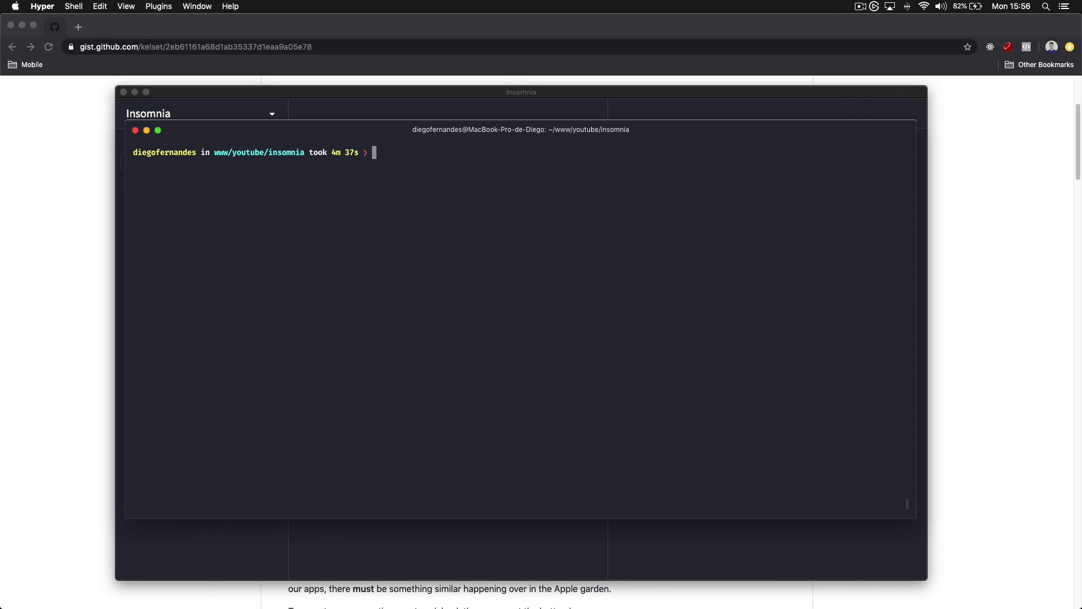
Search 'json-server' in a new Chrome tab and open the typicode/json-server repository
{"action": "left_click", "coordinate": [248, 27]}
{"action": "key", "text": "super+t"}
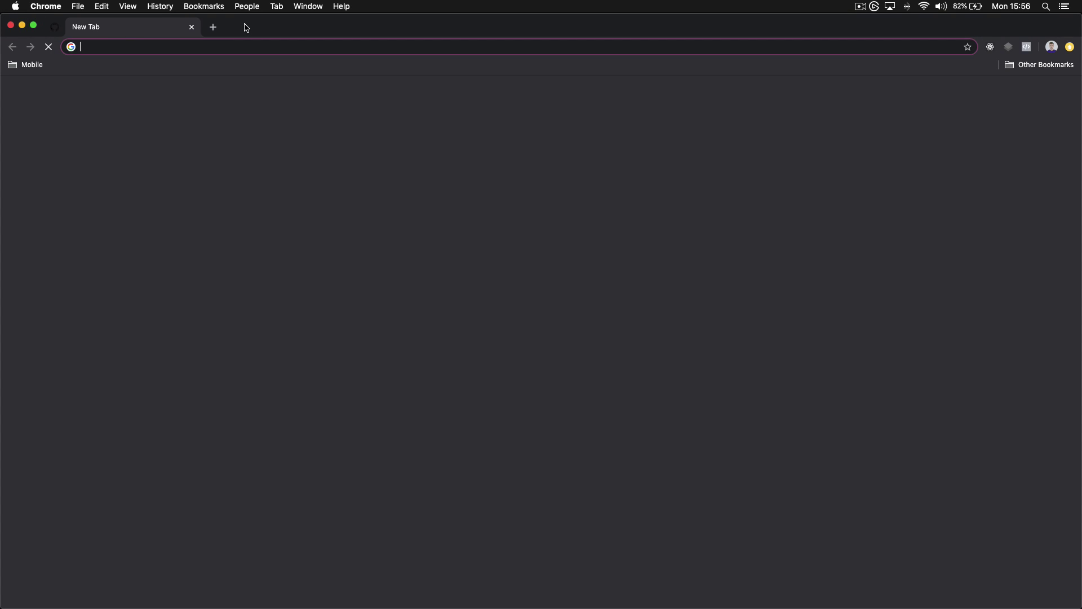
{"action": "type", "text": "json-server"}
{"action": "key", "text": "Return"}
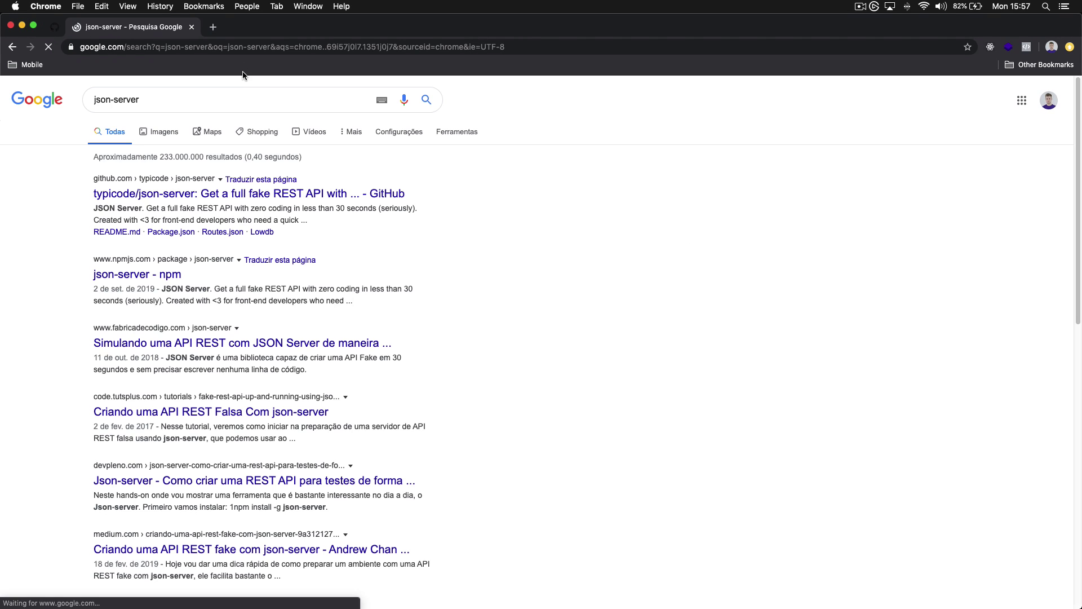
{"action": "left_click", "coordinate": [224, 194]}
{"action": "scroll", "coordinate": [529, 244], "scroll_direction": "down", "scroll_amount": 1}
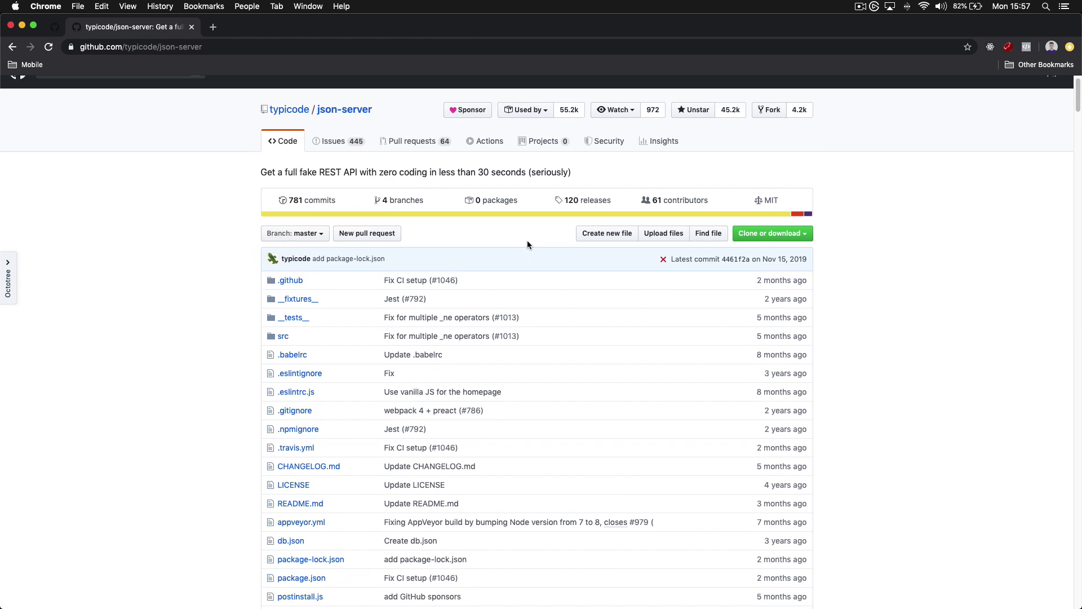
{"action": "scroll", "coordinate": [527, 240], "scroll_direction": "down", "scroll_amount": 10}
{"action": "key", "text": "super+Tab"}
Open data.json in vim and add an empty "products": [] array after users
{"action": "type", "text": "vim d"}
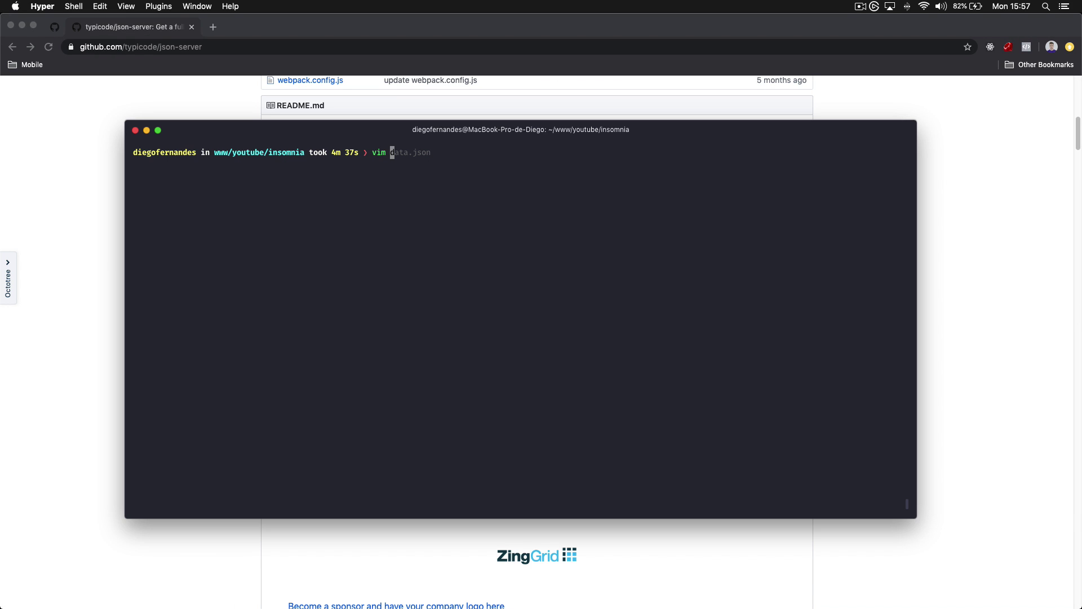
{"action": "key", "text": "Right"}
{"action": "key", "text": "Return"}
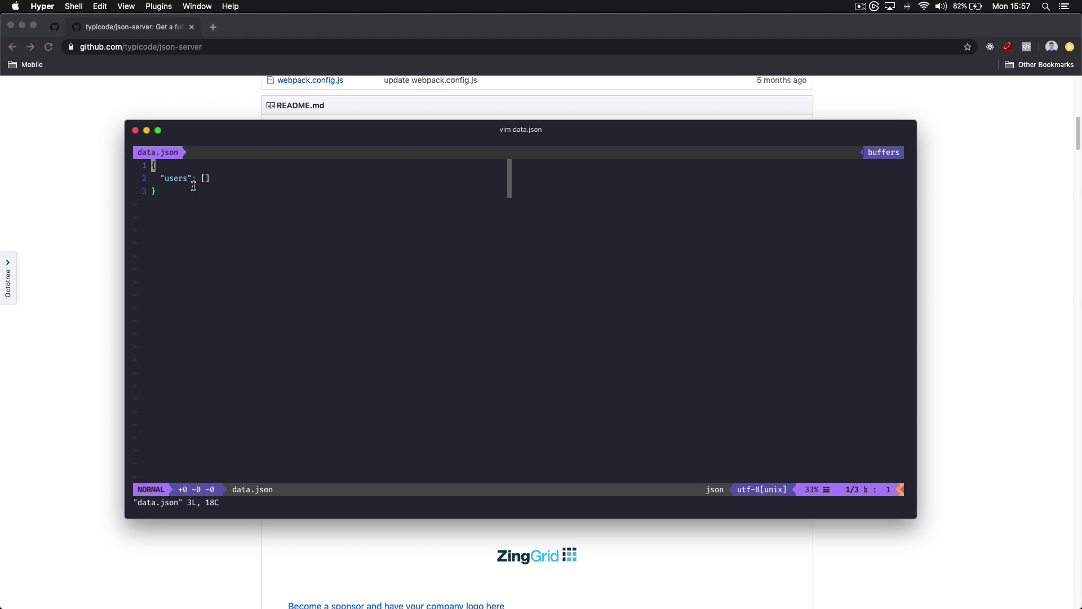
{"action": "key", "text": "j"}
{"action": "type", "text": "A,"}
{"action": "key", "text": "Return"}
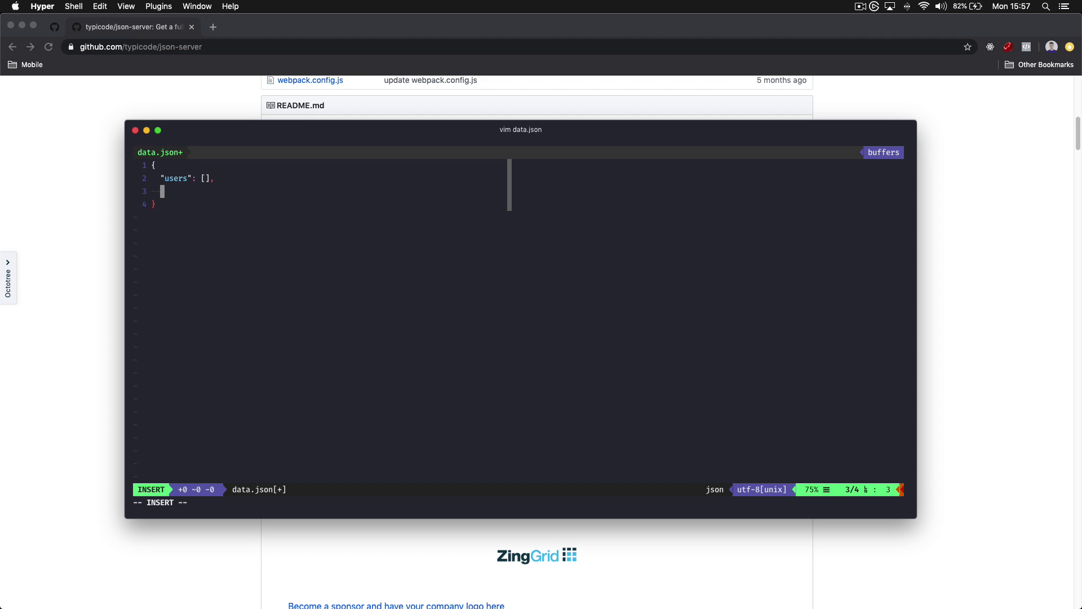
{"action": "type", "text": "\"products\": []"}
Inside the users array, add a user object with "id": 1 and the user's name
{"action": "key", "text": "Down"}
{"action": "key", "text": "Up"}
{"action": "key", "text": "Up"}
{"action": "key", "text": "Left"}
{"action": "key", "text": "Left"}
{"action": "key", "text": "Return"}
{"action": "key", "text": "Tab"}
{"action": "key", "text": "Left"}
{"action": "key", "text": "BackSpace"}
{"action": "key", "text": "BackSpace"}
{"action": "key", "text": "BackSpace"}
{"action": "key", "text": "BackSpace"}
{"action": "key", "text": "BackSpace"}
{"action": "key", "text": "BackSpace"}
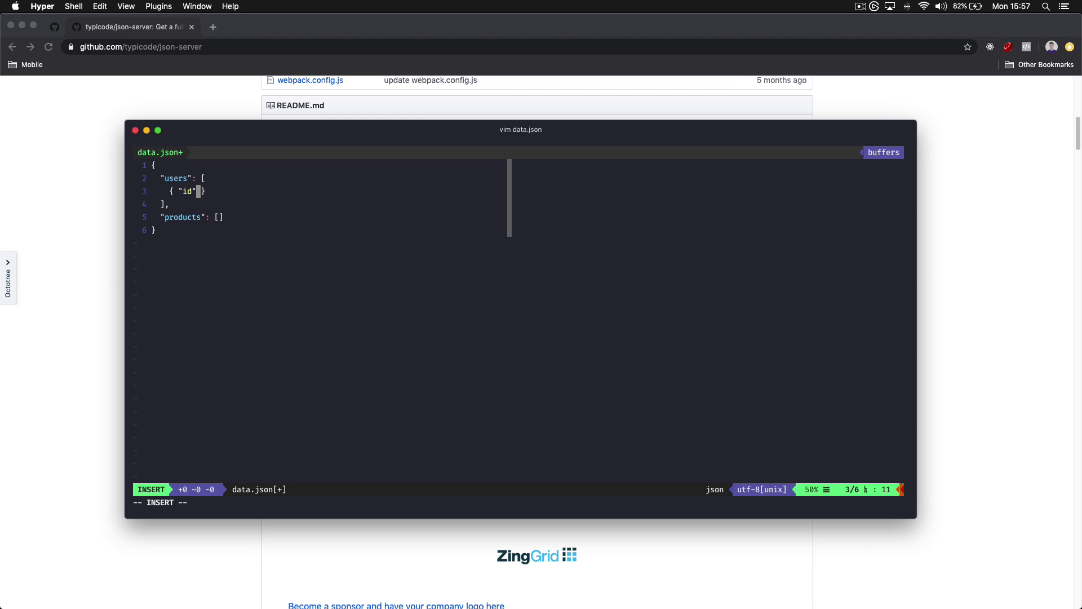
{"action": "key", "text": "BackSpace"}
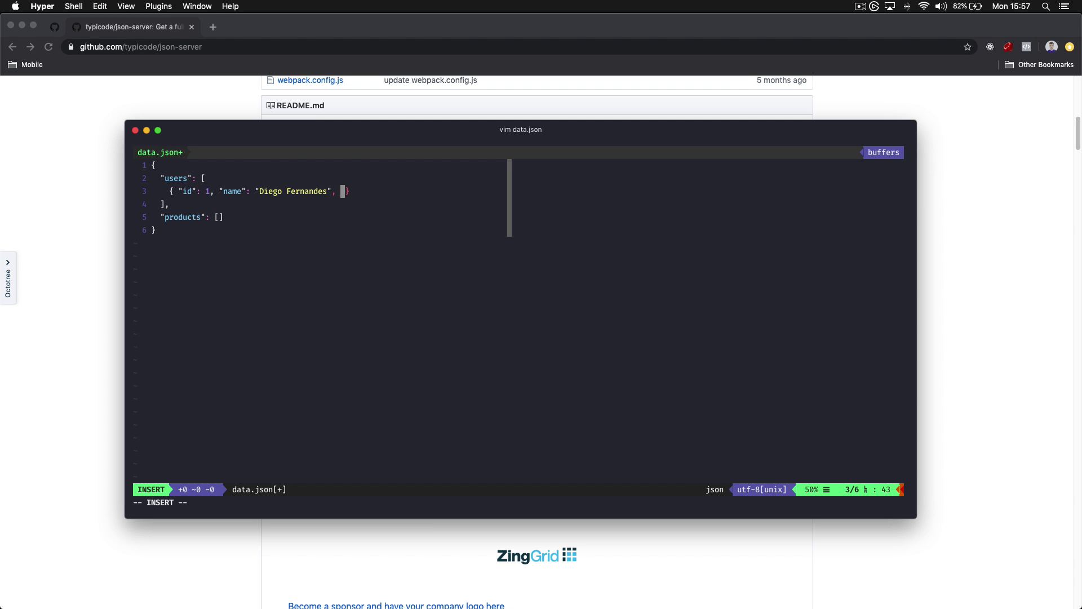
Add an "email" key holding the user's e-mail address to the user object
{"action": "type", "text": ", email: '"}
{"action": "key", "text": "BackSpace"}
{"action": "type", "text": "\"\""}
{"action": "key", "text": "Escape"}
{"action": "key", "text": "h"}
{"action": "key", "text": "h"}
{"action": "key", "text": "h"}
{"action": "key", "text": "h"}
{"action": "key", "text": "h"}
{"action": "key", "text": "h"}
{"action": "key", "text": "h"}
{"action": "key", "text": "h"}
{"action": "key", "text": "h"}
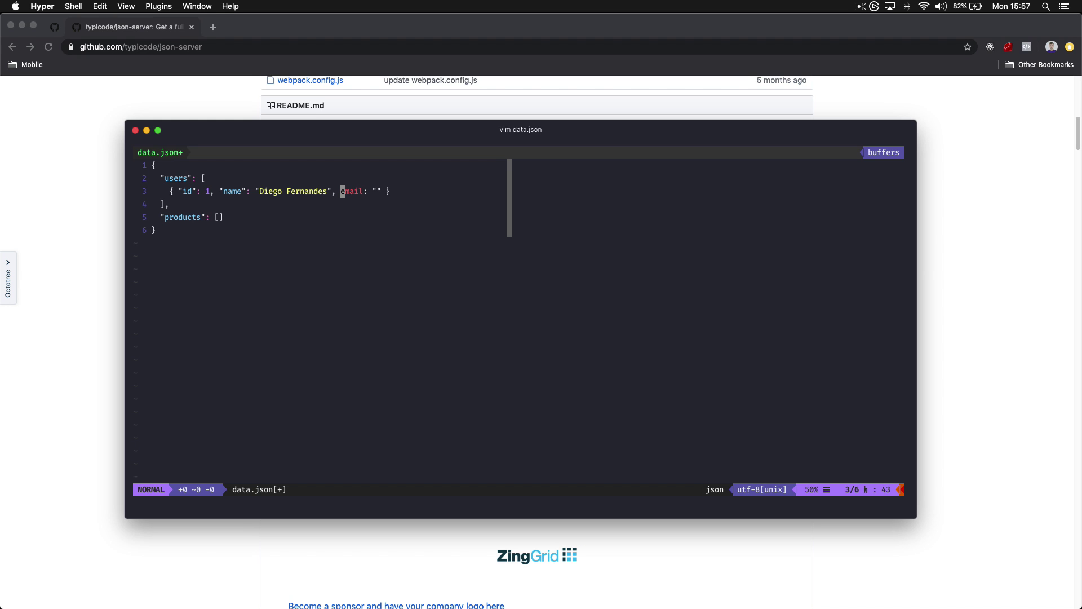
{"action": "type", "text": "il\": \""}
{"action": "key", "text": "BackSpace"}
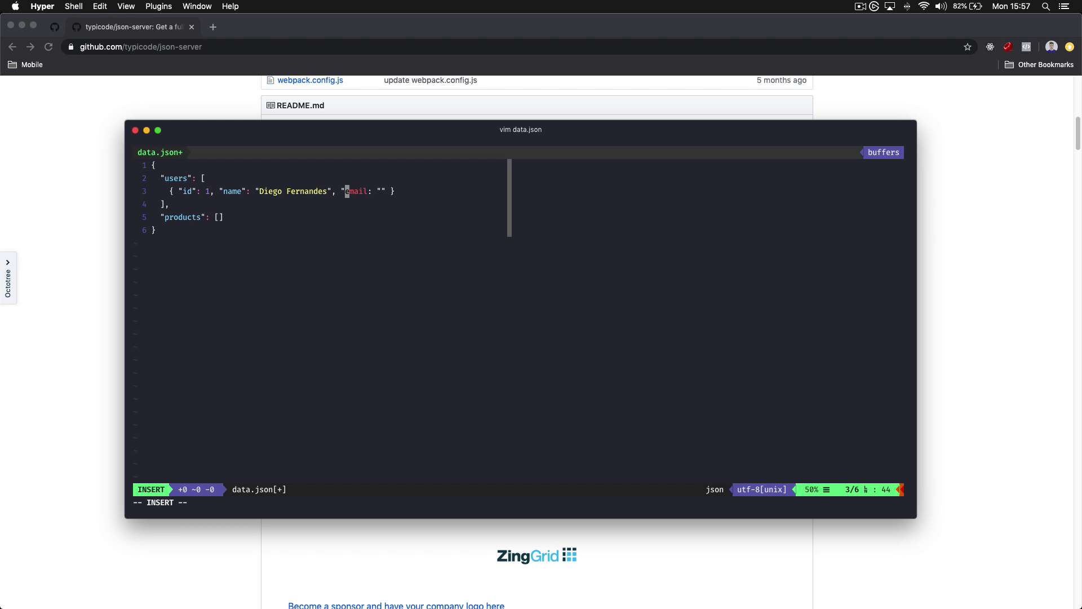
{"action": "key", "text": "Right"}
{"action": "key", "text": "Right"}
{"action": "key", "text": "Right"}
{"action": "key", "text": "Right"}
{"action": "key", "text": "Right"}
{"action": "type", "text": "\""}
{"action": "key", "text": "Right"}
{"action": "key", "text": "Right"}
{"action": "key", "text": "Right"}
Save data.json and quit vim with :wq
{"action": "key", "text": "Down"}
{"action": "key", "text": "Down"}
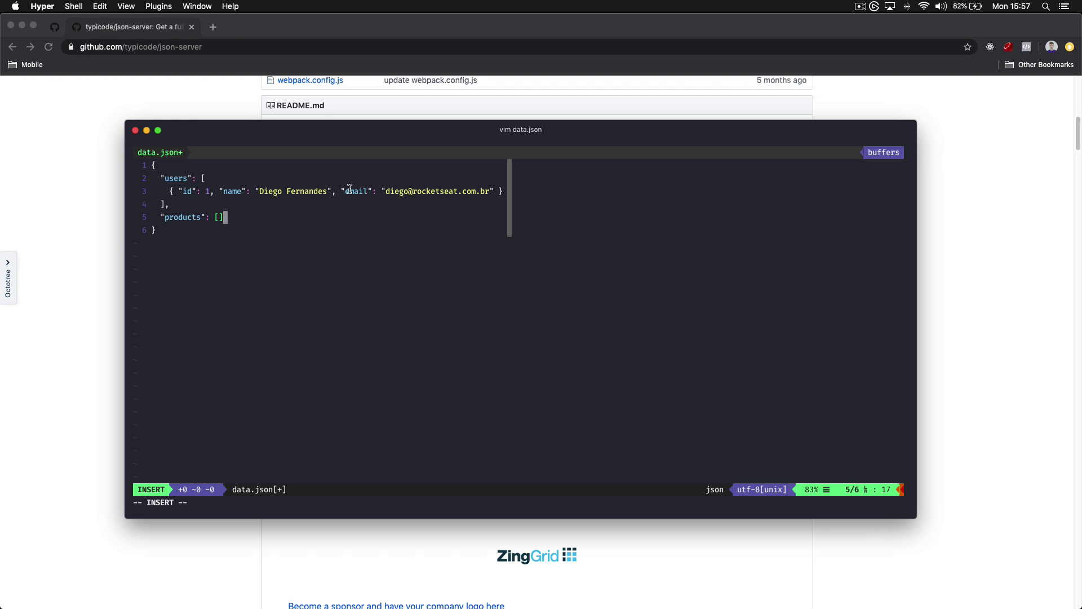
{"action": "key", "text": "Escape"}
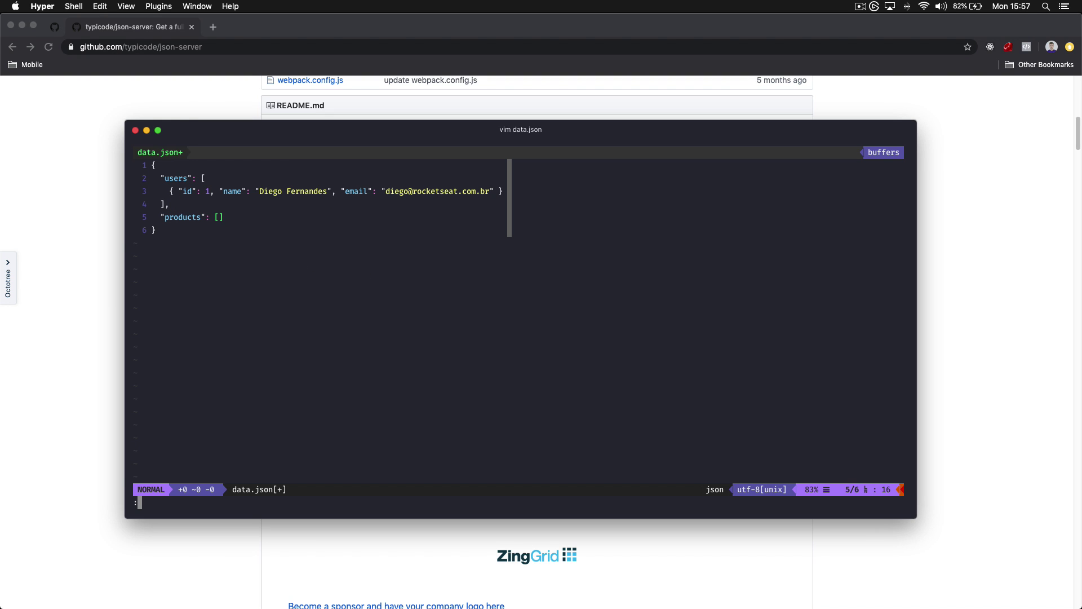
{"action": "type", "text": ":wq"}
{"action": "key", "text": "Return"}
{"action": "key", "text": "ctrl+l"}
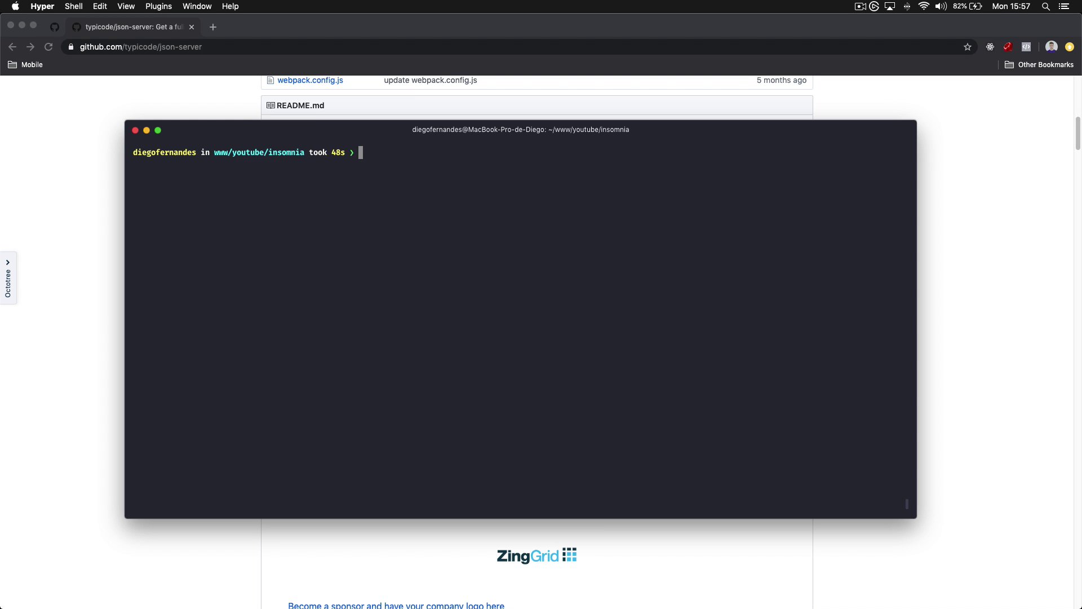
Run json-server data.json -p 3333 -d 500 -w to serve the mock API
{"action": "type", "text": "npx jsons"}
{"action": "type", "text": "server"}
{"action": "key", "text": "ctrl+c"}
{"action": "type", "text": "json-se"}
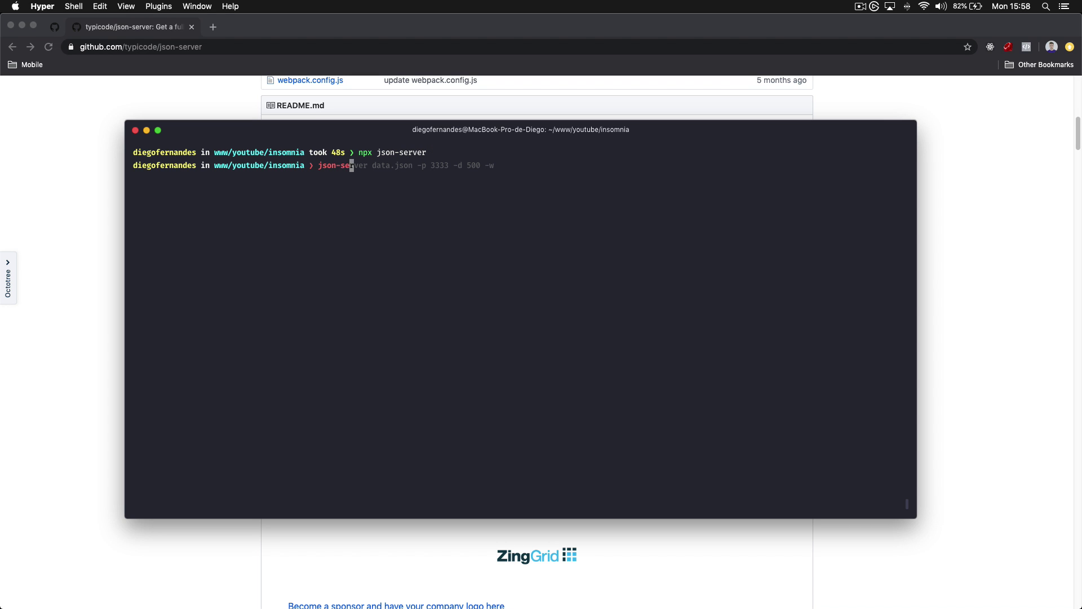
{"action": "type", "text": "rver data.json -p 3333 -d 500"}
{"action": "left_click_drag", "start_coordinate": [318, 165], "coordinate": [478, 165]}
{"action": "left_click", "coordinate": [483, 166]}
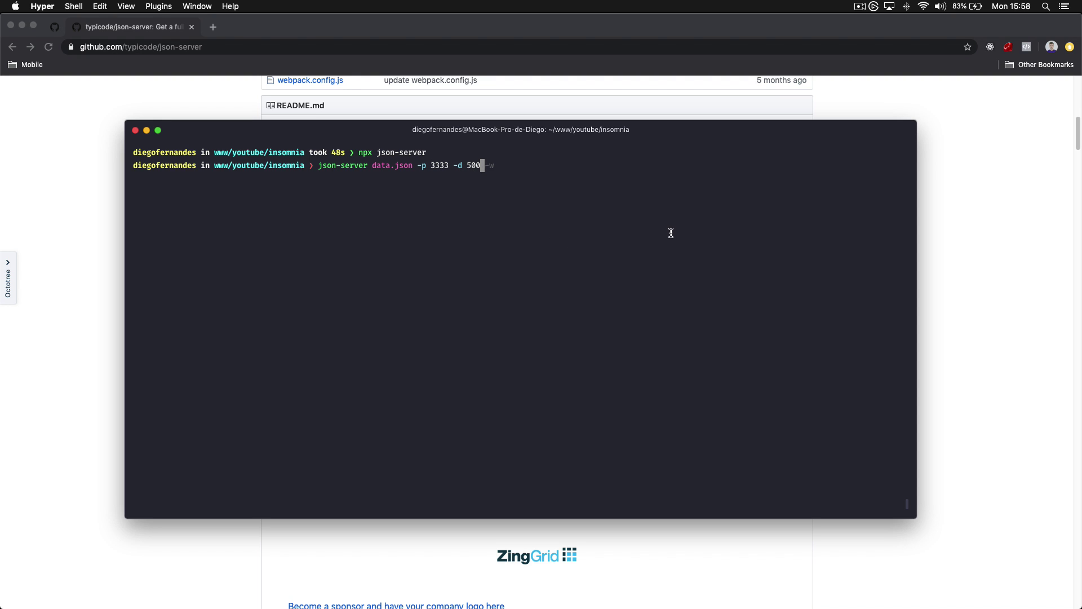
{"action": "type", "text": "-w"}
{"action": "key", "text": "Return"}
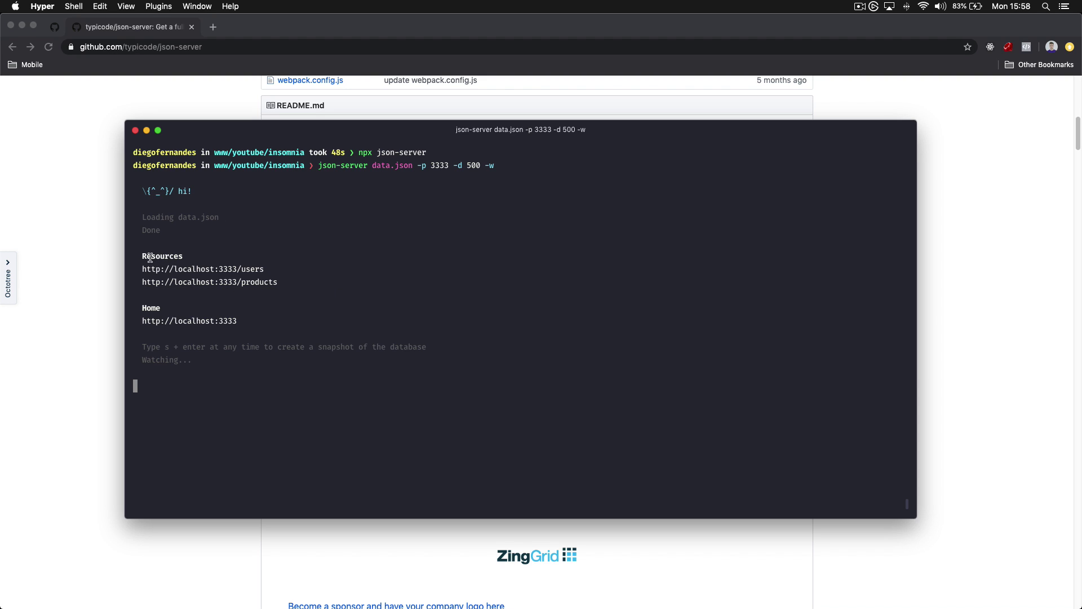
{"action": "left_click_drag", "start_coordinate": [142, 257], "coordinate": [195, 257]}
{"action": "left_click", "coordinate": [194, 257]}
Open the users and products resources from the terminal in Chrome tabs
{"action": "left_click", "coordinate": [203, 269]}
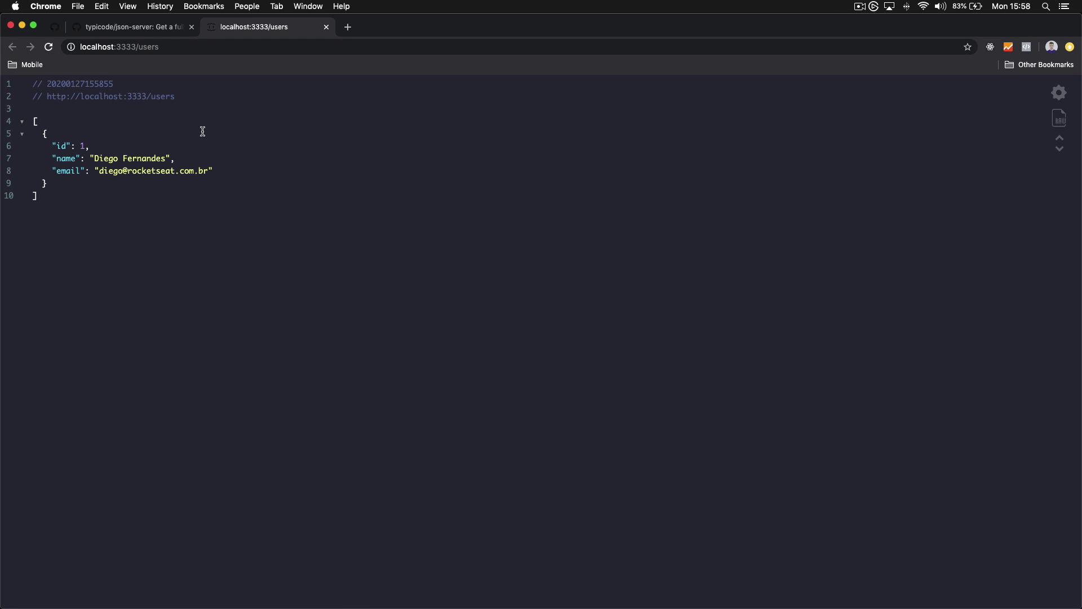
{"action": "left_click_drag", "start_coordinate": [43, 134], "coordinate": [44, 186]}
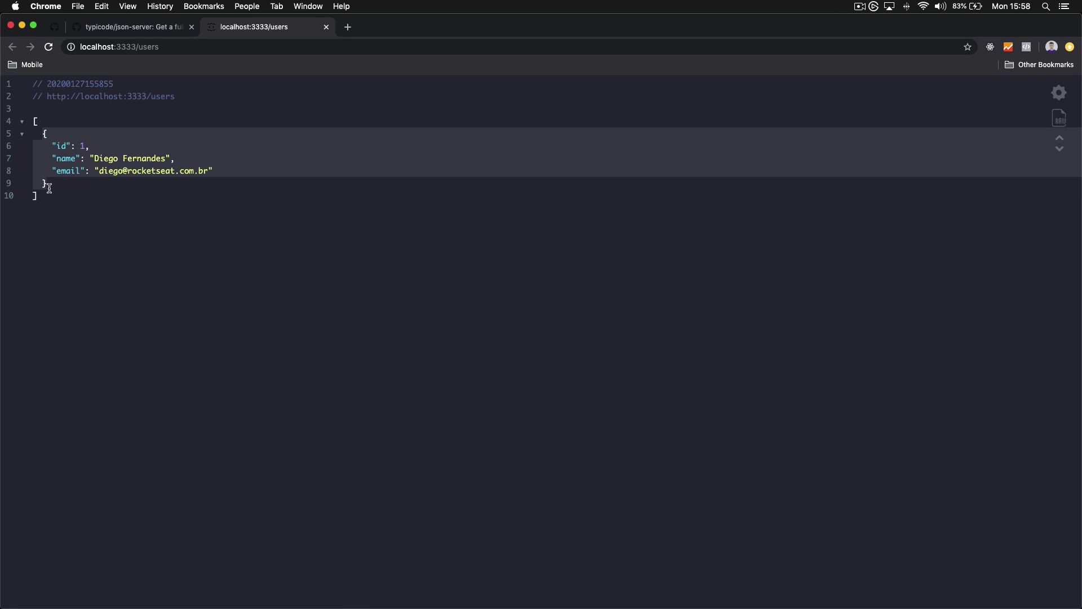
{"action": "left_click", "coordinate": [70, 198]}
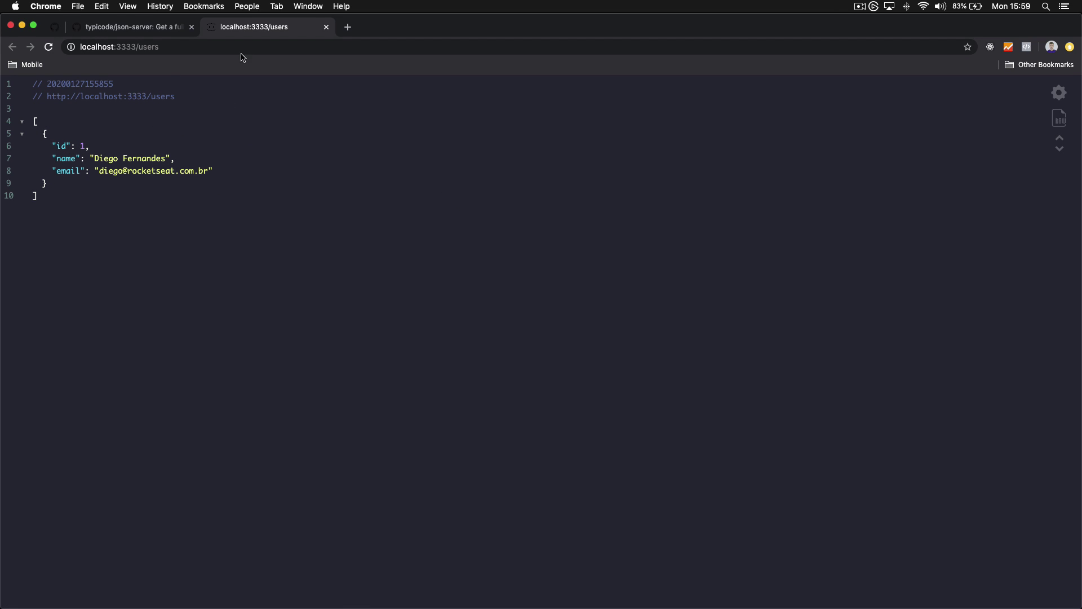
{"action": "key", "text": "super+Tab"}
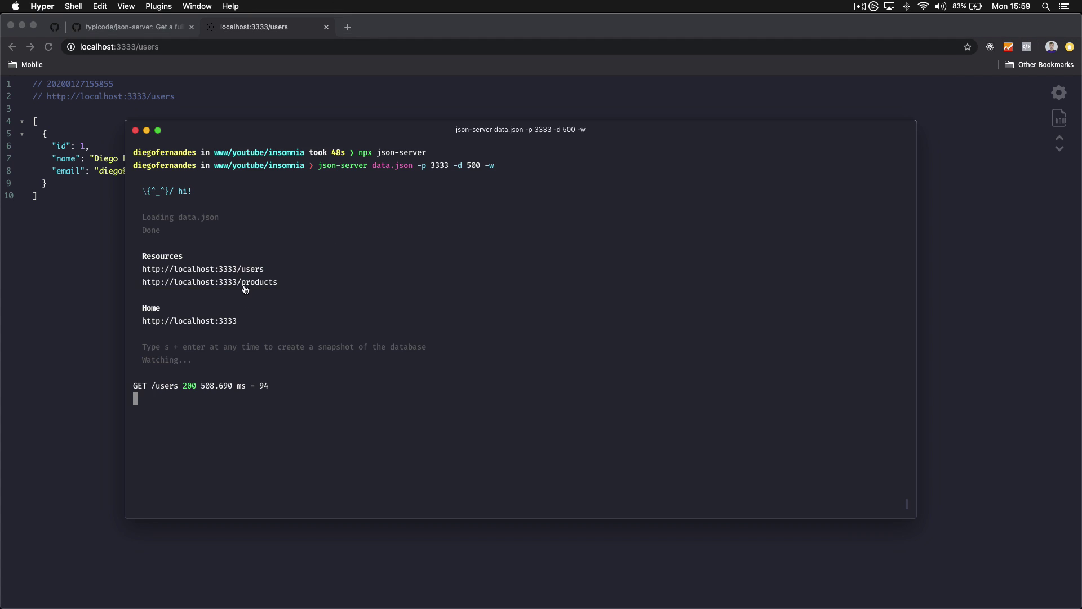
{"action": "left_click", "coordinate": [245, 287]}
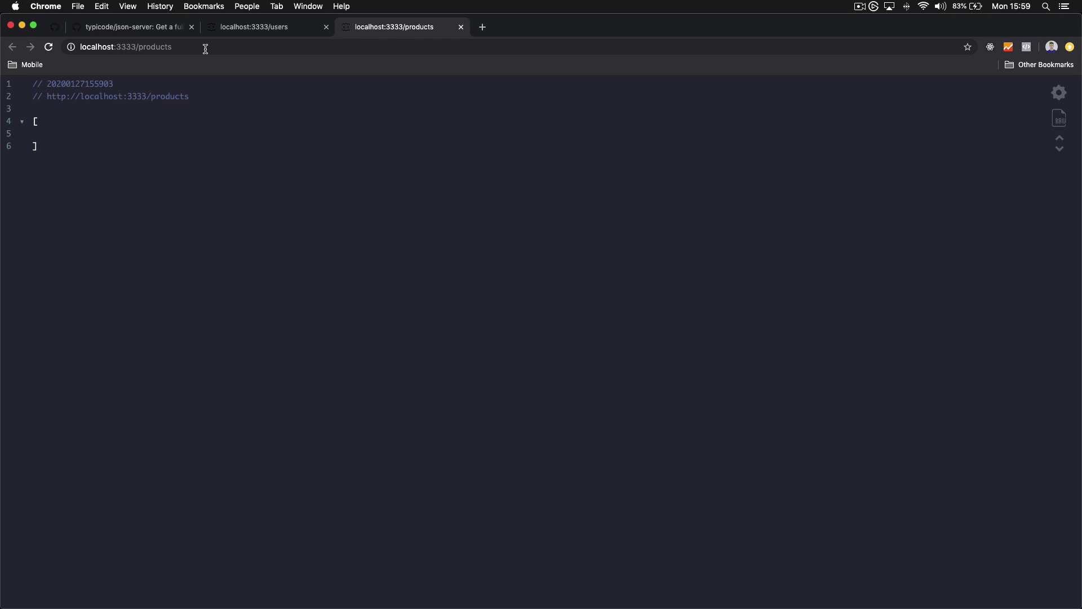
Append /1 to the users URL to load localhost:3333/users/1
{"action": "left_click", "coordinate": [234, 28]}
{"action": "left_click", "coordinate": [361, 28]}
{"action": "left_click", "coordinate": [249, 35]}
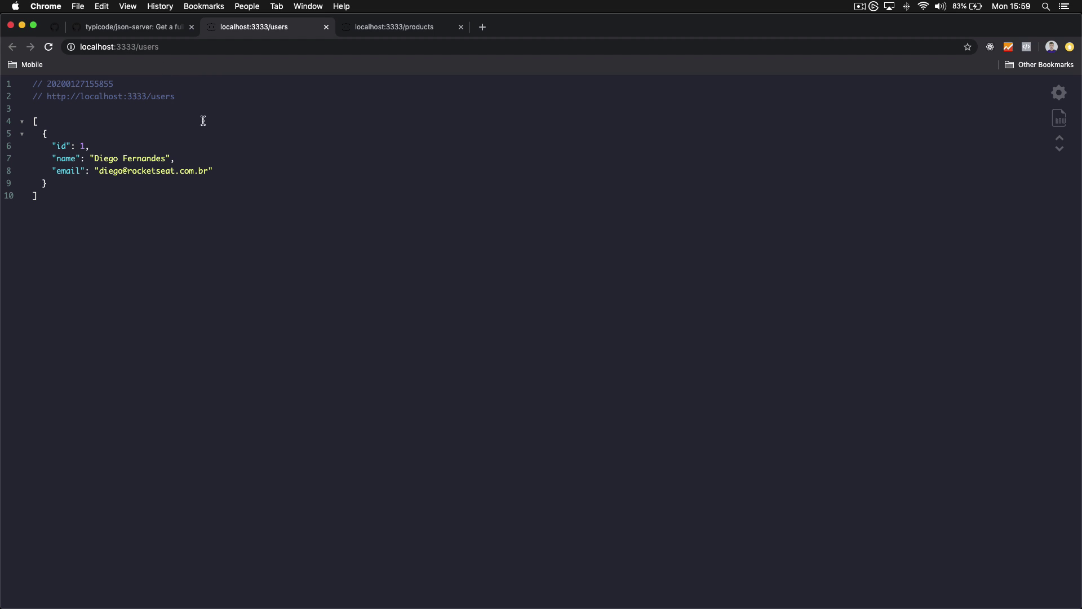
{"action": "left_click", "coordinate": [200, 45]}
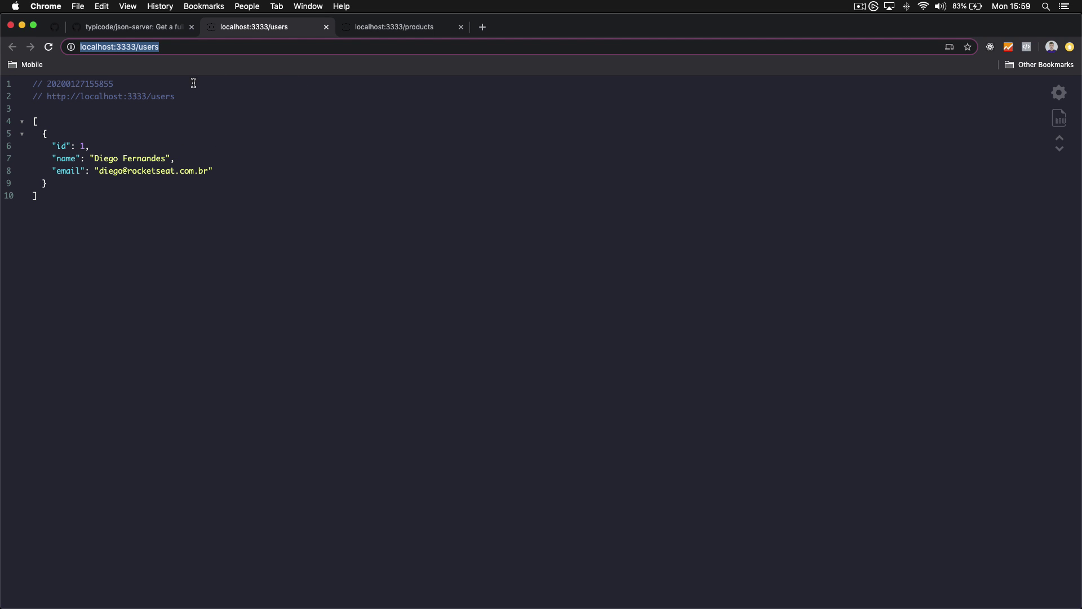
{"action": "left_click", "coordinate": [44, 133]}
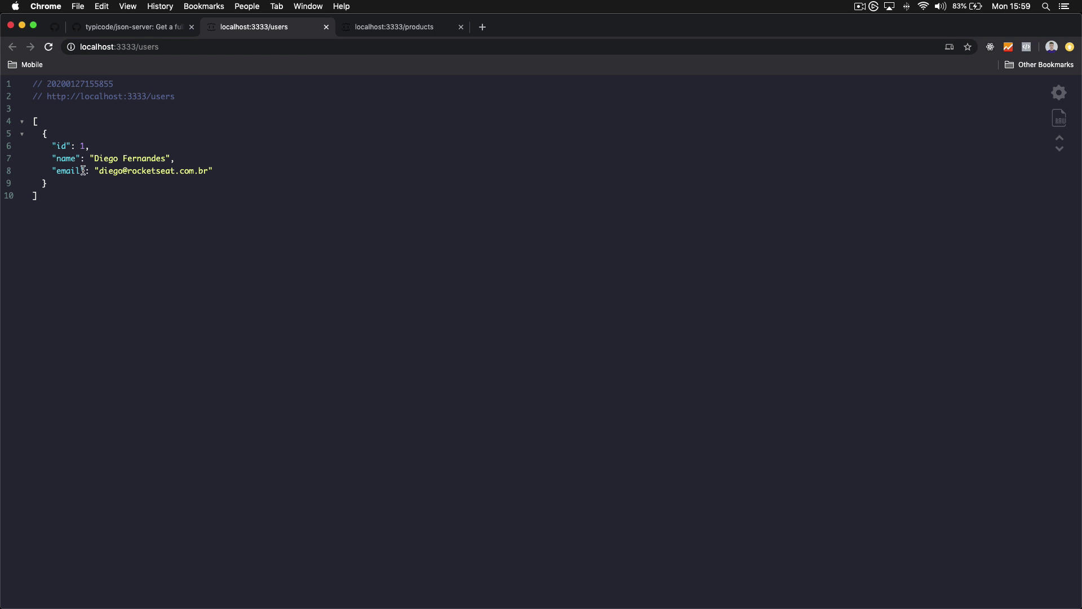
{"action": "left_click", "coordinate": [183, 49]}
{"action": "left_click", "coordinate": [213, 49]}
{"action": "type", "text": "/1"}
{"action": "key", "text": "Return"}
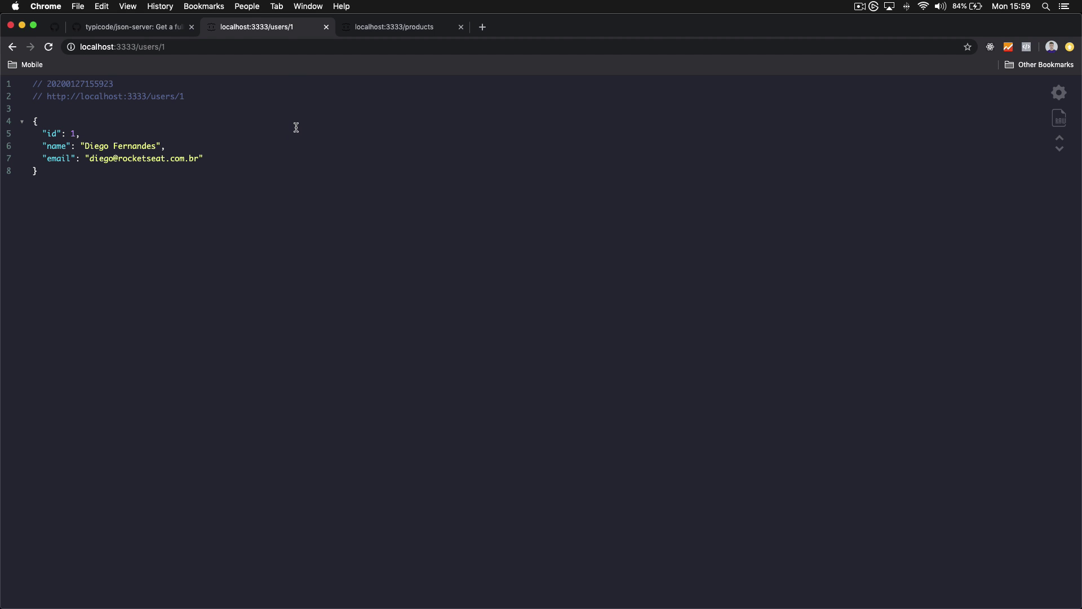
{"action": "mouse_move", "coordinate": [443, 601]}
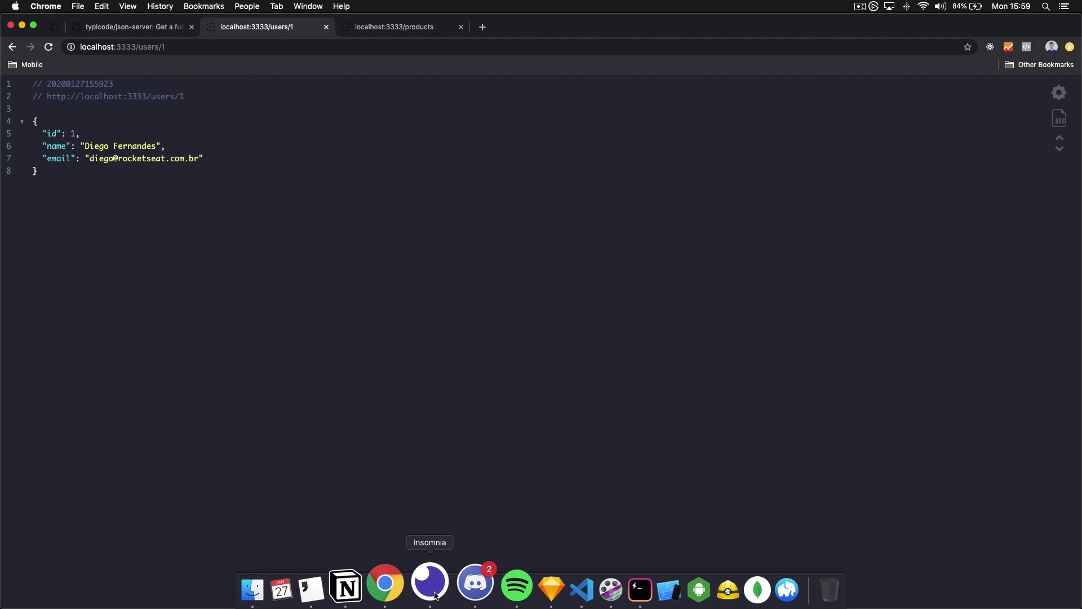
Create two Insomnia folders named Users and Products via New Folder
{"action": "left_click", "coordinate": [431, 583]}
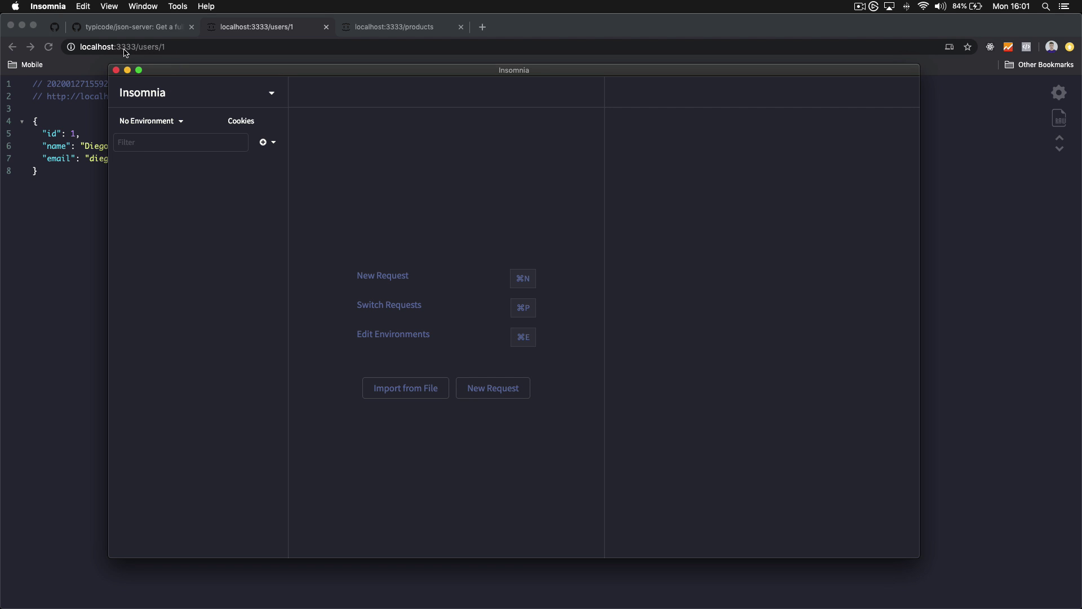
{"action": "double_click", "coordinate": [154, 47]}
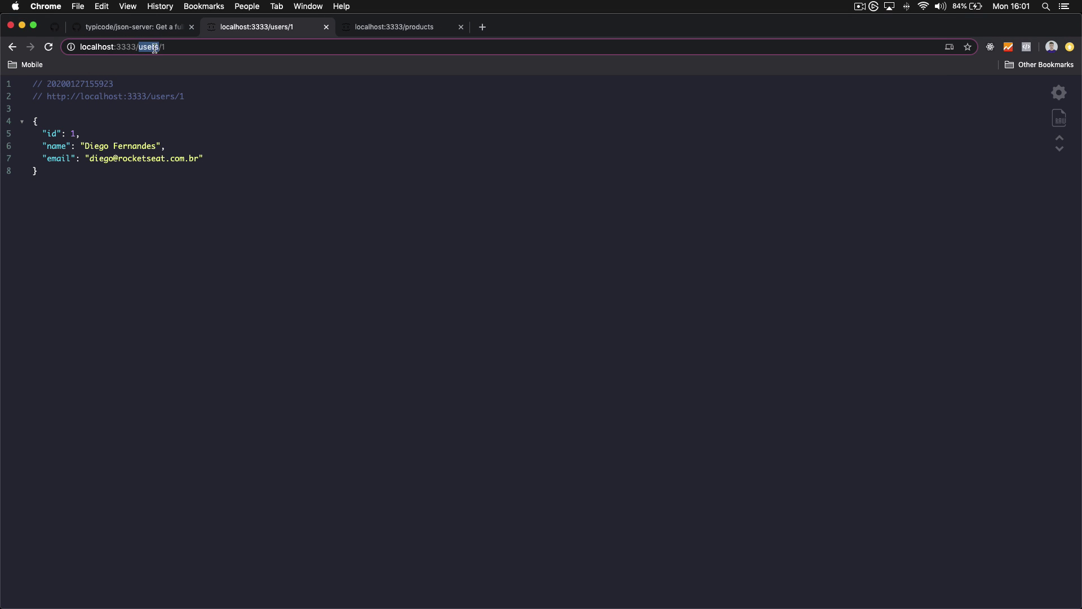
{"action": "key", "text": "super+Tab"}
{"action": "left_click", "coordinate": [266, 142]}
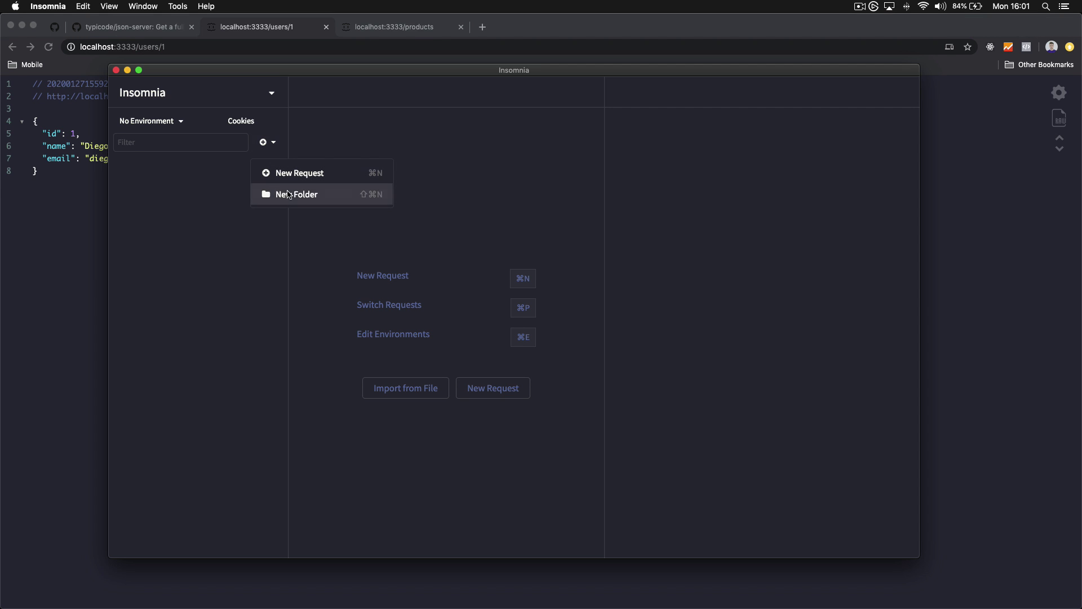
{"action": "left_click", "coordinate": [287, 195]}
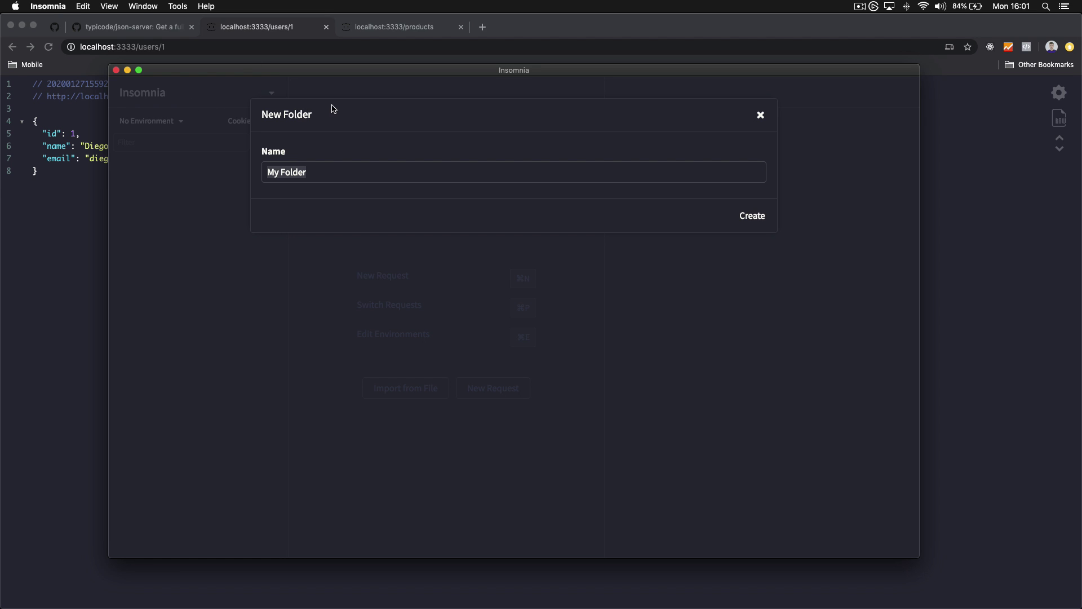
{"action": "type", "text": "Users"}
{"action": "key", "text": "Return"}
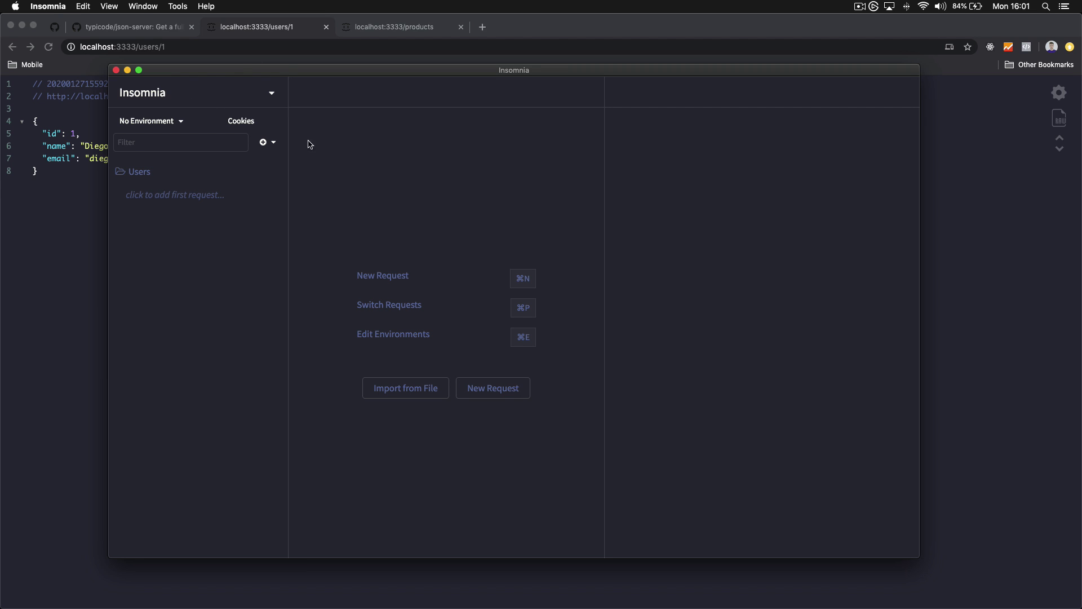
{"action": "left_click", "coordinate": [272, 149]}
{"action": "left_click", "coordinate": [290, 193]}
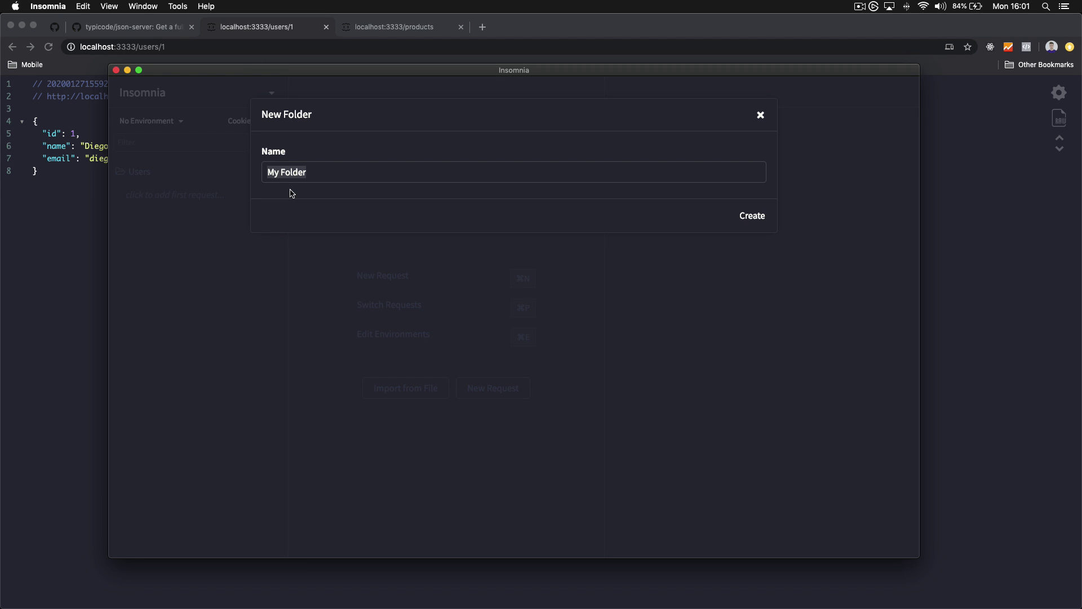
{"action": "type", "text": "Products"}
{"action": "key", "text": "Return"}
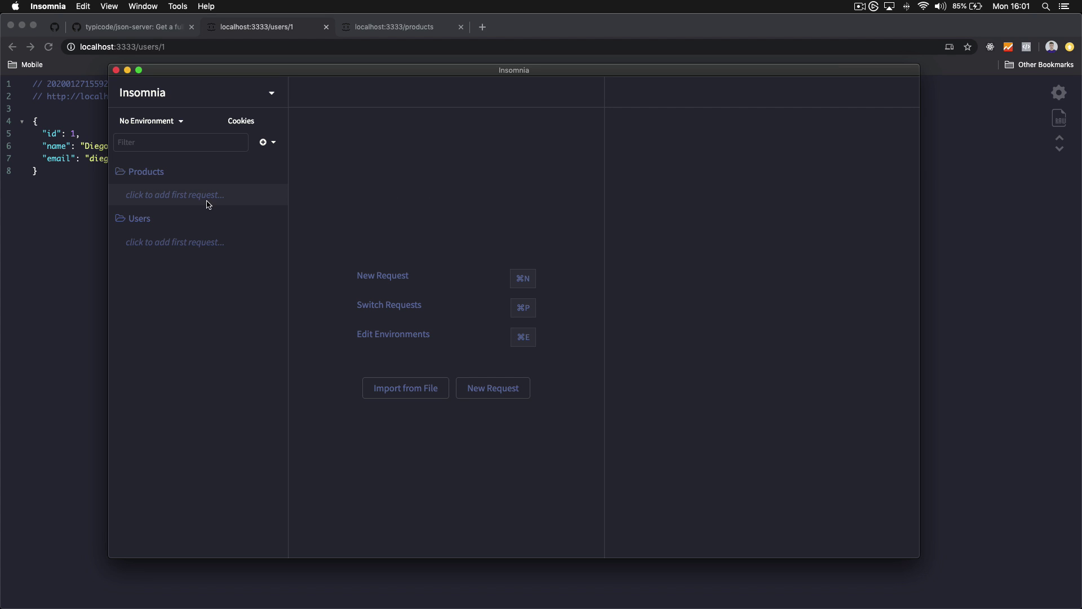
{"action": "left_click", "coordinate": [192, 201]}
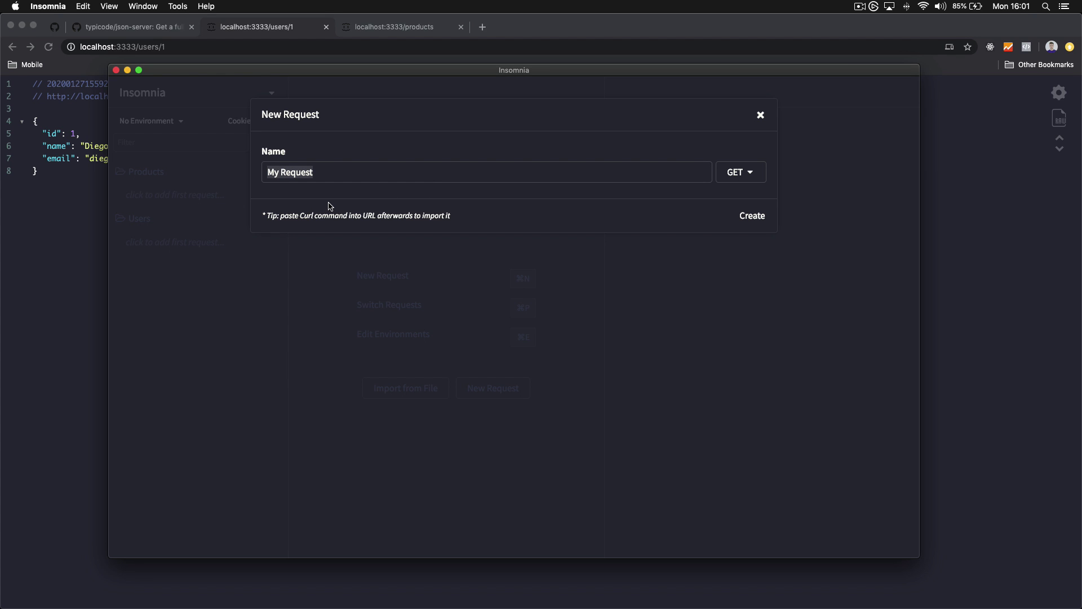
{"action": "type", "text": "List"}
{"action": "left_click", "coordinate": [753, 216]}
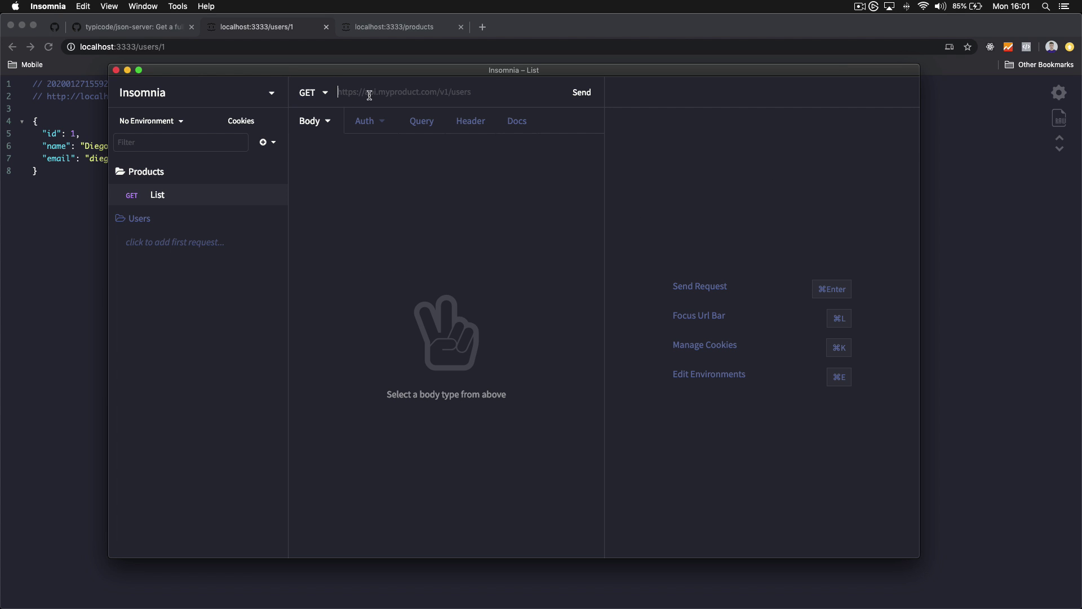
{"action": "type", "text": "http://localhost:3333/produ"}
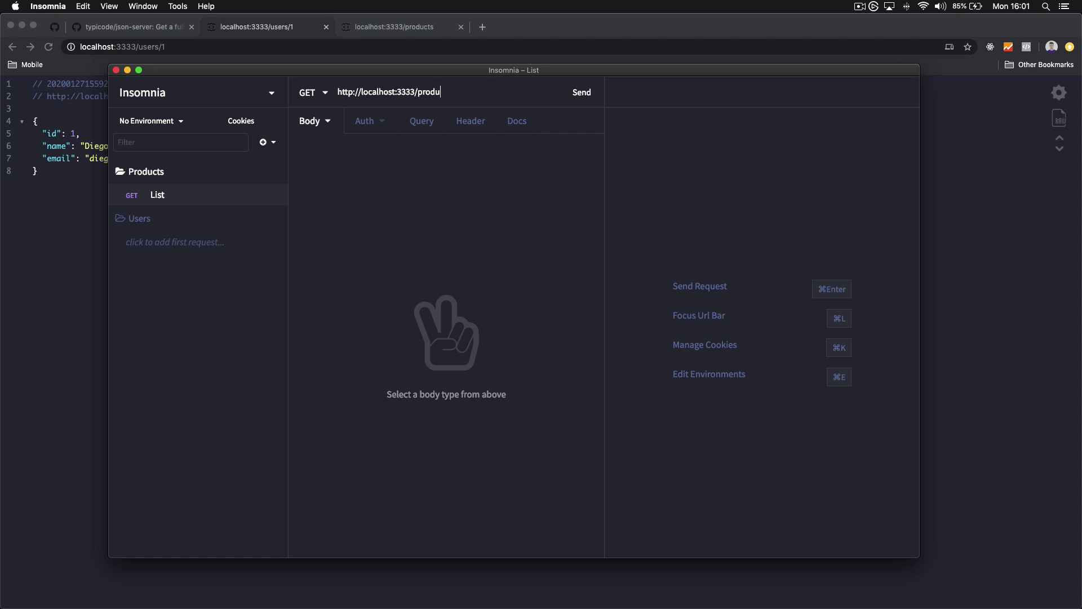
{"action": "type", "text": "cts"}
{"action": "key", "text": "super+a"}
{"action": "key", "text": "super+c"}
{"action": "left_click", "coordinate": [194, 243]}
{"action": "type", "text": "List"}
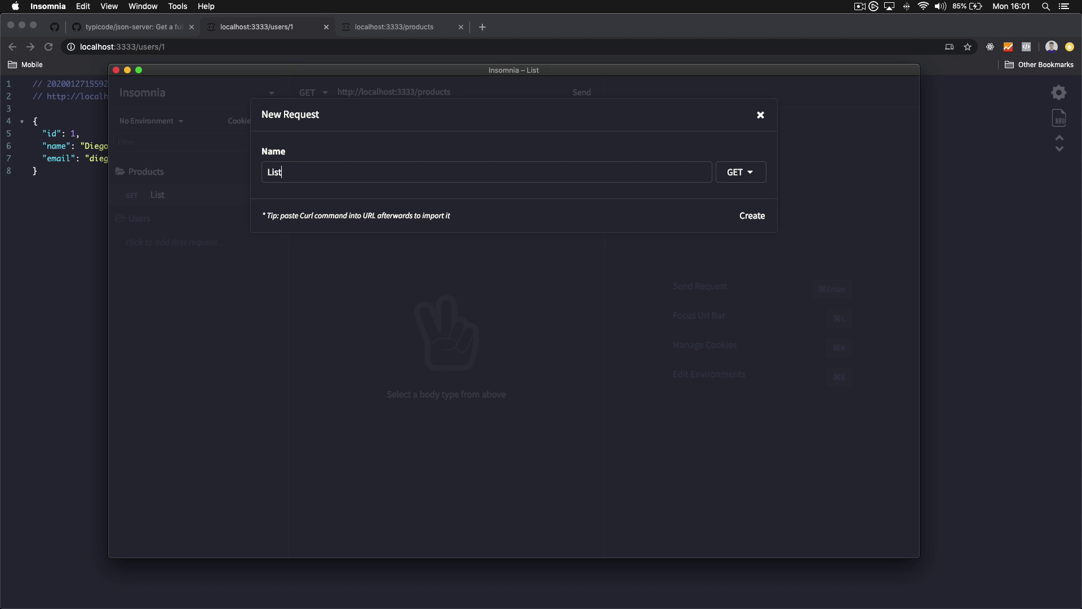
{"action": "key", "text": "Return"}
{"action": "left_click", "coordinate": [421, 86]}
{"action": "key", "text": "super+v"}
{"action": "key", "text": "alt+shift+Left"}
{"action": "type", "text": "u"}
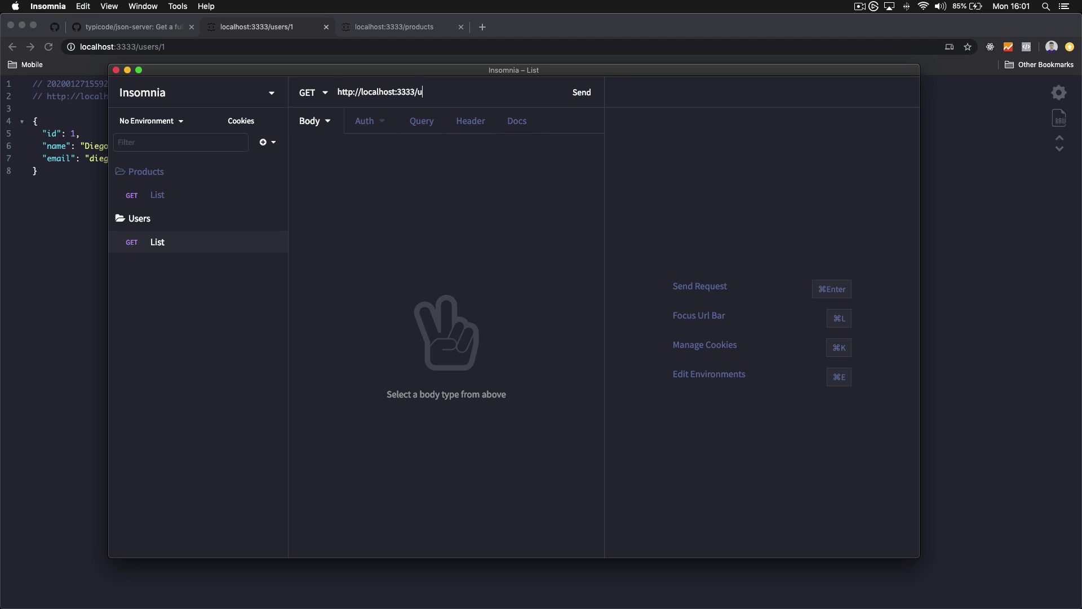
{"action": "type", "text": "sers"}
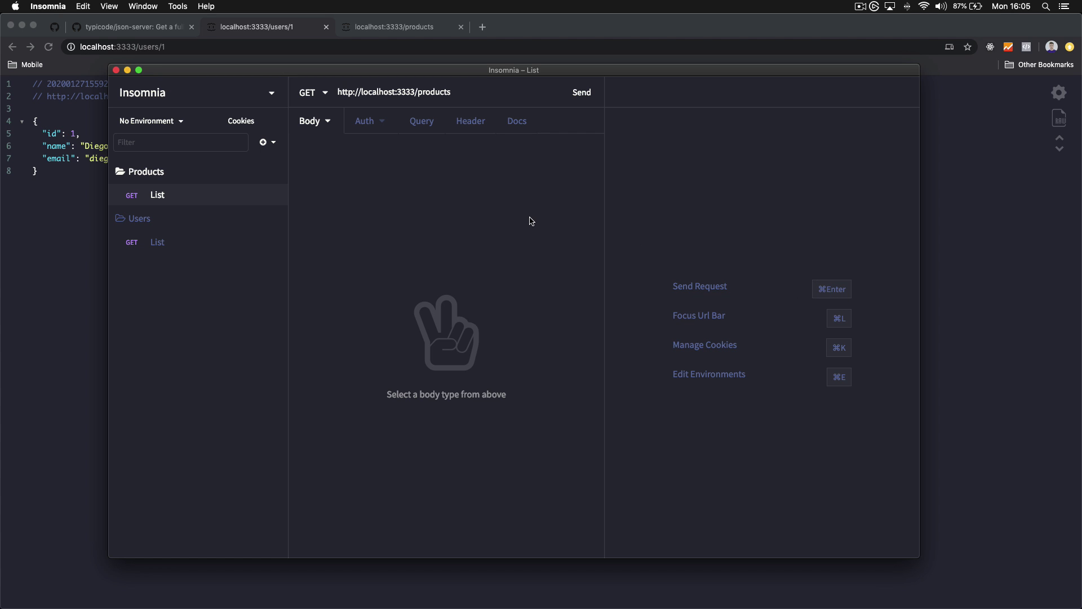
Send the Products List and Users List requests
{"action": "key", "text": "super+Return"}
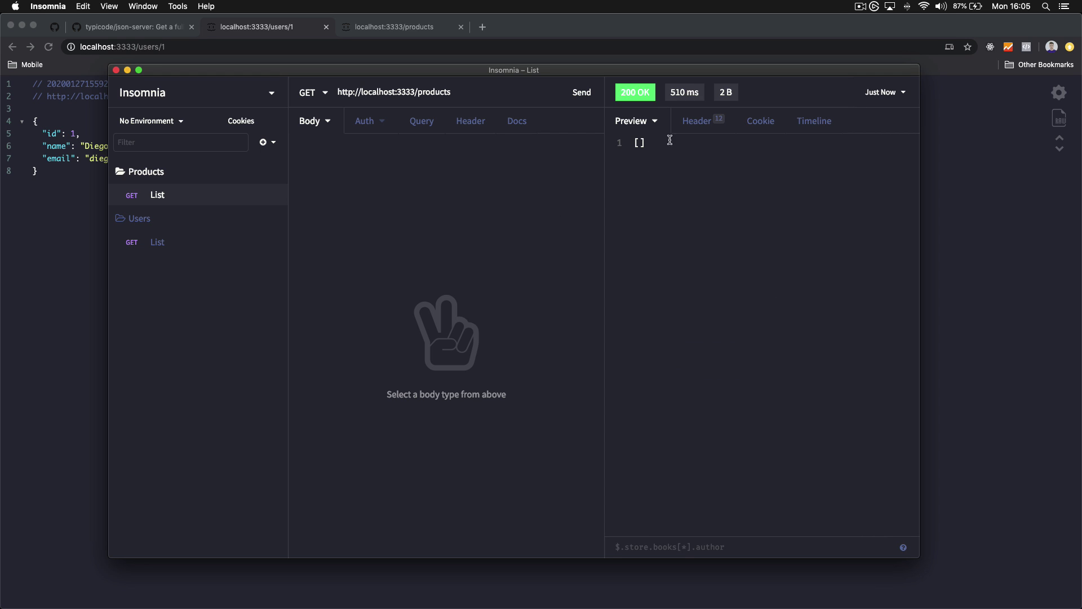
{"action": "left_click", "coordinate": [223, 248]}
{"action": "key", "text": "super+Return"}
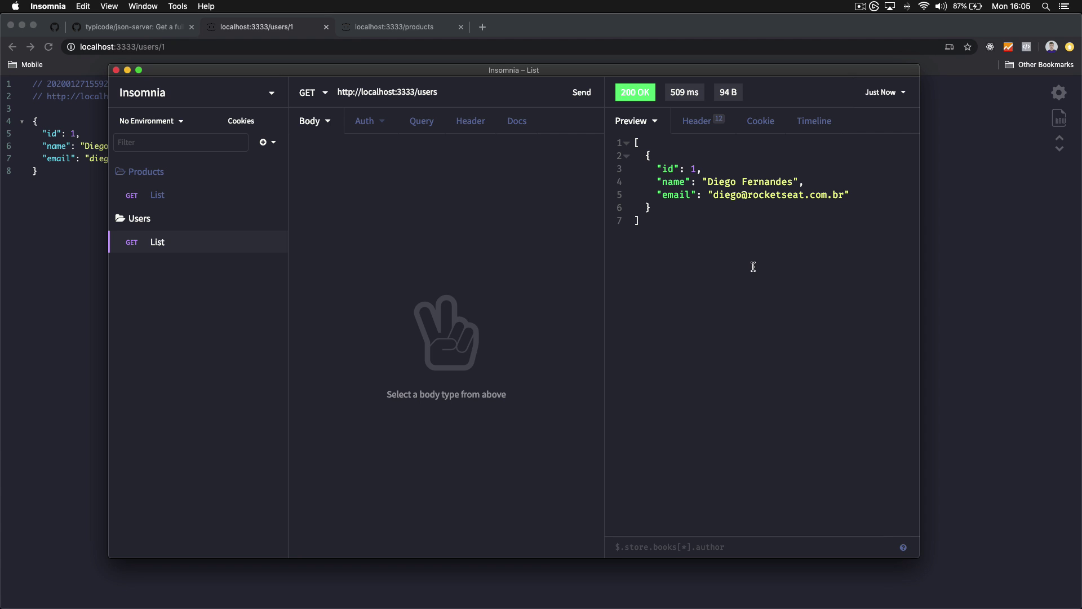
Inspect the Users response's Header, Cookie and Timeline tabs, then return to Preview
{"action": "left_click", "coordinate": [695, 121]}
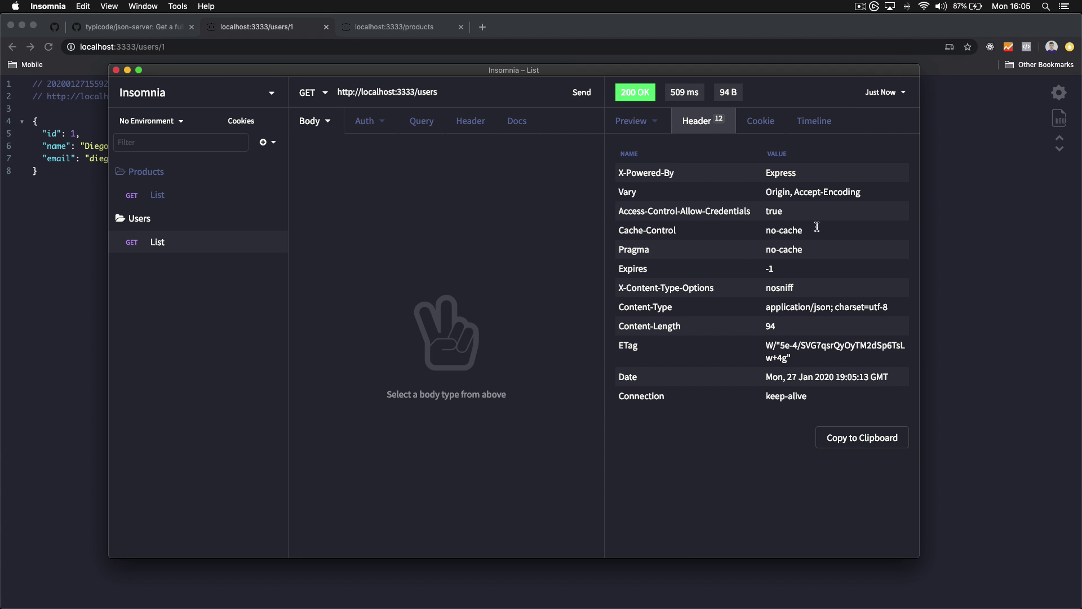
{"action": "left_click", "coordinate": [783, 129]}
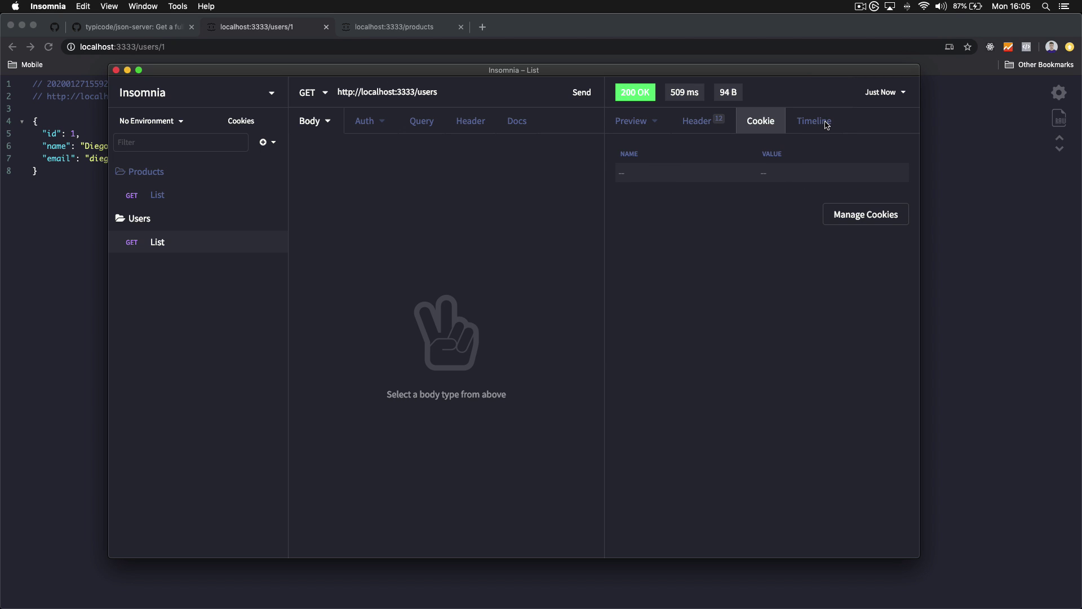
{"action": "left_click", "coordinate": [814, 121]}
{"action": "scroll", "coordinate": [764, 285], "scroll_direction": "down", "scroll_amount": 3}
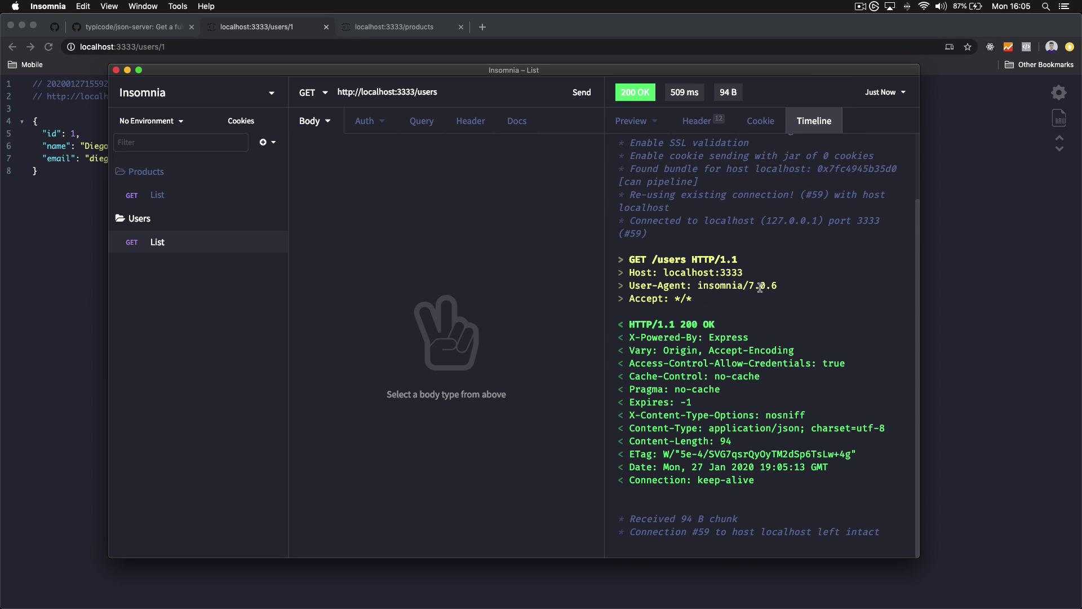
{"action": "scroll", "coordinate": [767, 282], "scroll_direction": "up", "scroll_amount": 3}
{"action": "left_click", "coordinate": [632, 121]}
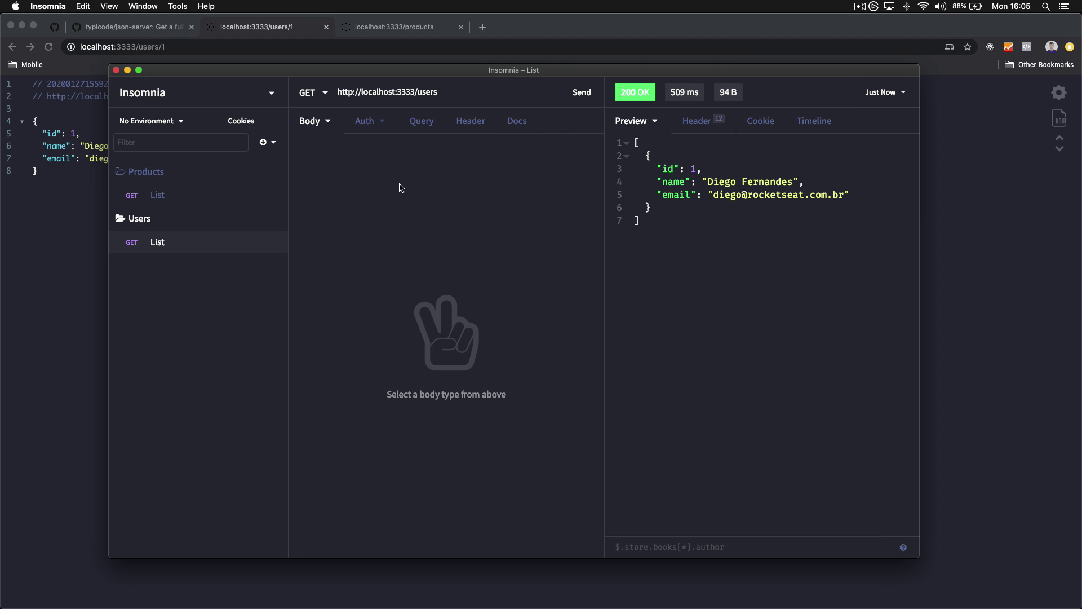
{"action": "left_click", "coordinate": [174, 191]}
{"action": "left_click", "coordinate": [191, 254]}
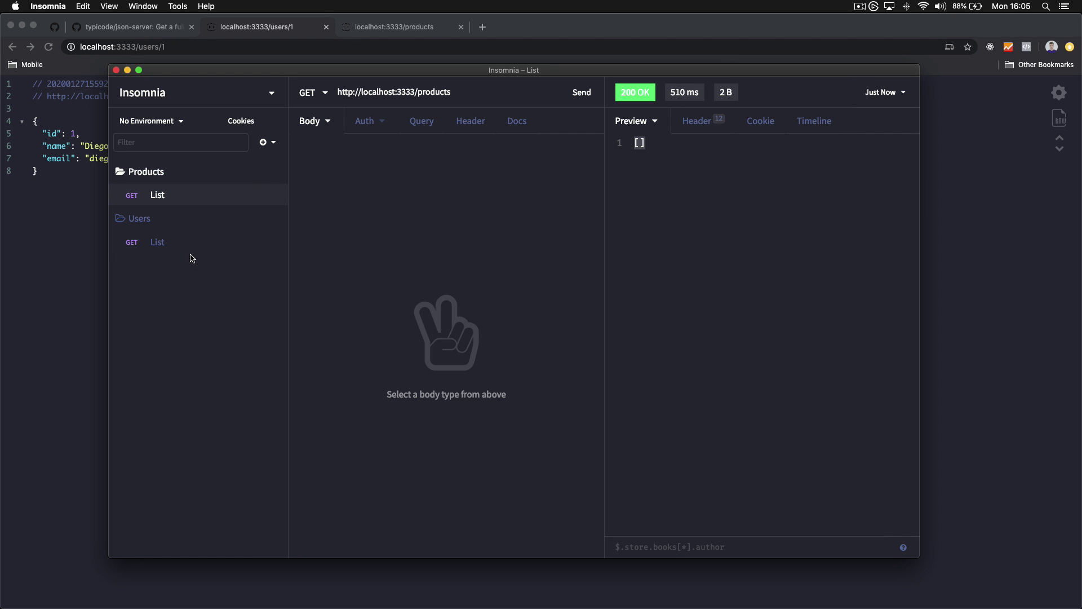
{"action": "left_click", "coordinate": [145, 245]}
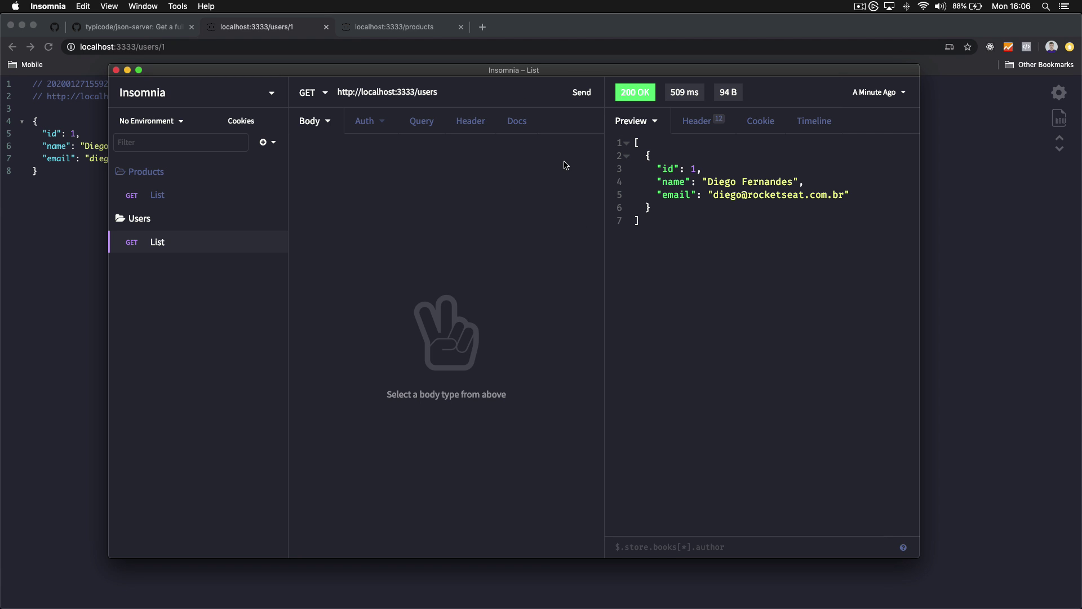
In the Products folder, set up a new POST request named Create with a JSON body type
{"action": "right_click", "coordinate": [176, 176]}
{"action": "key", "text": "Escape"}
{"action": "right_click", "coordinate": [163, 174]}
{"action": "left_click", "coordinate": [186, 199]}
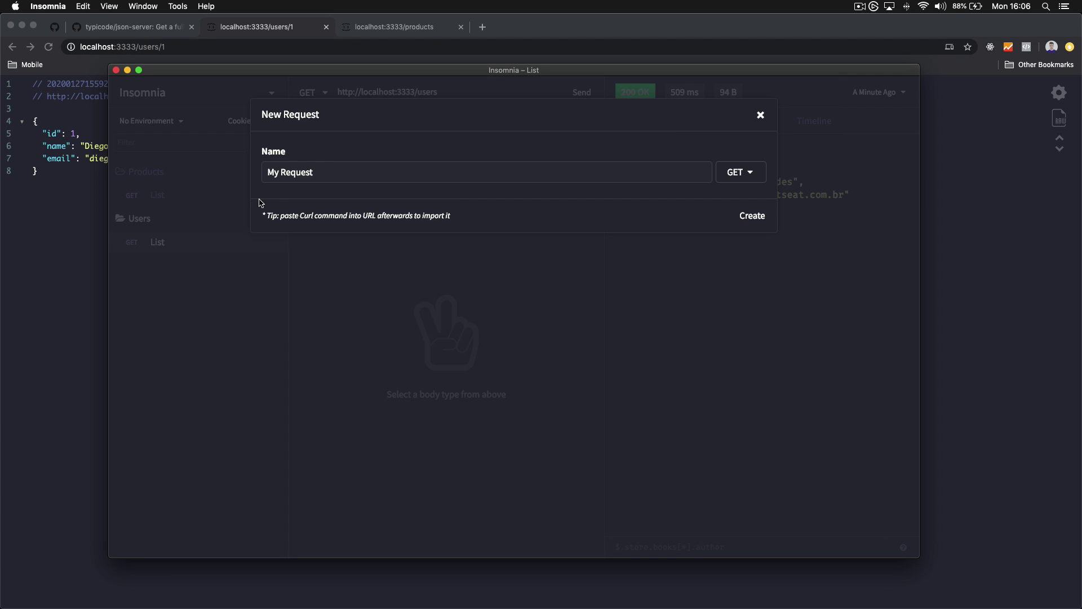
{"action": "left_click", "coordinate": [761, 178]}
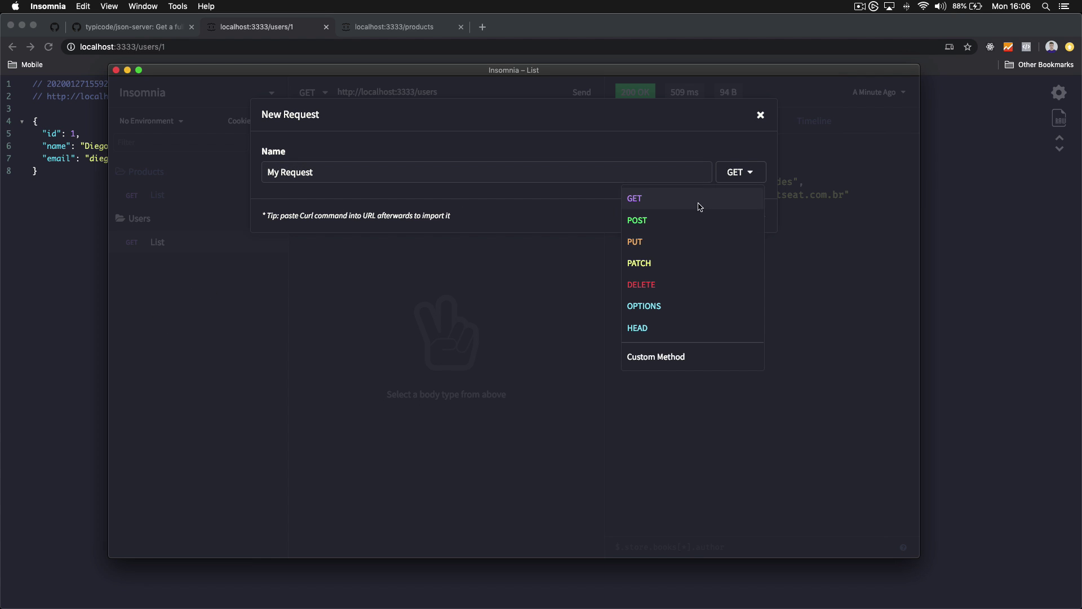
{"action": "left_click", "coordinate": [657, 230]}
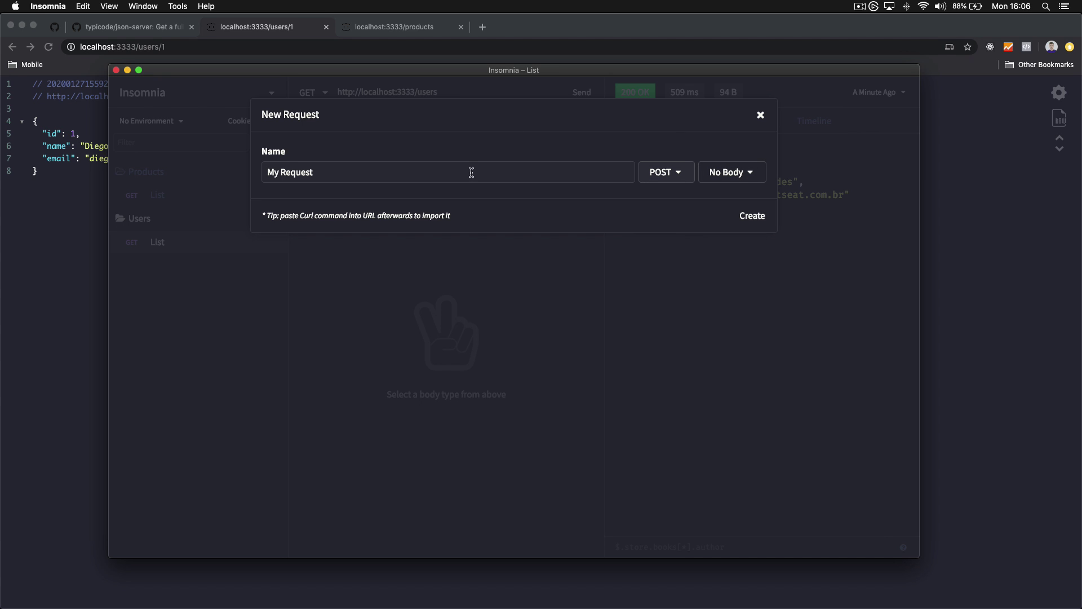
{"action": "type", "text": "Create"}
{"action": "left_click", "coordinate": [745, 176]}
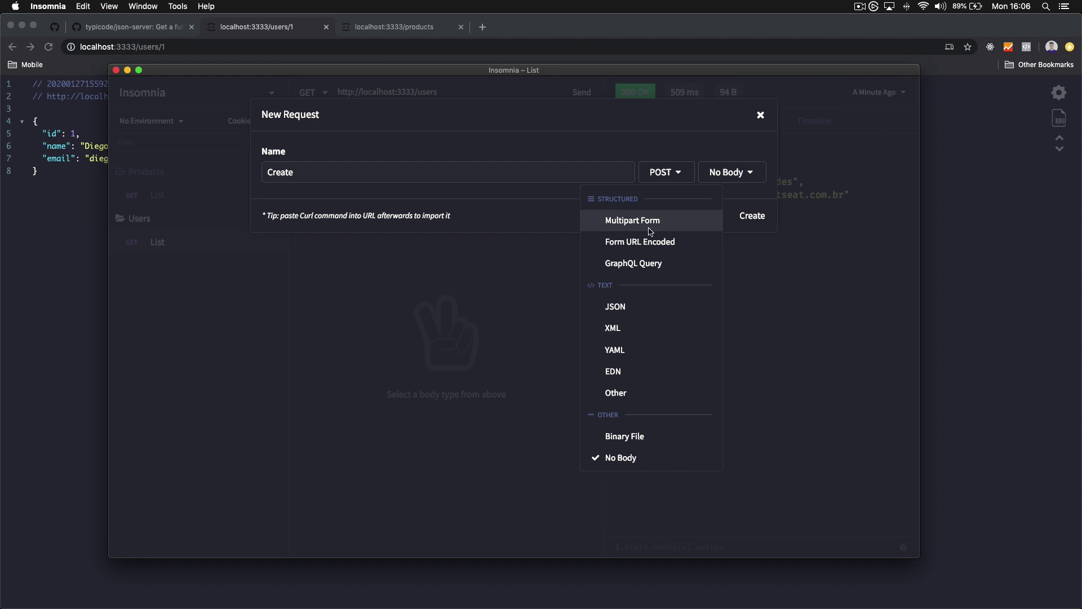
{"action": "left_click", "coordinate": [651, 313]}
Create the request, move it below List, and write the JSON body: title 'Produto 1', price 150
{"action": "left_click", "coordinate": [752, 215]}
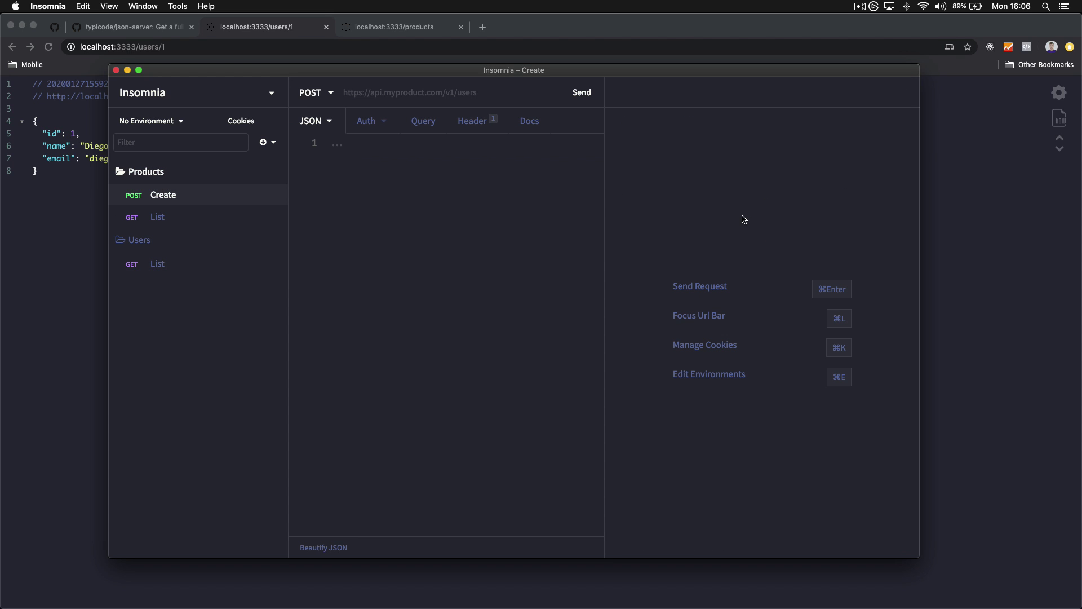
{"action": "left_click_drag", "start_coordinate": [188, 204], "coordinate": [183, 229]}
{"action": "left_click", "coordinate": [364, 225]}
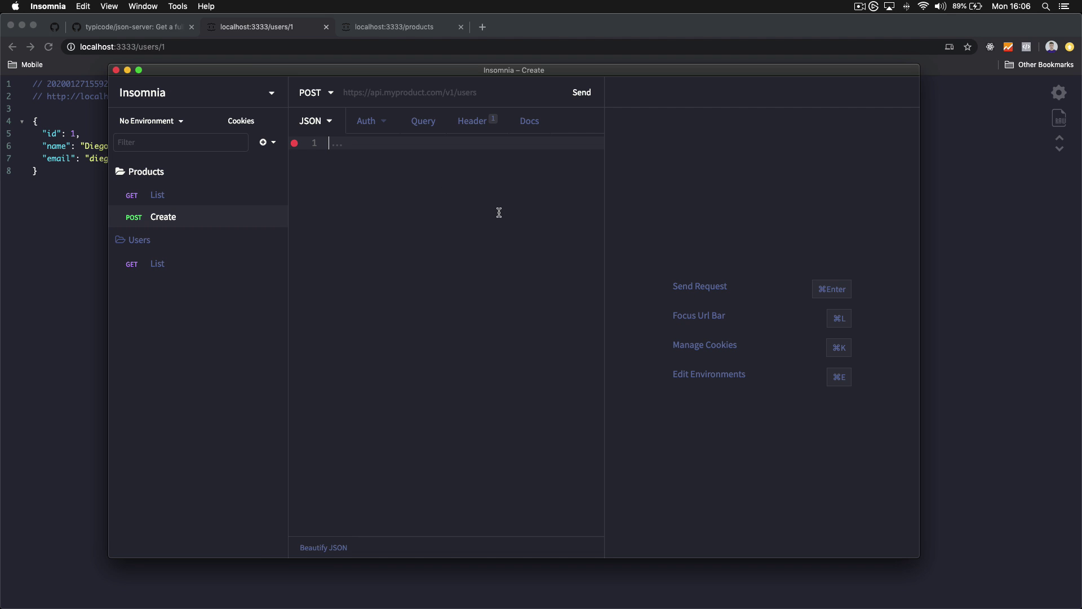
{"action": "type", "text": "{"}
{"action": "key", "text": "Return"}
{"action": "type", "text": "\"id"}
{"action": "key", "text": "super+shift+Left"}
{"action": "key", "text": "BackSpace"}
{"action": "type", "text": "\"title\": \"Produto 1\","}
{"action": "key", "text": "Return"}
{"action": "type", "text": "\"price\": "}
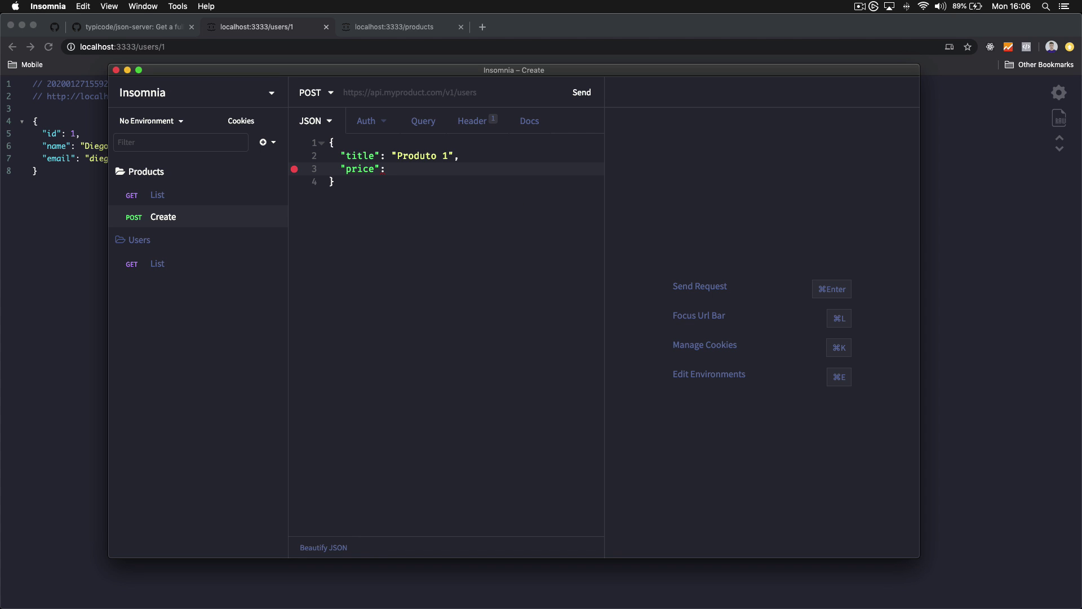
{"action": "type", "text": "150"}
{"action": "left_click", "coordinate": [387, 92]}
{"action": "left_click", "coordinate": [207, 195]}
{"action": "left_click", "coordinate": [437, 93]}
{"action": "key", "text": "super+a"}
{"action": "key", "text": "super+c"}
{"action": "left_click", "coordinate": [199, 220]}
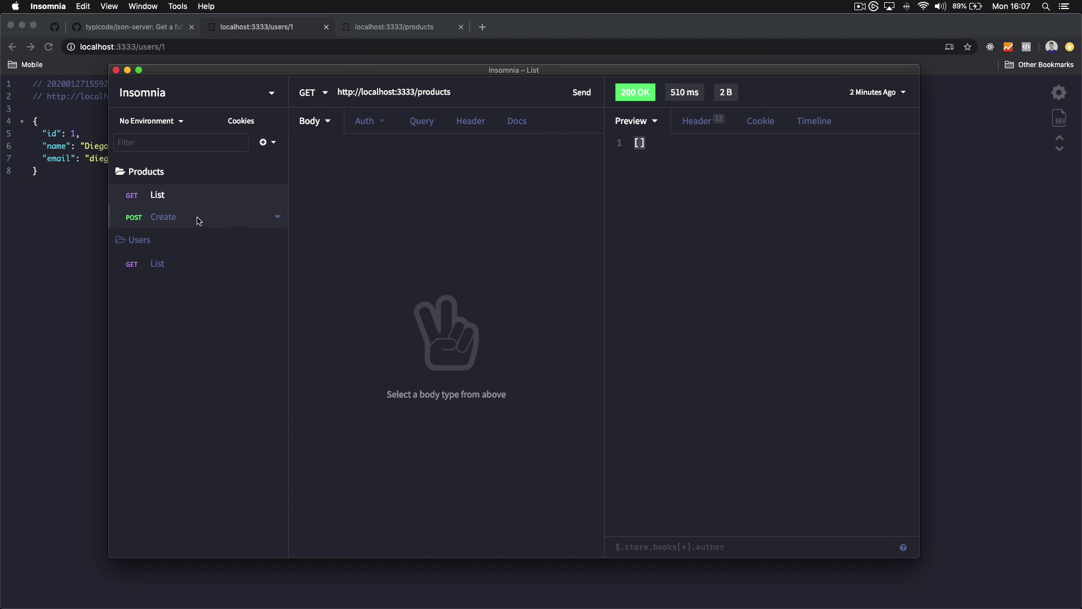
{"action": "left_click", "coordinate": [425, 90]}
{"action": "key", "text": "super+v"}
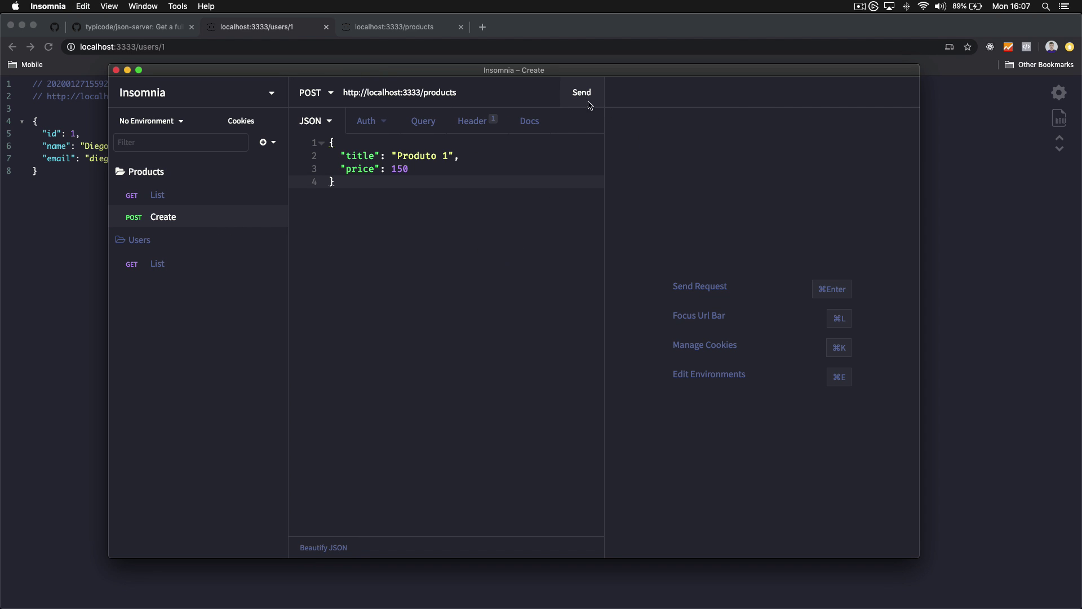
Send the Create request, which returns Produto 1 with id 1
{"action": "left_click", "coordinate": [587, 101]}
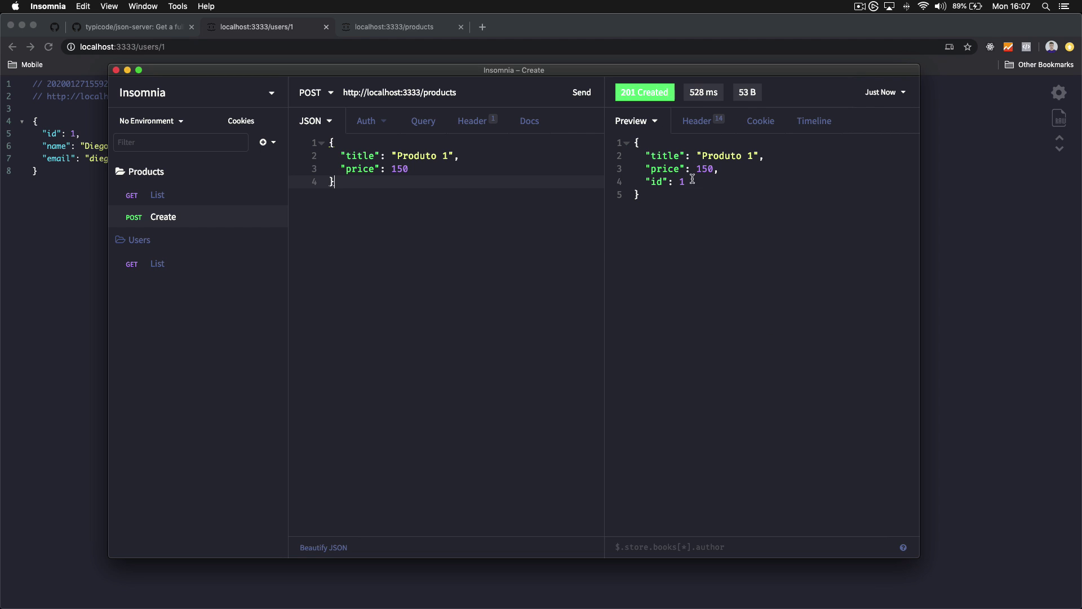
{"action": "left_click_drag", "start_coordinate": [646, 182], "coordinate": [715, 182]}
{"action": "left_click", "coordinate": [717, 183]}
Resend the Products List request, recheck Create's JSON body, then return to List
{"action": "left_click", "coordinate": [180, 195]}
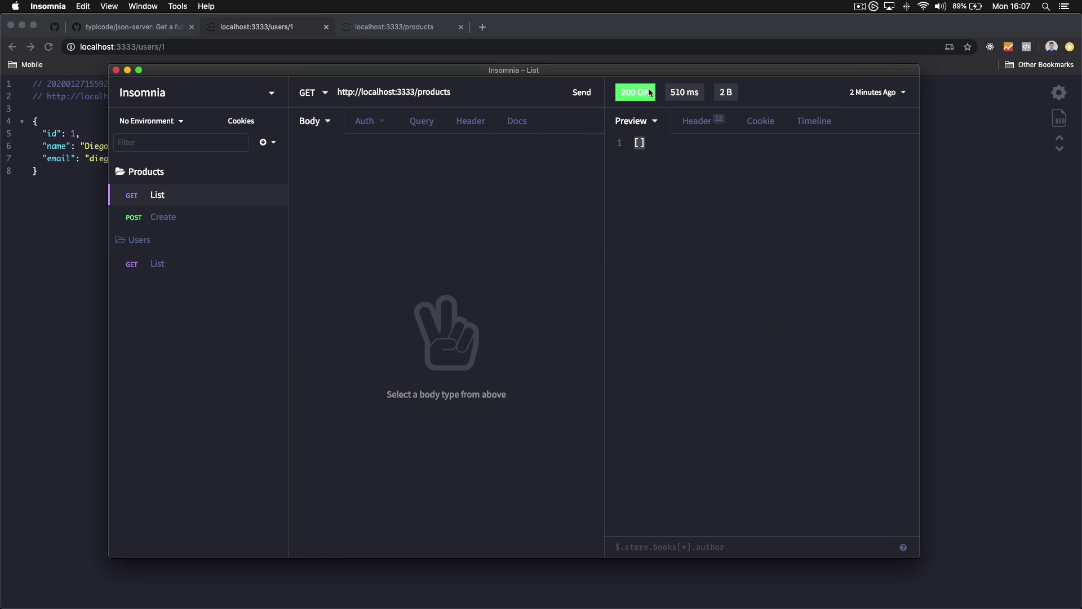
{"action": "left_click", "coordinate": [581, 92]}
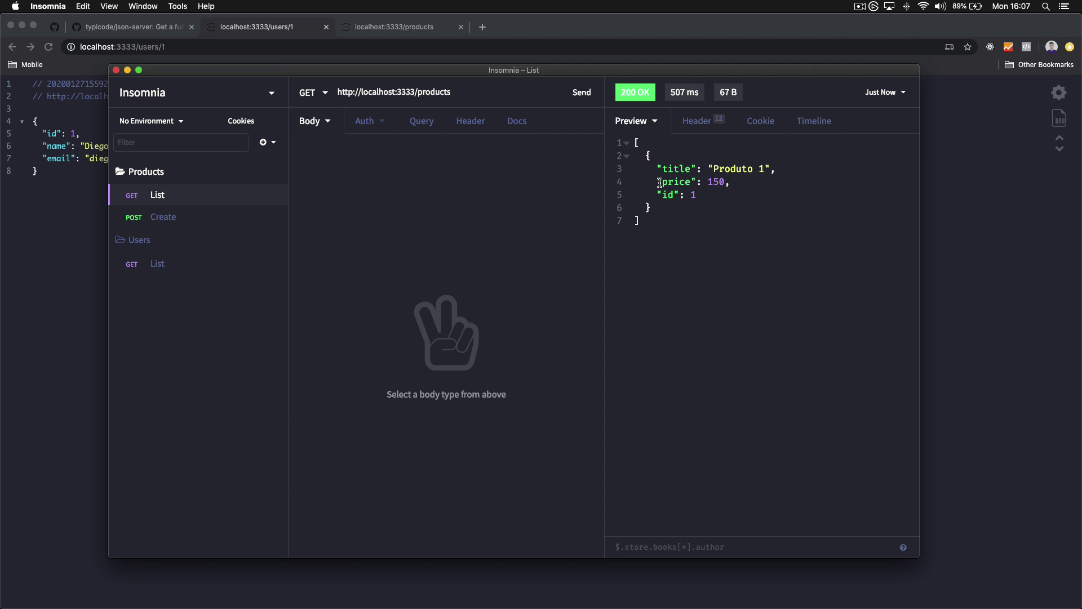
{"action": "left_click", "coordinate": [194, 218]}
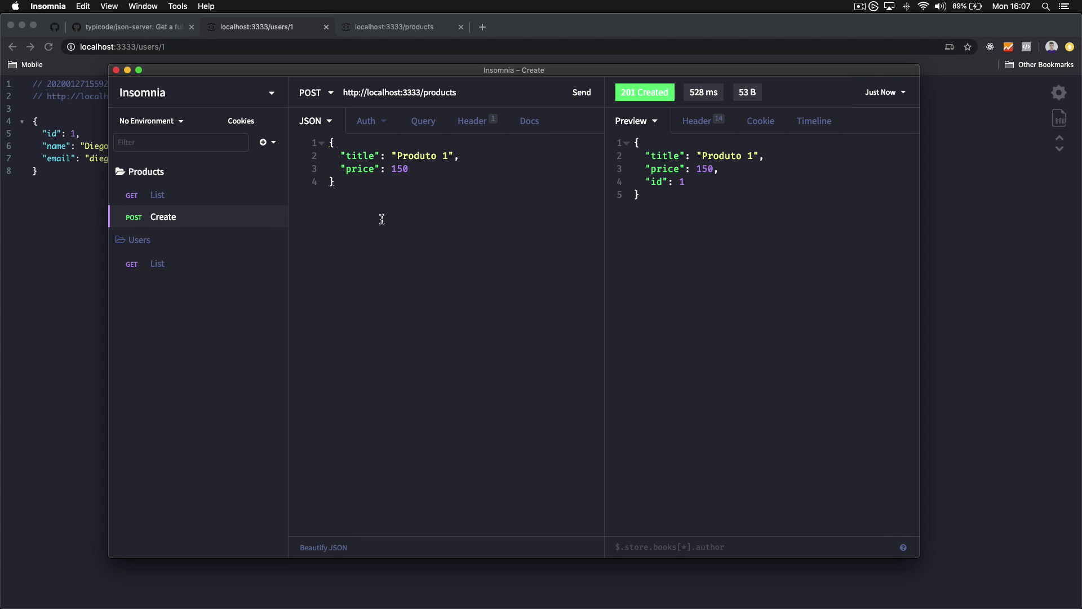
{"action": "left_click", "coordinate": [431, 194]}
{"action": "key", "text": "super+a"}
{"action": "left_click", "coordinate": [418, 205]}
{"action": "left_click", "coordinate": [175, 199]}
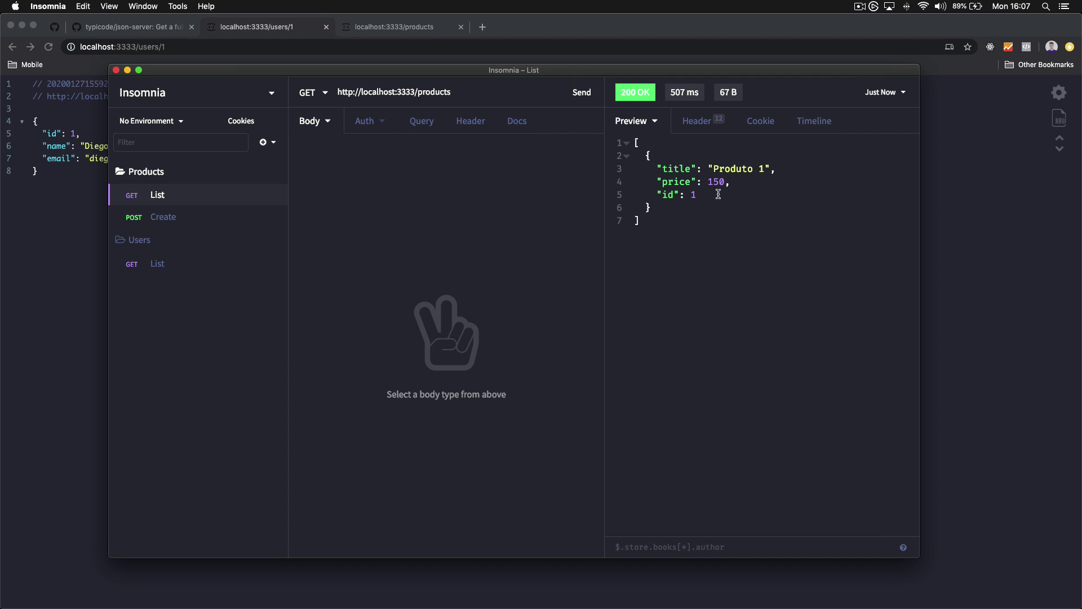
Open the List request's body type list and close it without choosing a body
{"action": "left_click_drag", "start_coordinate": [470, 96], "coordinate": [263, 77]}
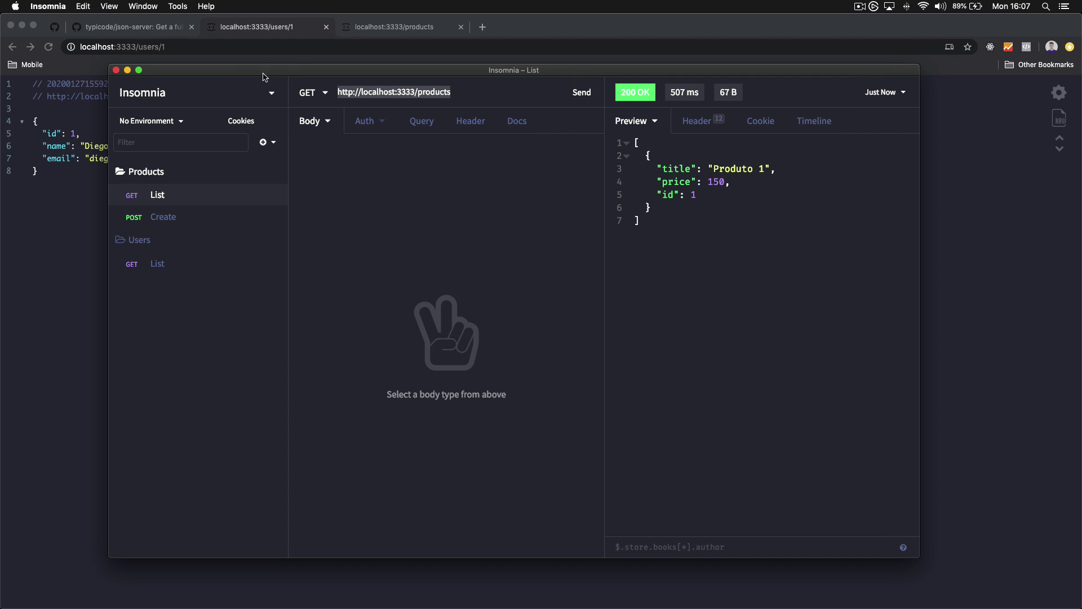
{"action": "left_click", "coordinate": [326, 123]}
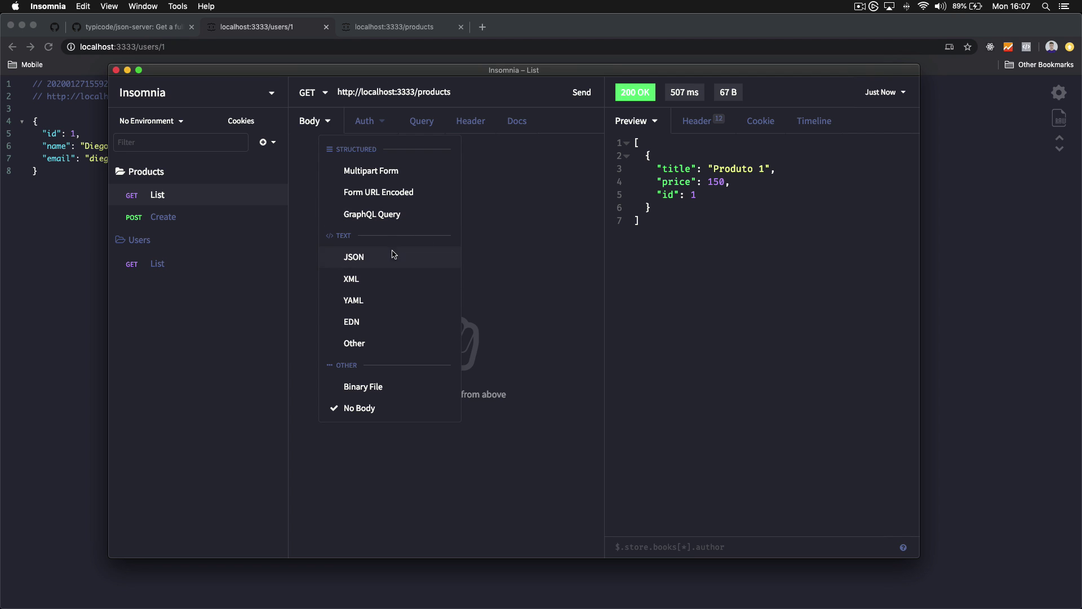
{"action": "left_click", "coordinate": [513, 258]}
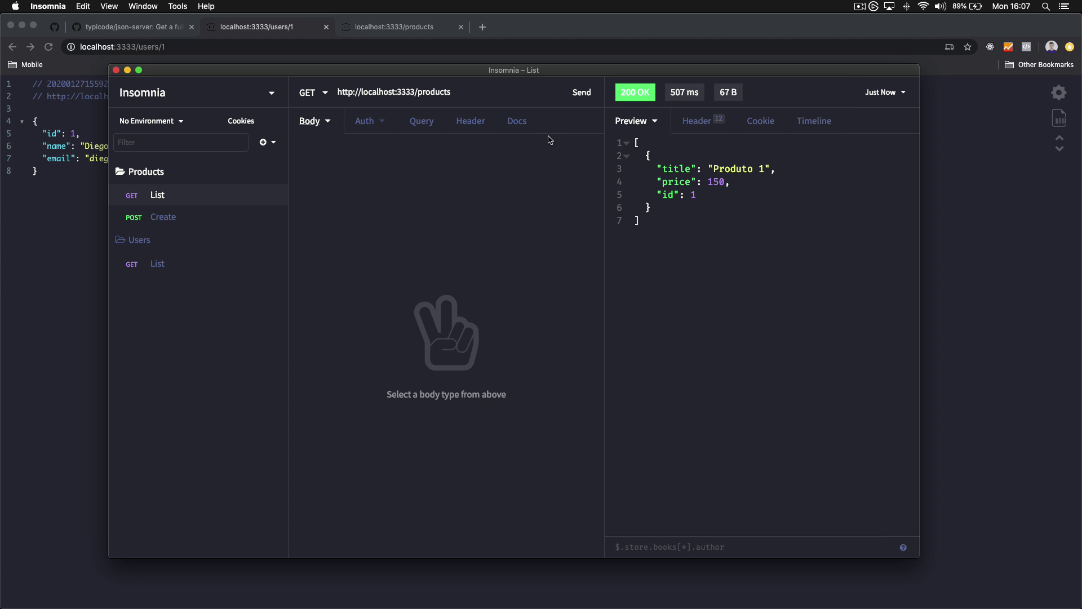
{"action": "left_click_drag", "start_coordinate": [470, 90], "coordinate": [264, 91]}
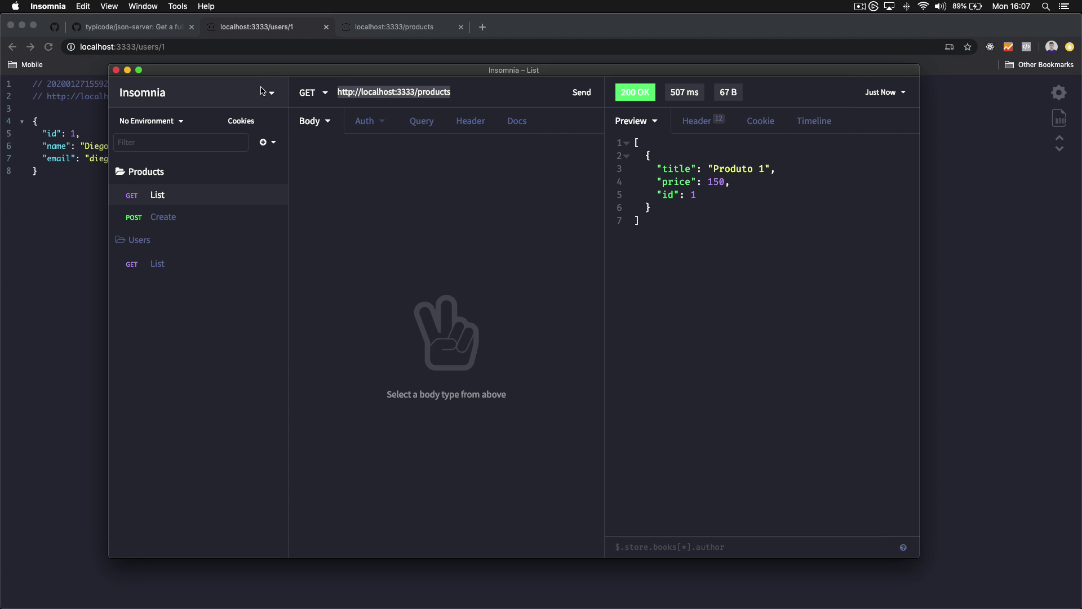
{"action": "left_click", "coordinate": [412, 96]}
{"action": "left_click_drag", "start_coordinate": [462, 95], "coordinate": [268, 99]}
{"action": "left_click", "coordinate": [457, 97]}
{"action": "right_click", "coordinate": [547, 84]}
{"action": "left_click", "coordinate": [481, 73]}
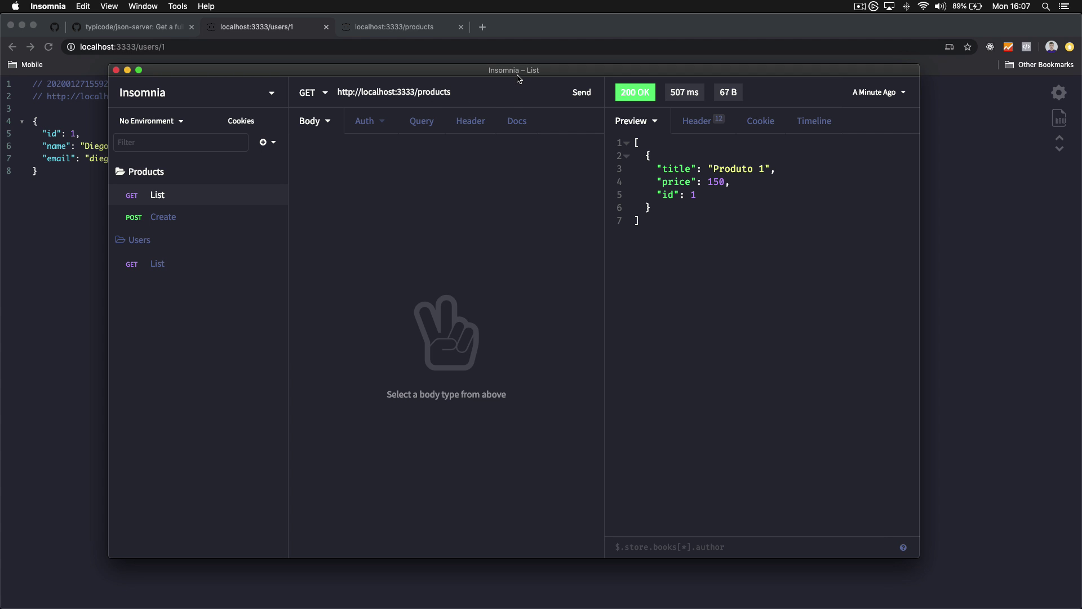
{"action": "left_click_drag", "start_coordinate": [517, 77], "coordinate": [511, 74]}
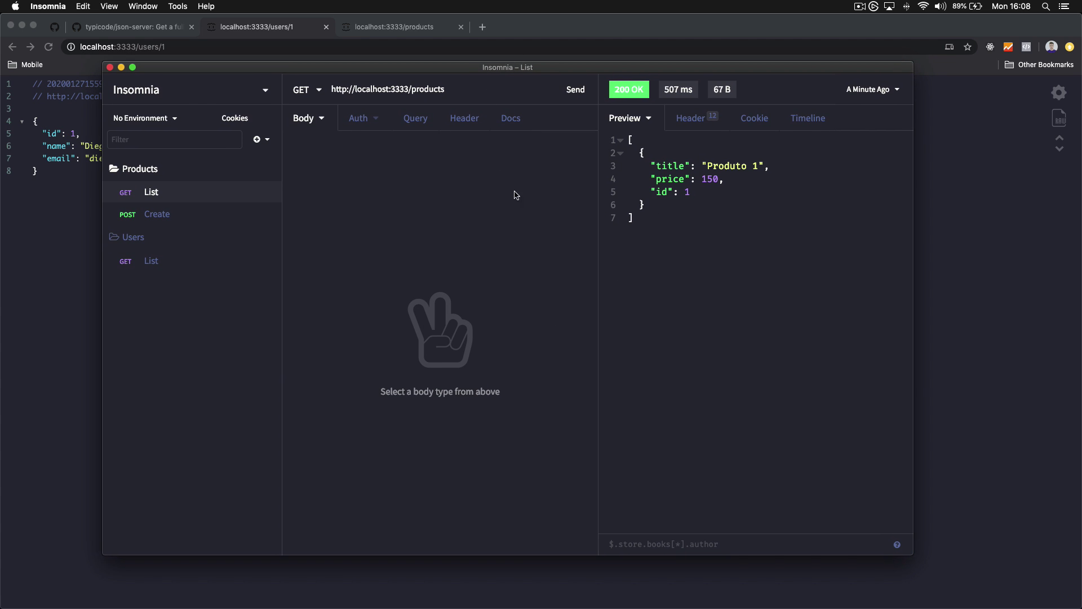
{"action": "left_click", "coordinate": [420, 124]}
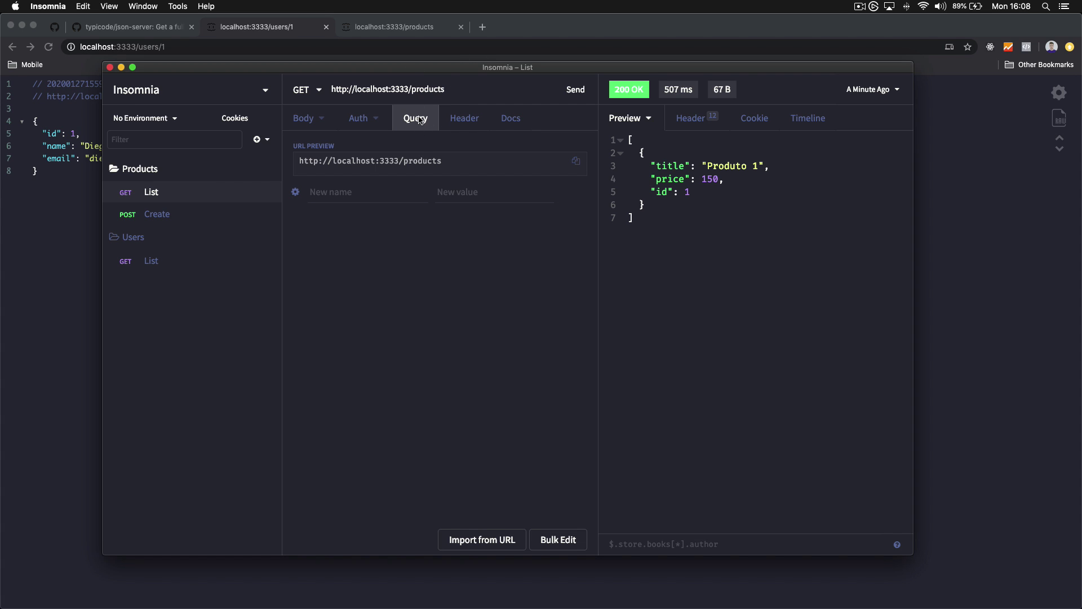
Add the query parameter price_gte=100 to List and send it
{"action": "triple_click", "coordinate": [331, 162]}
{"action": "left_click", "coordinate": [367, 193]}
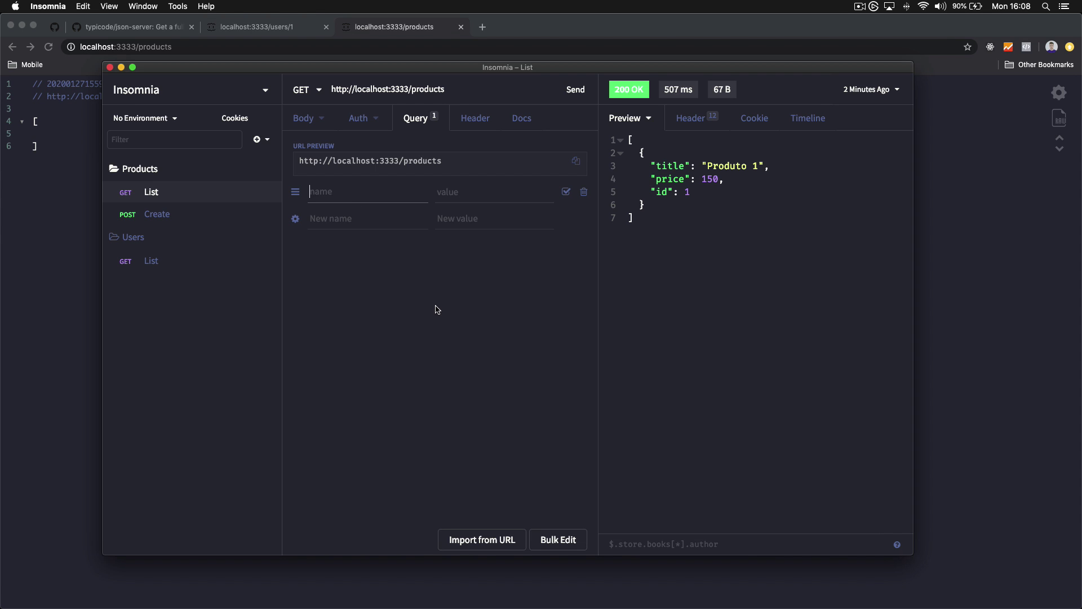
{"action": "type", "text": "price_gte"}
{"action": "left_click_drag", "start_coordinate": [347, 191], "coordinate": [308, 192]}
{"action": "left_click", "coordinate": [354, 191]}
{"action": "left_click_drag", "start_coordinate": [374, 190], "coordinate": [275, 188]}
{"action": "left_click", "coordinate": [481, 197]}
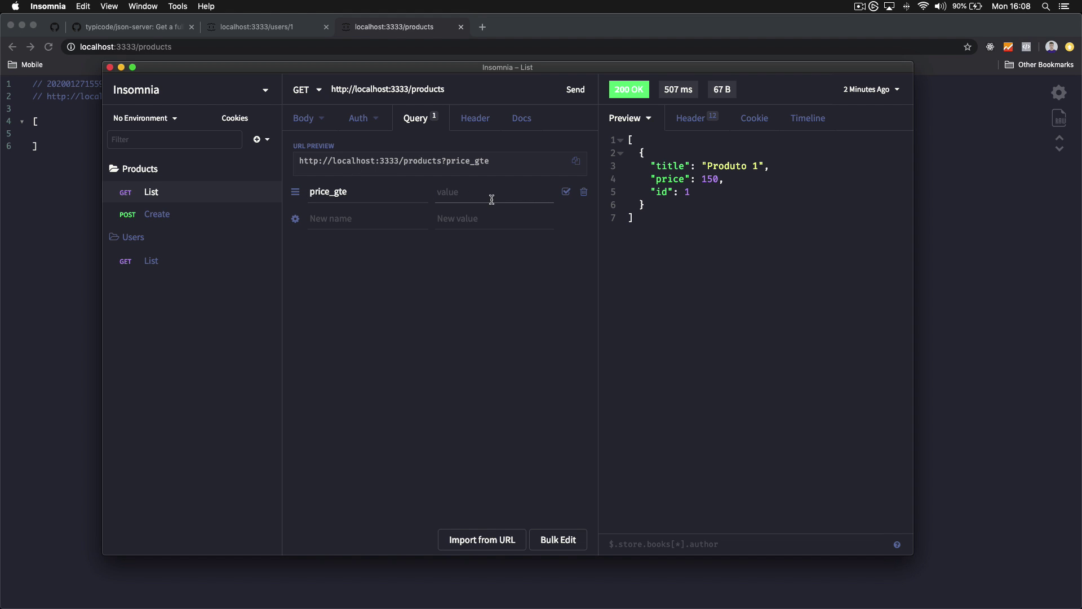
{"action": "type", "text": "100"}
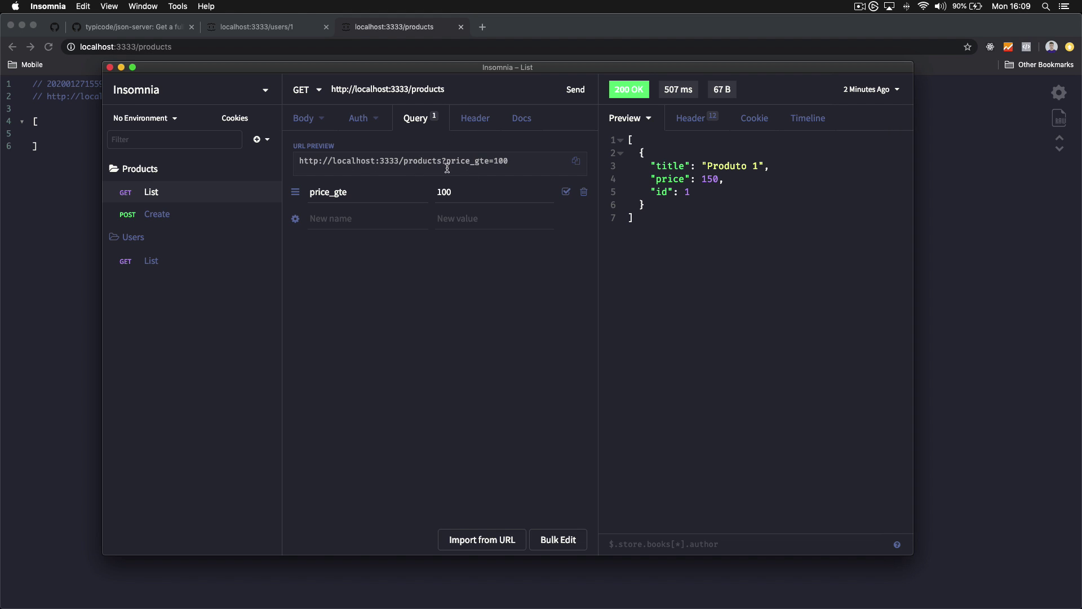
{"action": "left_click", "coordinate": [574, 94]}
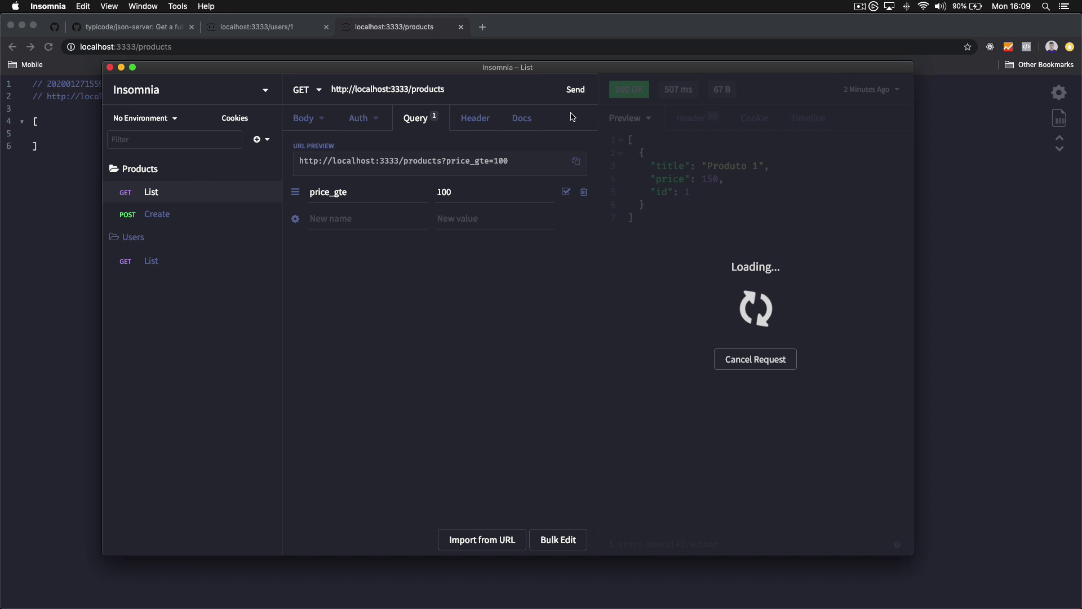
Resend with price_gte 160, then 120, and move on to the headers section
{"action": "double_click", "coordinate": [479, 195]}
{"action": "type", "text": "160"}
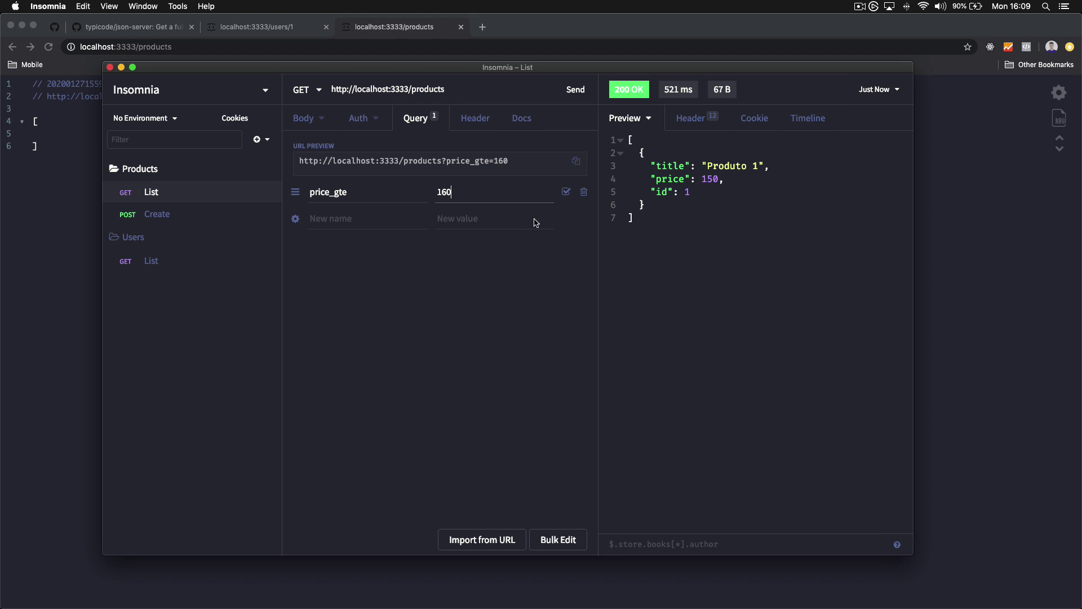
{"action": "left_click", "coordinate": [574, 90]}
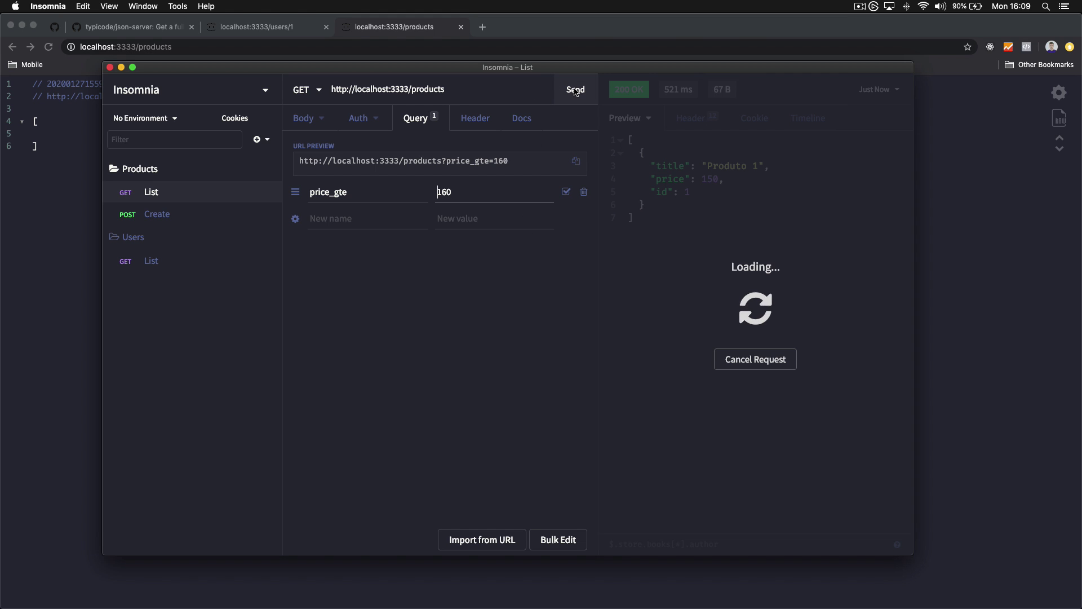
{"action": "double_click", "coordinate": [523, 199]}
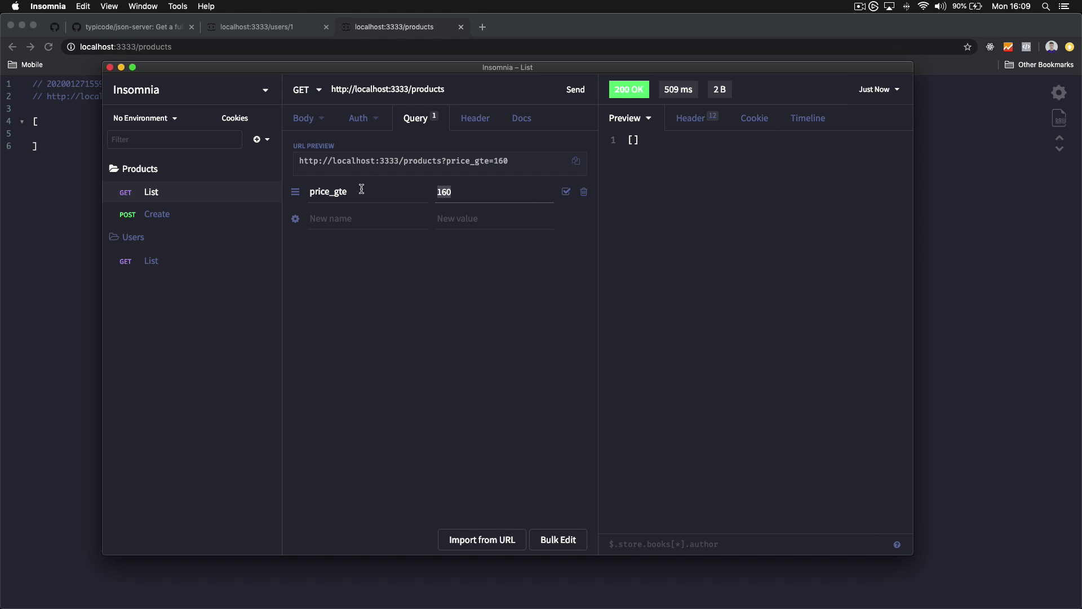
{"action": "type", "text": "120"}
{"action": "left_click", "coordinate": [574, 91]}
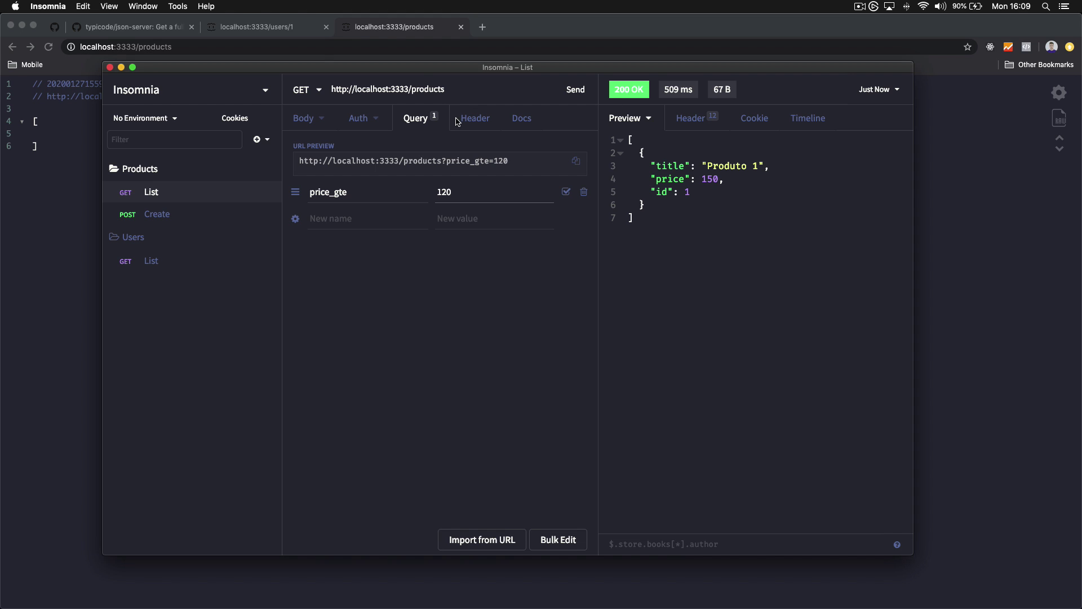
{"action": "left_click", "coordinate": [295, 121]}
{"action": "left_click", "coordinate": [412, 120]}
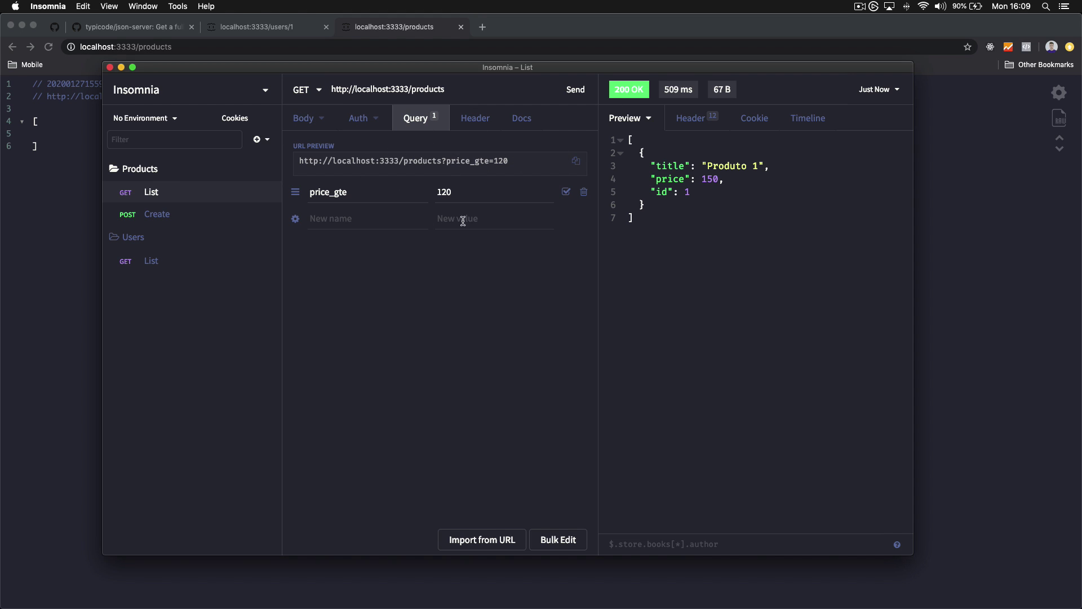
{"action": "left_click", "coordinate": [470, 118]}
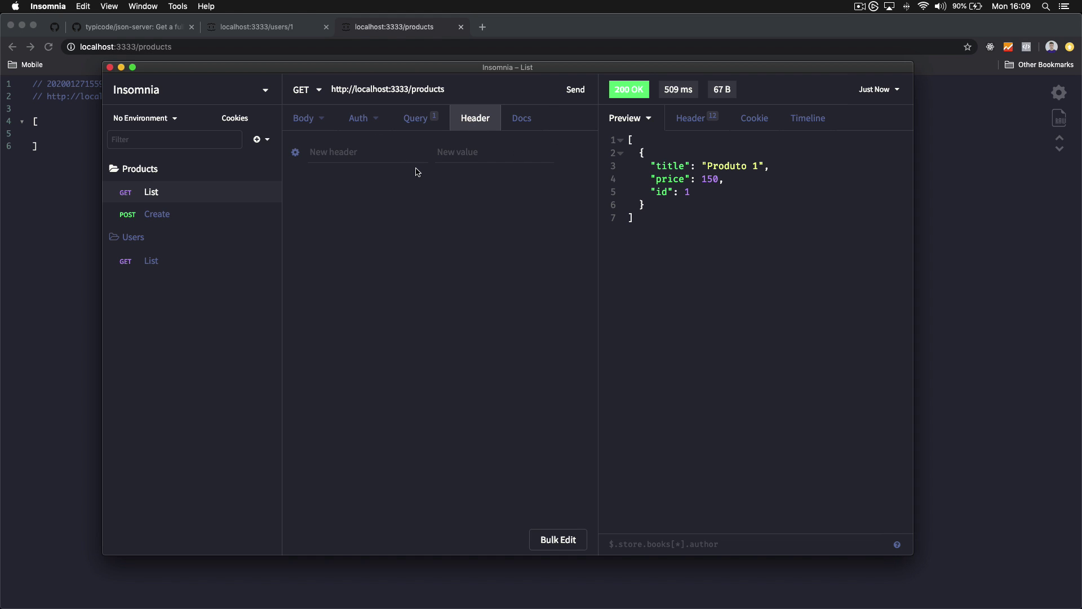
Add a header named language with value en to the List request
{"action": "left_click", "coordinate": [363, 153]}
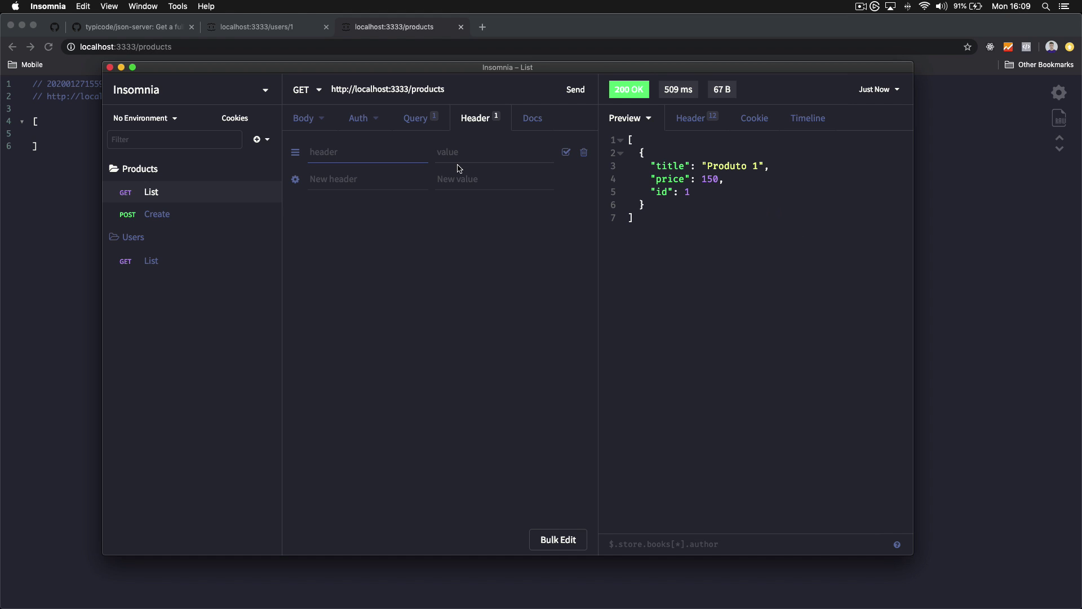
{"action": "left_click", "coordinate": [304, 129]}
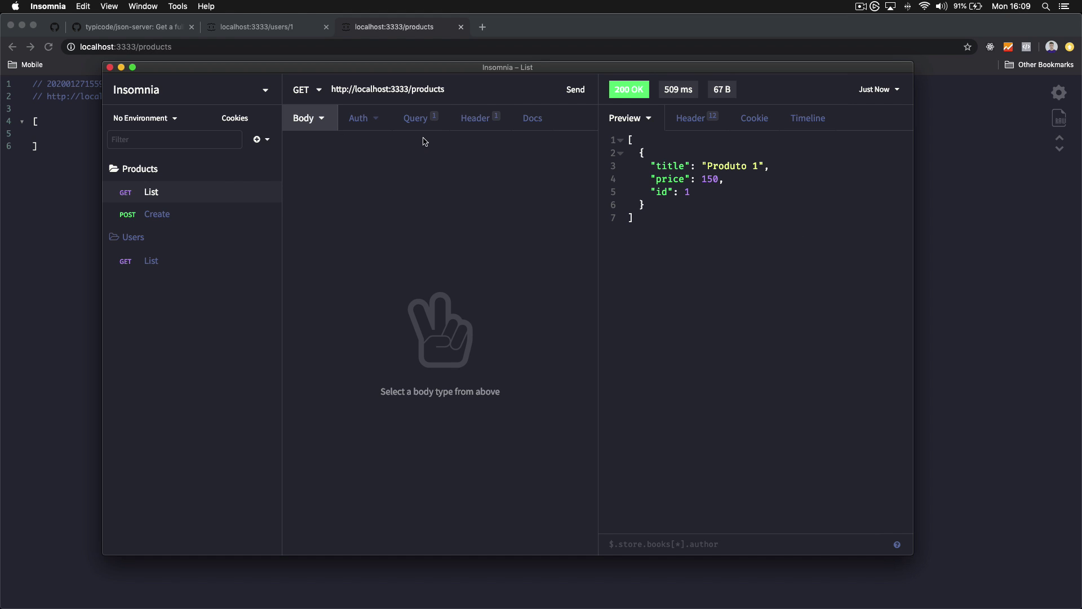
{"action": "left_click", "coordinate": [429, 120]}
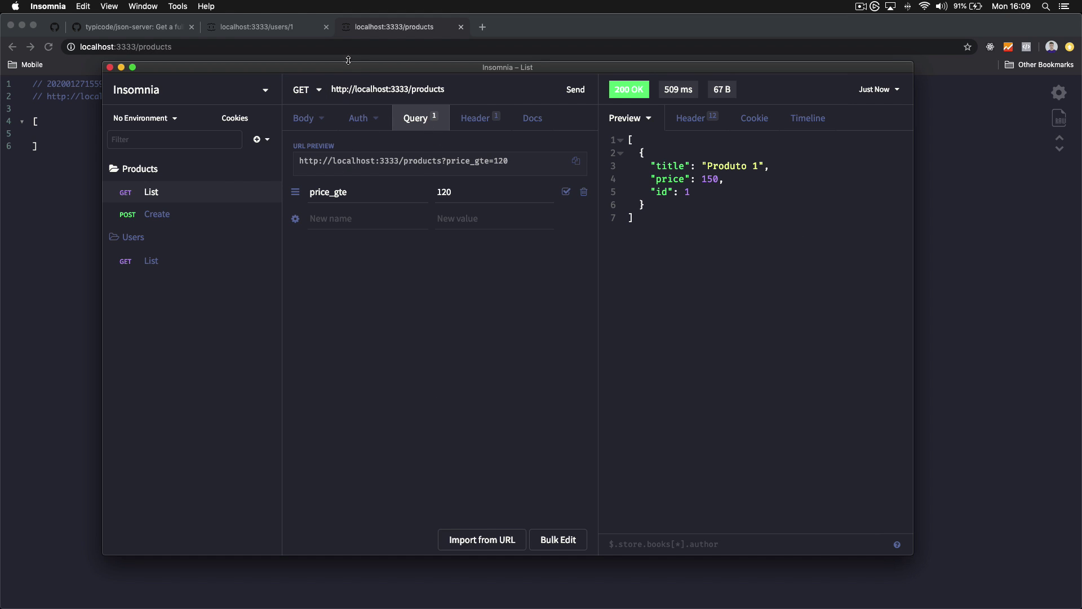
{"action": "left_click", "coordinate": [473, 118]}
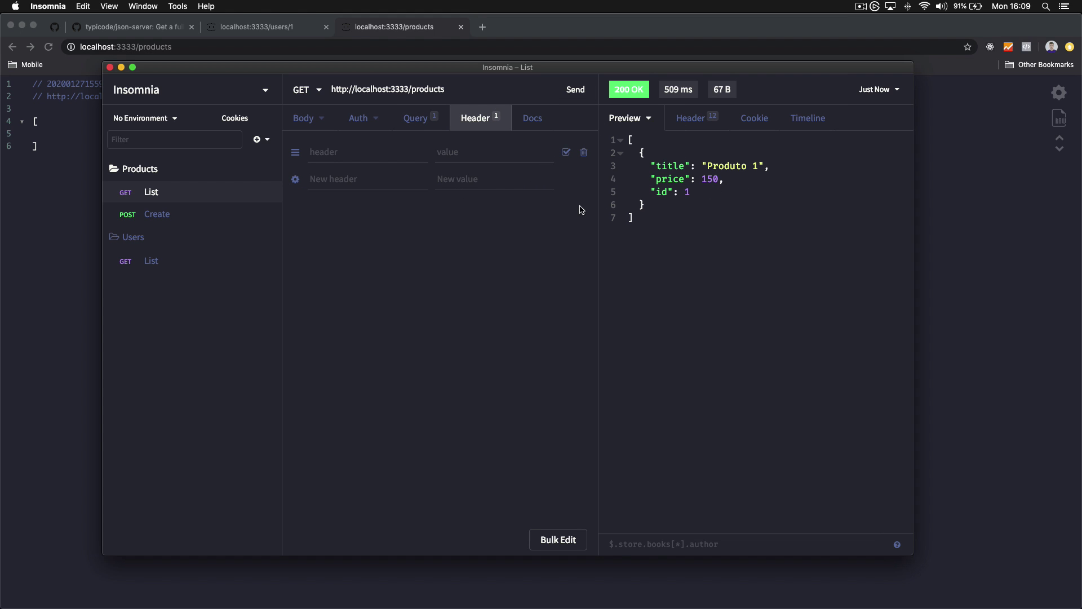
{"action": "left_click", "coordinate": [345, 152]}
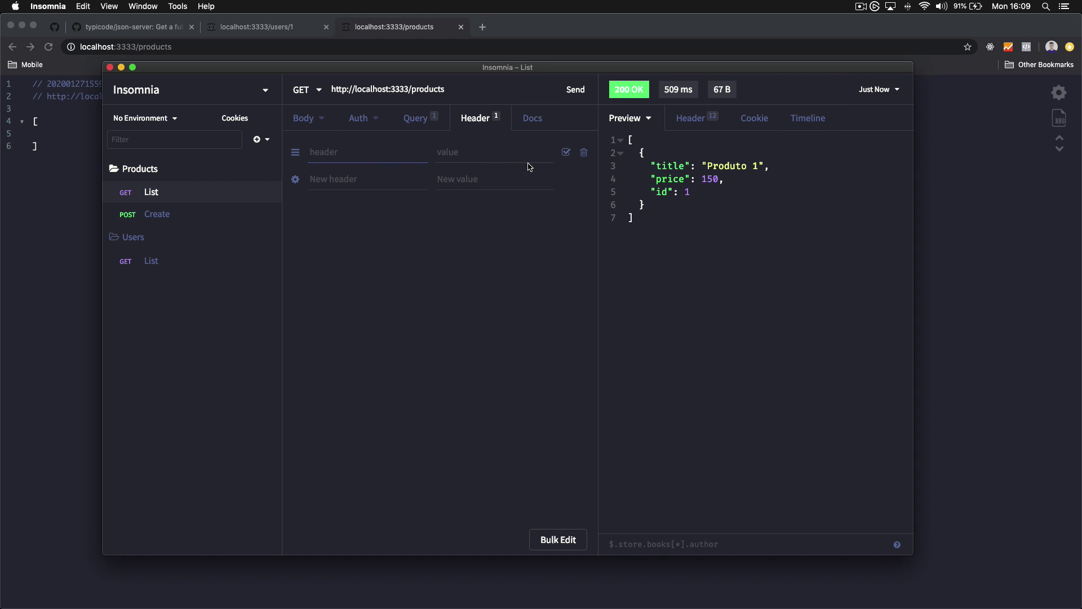
{"action": "type", "text": "langua"}
{"action": "type", "text": "ge"}
{"action": "key", "text": "Tab"}
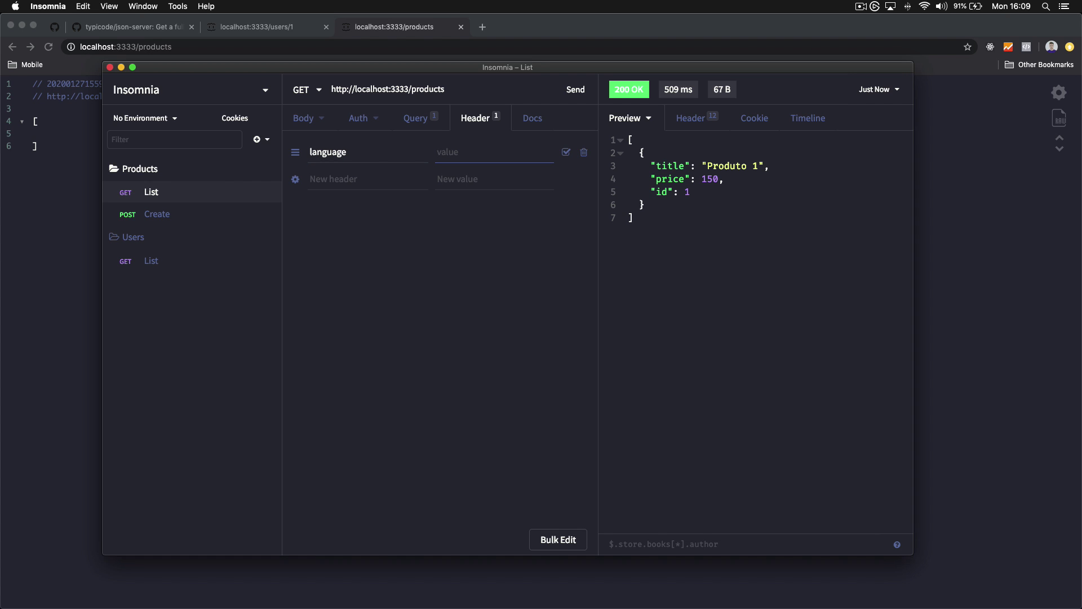
{"action": "type", "text": "en"}
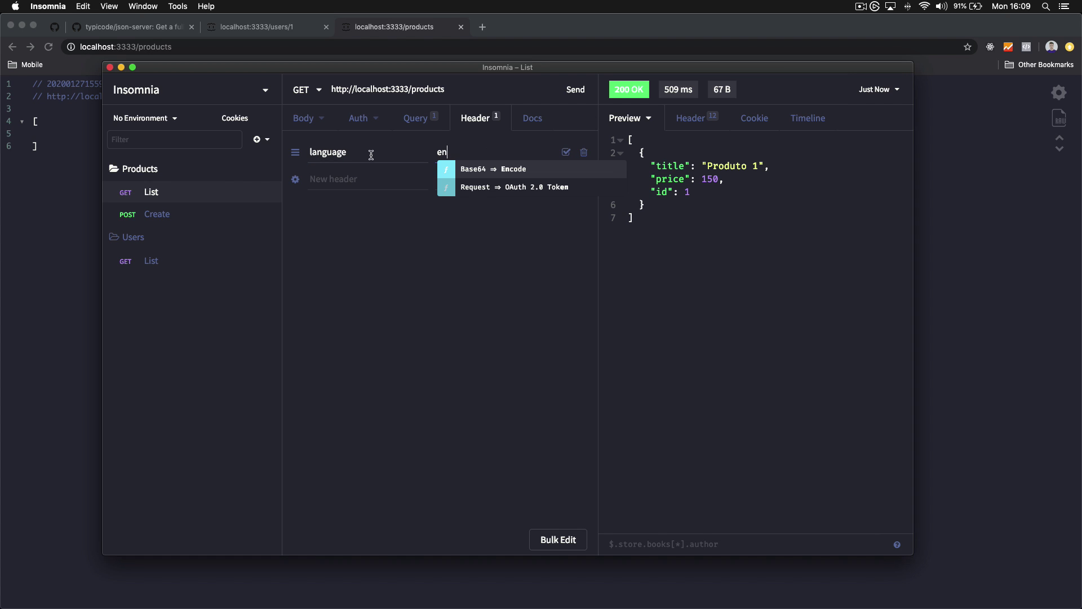
Delete the language: en header and show the request's authentication settings
{"action": "double_click", "coordinate": [371, 152]}
{"action": "left_click", "coordinate": [407, 217]}
{"action": "left_click_drag", "start_coordinate": [457, 157], "coordinate": [379, 157]}
{"action": "left_click", "coordinate": [448, 216]}
{"action": "left_click_drag", "start_coordinate": [470, 156], "coordinate": [428, 204]}
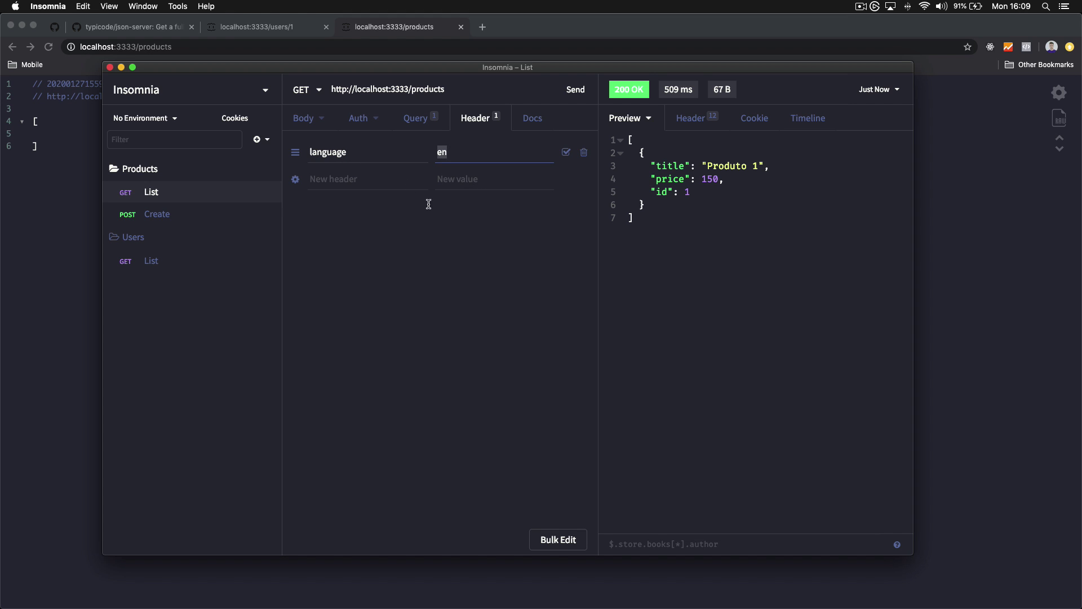
{"action": "left_click", "coordinate": [429, 203]}
{"action": "left_click", "coordinate": [449, 153]}
{"action": "double_click", "coordinate": [443, 159]}
{"action": "left_click", "coordinate": [467, 210]}
{"action": "left_click", "coordinate": [584, 153]}
{"action": "left_click", "coordinate": [584, 154]}
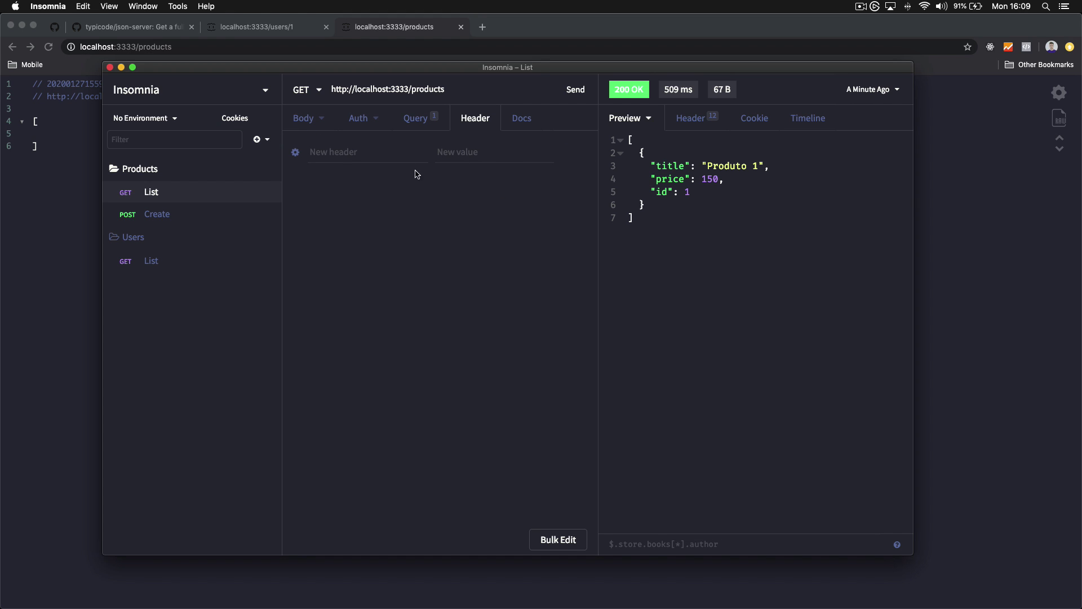
{"action": "left_click", "coordinate": [363, 127]}
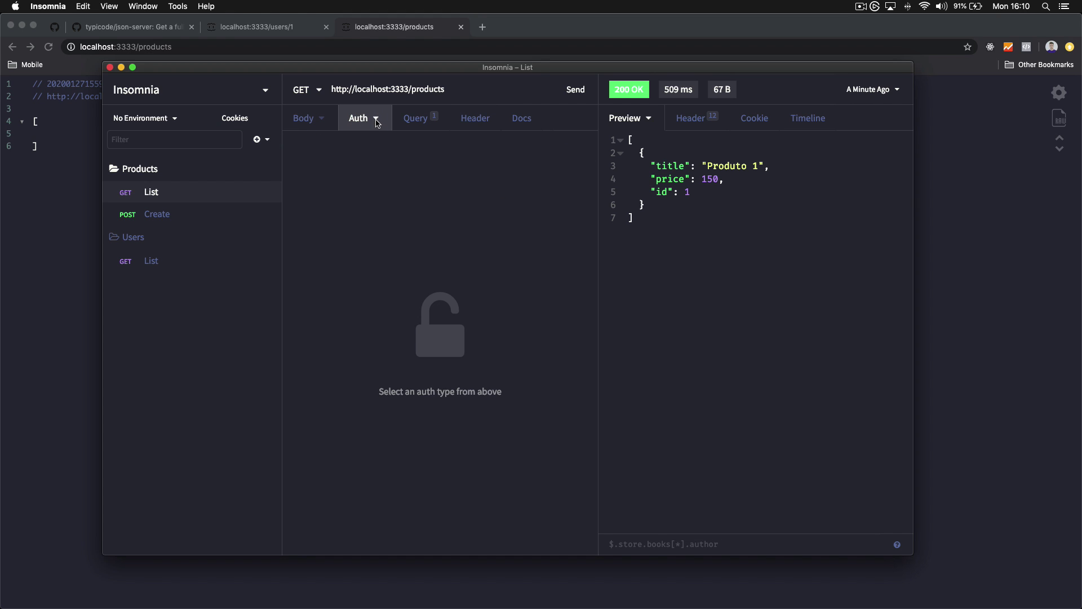
{"action": "left_click", "coordinate": [376, 118]}
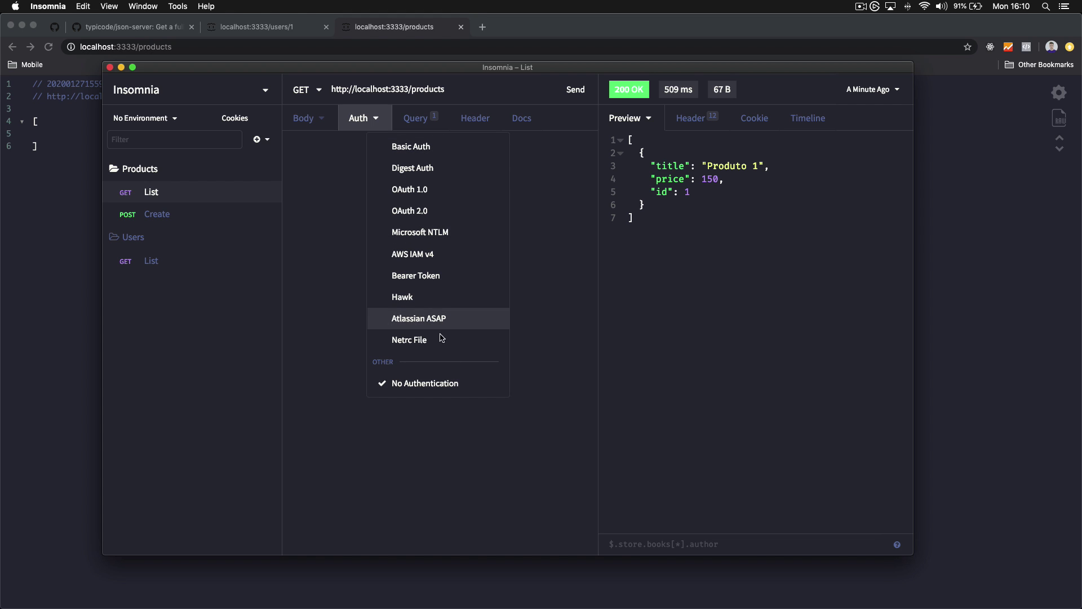
{"action": "left_click", "coordinate": [436, 279]}
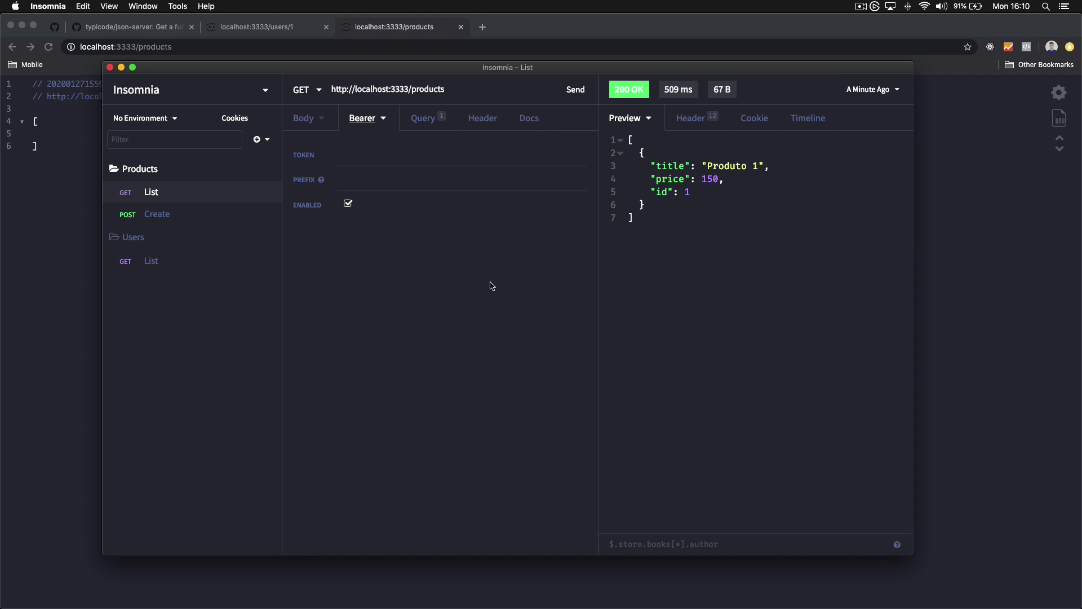
{"action": "left_click", "coordinate": [371, 162]}
{"action": "type", "text": "JWT_TOKEN"}
{"action": "left_click", "coordinate": [405, 178]}
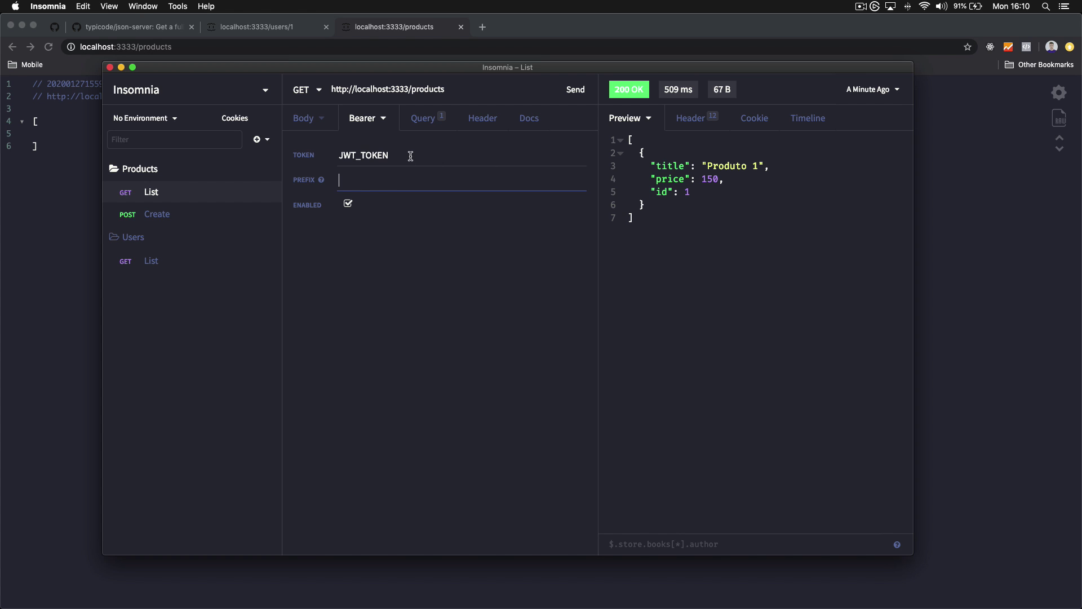
{"action": "left_click", "coordinate": [411, 159]}
{"action": "left_click", "coordinate": [401, 173]}
{"action": "left_click", "coordinate": [409, 153]}
{"action": "left_click", "coordinate": [405, 170]}
{"action": "left_click", "coordinate": [407, 156]}
{"action": "left_click", "coordinate": [406, 182]}
{"action": "left_click", "coordinate": [404, 164]}
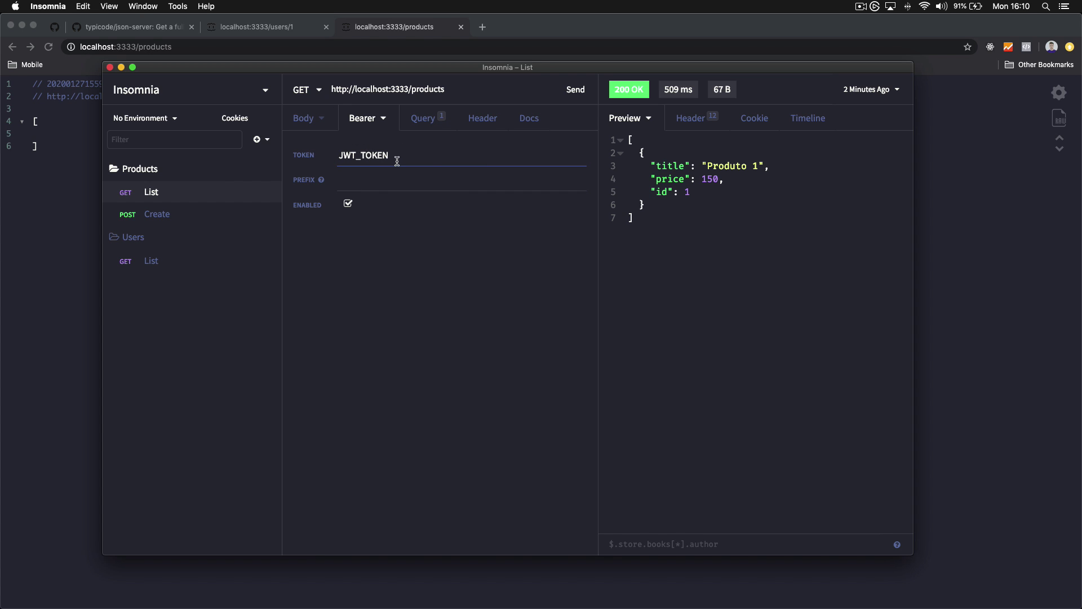
{"action": "left_click", "coordinate": [399, 173]}
{"action": "left_click", "coordinate": [402, 161]}
{"action": "left_click", "coordinate": [398, 176]}
{"action": "left_click", "coordinate": [406, 164]}
{"action": "left_click", "coordinate": [405, 178]}
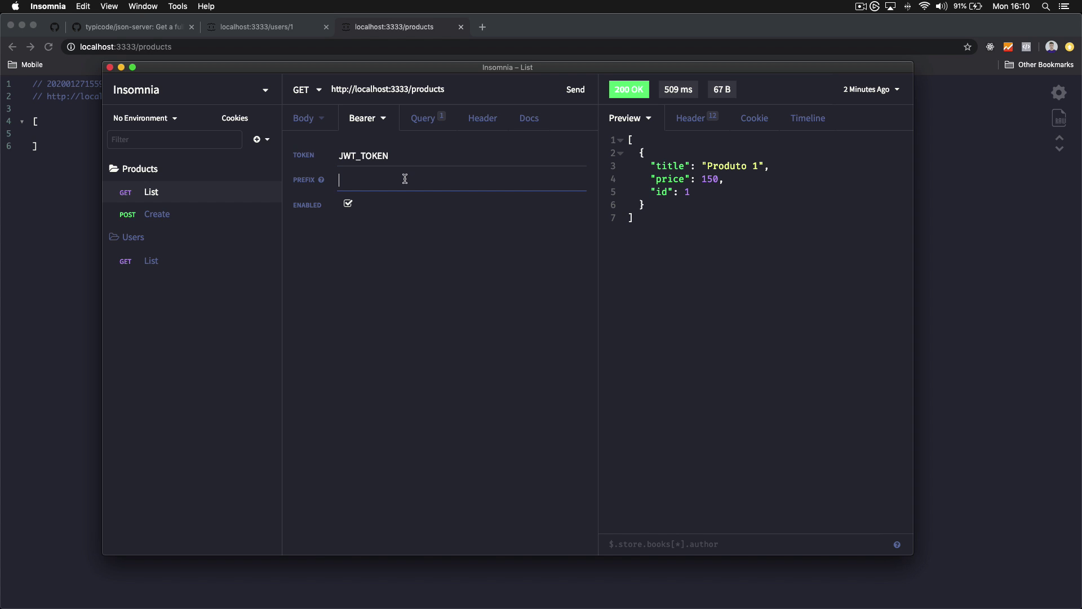
{"action": "left_click_drag", "start_coordinate": [410, 91], "coordinate": [323, 89]}
{"action": "left_click", "coordinate": [400, 93]}
{"action": "left_click_drag", "start_coordinate": [409, 89], "coordinate": [331, 89]}
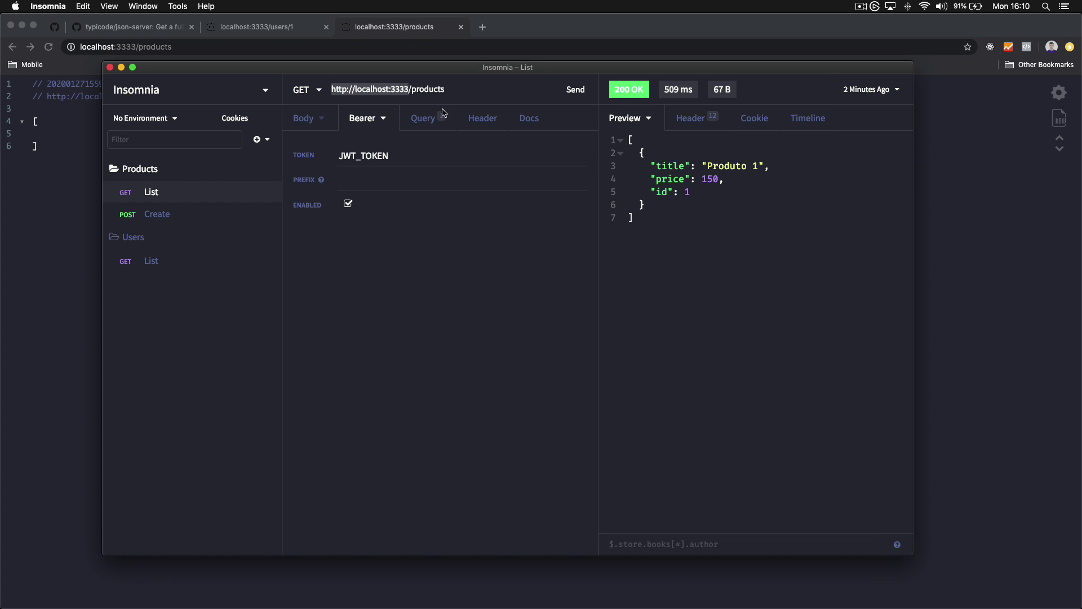
{"action": "left_click", "coordinate": [409, 90]}
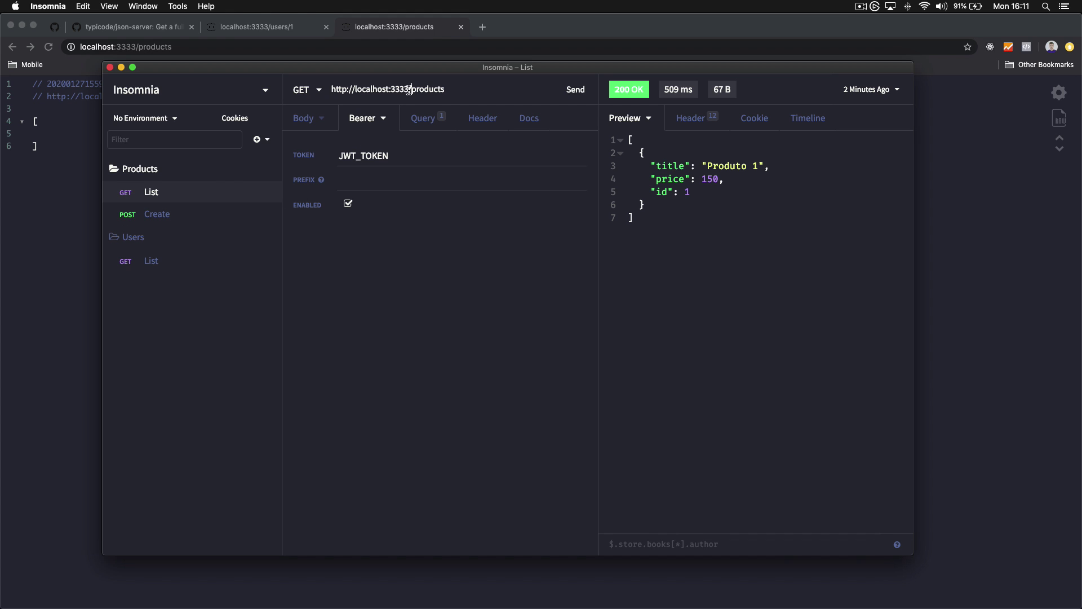
{"action": "key", "text": "super+shift+Left"}
{"action": "left_click", "coordinate": [459, 89]}
Open the environment manager and start editing the base environment JSON
{"action": "left_click", "coordinate": [150, 123]}
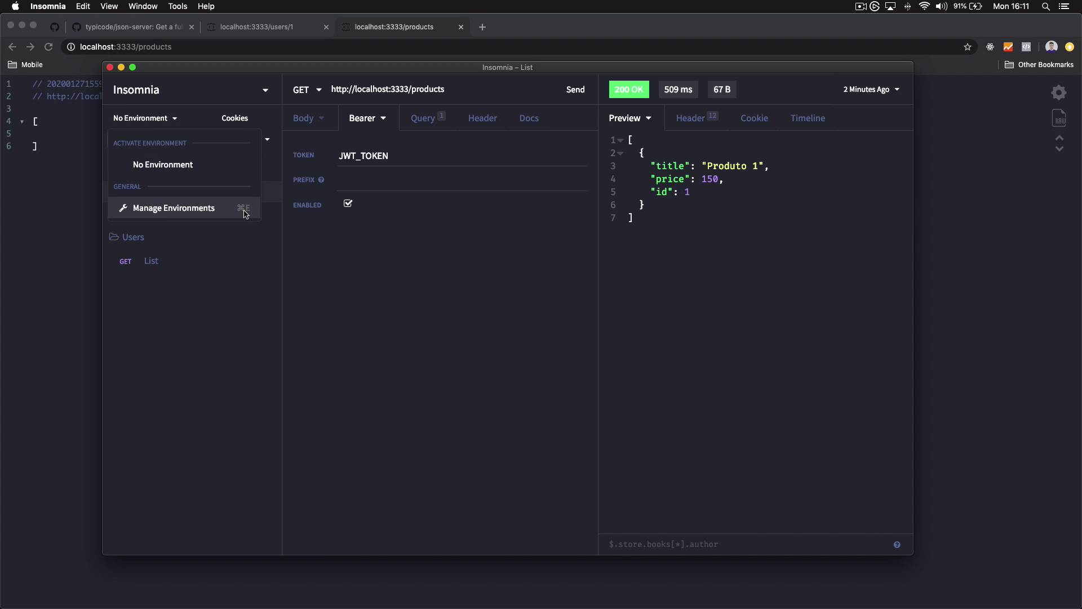
{"action": "left_click", "coordinate": [386, 264]}
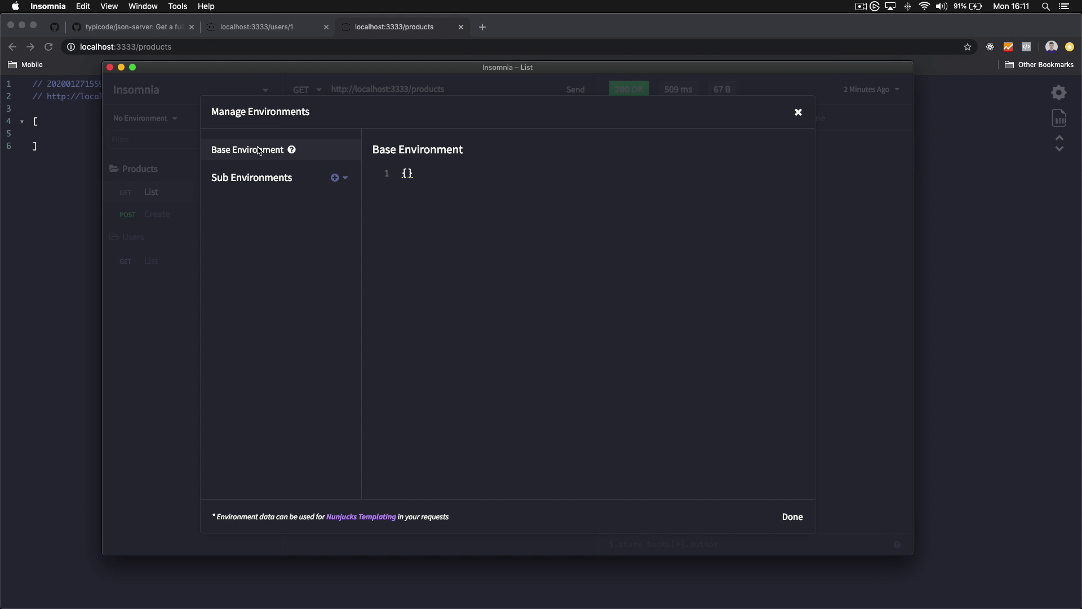
{"action": "left_click", "coordinate": [405, 173]}
{"action": "key", "text": "Return"}
{"action": "left_click", "coordinate": [853, 251]}
{"action": "key", "text": "super+e"}
{"action": "left_click", "coordinate": [418, 194]}
Add a shared sub-environment named Development with a purple colour
{"action": "left_click", "coordinate": [340, 179]}
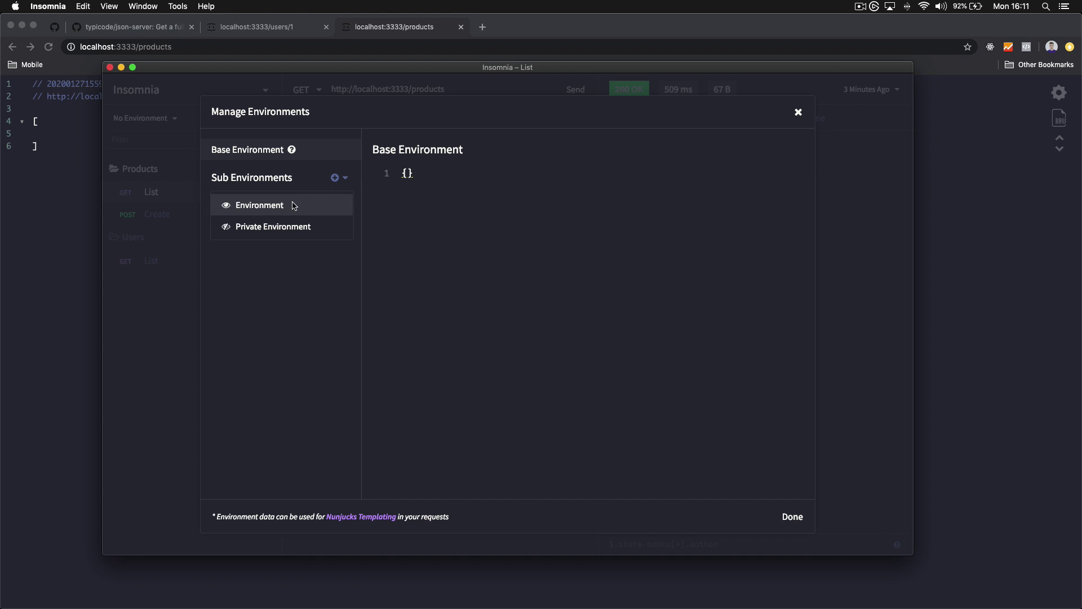
{"action": "left_click", "coordinate": [273, 207]}
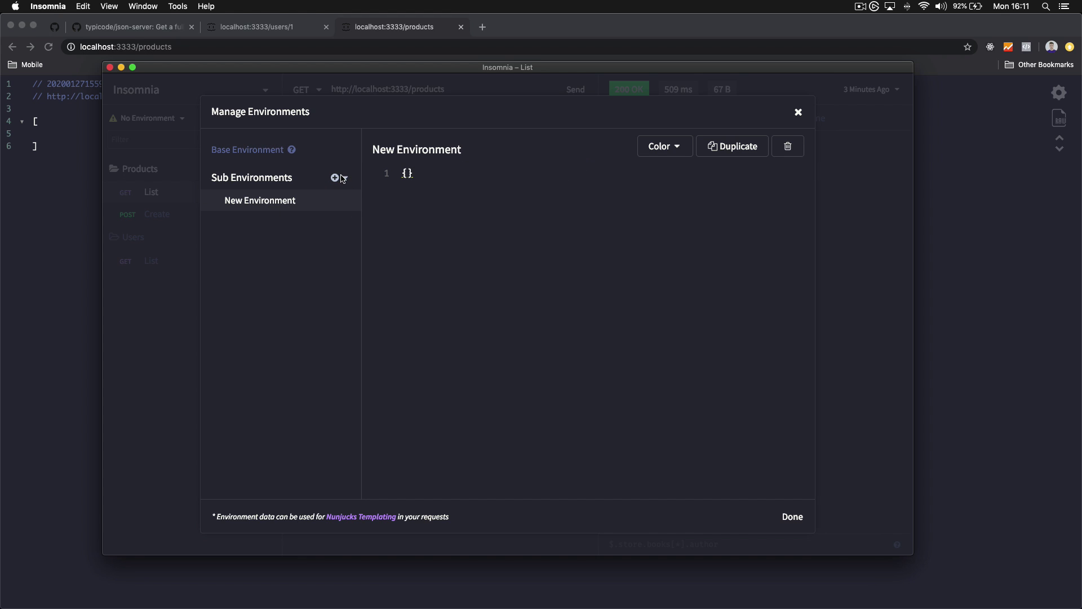
{"action": "double_click", "coordinate": [449, 148]}
{"action": "type", "text": "Development"}
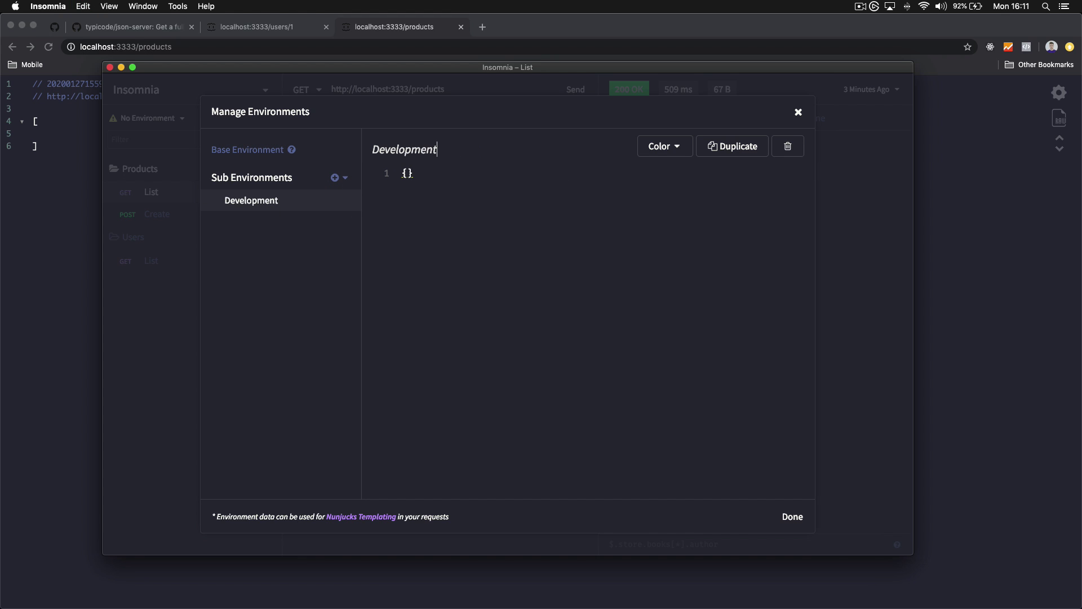
{"action": "key", "text": "Return"}
{"action": "left_click", "coordinate": [674, 147]}
{"action": "left_click", "coordinate": [641, 186]}
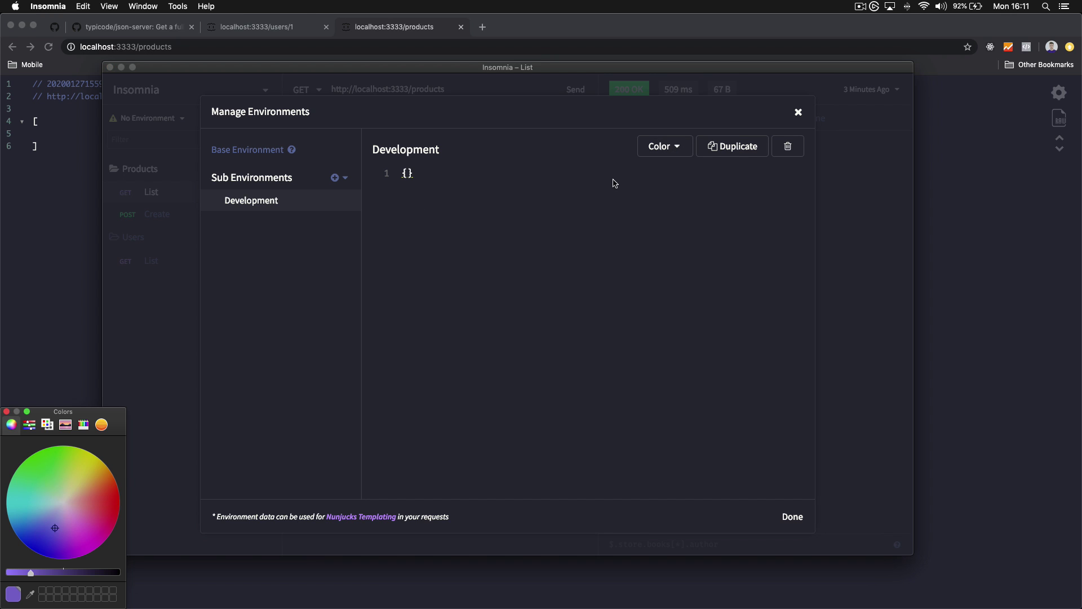
{"action": "left_click", "coordinate": [87, 531]}
{"action": "left_click", "coordinate": [7, 412]}
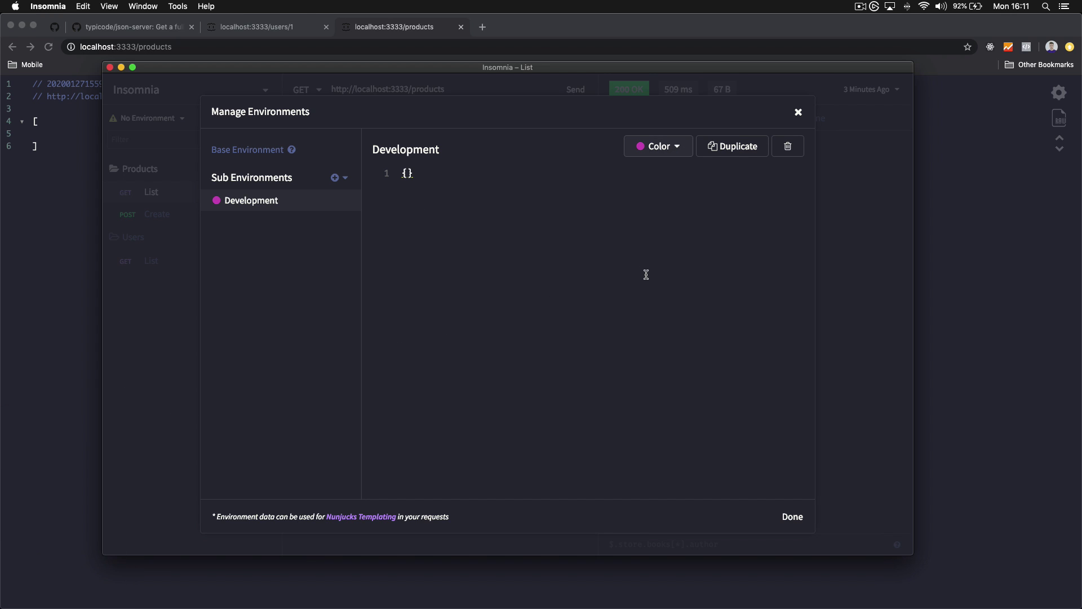
Duplicate Development as a sub-environment named Production coloured green
{"action": "left_click", "coordinate": [747, 153]}
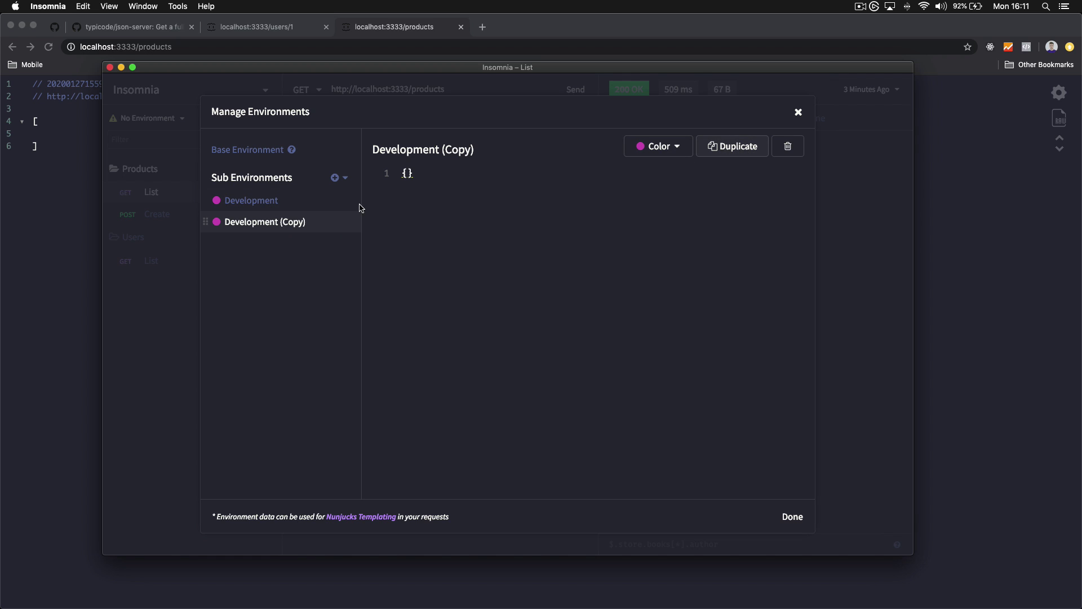
{"action": "left_click", "coordinate": [454, 148]}
{"action": "type", "text": "Production"}
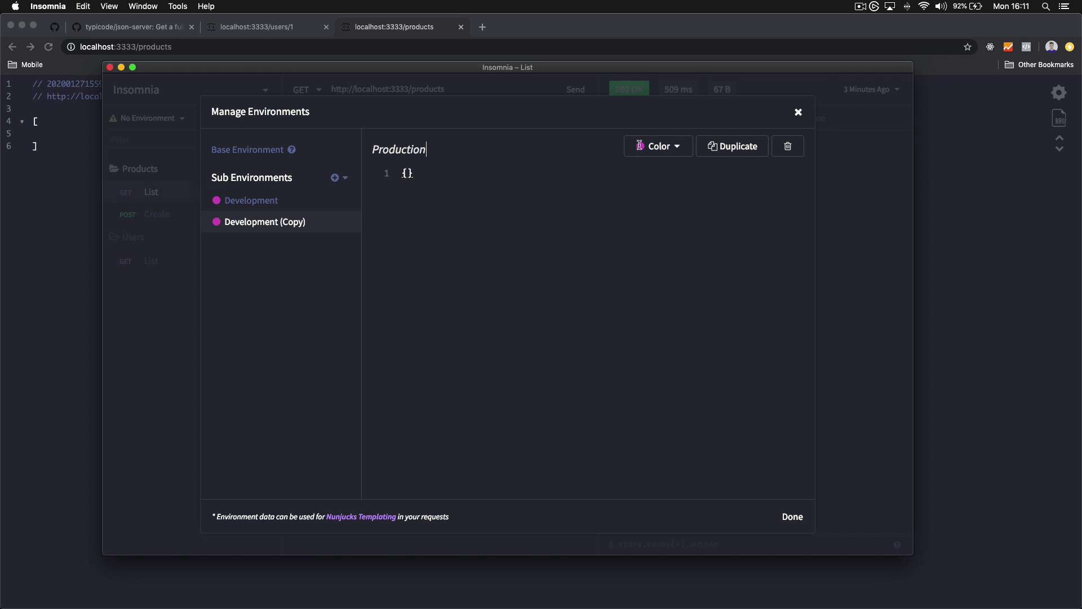
{"action": "left_click", "coordinate": [640, 146]}
{"action": "left_click", "coordinate": [644, 174]}
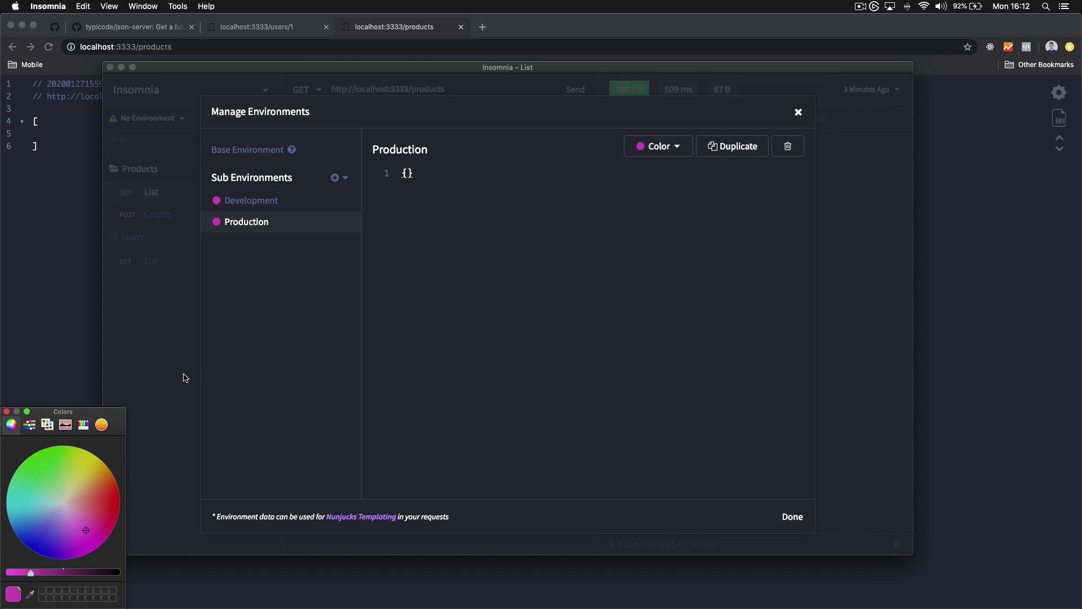
{"action": "left_click", "coordinate": [46, 474]}
{"action": "left_click", "coordinate": [7, 411]}
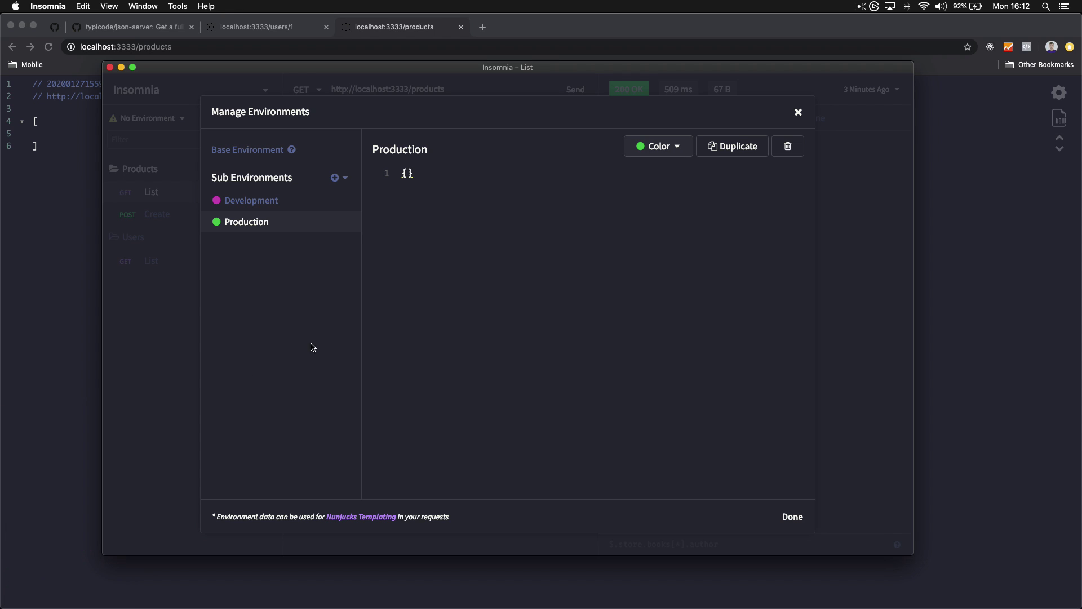
{"action": "left_click", "coordinate": [284, 202]}
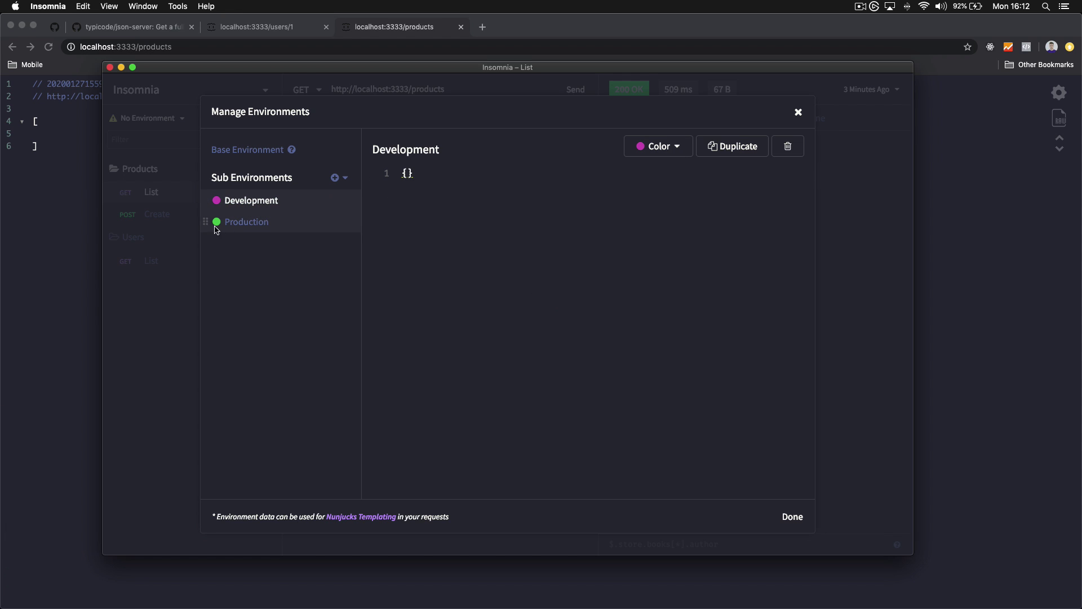
{"action": "left_click", "coordinate": [407, 172]}
{"action": "key", "text": "Return"}
{"action": "type", "text": "\""}
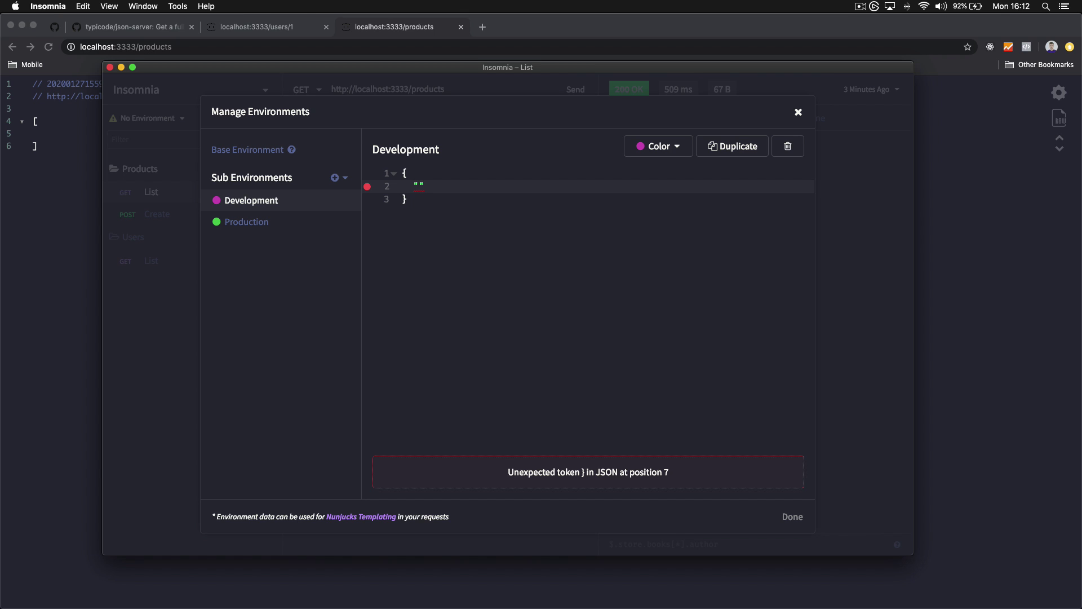
{"action": "type", "text": "url\""}
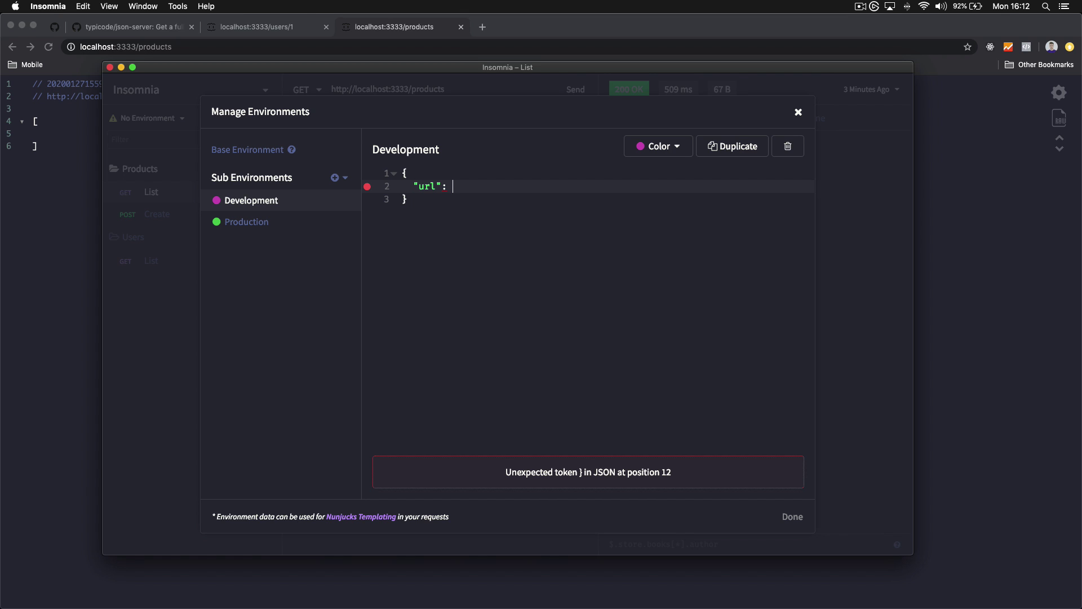
{"action": "type", "text": ": \"http:"}
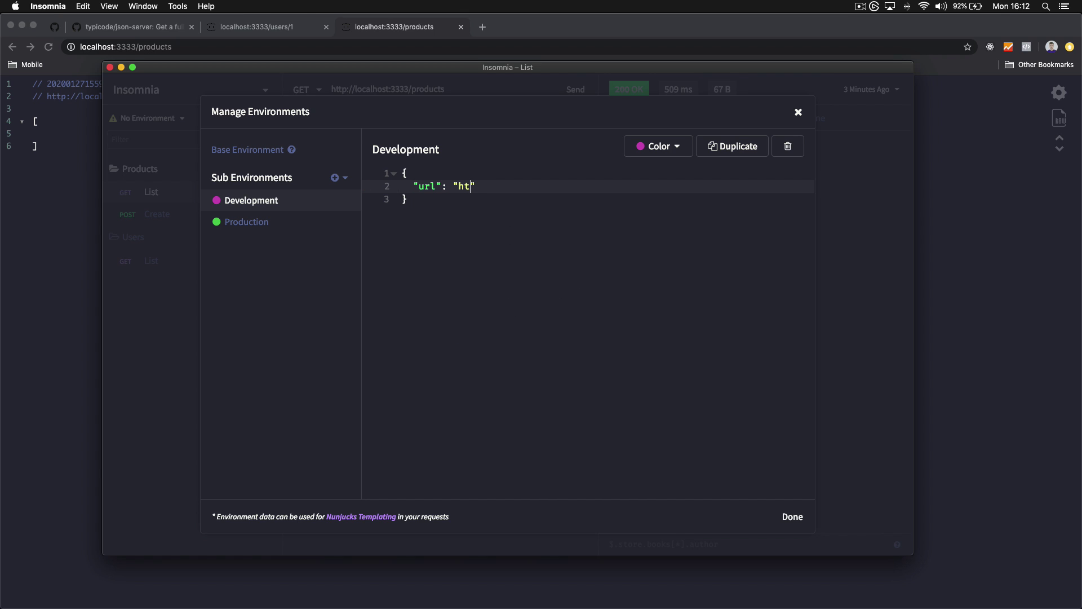
{"action": "type", "text": "//localhost:3333"}
{"action": "key", "text": "super+a"}
{"action": "key", "text": "super+c"}
{"action": "left_click", "coordinate": [276, 220]}
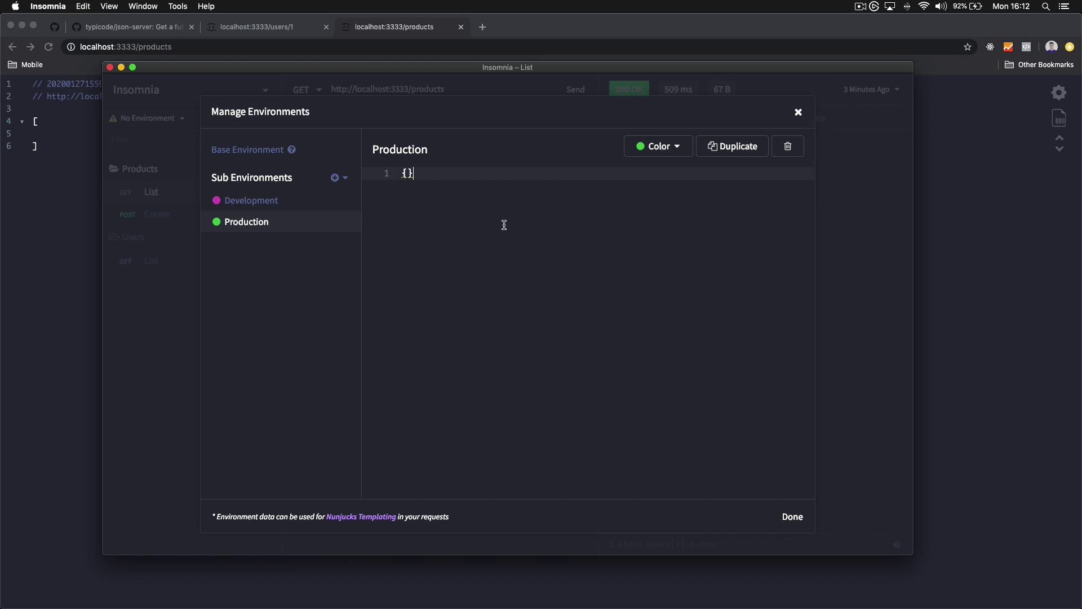
{"action": "key", "text": "super+v"}
{"action": "key", "text": "super+a"}
{"action": "key", "text": "super+v"}
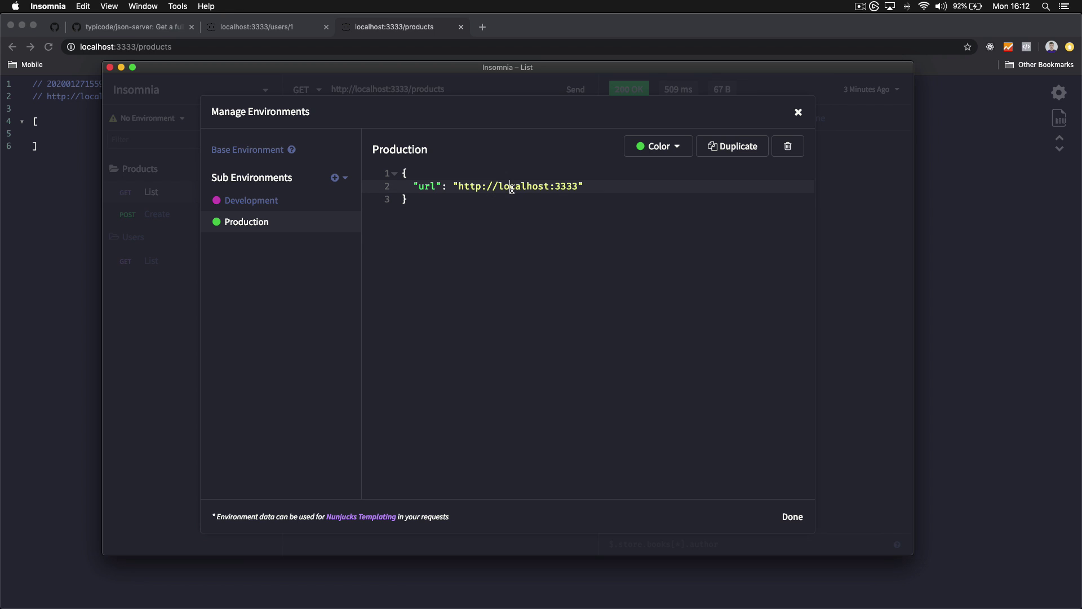
{"action": "double_click", "coordinate": [510, 187]}
{"action": "key", "text": "shift+Right"}
{"action": "key", "text": "shift+Right"}
{"action": "key", "text": "shift+Right"}
{"action": "key", "text": "shift+Right"}
{"action": "key", "text": "shift+Right"}
{"action": "left_click_drag", "start_coordinate": [579, 187], "coordinate": [500, 187]}
{"action": "key", "text": "BackSpace"}
{"action": "type", "text": "data.rocketseat.com.br"}
{"action": "left_click", "coordinate": [455, 273]}
Close the environment manager and switch to the Development environment
{"action": "left_click", "coordinate": [785, 522]}
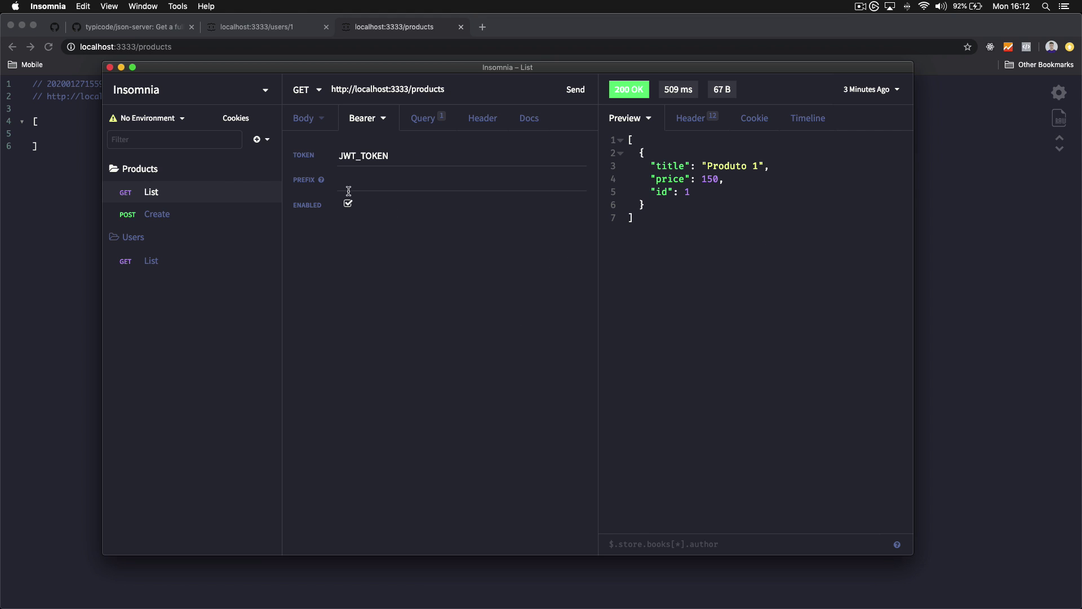
{"action": "left_click", "coordinate": [169, 116]}
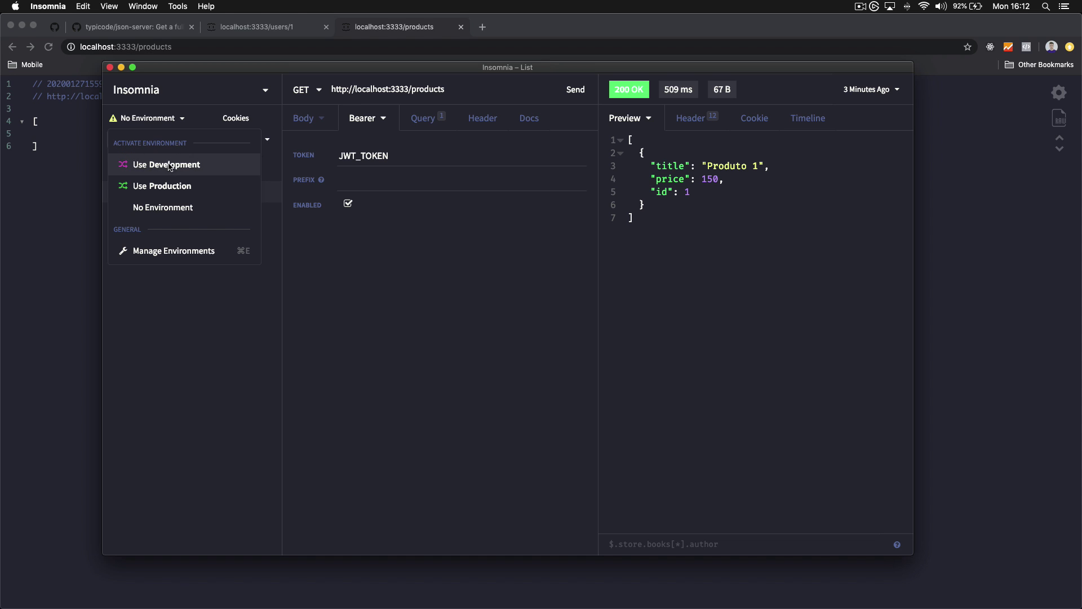
{"action": "left_click", "coordinate": [171, 166]}
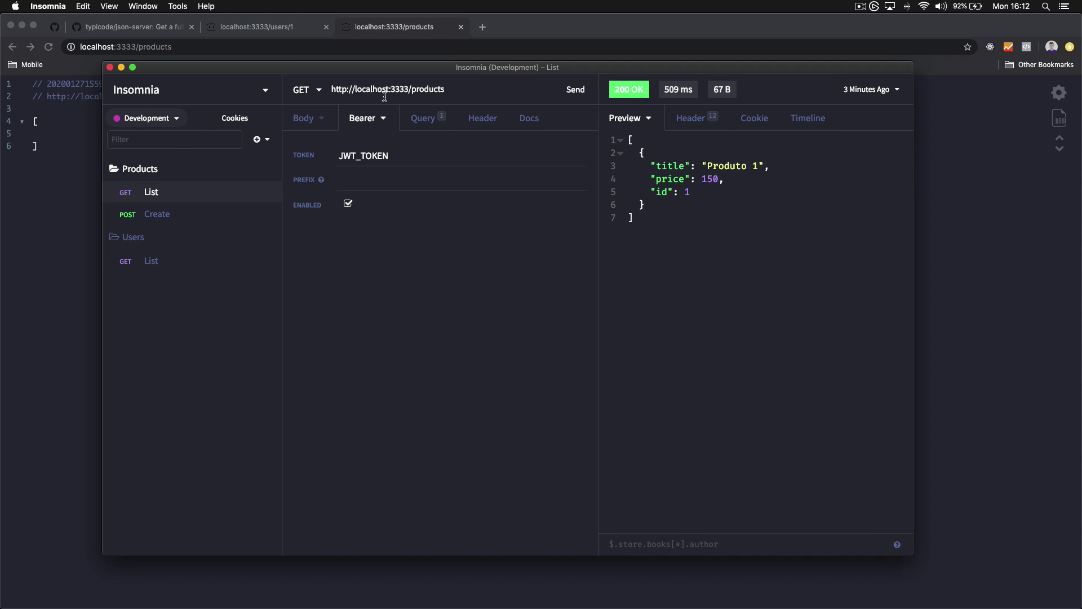
Replace the hard-coded base address in the Products List URL with the url variable
{"action": "left_click_drag", "start_coordinate": [410, 89], "coordinate": [325, 85]}
{"action": "key", "text": "BackSpace"}
{"action": "type", "text": "url"}
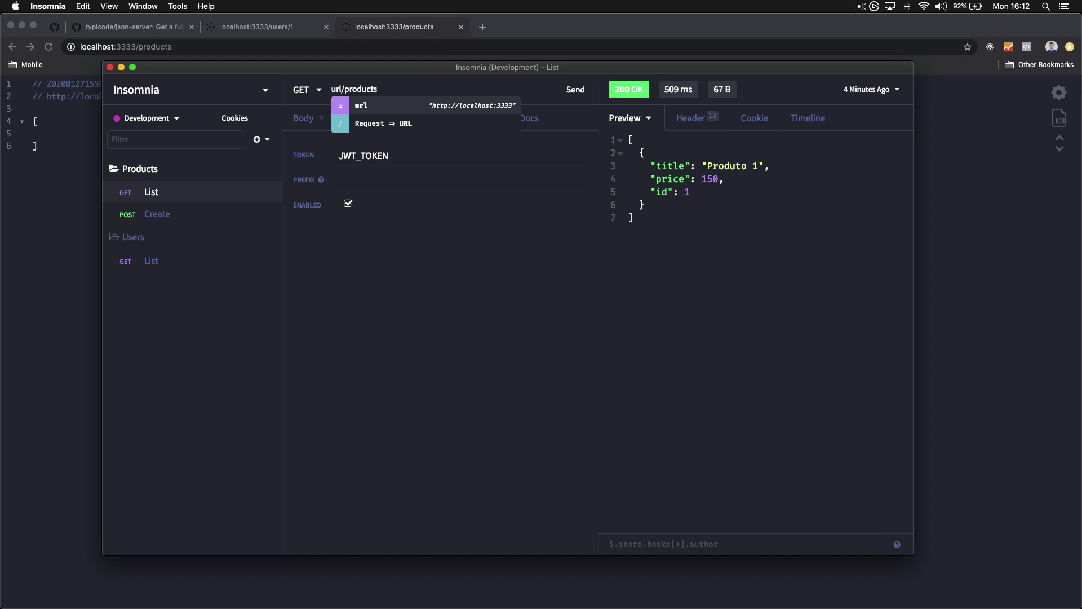
{"action": "key", "text": "BackSpace"}
{"action": "key", "text": "BackSpace"}
{"action": "key", "text": "BackSpace"}
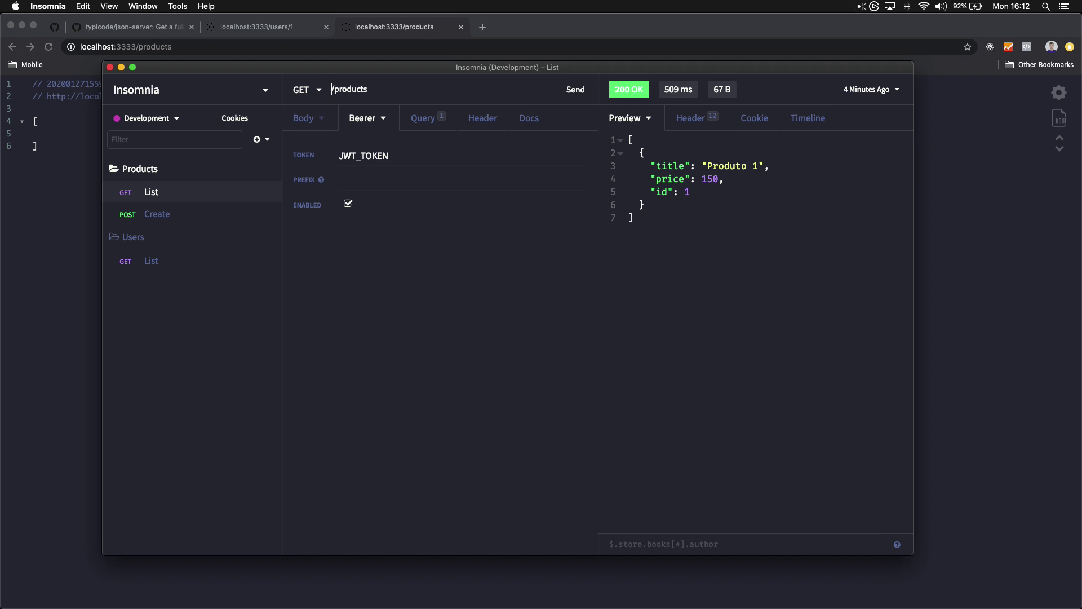
{"action": "type", "text": "{{}}"}
{"action": "left_click", "coordinate": [335, 89]}
{"action": "type", "text": "url"}
Use the url variable in the Products Create request address
{"action": "left_click", "coordinate": [161, 214]}
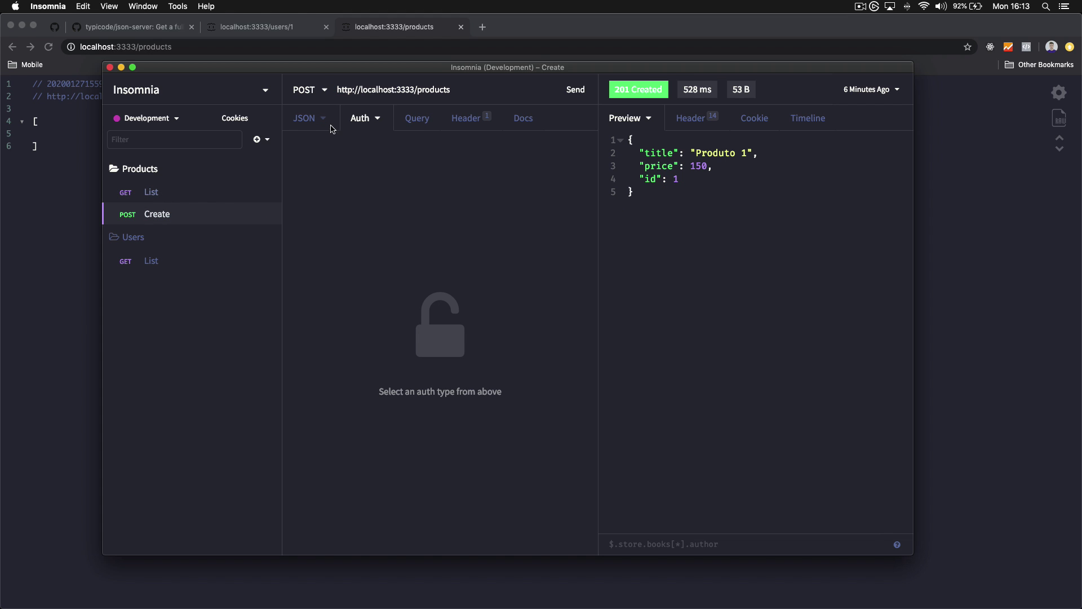
{"action": "type", "text": "url"}
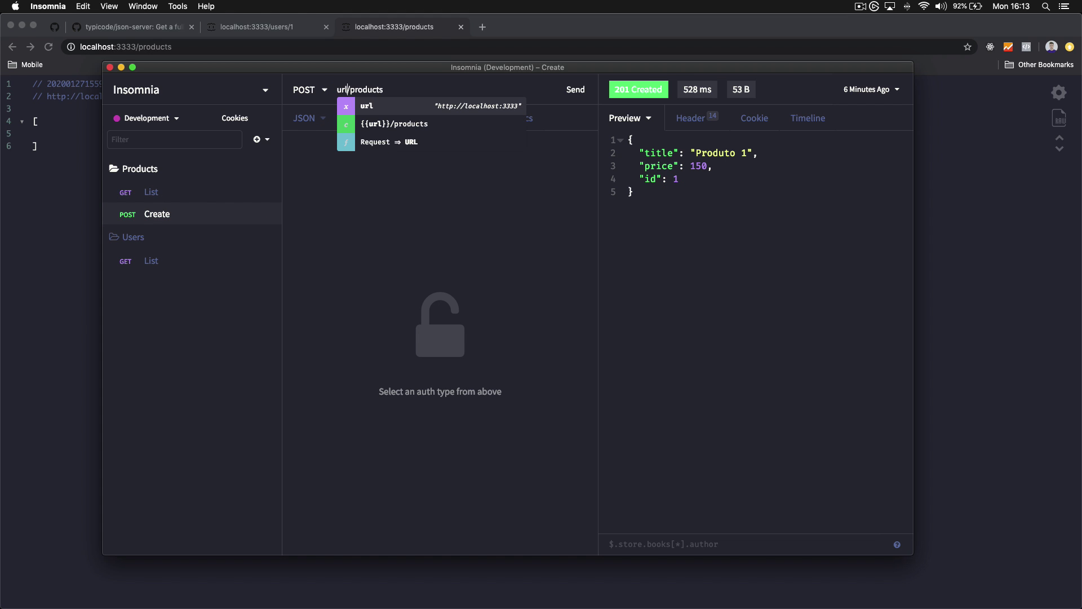
{"action": "key", "text": "Return"}
Swap the Users List host for the url variable, then re-send Products List (200 OK)
{"action": "left_click", "coordinate": [198, 261]}
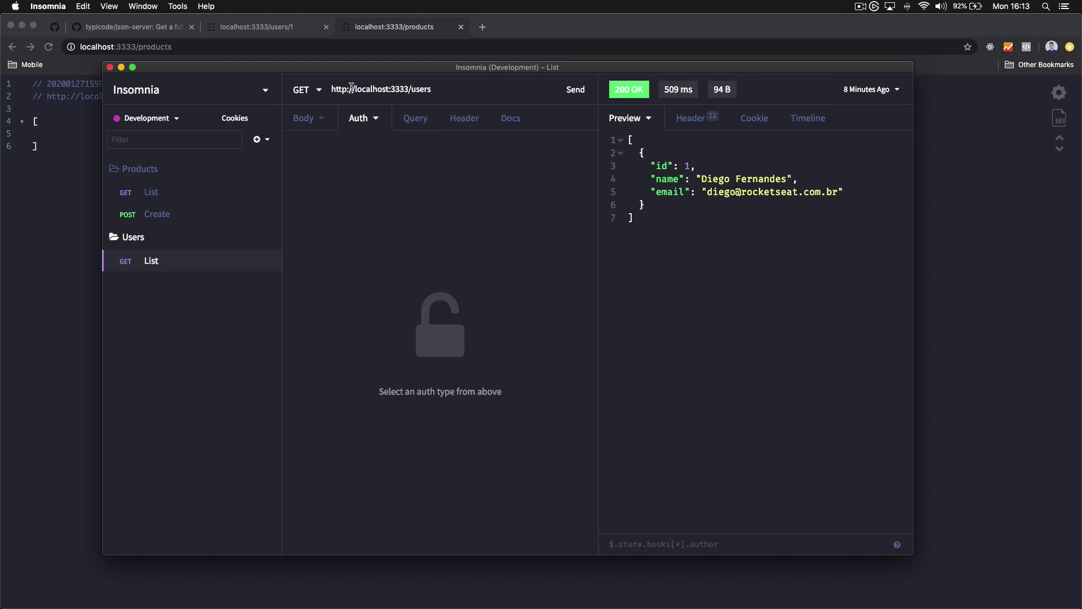
{"action": "left_click_drag", "start_coordinate": [409, 89], "coordinate": [231, 96]}
{"action": "type", "text": "url"}
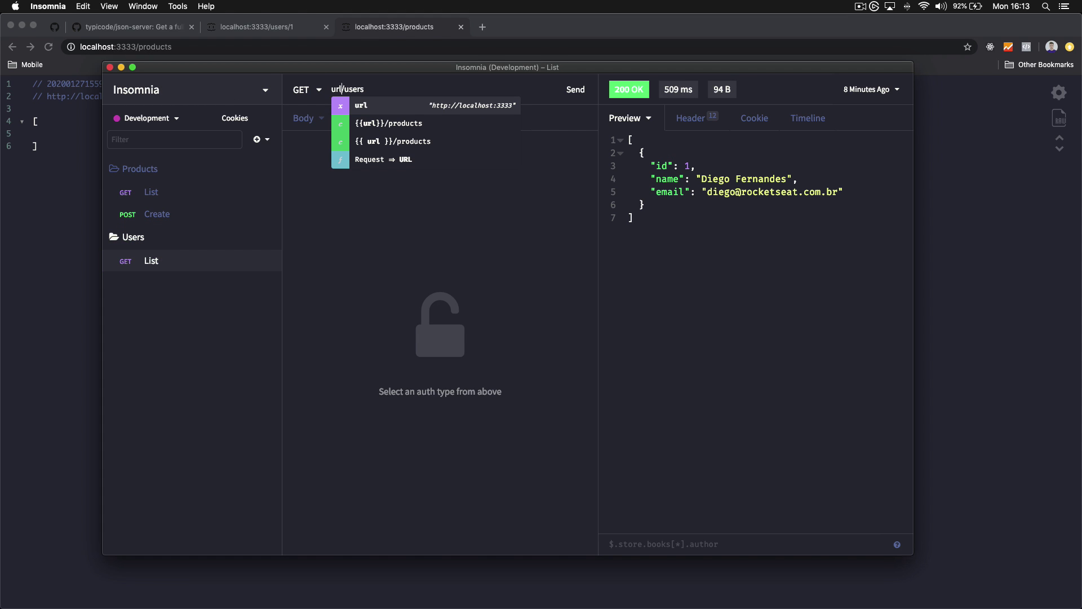
{"action": "key", "text": "Return"}
{"action": "left_click", "coordinate": [200, 198]}
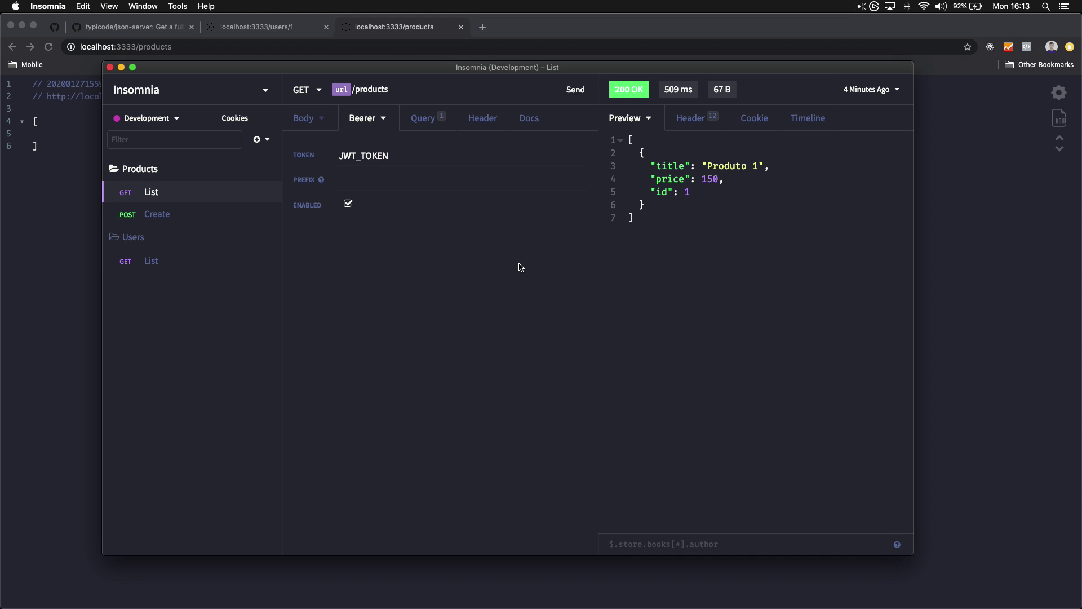
{"action": "left_click", "coordinate": [581, 97]}
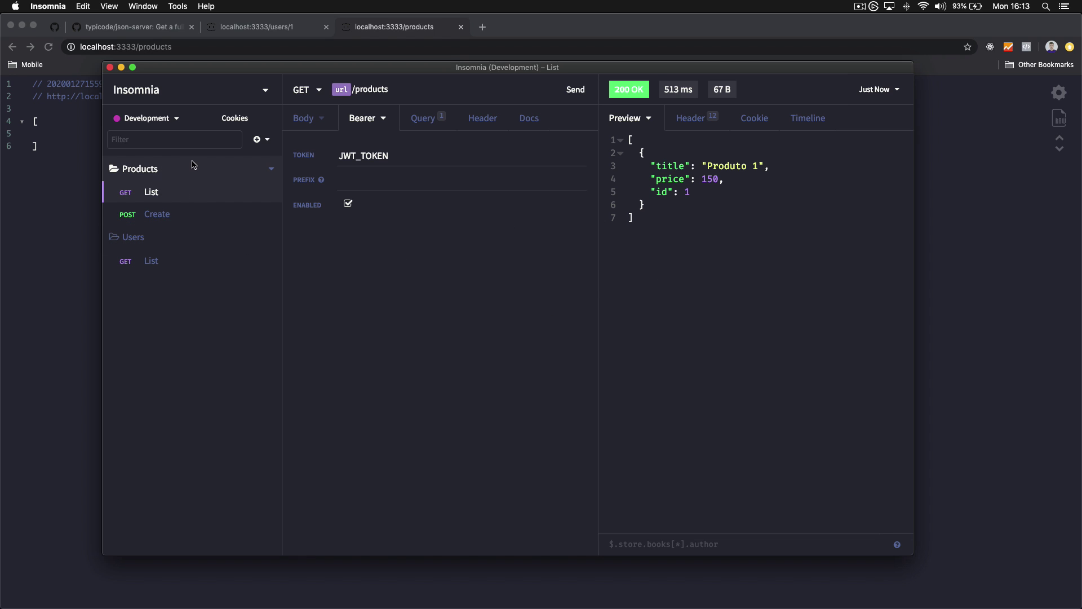
{"action": "left_click", "coordinate": [161, 120]}
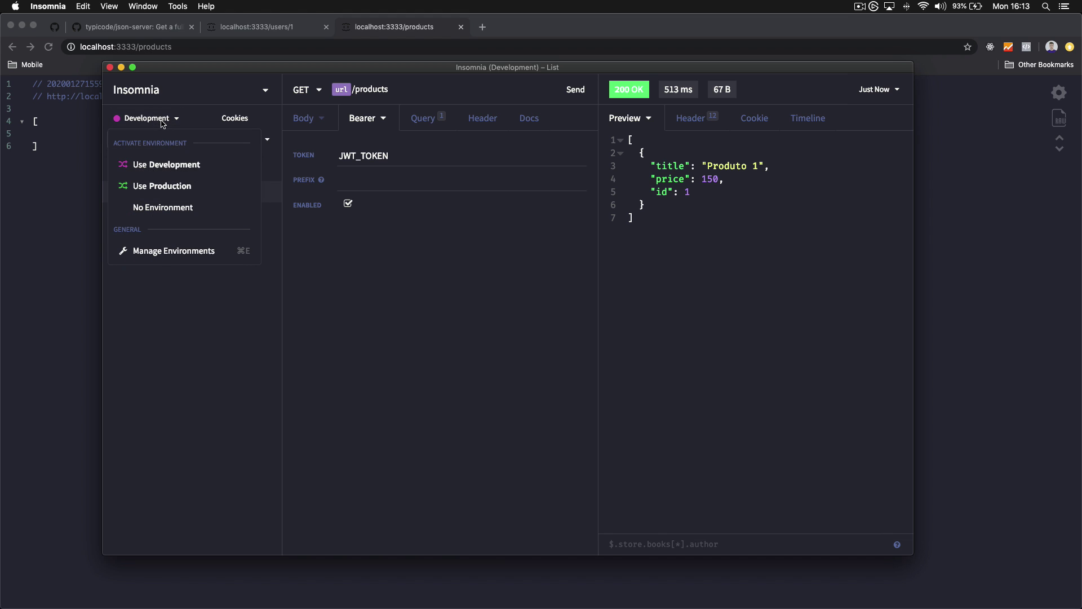
{"action": "left_click", "coordinate": [242, 251]}
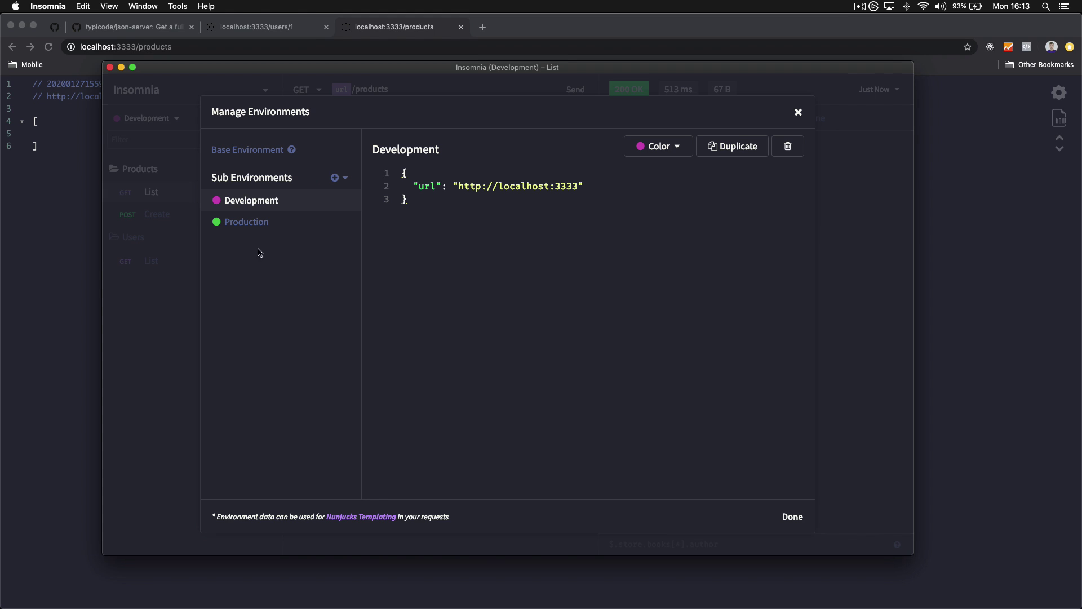
{"action": "left_click", "coordinate": [249, 150]}
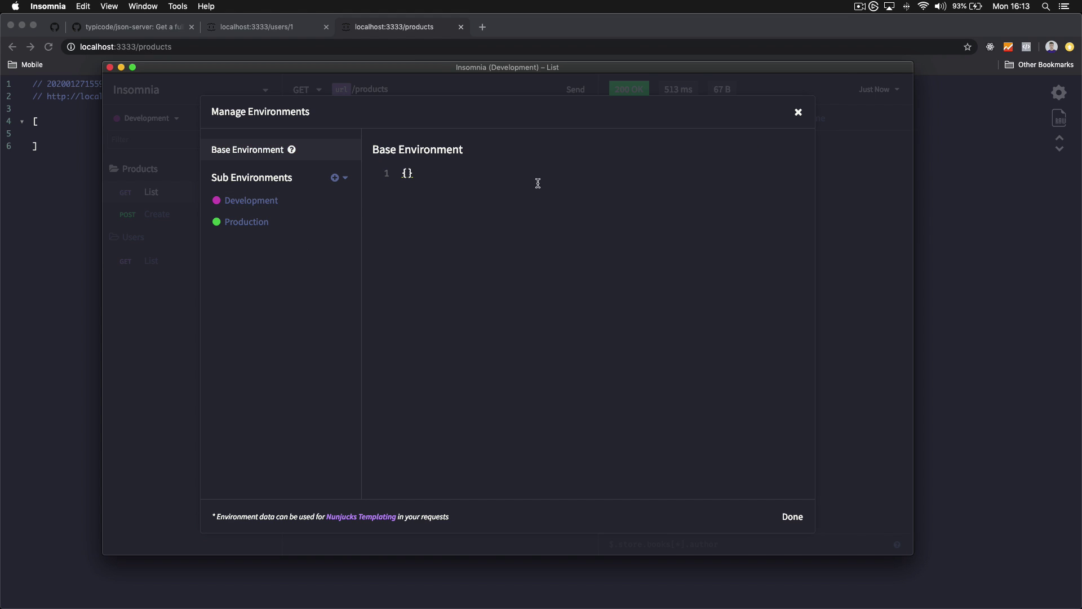
{"action": "key", "text": "Escape"}
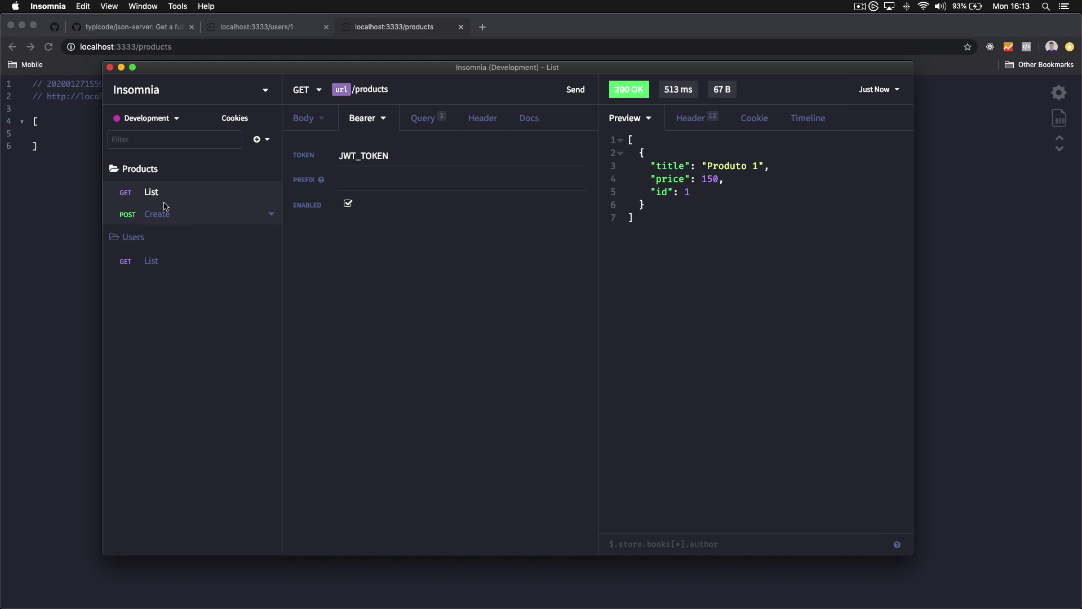
Select the word products in the Products List request address
{"action": "left_click", "coordinate": [398, 93]}
{"action": "double_click", "coordinate": [372, 91]}
{"action": "left_click", "coordinate": [494, 299]}
{"action": "double_click", "coordinate": [368, 90]}
{"action": "left_click", "coordinate": [304, 118]}
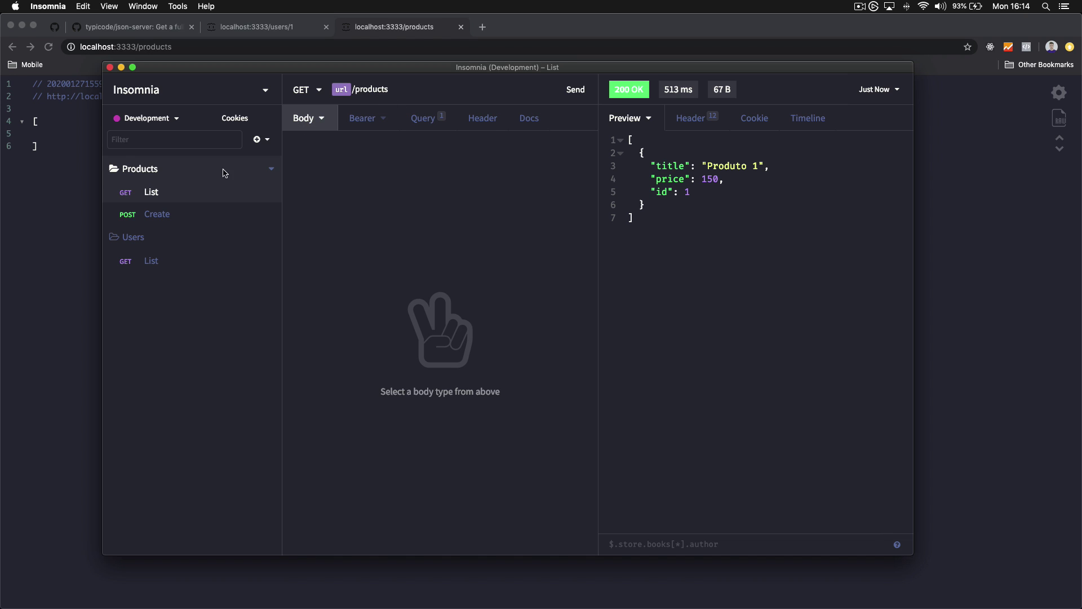
Add "resource": "products" to the Products folder's environment overrides
{"action": "right_click", "coordinate": [153, 171]}
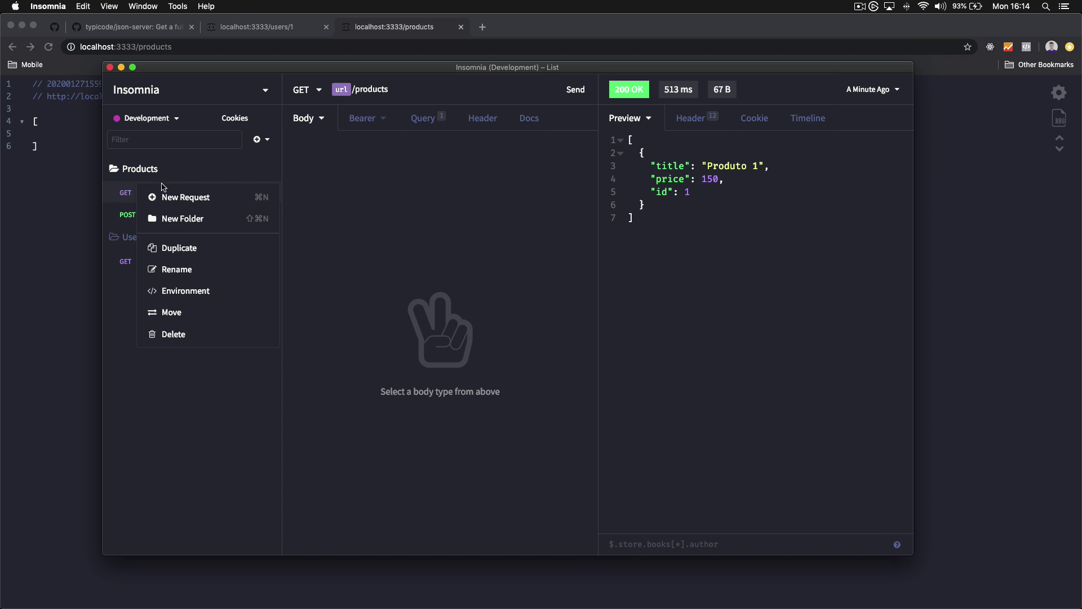
{"action": "left_click", "coordinate": [190, 290]}
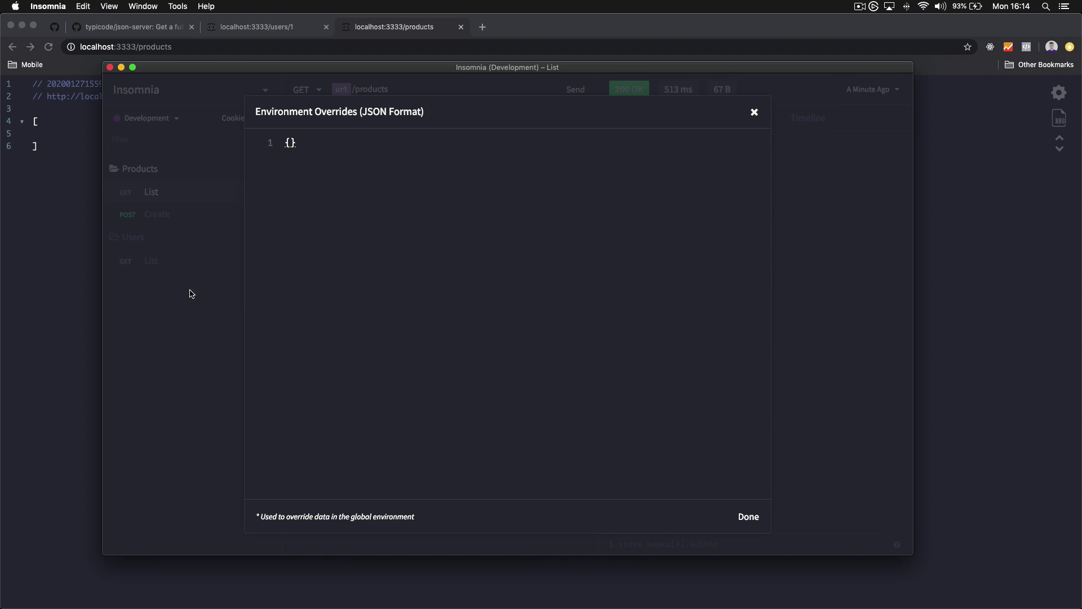
{"action": "key", "text": "Return"}
{"action": "type", "text": "\""}
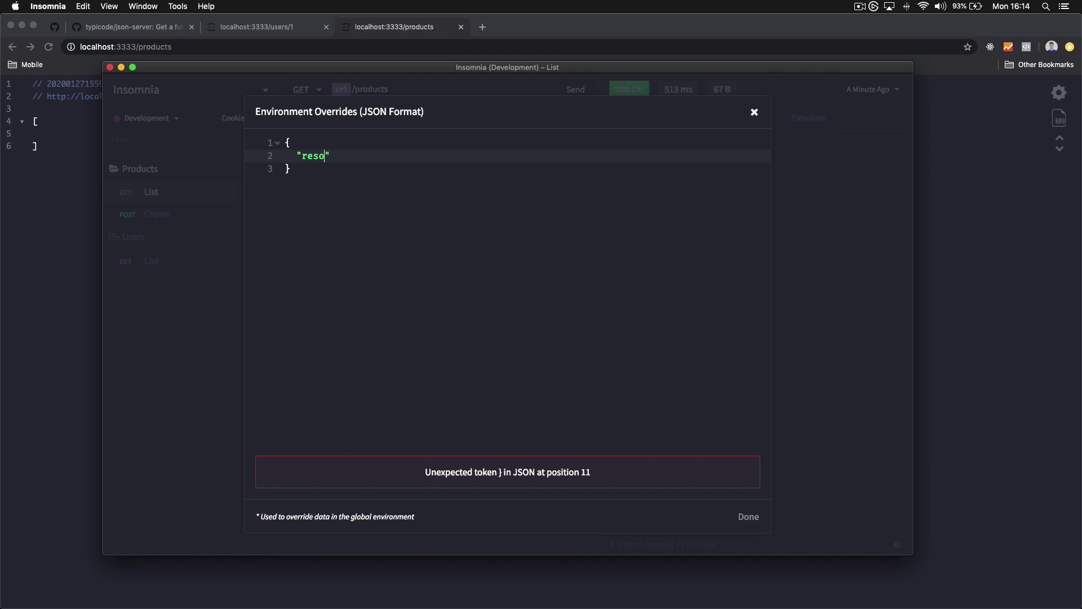
{"action": "type", "text": "resource\": \"products\""}
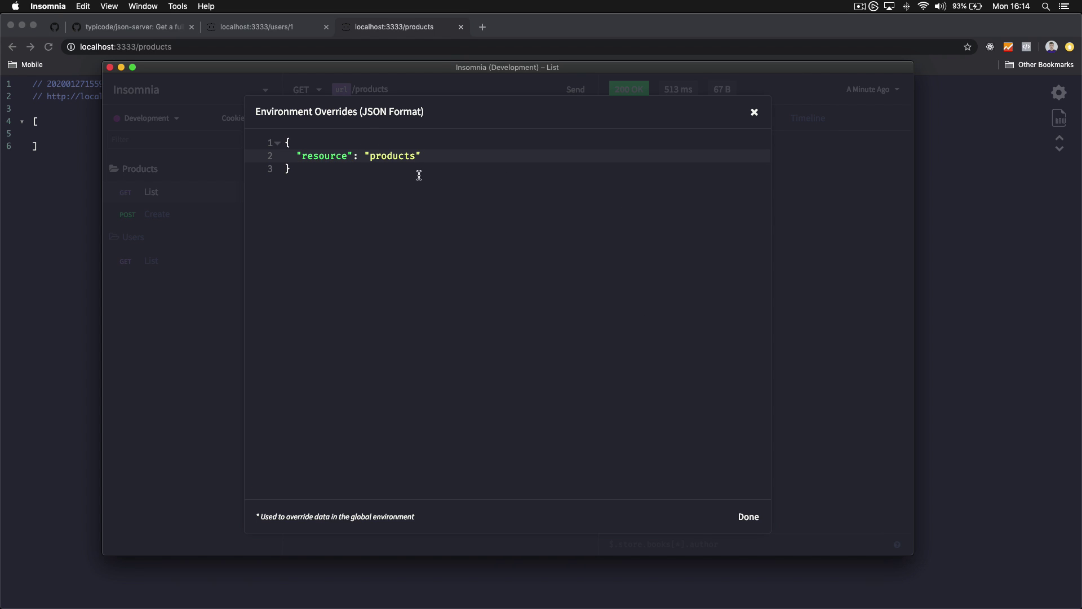
{"action": "left_click", "coordinate": [748, 516]}
Replace products with the resource variable in the Products List and Create addresses
{"action": "double_click", "coordinate": [372, 89]}
{"action": "key", "text": "BackSpace"}
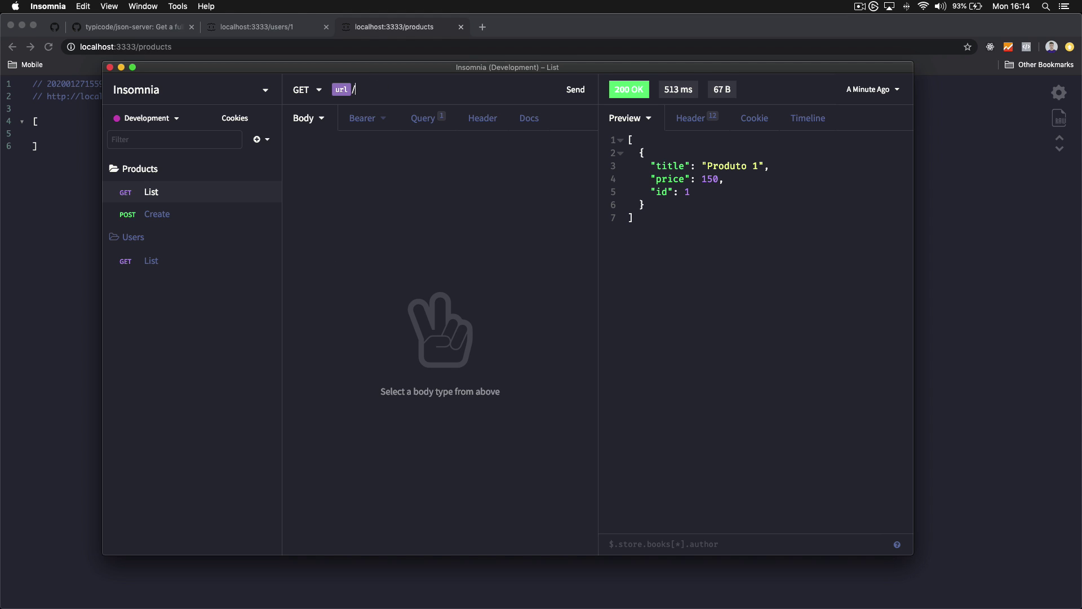
{"action": "type", "text": "resour"}
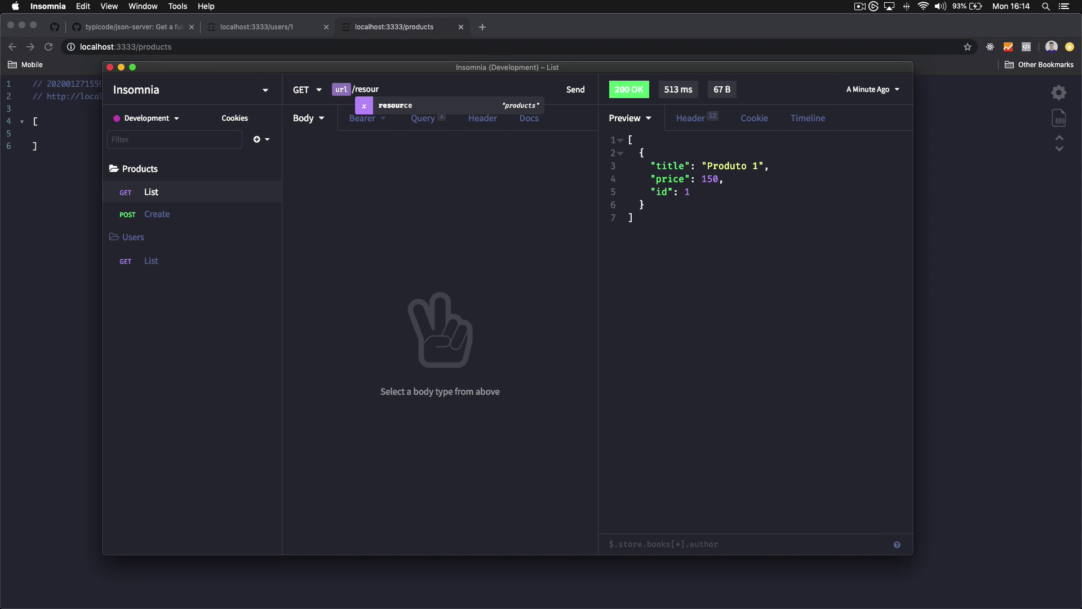
{"action": "key", "text": "Return"}
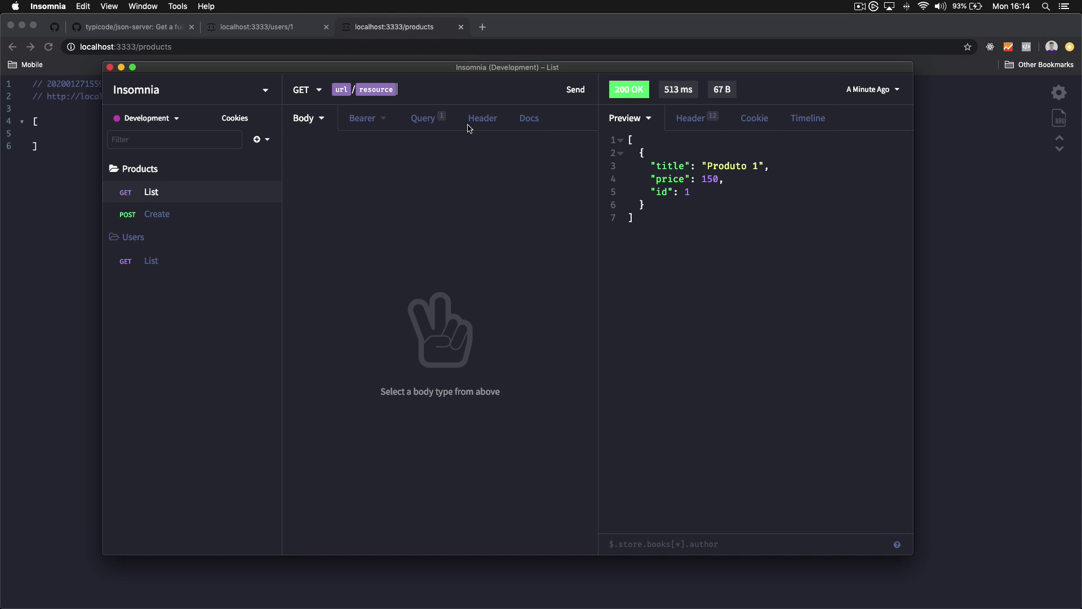
{"action": "left_click", "coordinate": [163, 214]}
{"action": "double_click", "coordinate": [395, 92]}
{"action": "type", "text": "resource"}
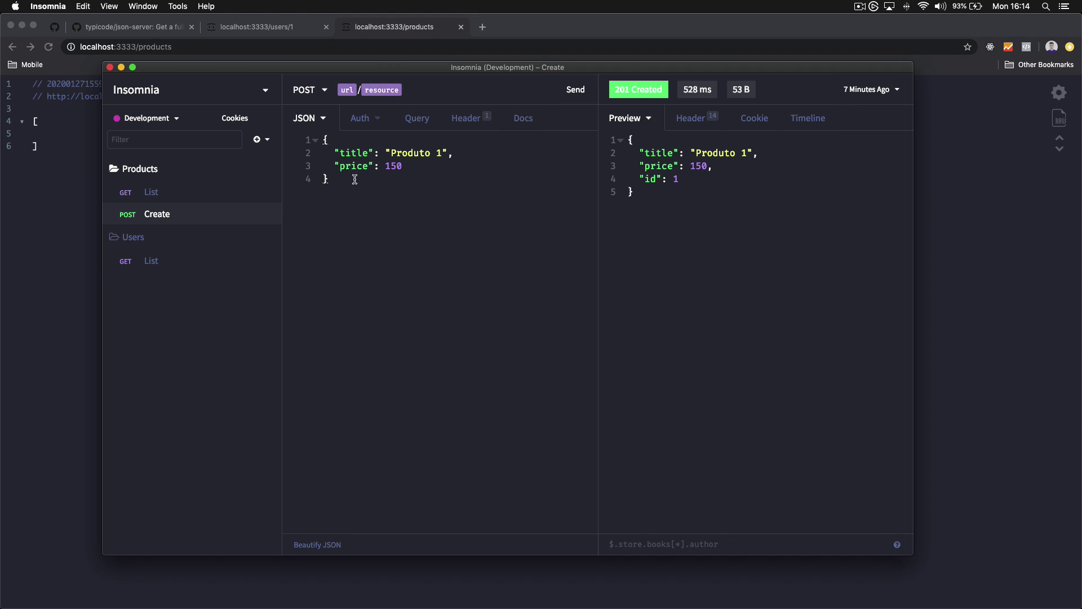
{"action": "left_click", "coordinate": [207, 263]}
Add a resource override of users to the Users folder's environment
{"action": "right_click", "coordinate": [153, 239]}
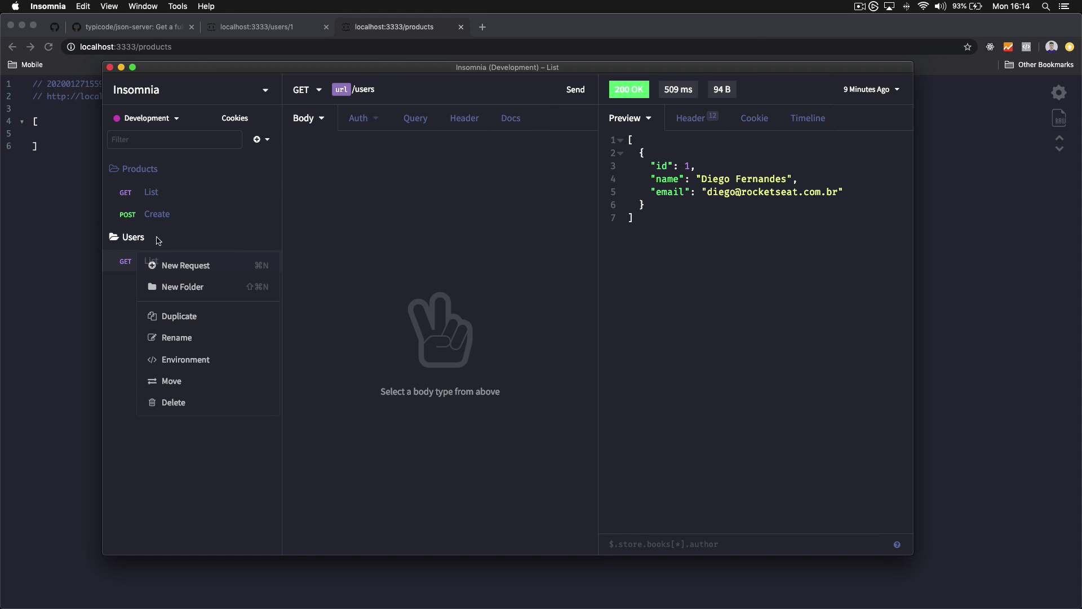
{"action": "left_click", "coordinate": [188, 360]}
{"action": "key", "text": "Return"}
{"action": "type", "text": "\""}
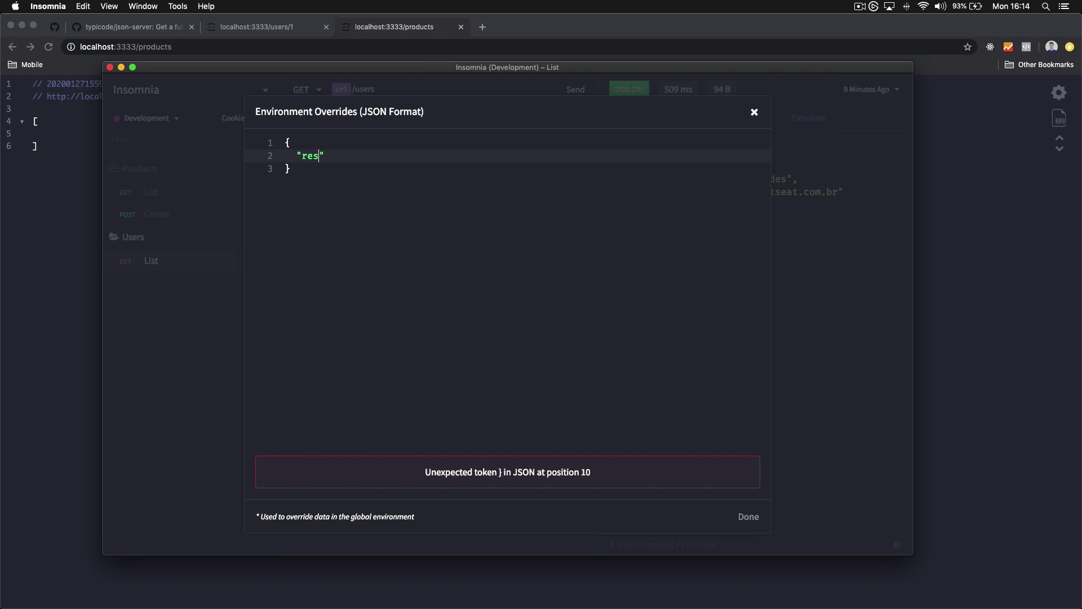
{"action": "type", "text": "resource"}
{"action": "type", "text": " \"users"}
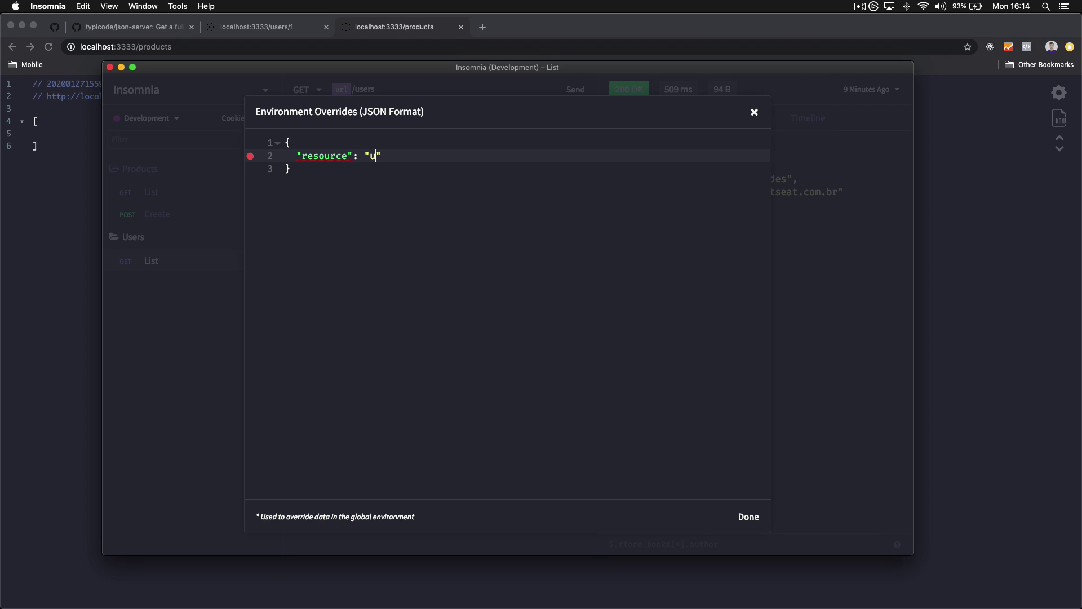
{"action": "left_click", "coordinate": [748, 516]}
Replace users with the resource variable in Users List, then re-send Products List
{"action": "double_click", "coordinate": [367, 91]}
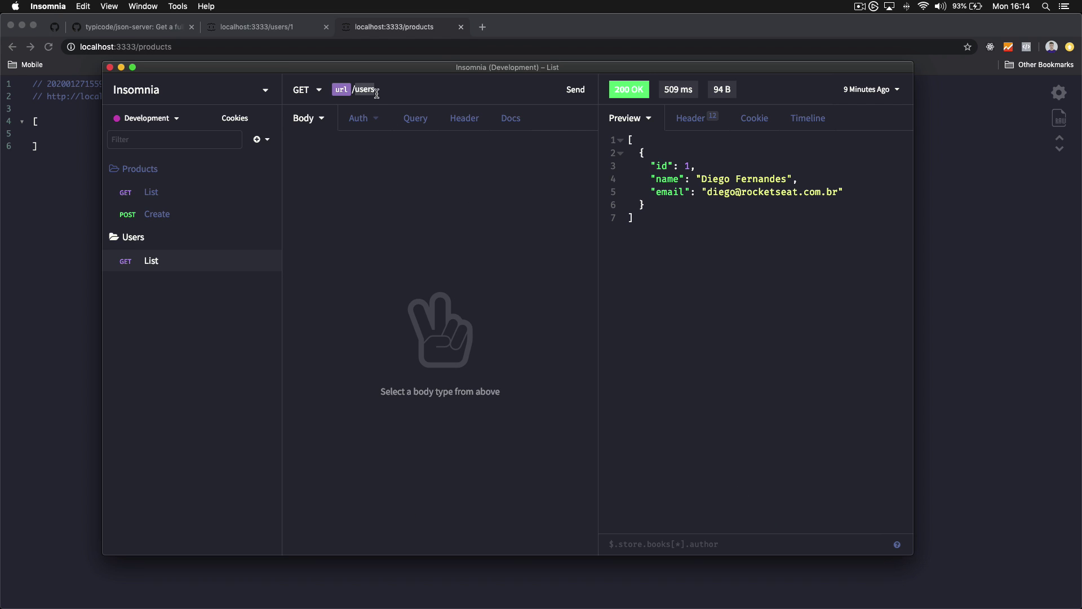
{"action": "type", "text": "resourc"}
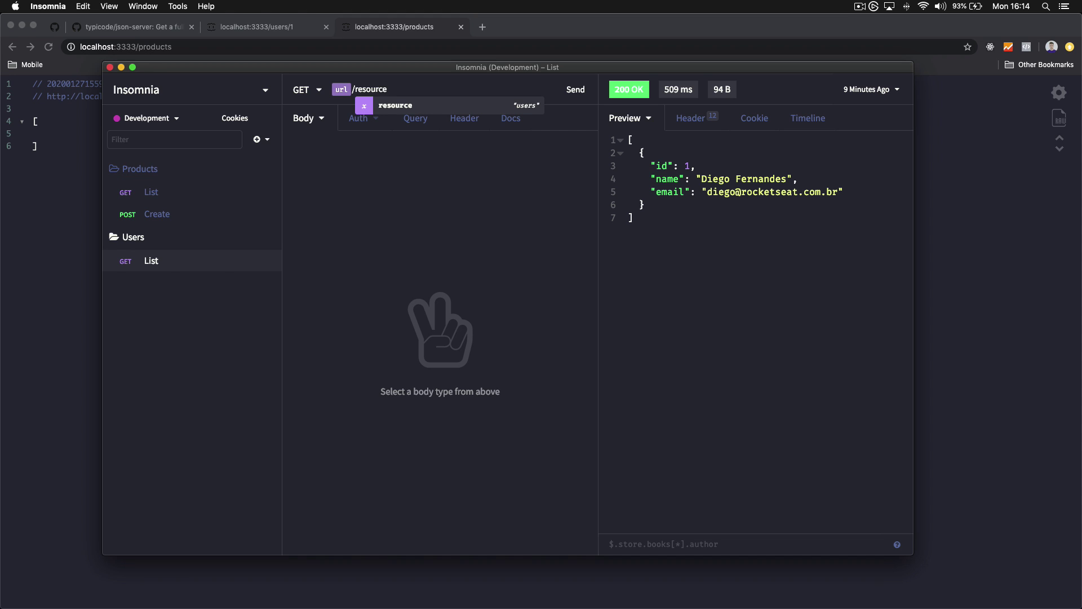
{"action": "key", "text": "Return"}
{"action": "left_click", "coordinate": [179, 194]}
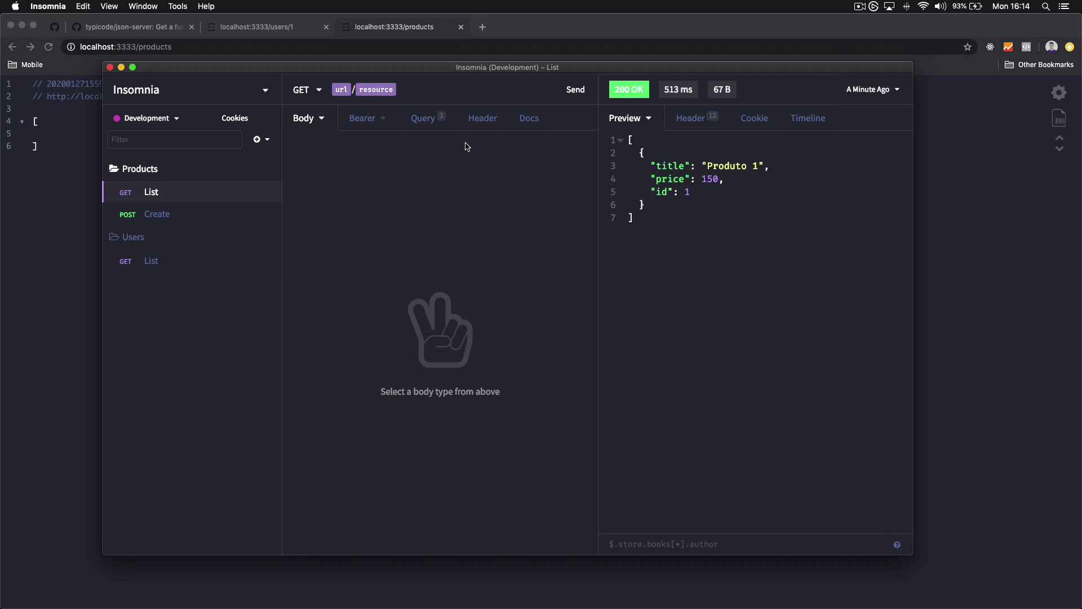
{"action": "left_click", "coordinate": [571, 91]}
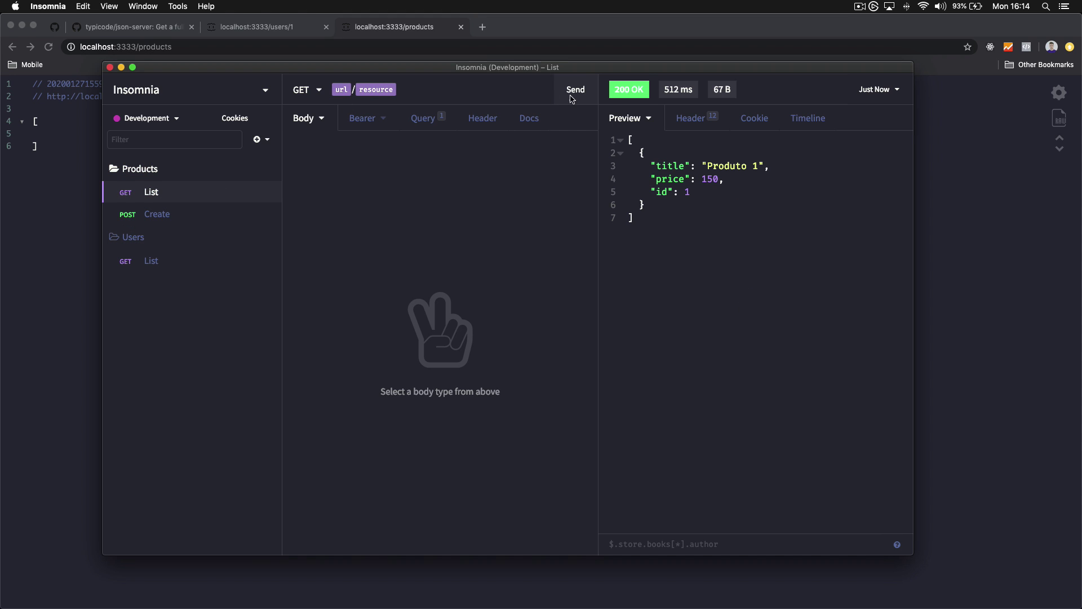
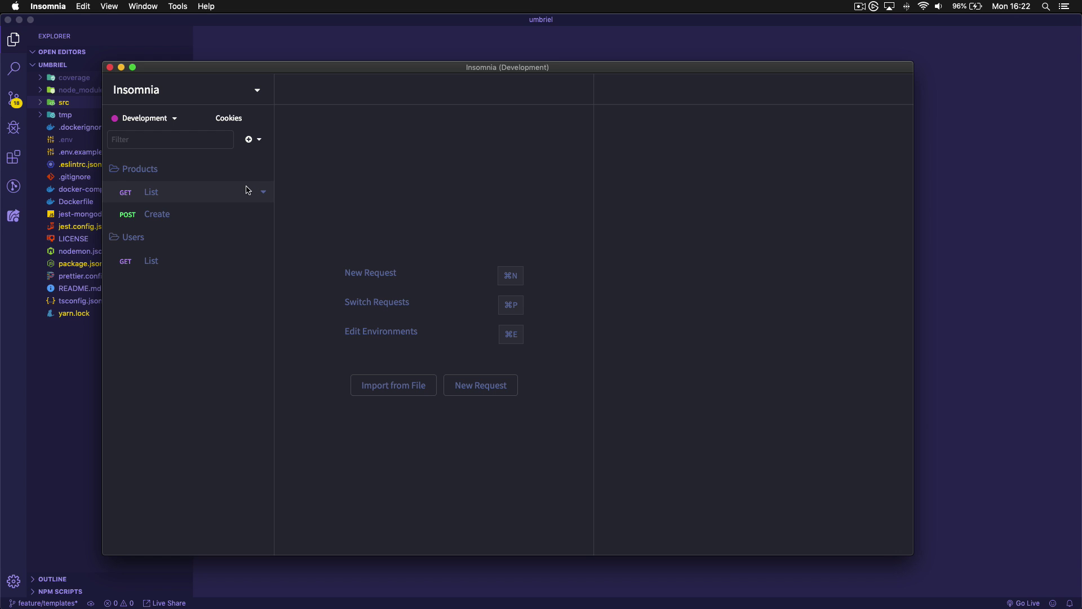
Stop the running json-server and open data.json in vim
{"action": "mouse_move", "coordinate": [571, 605]}
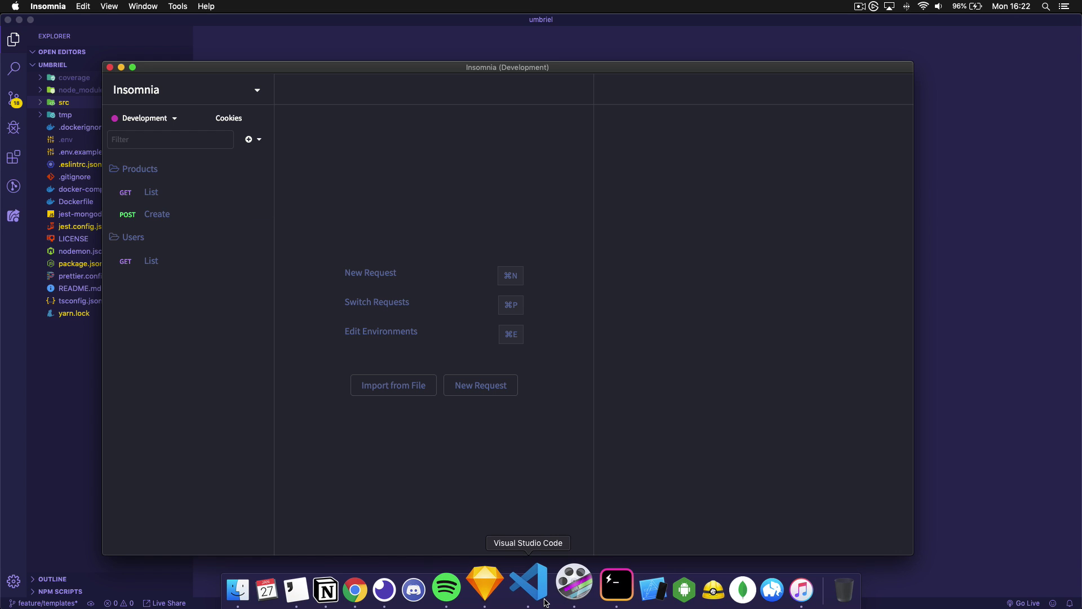
{"action": "left_click", "coordinate": [619, 587]}
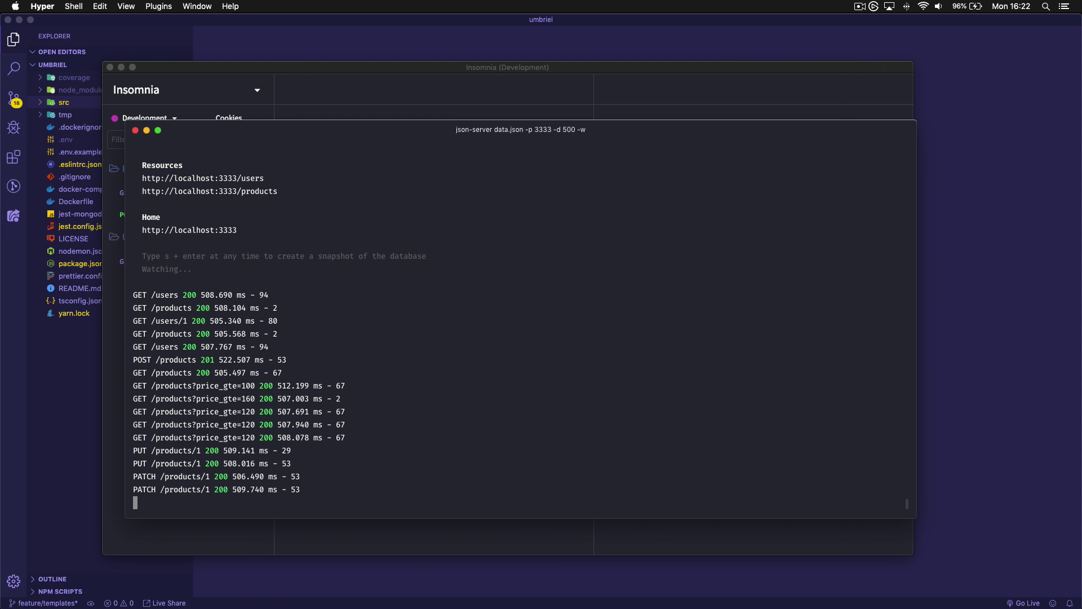
{"action": "key", "text": "ctrl+c"}
{"action": "type", "text": "vim data.json"}
{"action": "key", "text": "Return"}
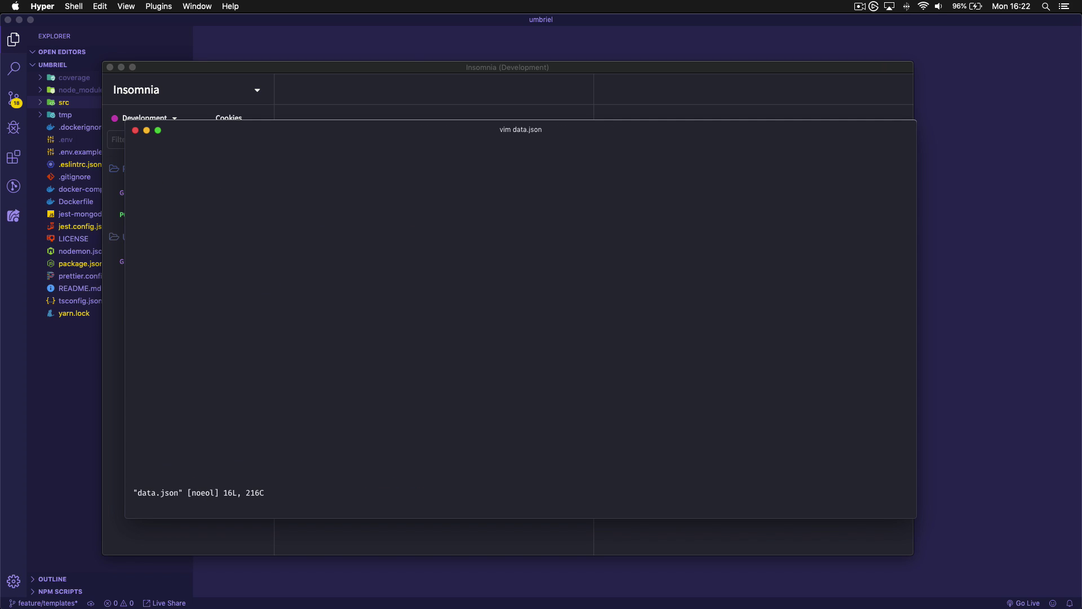
Add an empty "orders" array after products, save, and rerun json-server on port 3333
{"action": "key", "text": "j"}
{"action": "key", "text": "j"}
{"action": "key", "text": "j"}
{"action": "key", "text": "j"}
{"action": "key", "text": "j"}
{"action": "key", "text": "j"}
{"action": "key", "text": "j"}
{"action": "key", "text": "j"}
{"action": "key", "text": "j"}
{"action": "key", "text": "j"}
{"action": "key", "text": "j"}
{"action": "key", "text": "j"}
{"action": "key", "text": "j"}
{"action": "key", "text": "j"}
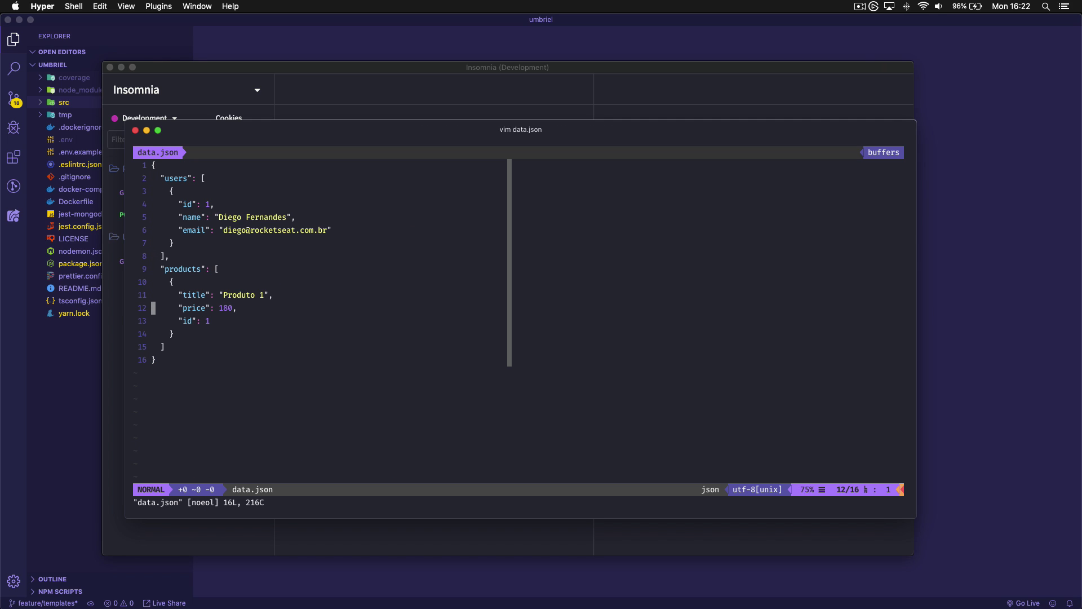
{"action": "type", "text": "A,"}
{"action": "key", "text": "Return"}
{"action": "type", "text": "\""}
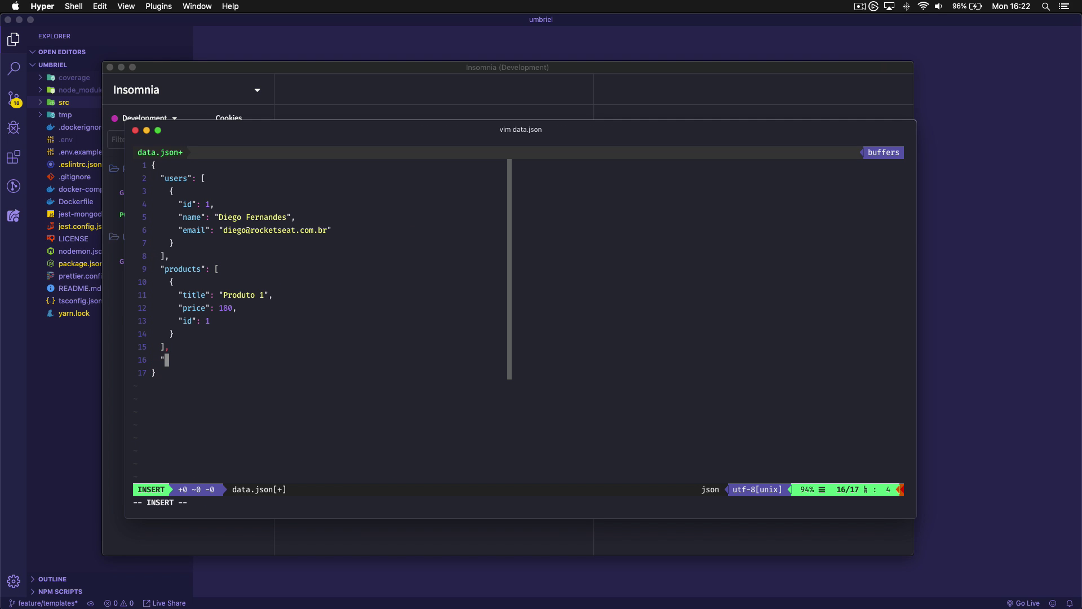
{"action": "type", "text": "orders\": []"}
{"action": "key", "text": "Escape"}
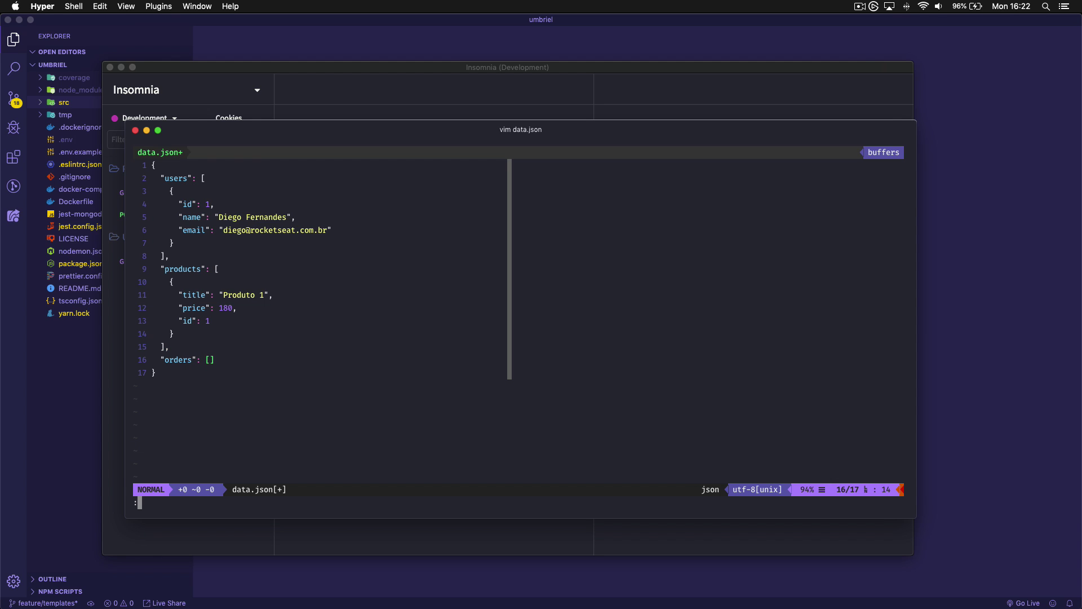
{"action": "type", "text": ":wq"}
{"action": "key", "text": "Return"}
{"action": "key", "text": "Up"}
{"action": "key", "text": "Up"}
{"action": "key", "text": "Return"}
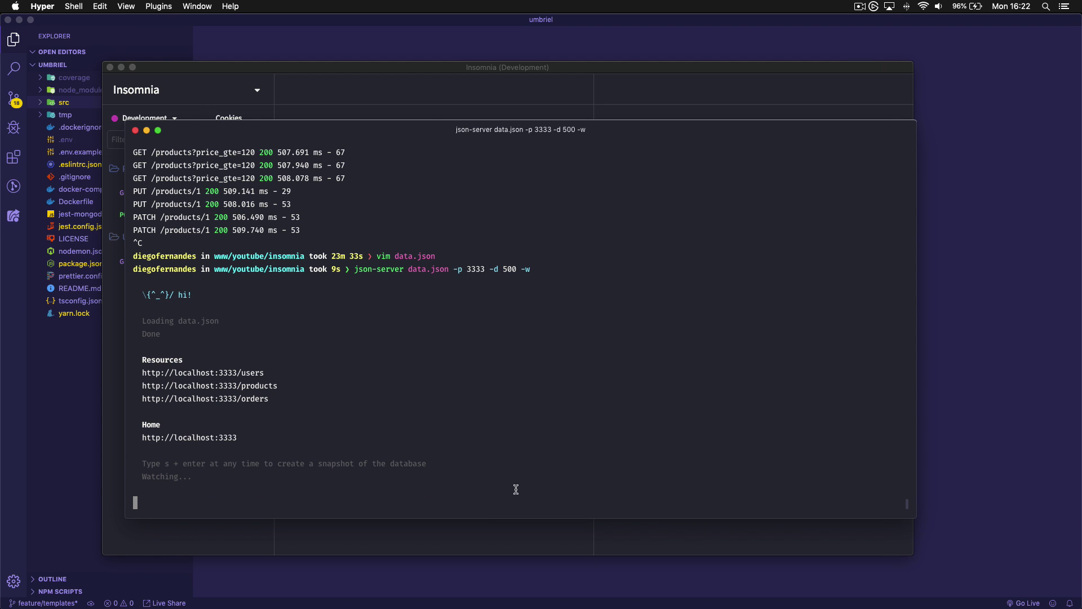
Create an Orders folder containing a POST request named Create
{"action": "left_click", "coordinate": [498, 536]}
{"action": "left_click", "coordinate": [249, 141]}
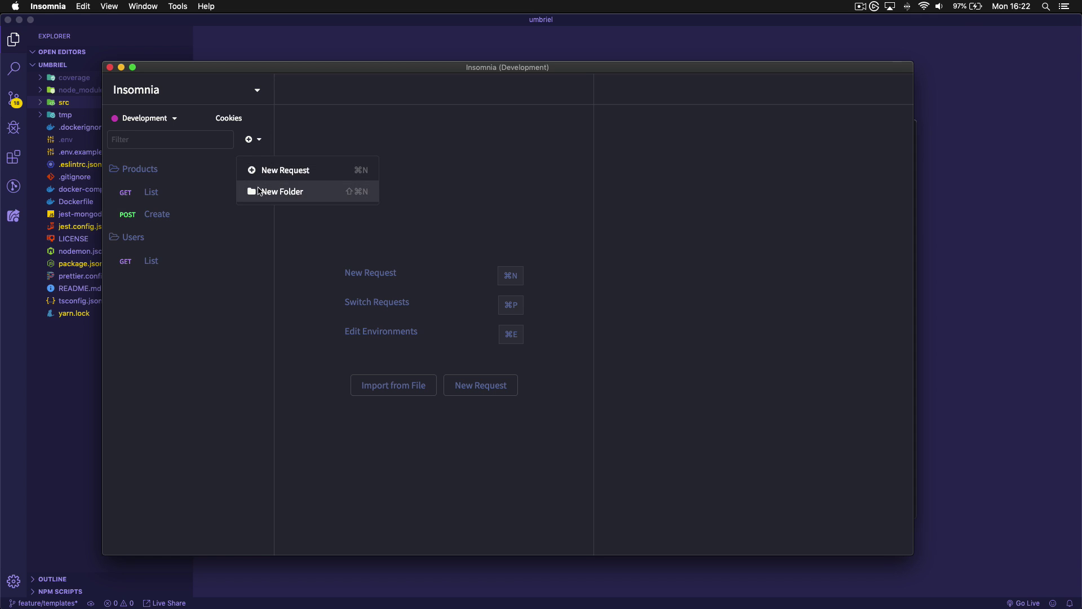
{"action": "left_click", "coordinate": [261, 189]}
{"action": "type", "text": "Orders"}
{"action": "key", "text": "Return"}
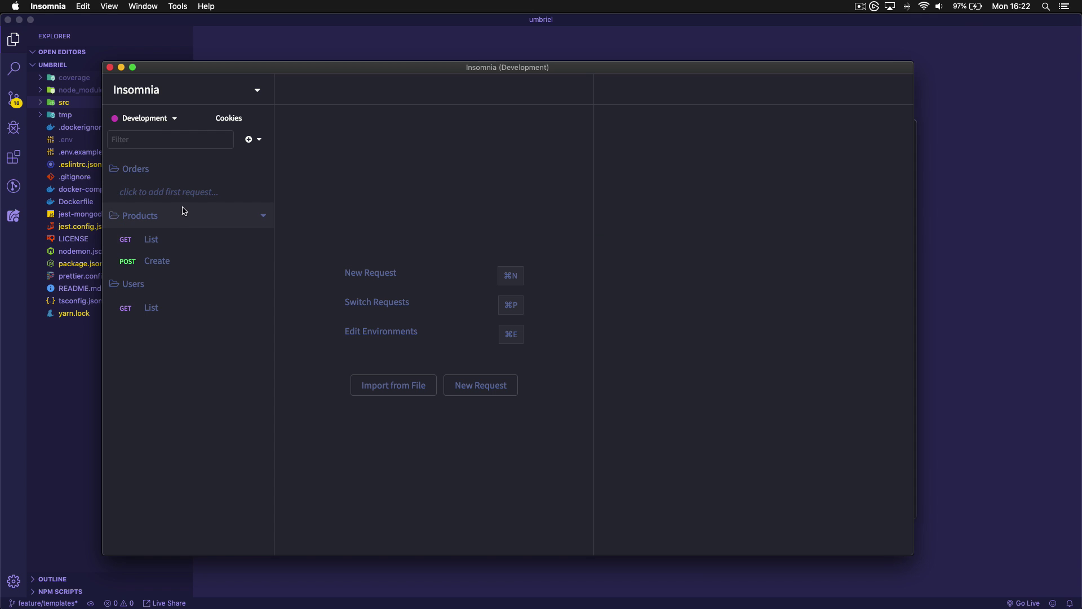
{"action": "left_click", "coordinate": [180, 195]}
{"action": "type", "text": "Create"}
{"action": "key", "text": "Return"}
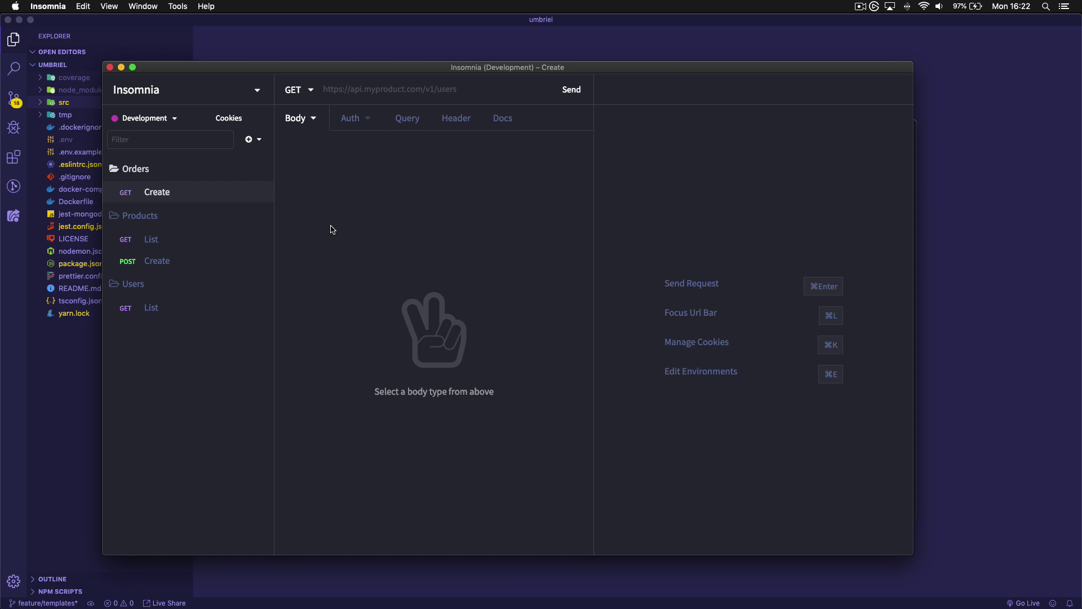
{"action": "left_click", "coordinate": [308, 92]}
{"action": "left_click", "coordinate": [358, 140]}
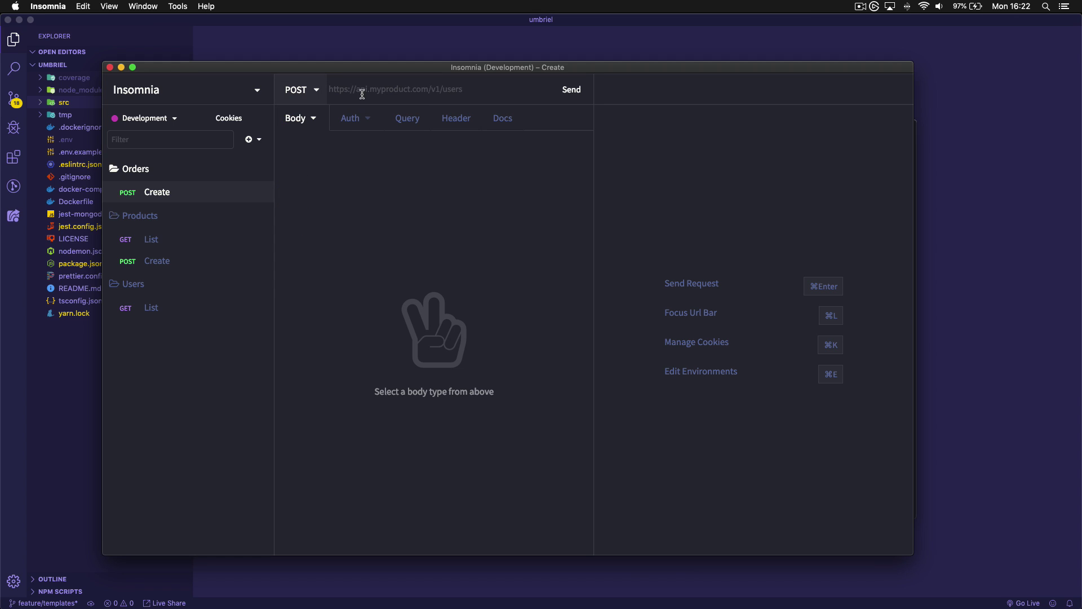
Set the Orders folder environment's resource to "orders"
{"action": "right_click", "coordinate": [174, 170]}
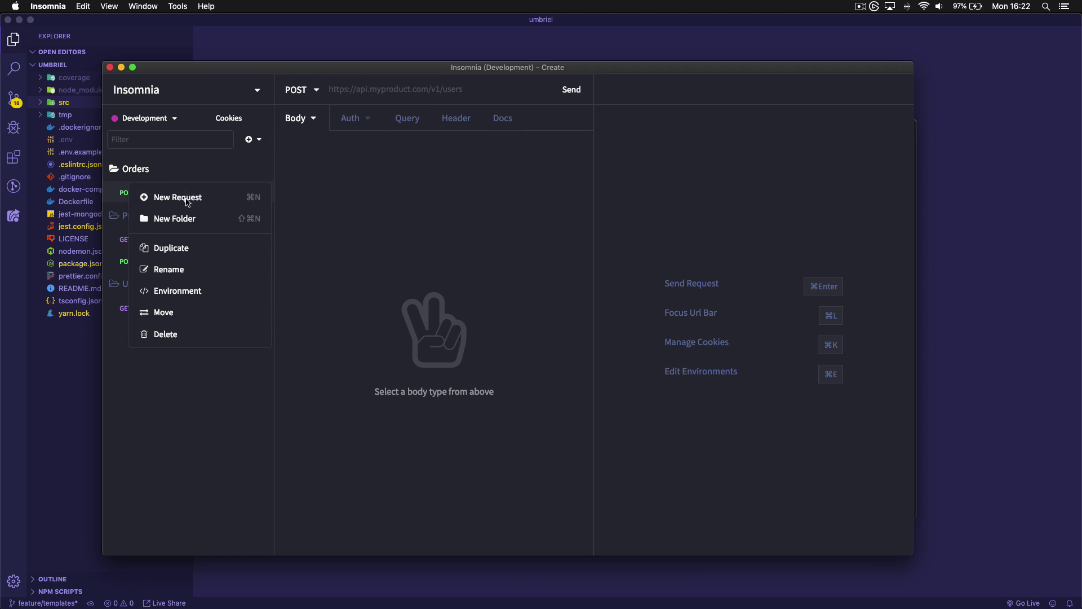
{"action": "left_click", "coordinate": [192, 292]}
{"action": "left_click", "coordinate": [290, 142]}
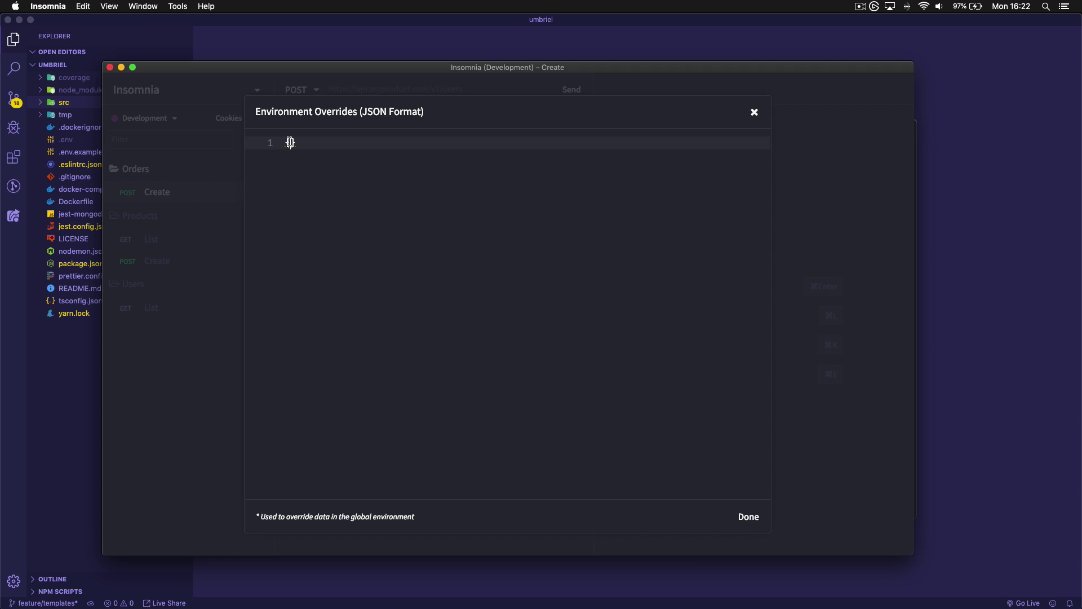
{"action": "key", "text": "Return"}
{"action": "type", "text": "\"resource\": \"oprder"}
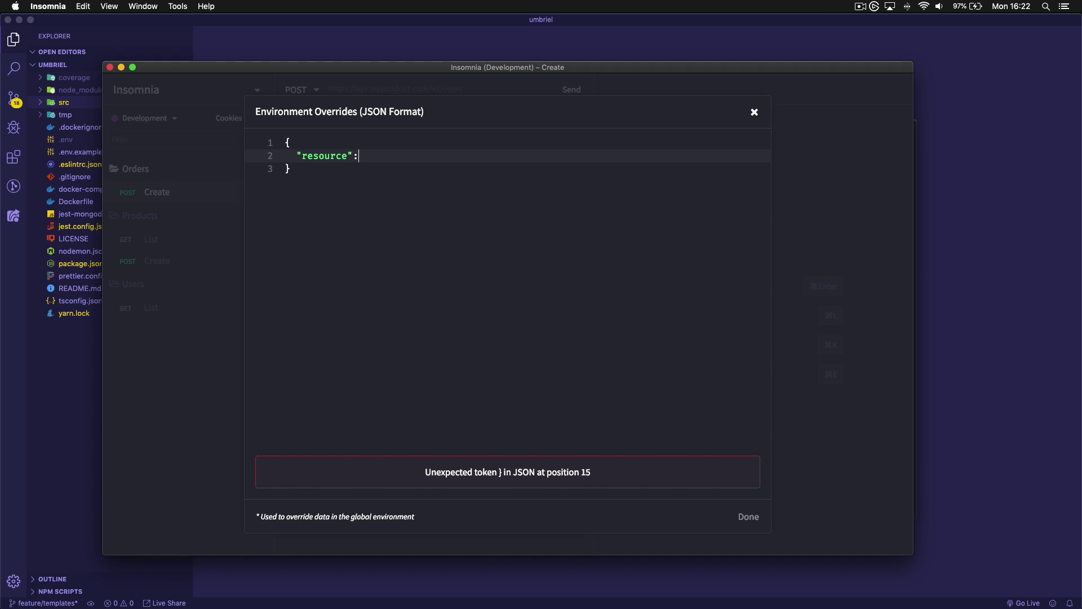
{"action": "key", "text": "BackSpace"}
{"action": "key", "text": "BackSpace"}
{"action": "key", "text": "BackSpace"}
{"action": "key", "text": "BackSpace"}
{"action": "key", "text": "BackSpace"}
{"action": "type", "text": "rders"}
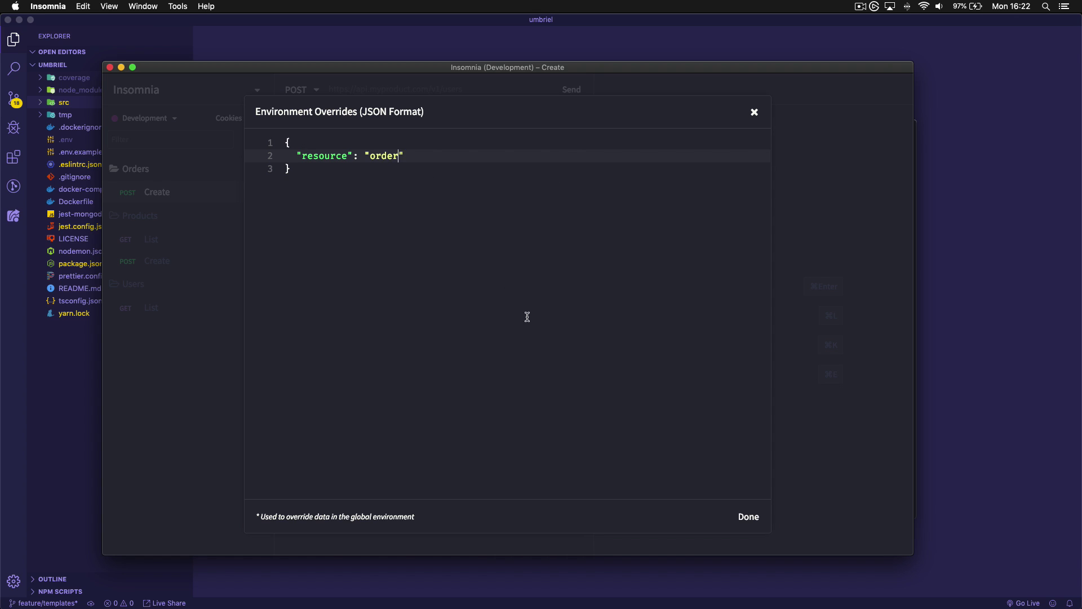
{"action": "left_click", "coordinate": [740, 515]}
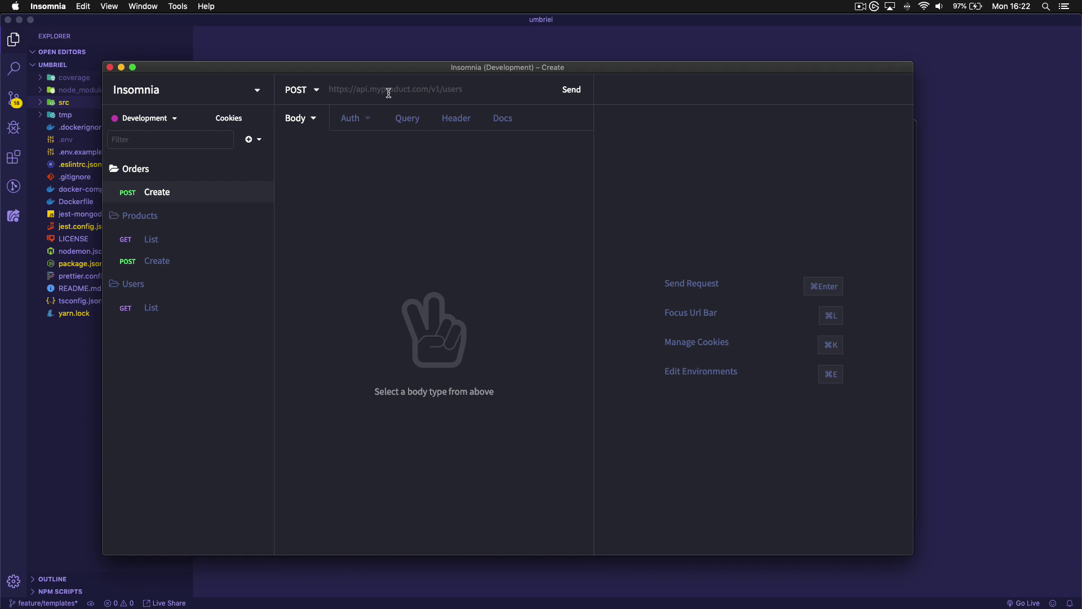
Set the Create request URL to the url and resource environment variables
{"action": "left_click", "coordinate": [388, 93]}
{"action": "type", "text": "url"}
{"action": "key", "text": "Return"}
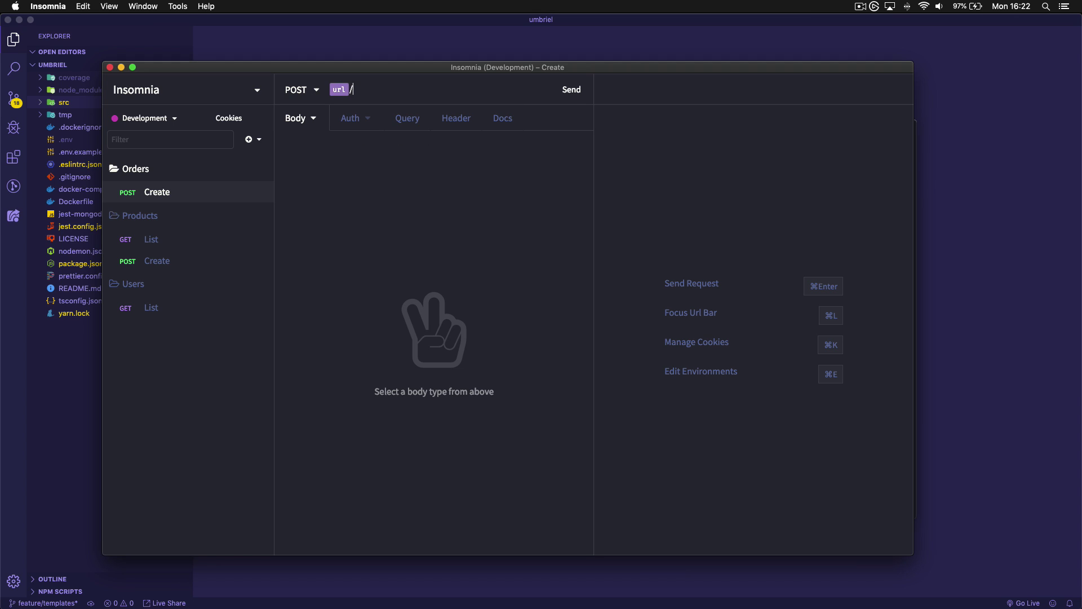
{"action": "type", "text": "/reso"}
{"action": "key", "text": "Return"}
Give the Create request a JSON body with an empty object
{"action": "left_click", "coordinate": [313, 125]}
{"action": "left_click", "coordinate": [348, 250]}
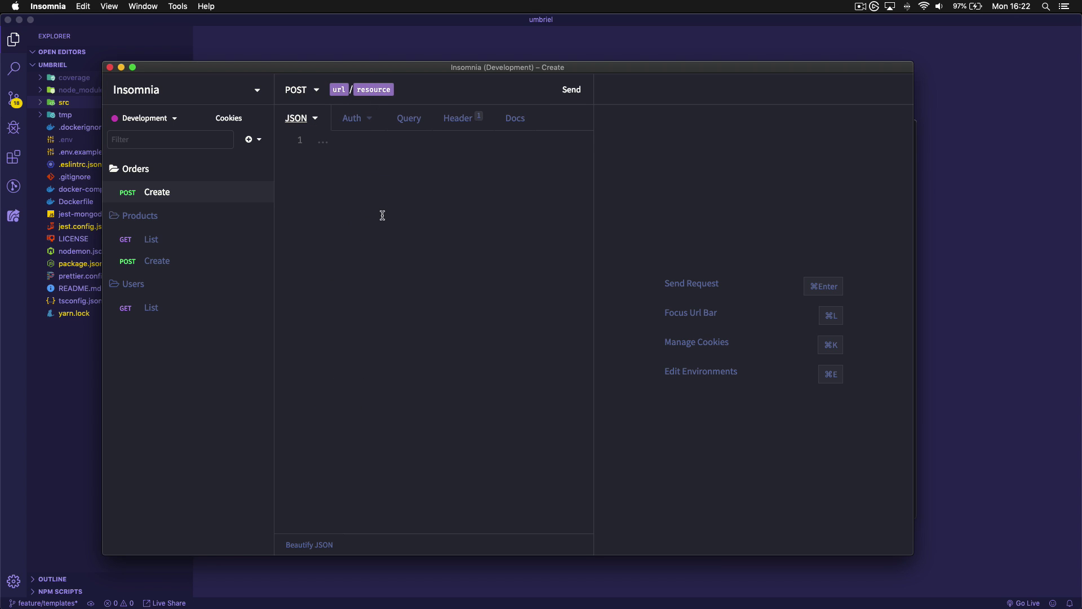
{"action": "type", "text": "{"}
{"action": "key", "text": "Return"}
Add a "date" field set to a Timestamp ⇒ ISO-8601 template tag
{"action": "type", "text": "\"date\":"}
{"action": "key", "text": "ctrl+space"}
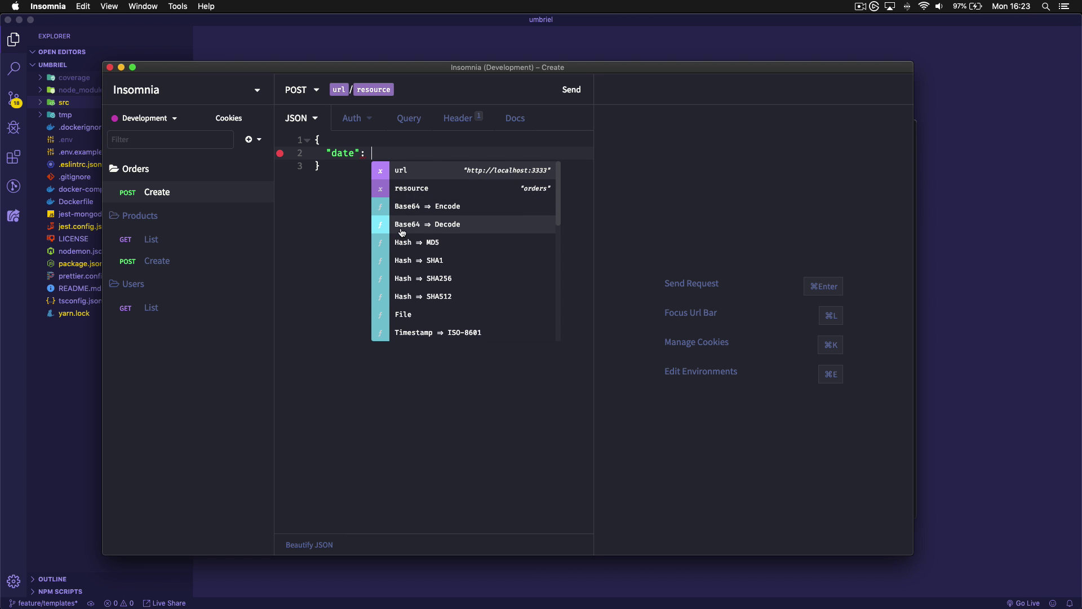
{"action": "scroll", "coordinate": [399, 229], "scroll_direction": "down", "scroll_amount": 1}
{"action": "scroll", "coordinate": [428, 237], "scroll_direction": "down", "scroll_amount": 3}
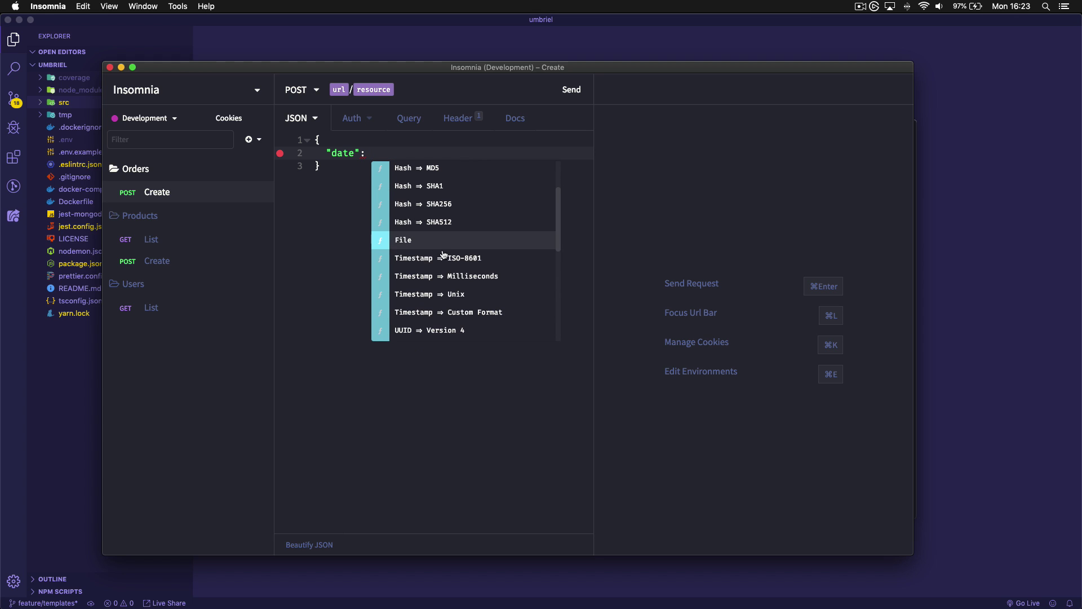
{"action": "scroll", "coordinate": [524, 258], "scroll_direction": "down", "scroll_amount": 4}
{"action": "scroll", "coordinate": [523, 258], "scroll_direction": "down", "scroll_amount": 5}
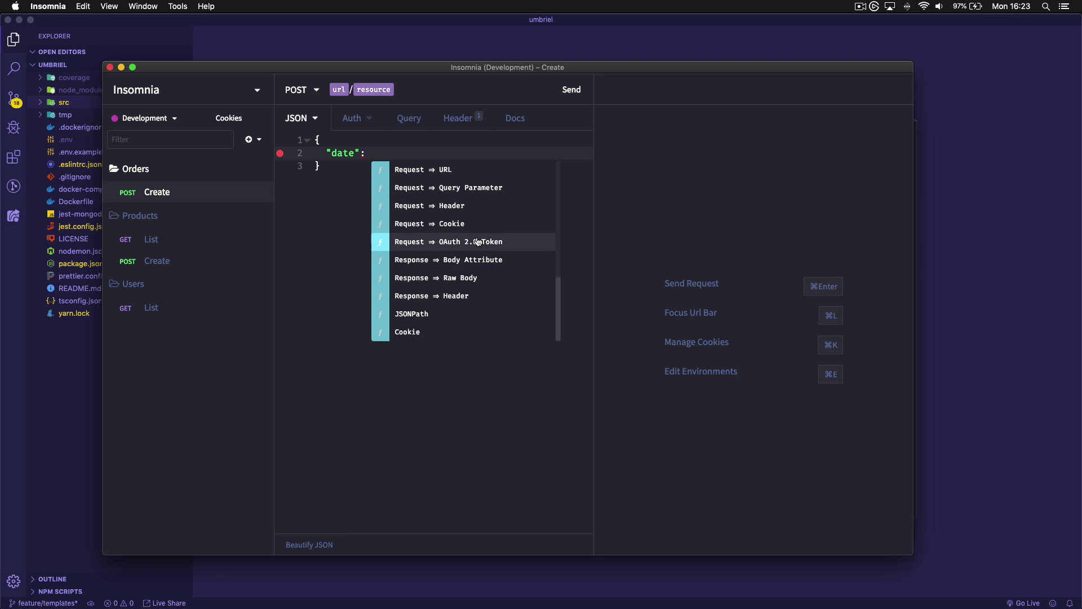
{"action": "scroll", "coordinate": [519, 299], "scroll_direction": "up", "scroll_amount": 6}
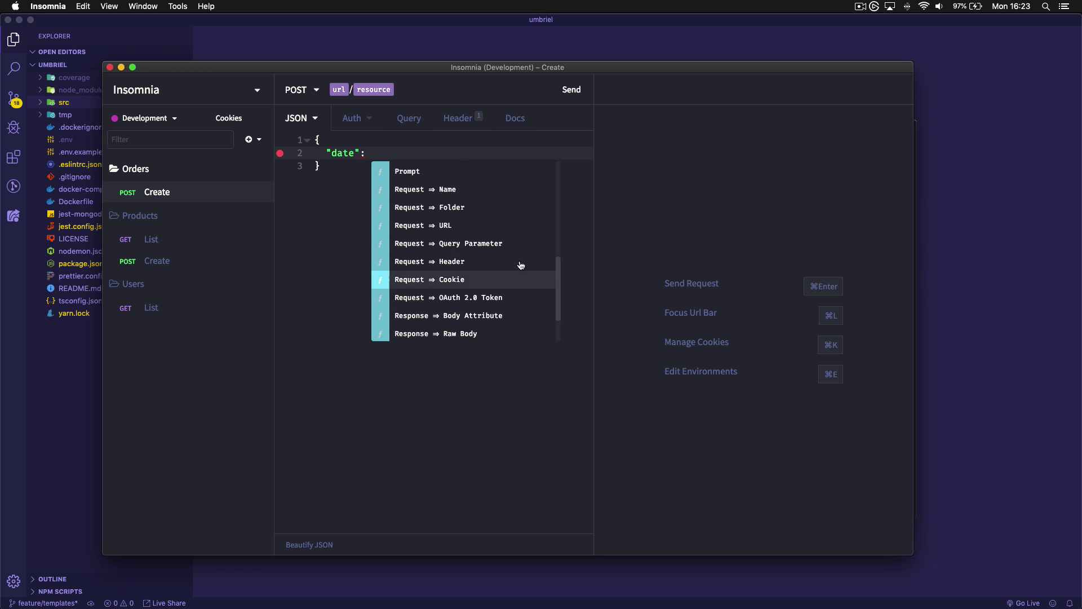
{"action": "scroll", "coordinate": [481, 251], "scroll_direction": "up", "scroll_amount": 3}
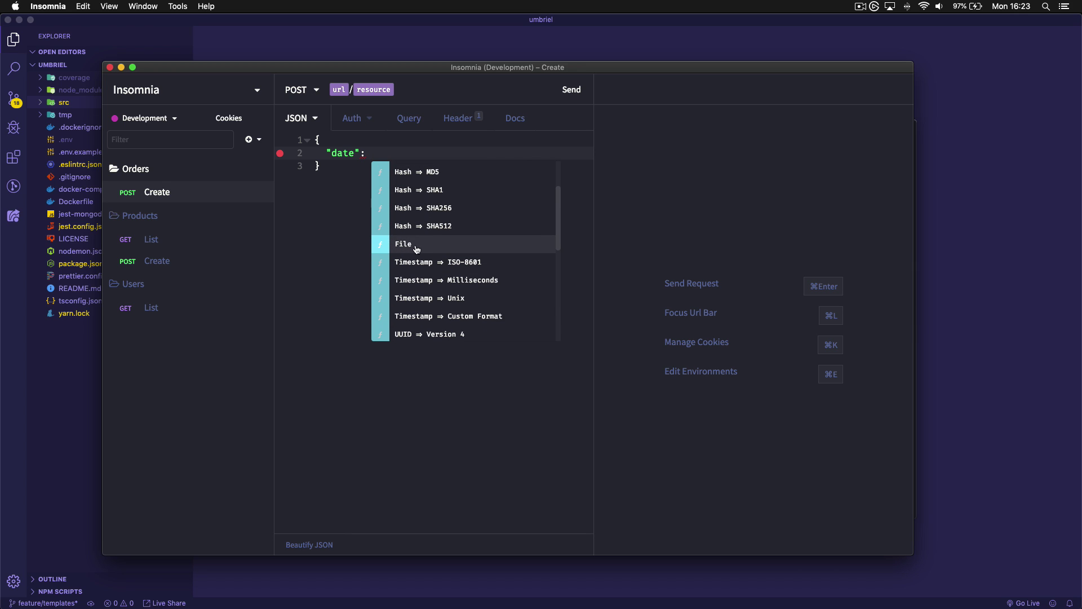
{"action": "scroll", "coordinate": [433, 252], "scroll_direction": "up", "scroll_amount": 1}
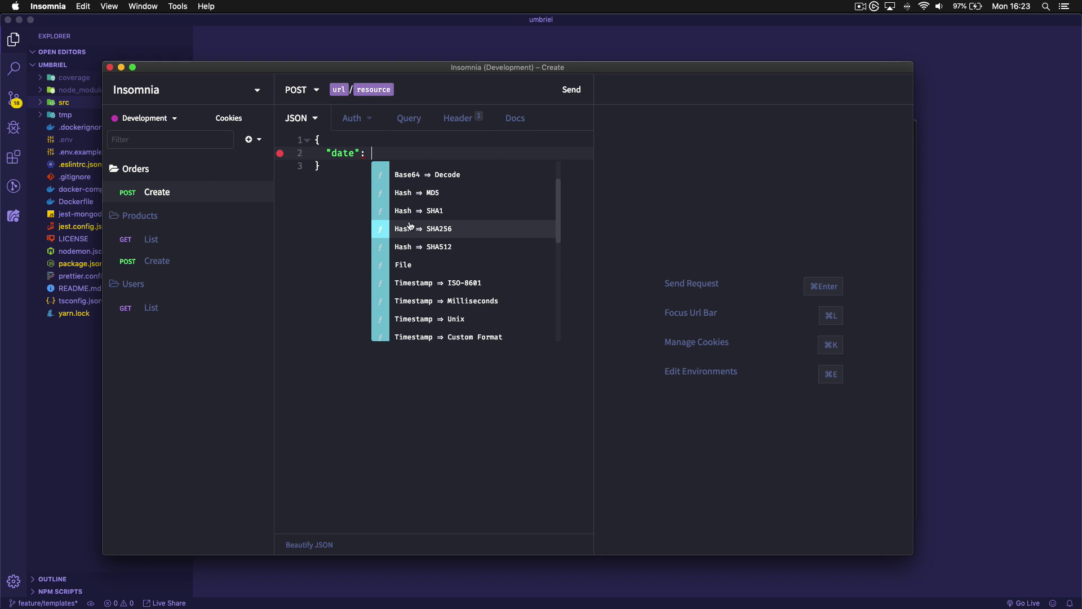
{"action": "scroll", "coordinate": [459, 221], "scroll_direction": "up", "scroll_amount": 1}
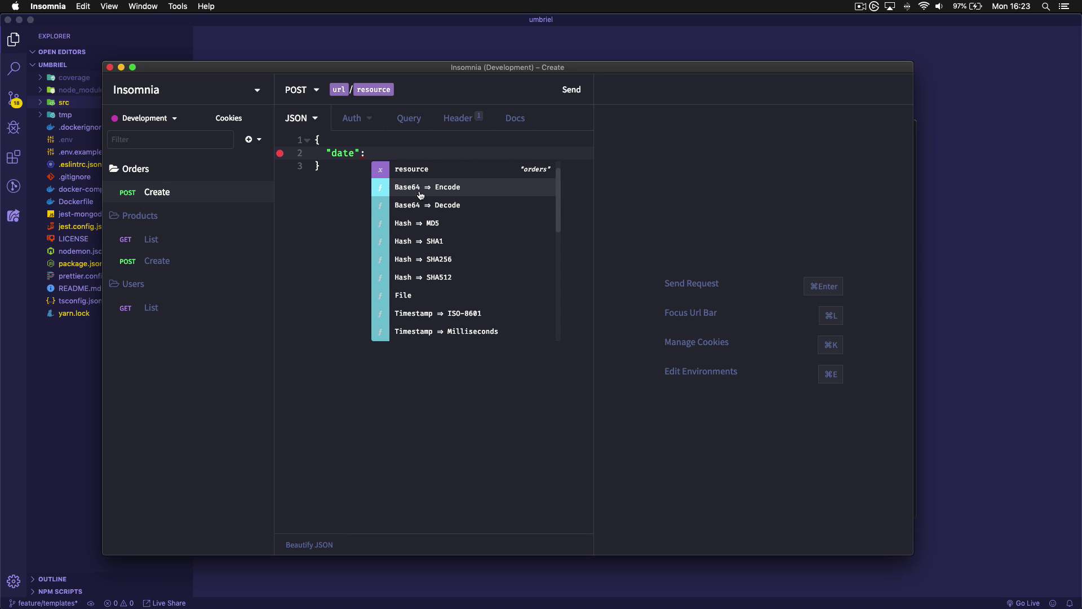
{"action": "scroll", "coordinate": [436, 204], "scroll_direction": "down", "scroll_amount": 2}
{"action": "scroll", "coordinate": [438, 204], "scroll_direction": "down", "scroll_amount": 2}
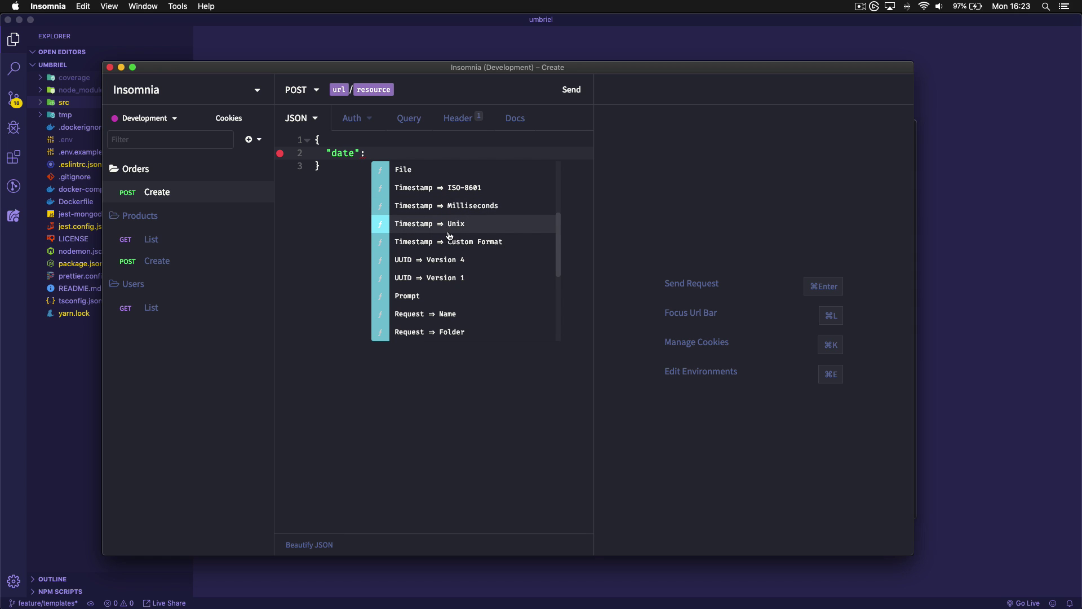
{"action": "left_click", "coordinate": [450, 187]}
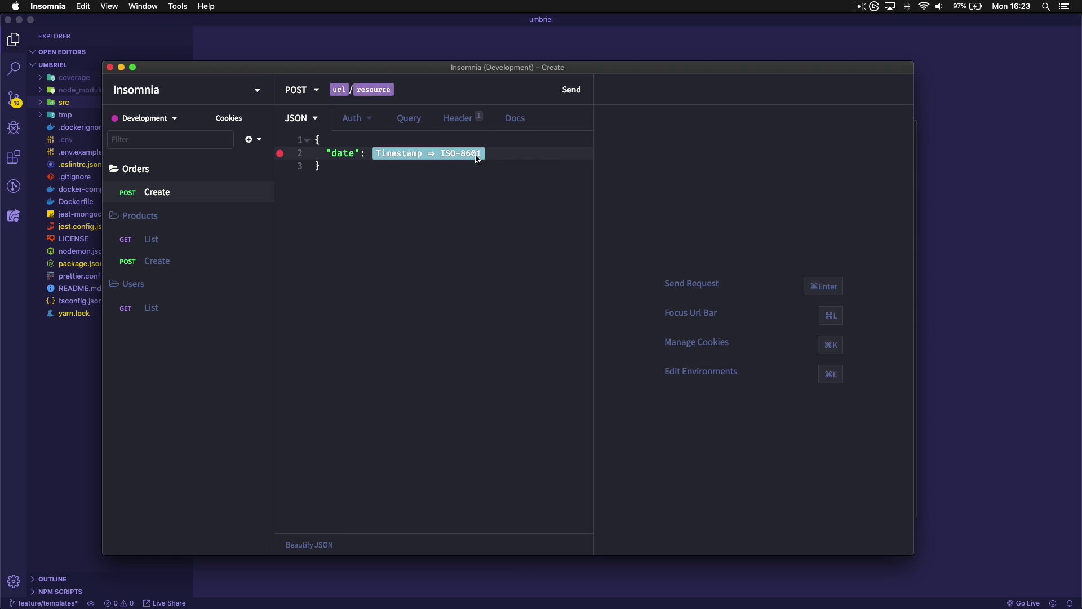
Fix the quotes around the timestamp tag so the JSON body parses
{"action": "left_click", "coordinate": [377, 163]}
{"action": "mouse_move", "coordinate": [282, 158]}
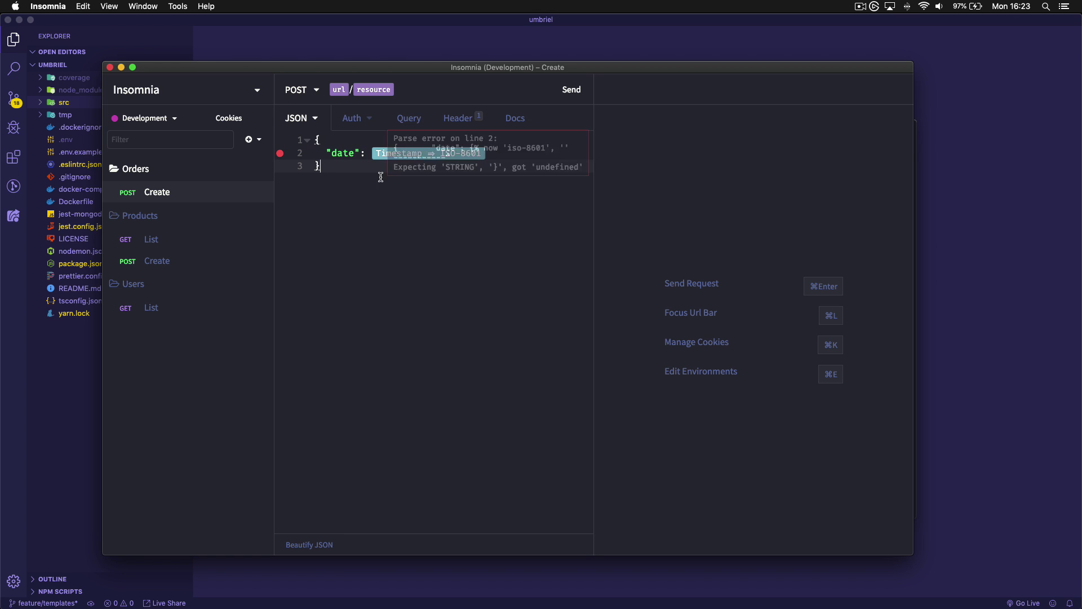
{"action": "left_click", "coordinate": [370, 157]}
{"action": "type", "text": "\""}
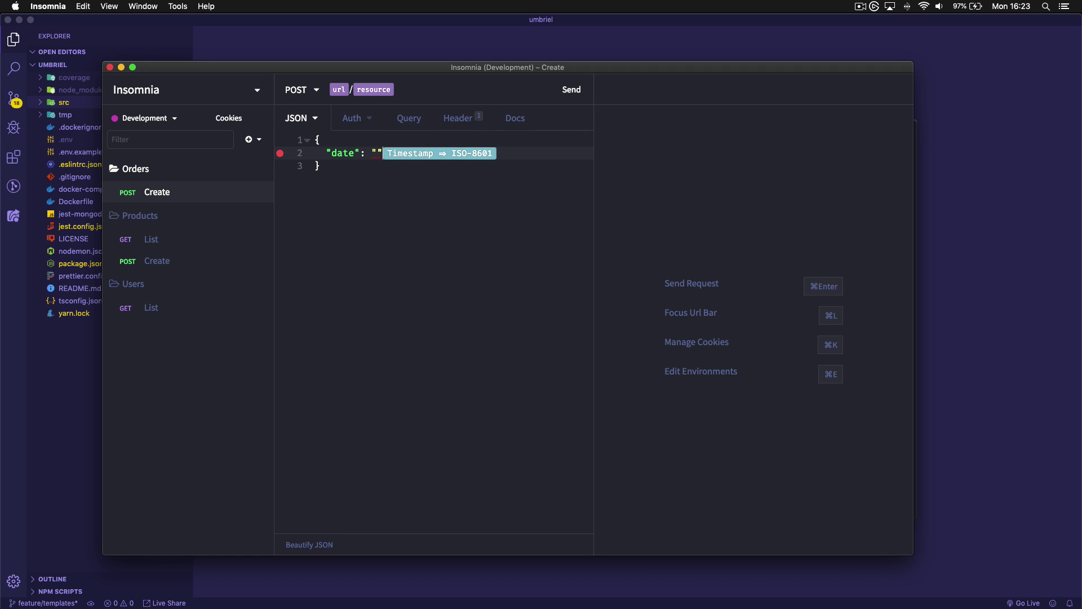
{"action": "key", "text": "BackSpace"}
{"action": "key", "text": "Right"}
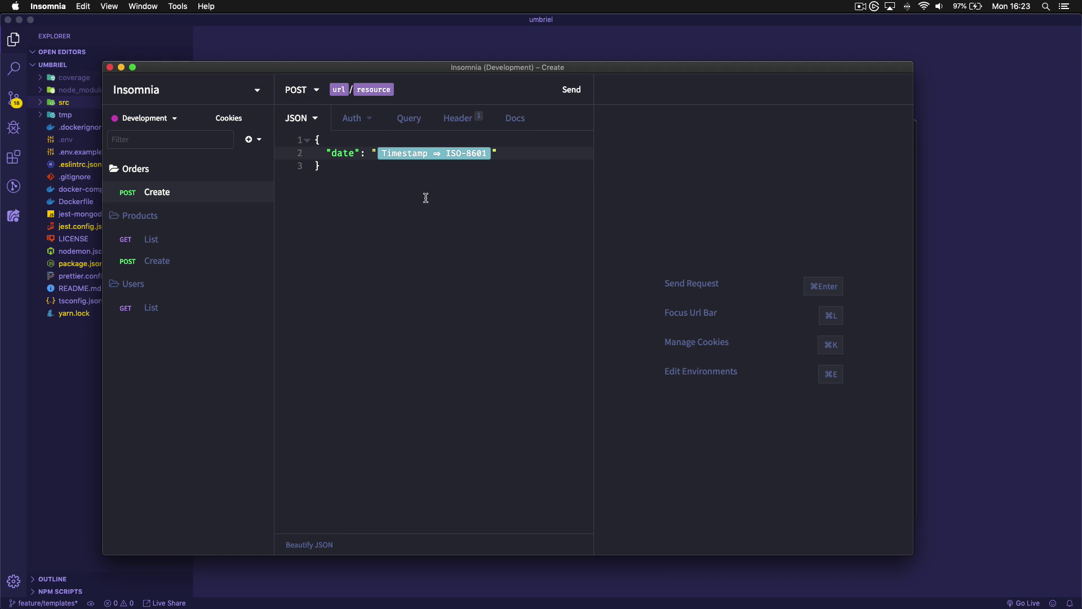
Send the order and inspect the returned date value
{"action": "left_click", "coordinate": [574, 99]}
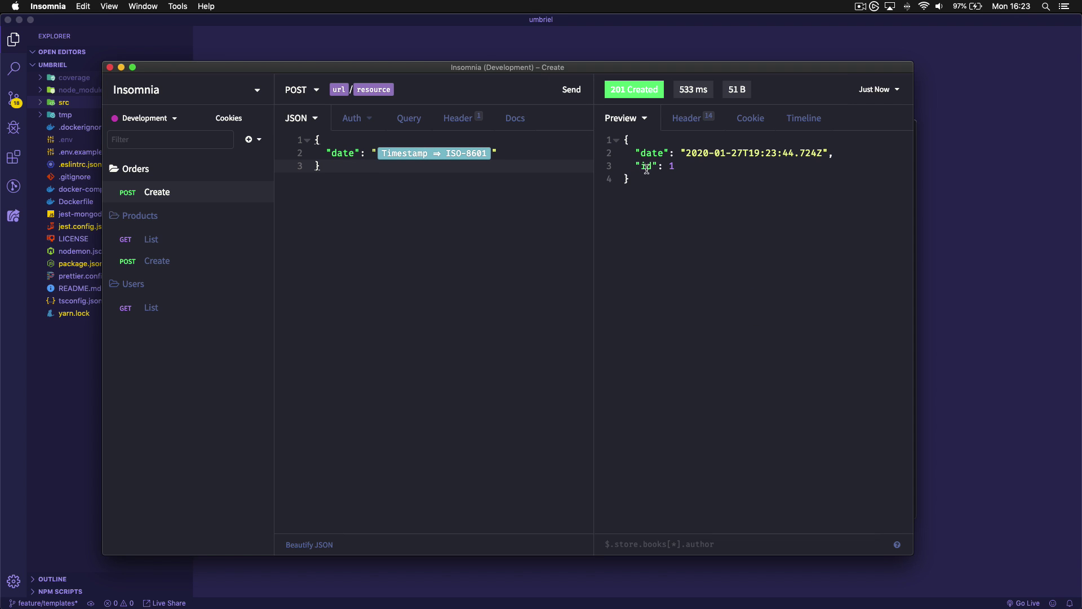
{"action": "left_click_drag", "start_coordinate": [822, 153], "coordinate": [685, 154]}
{"action": "left_click", "coordinate": [768, 164]}
{"action": "double_click", "coordinate": [754, 153]}
{"action": "left_click", "coordinate": [773, 168]}
{"action": "left_click_drag", "start_coordinate": [822, 153], "coordinate": [675, 153]}
{"action": "left_click", "coordinate": [691, 153]}
{"action": "left_click", "coordinate": [826, 170]}
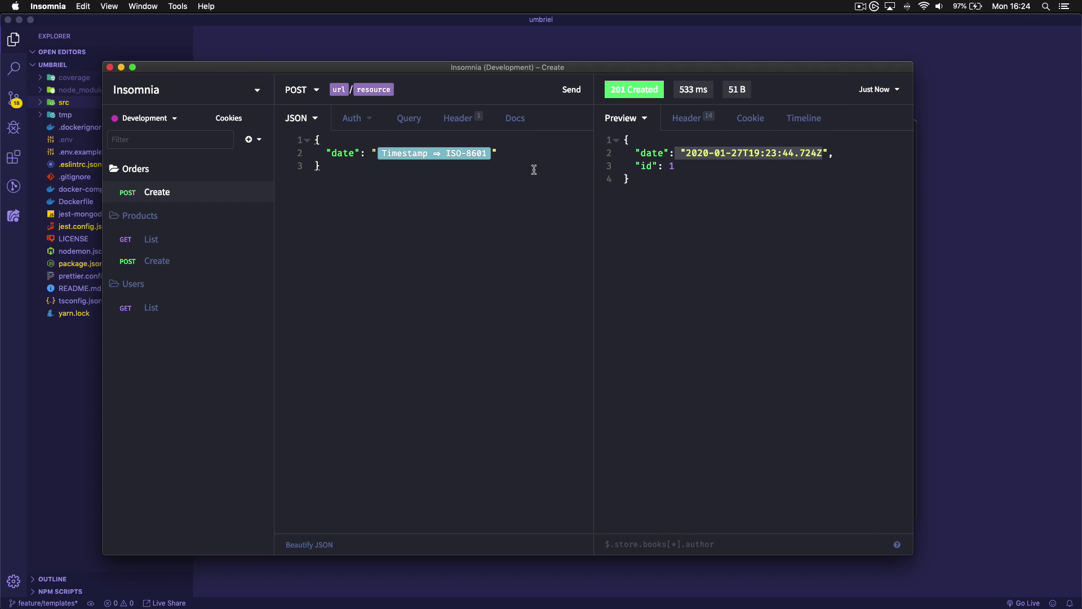
Add a "uuid" field with a UUID ⇒ Version 4 tag and resend, getting id 2
{"action": "left_click", "coordinate": [527, 152]}
{"action": "type", "text": "uuid\": \"\""}
{"action": "left_click_drag", "start_coordinate": [636, 166], "coordinate": [686, 165]}
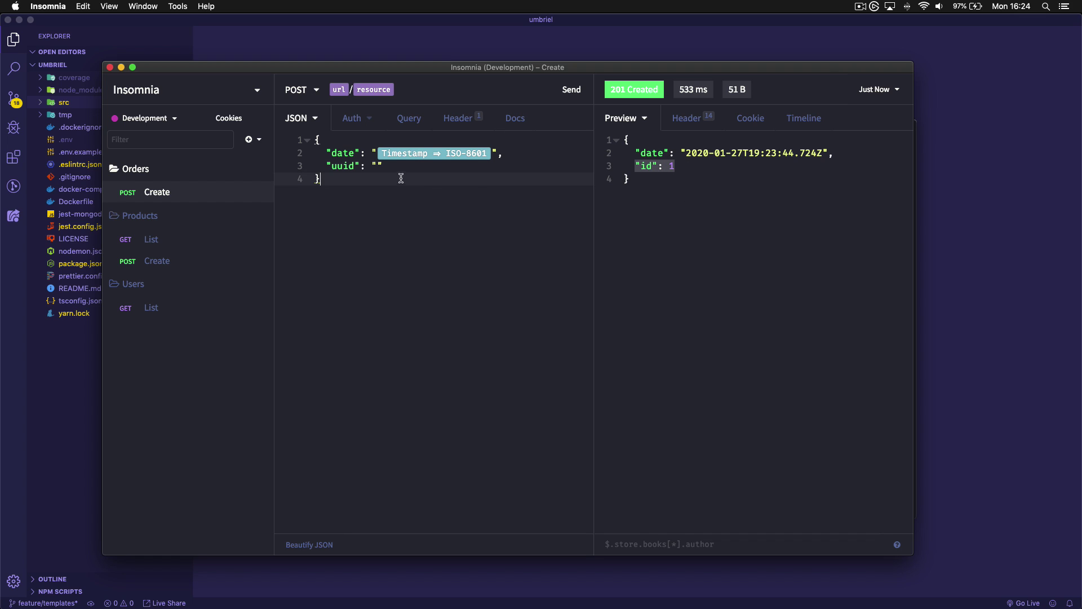
{"action": "left_click", "coordinate": [379, 166]}
{"action": "key", "text": "ctrl+space"}
{"action": "type", "text": "uu"}
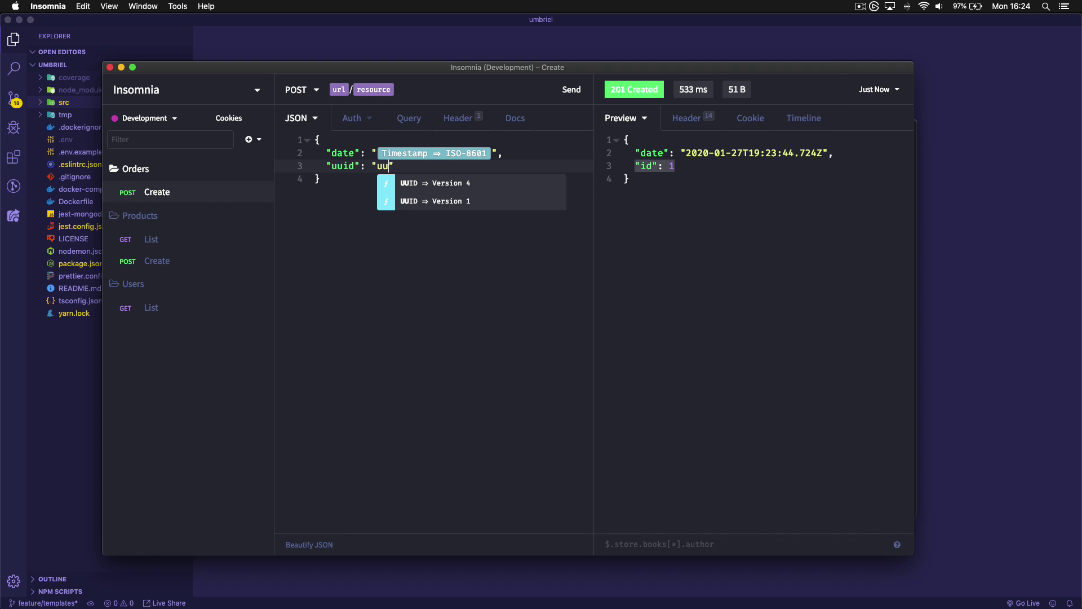
{"action": "left_click", "coordinate": [445, 186]}
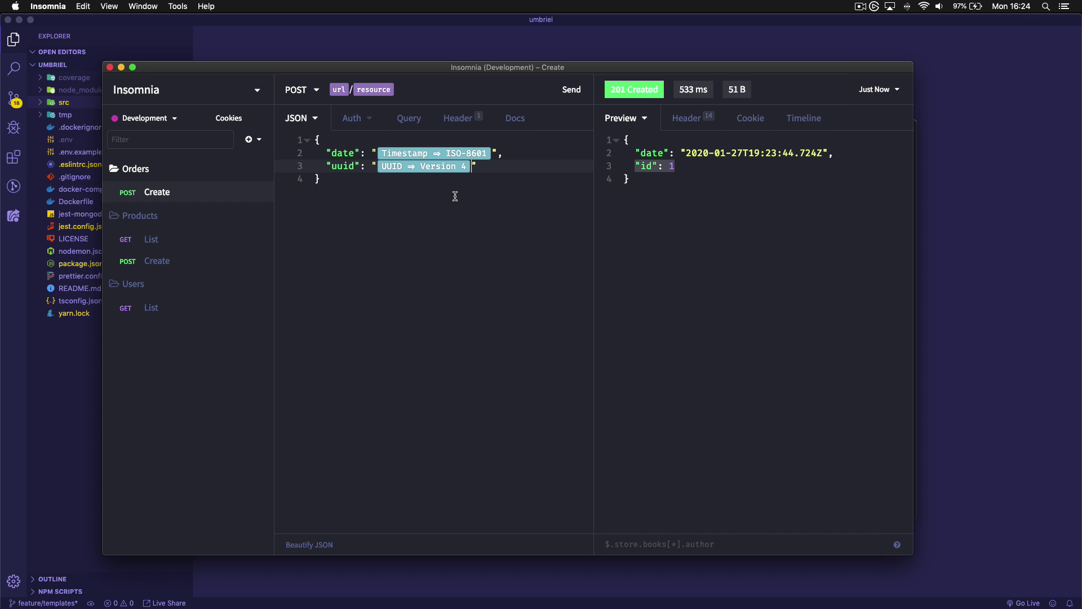
{"action": "left_click", "coordinate": [565, 90]}
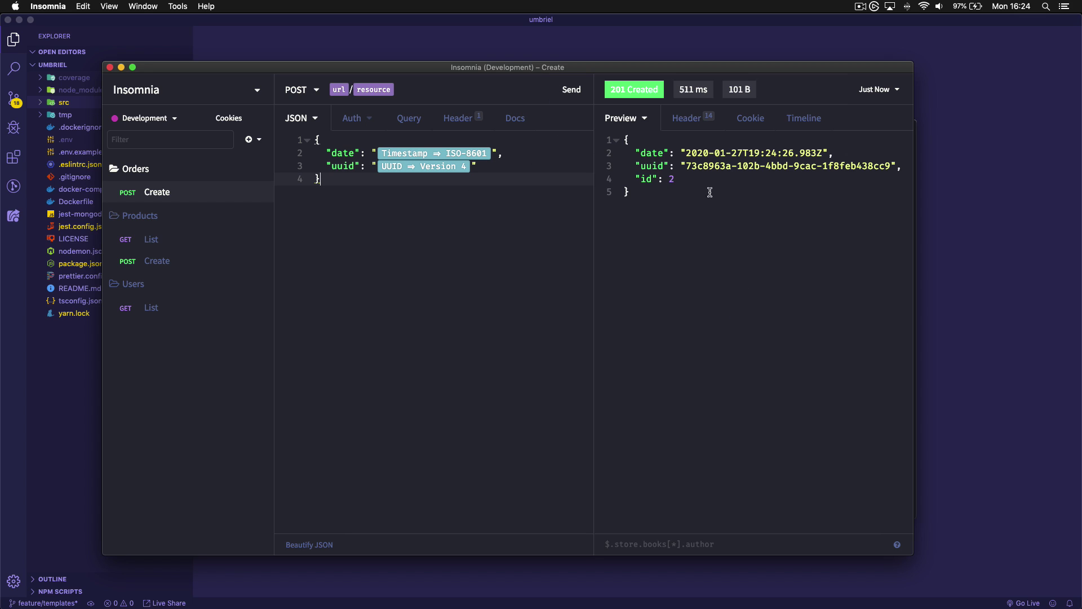
{"action": "left_click_drag", "start_coordinate": [684, 165], "coordinate": [887, 165]}
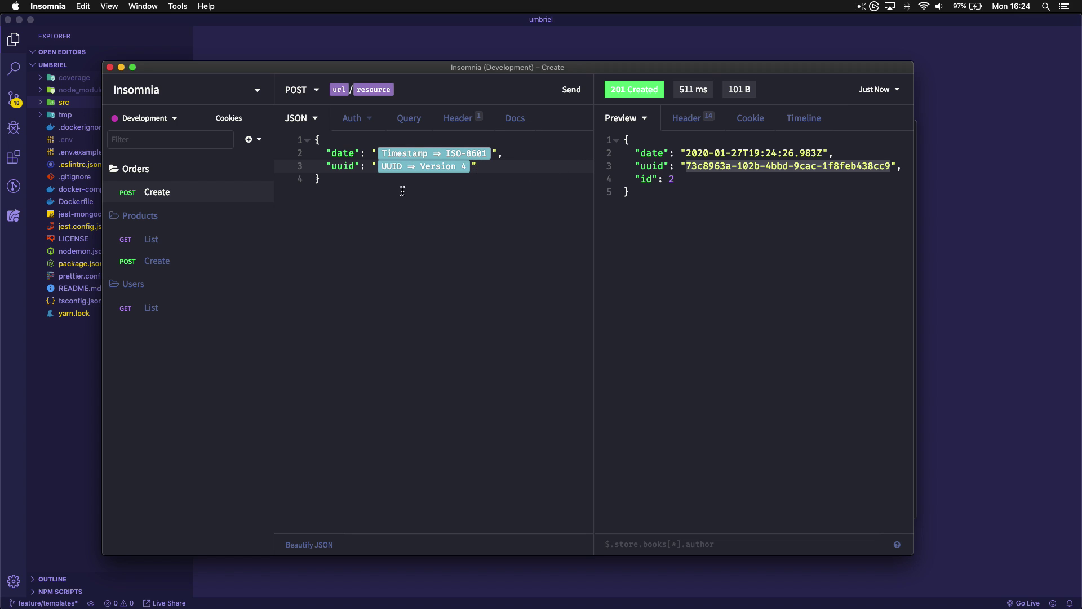
Duplicate the Products Create request as Update
{"action": "left_click", "coordinate": [316, 218]}
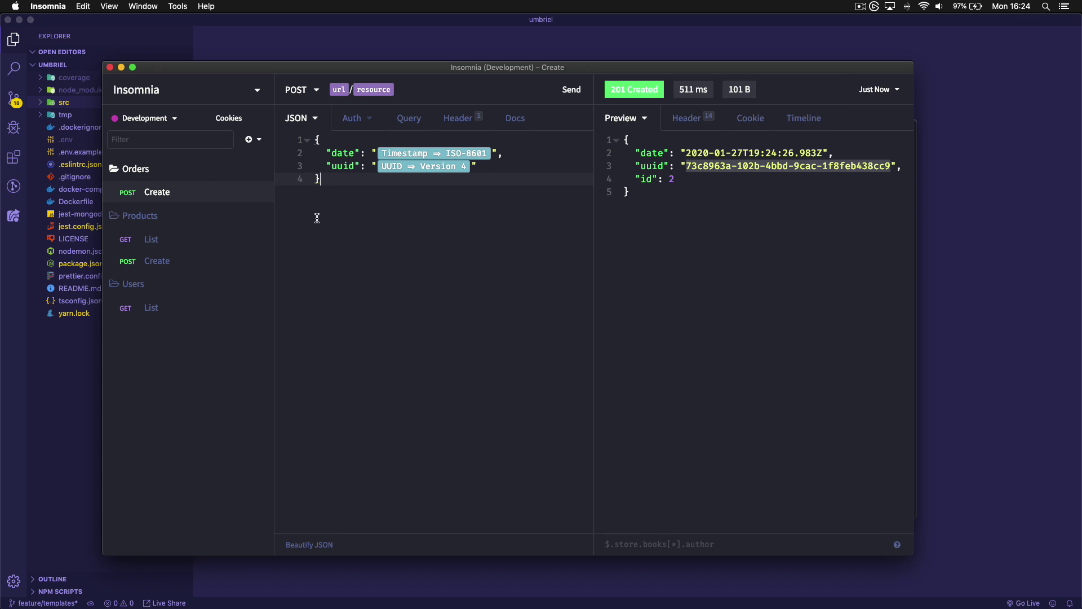
{"action": "left_click", "coordinate": [141, 174]}
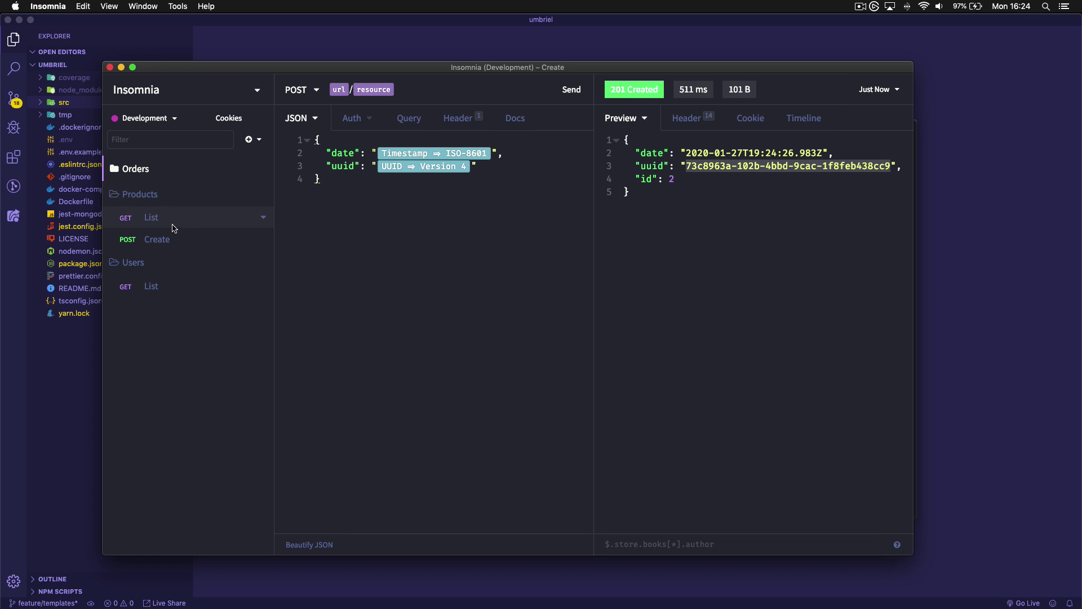
{"action": "right_click", "coordinate": [141, 202]}
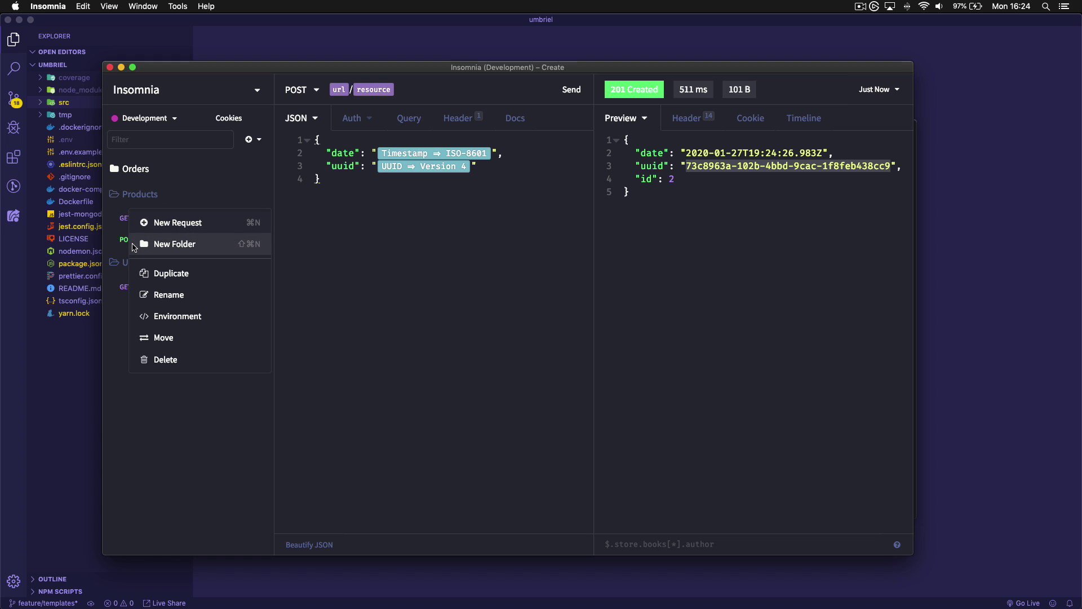
{"action": "key", "text": "Escape"}
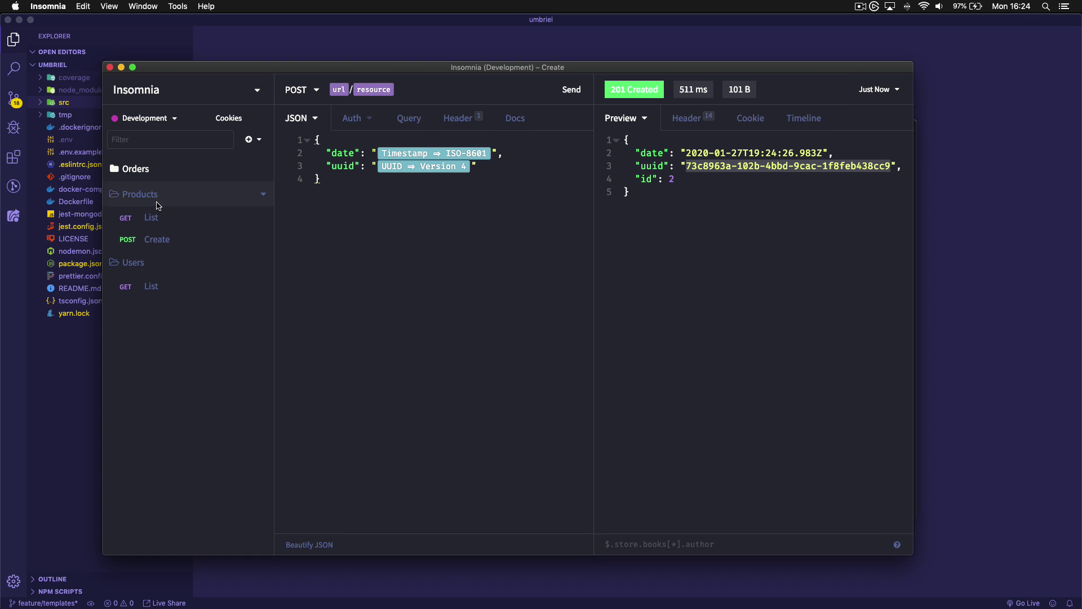
{"action": "right_click", "coordinate": [157, 203]}
{"action": "left_click", "coordinate": [186, 222]}
{"action": "key", "text": "Escape"}
{"action": "right_click", "coordinate": [160, 241]}
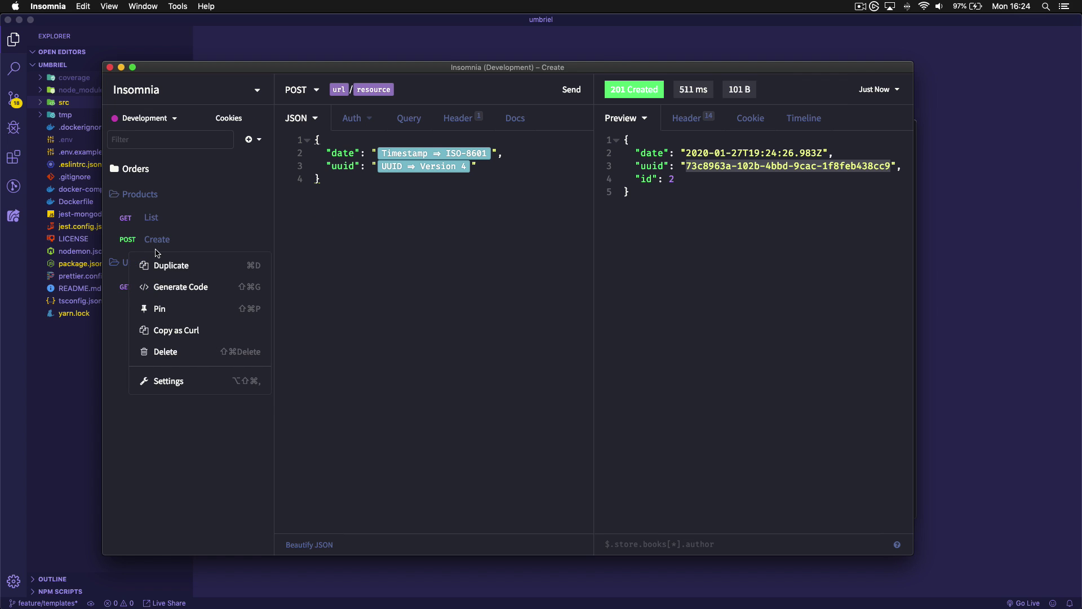
{"action": "left_click", "coordinate": [169, 265]}
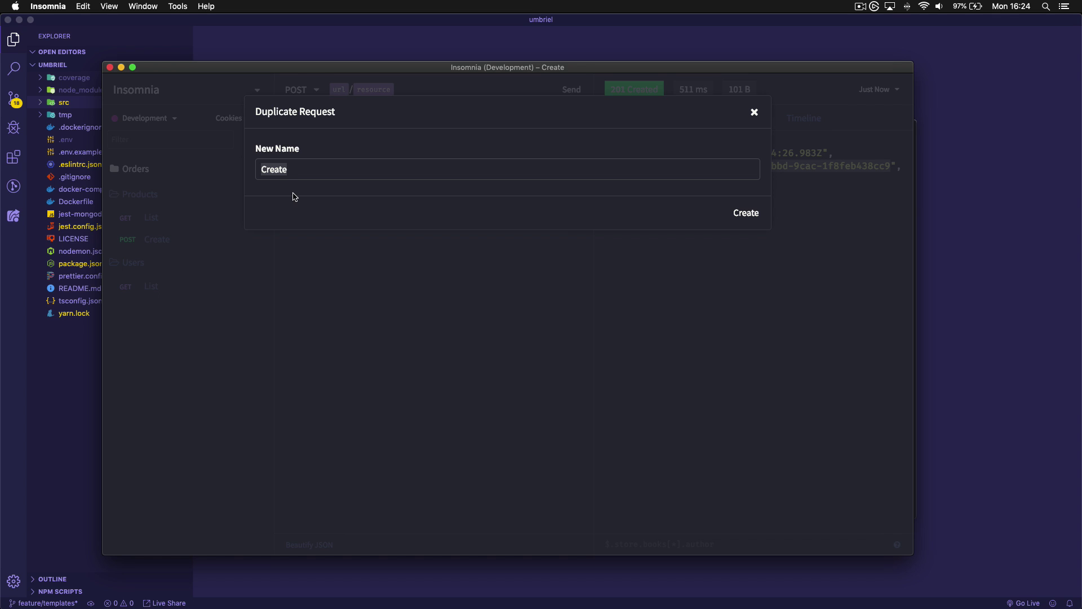
{"action": "type", "text": "Update"}
{"action": "key", "text": "Return"}
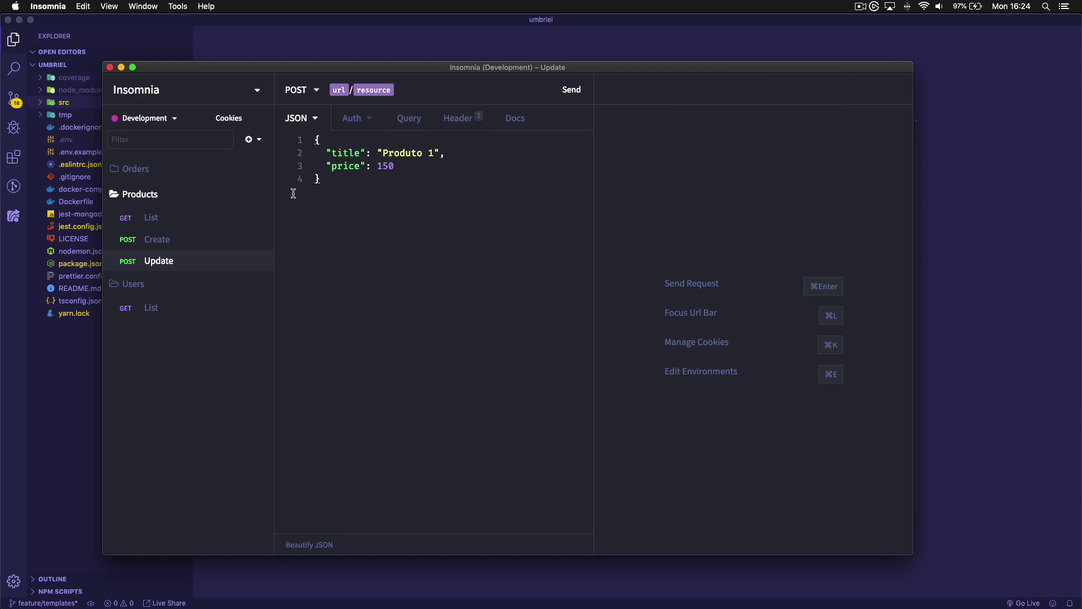
Make Update a PATCH request to resource/1
{"action": "left_click", "coordinate": [306, 89]}
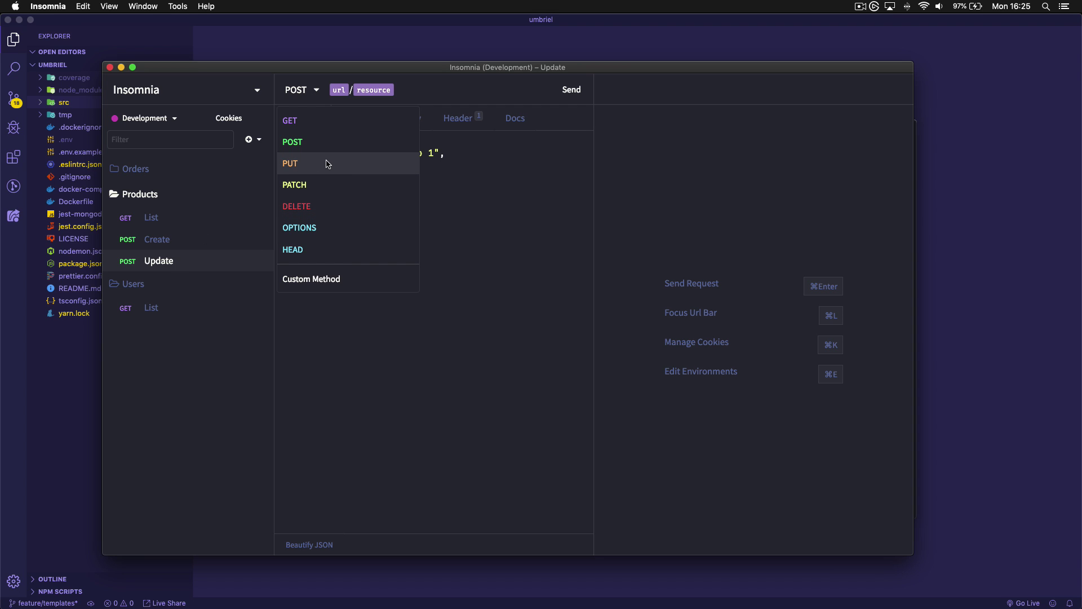
{"action": "left_click", "coordinate": [331, 206]}
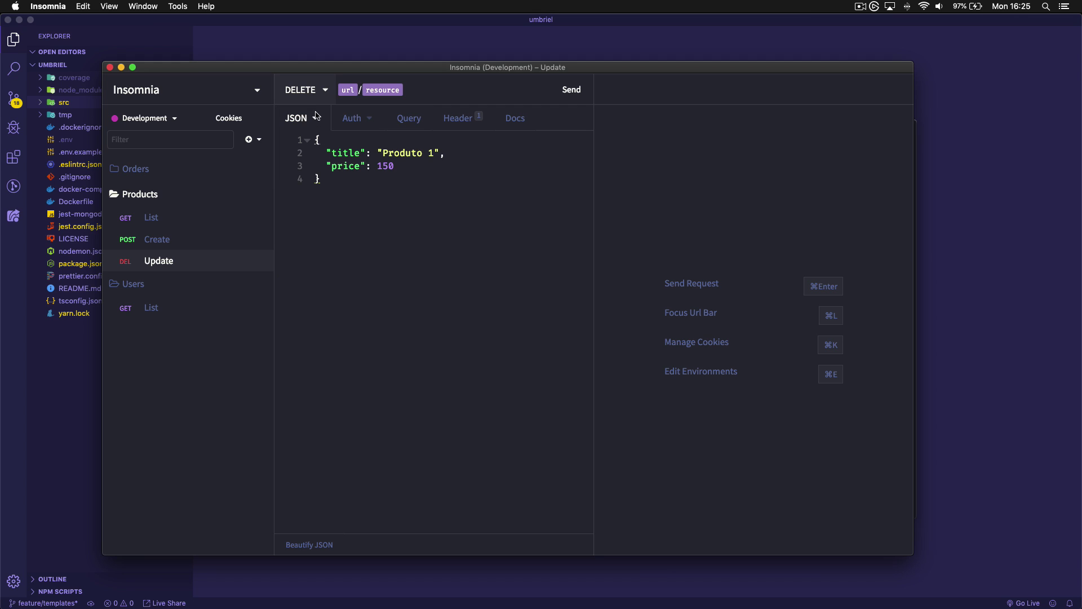
{"action": "left_click", "coordinate": [311, 90]}
{"action": "left_click", "coordinate": [310, 186]}
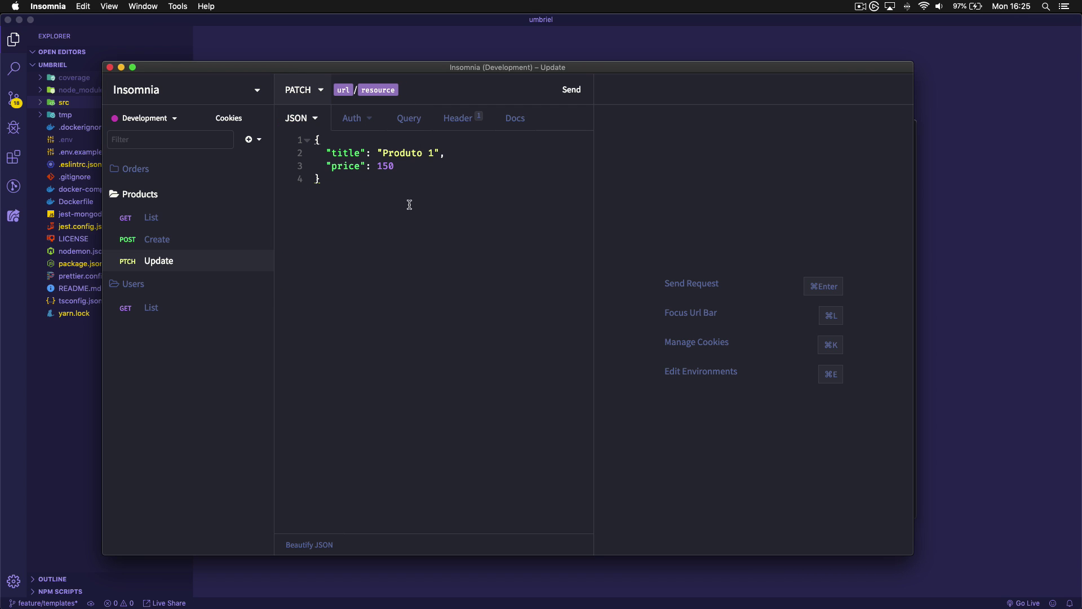
{"action": "left_click", "coordinate": [395, 185]}
{"action": "type", "text": "1"}
{"action": "key", "text": "BackSpace"}
Trim the body to just price 180 and send the update
{"action": "left_click_drag", "start_coordinate": [447, 153], "coordinate": [228, 148]}
{"action": "key", "text": "BackSpace"}
{"action": "key", "text": "BackSpace"}
{"action": "left_click", "coordinate": [387, 152]}
{"action": "key", "text": "BackSpace"}
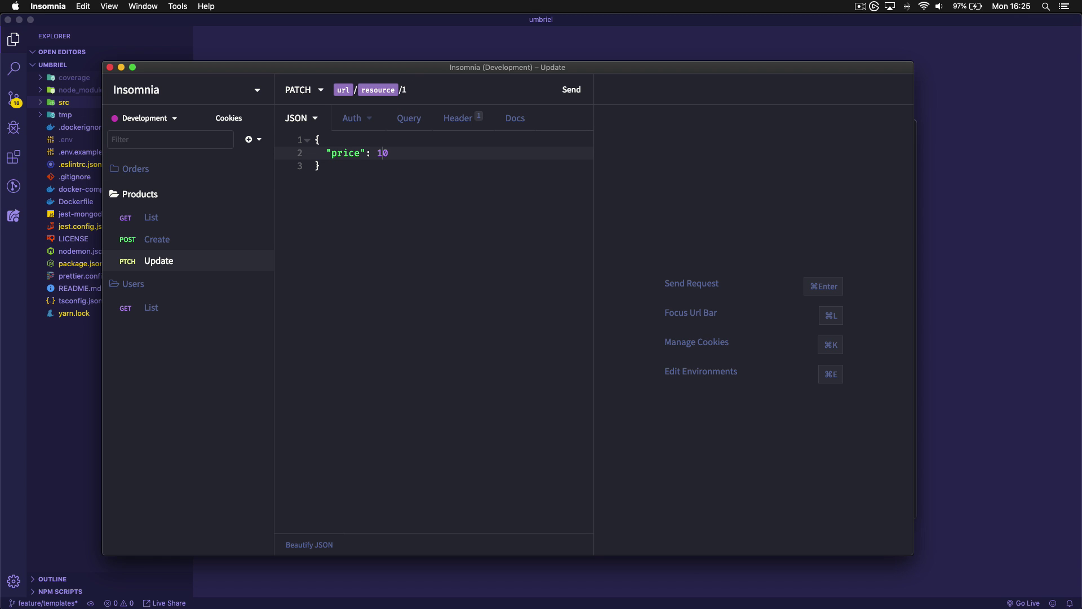
{"action": "type", "text": "8"}
{"action": "left_click", "coordinate": [425, 211]}
{"action": "left_click", "coordinate": [571, 89]}
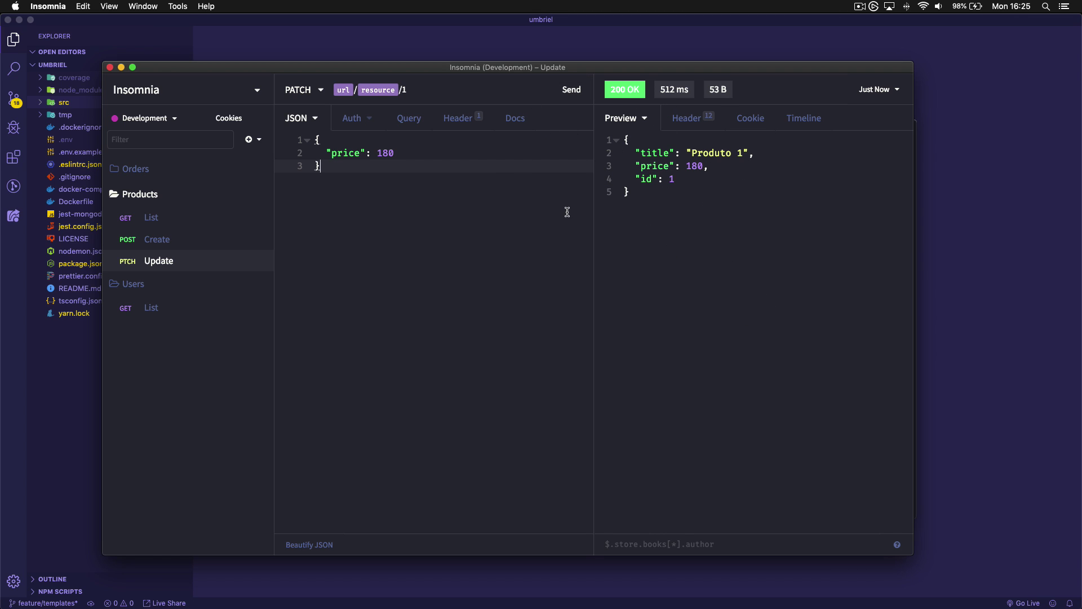
Duplicate Update as Delete, make it a body-less DELETE to resource/1, and send it
{"action": "right_click", "coordinate": [155, 263]}
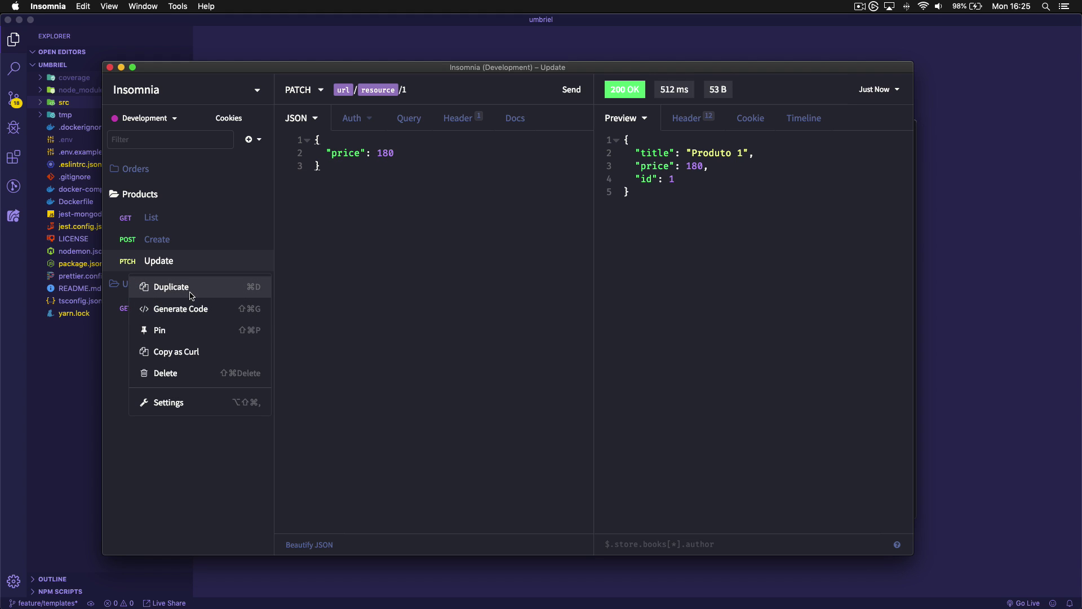
{"action": "left_click", "coordinate": [188, 290]}
{"action": "type", "text": "Delete"}
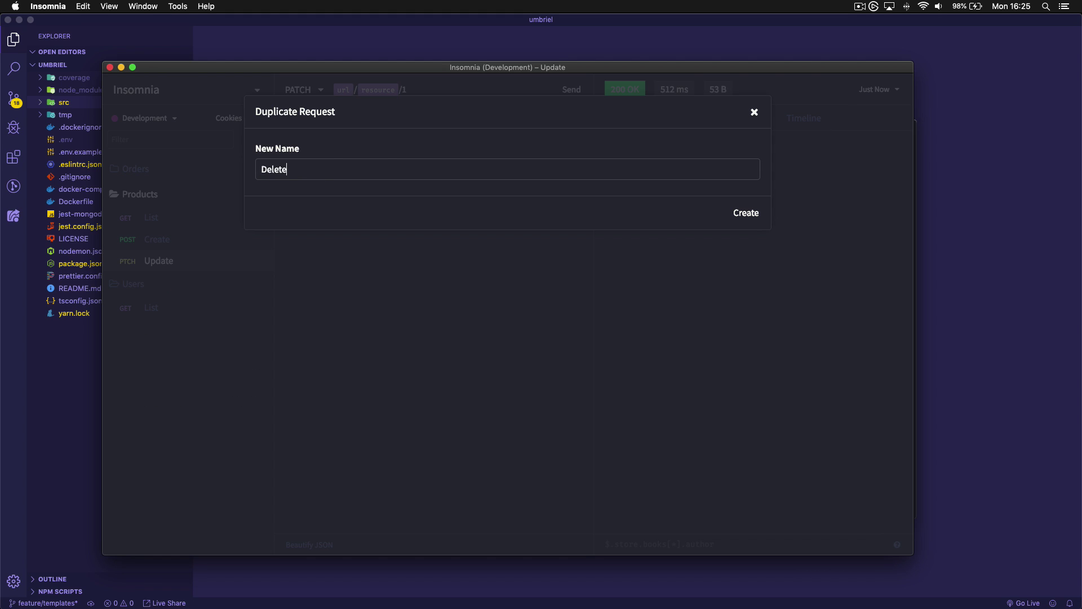
{"action": "key", "text": "Return"}
{"action": "left_click", "coordinate": [302, 90]}
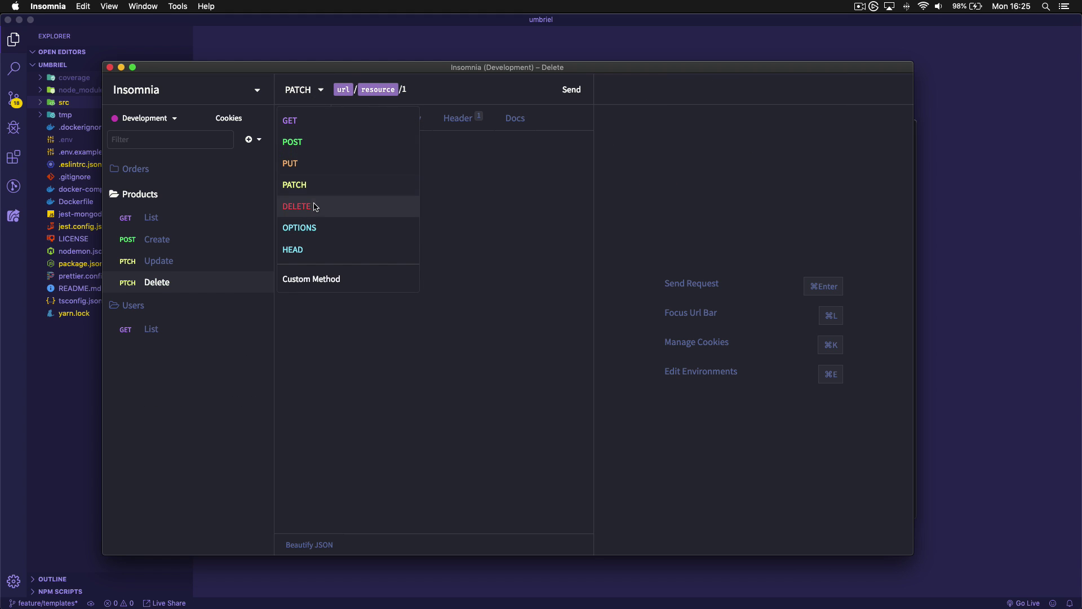
{"action": "left_click", "coordinate": [314, 206]}
{"action": "left_click", "coordinate": [307, 122]}
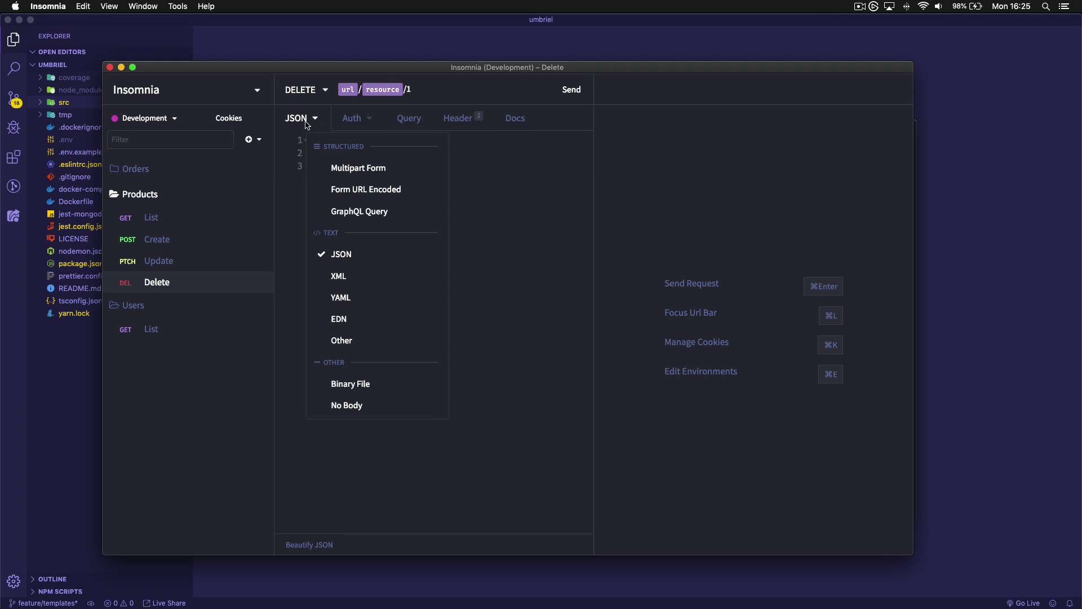
{"action": "left_click", "coordinate": [347, 405]}
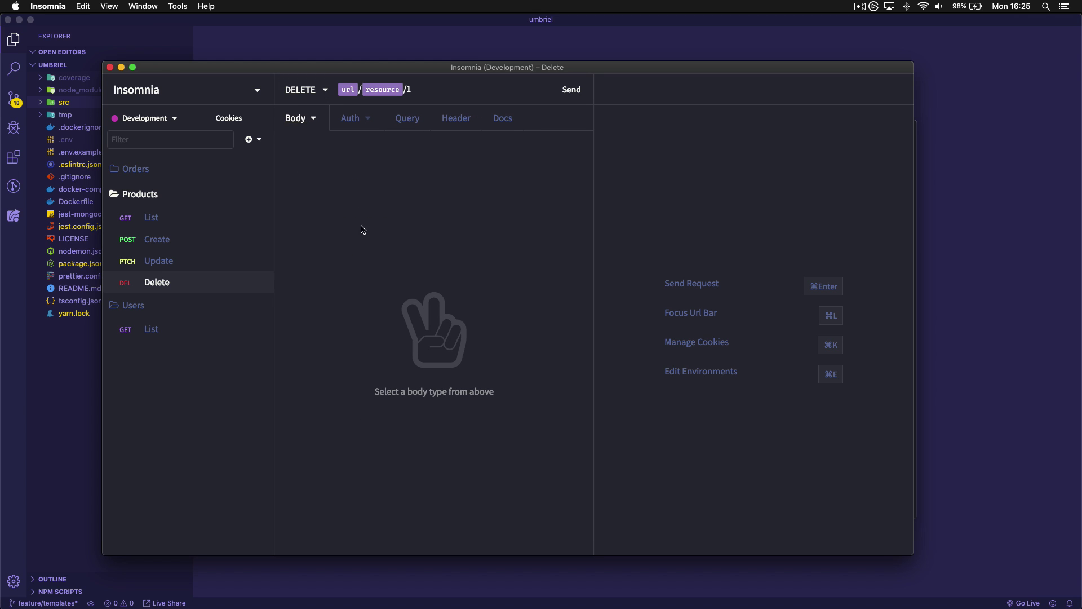
{"action": "left_click", "coordinate": [573, 91]}
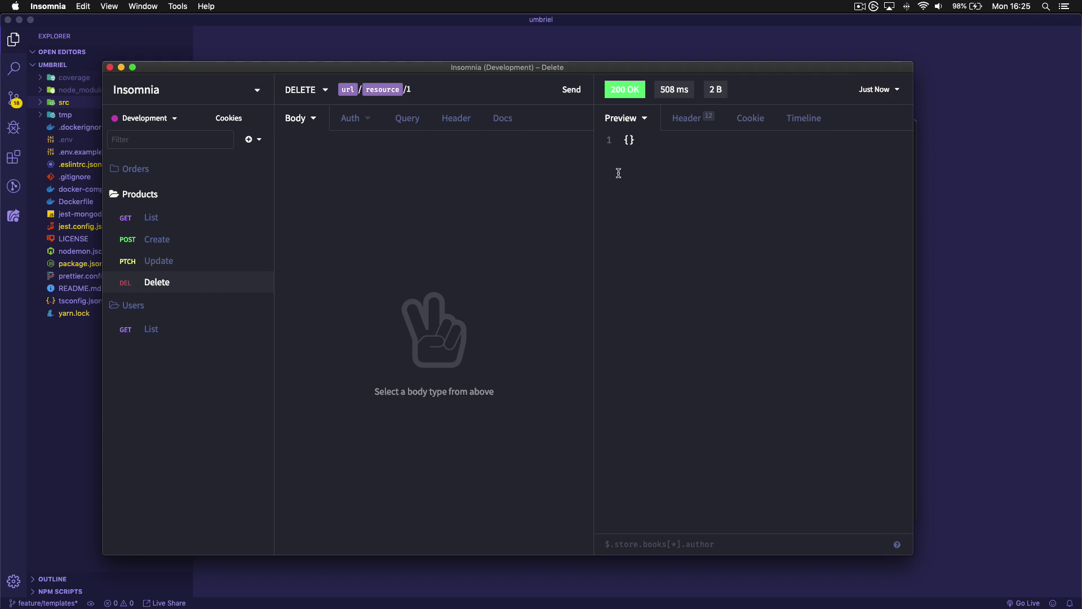
{"action": "left_click", "coordinate": [195, 260]}
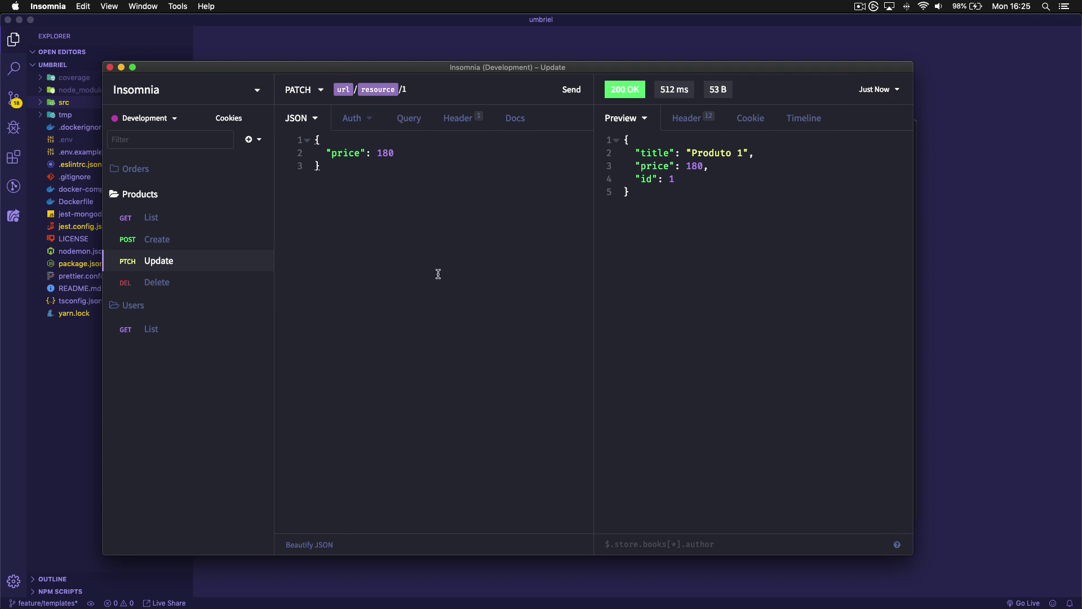
Resend the Update request, which now returns 404 Not Found
{"action": "left_click", "coordinate": [573, 91]}
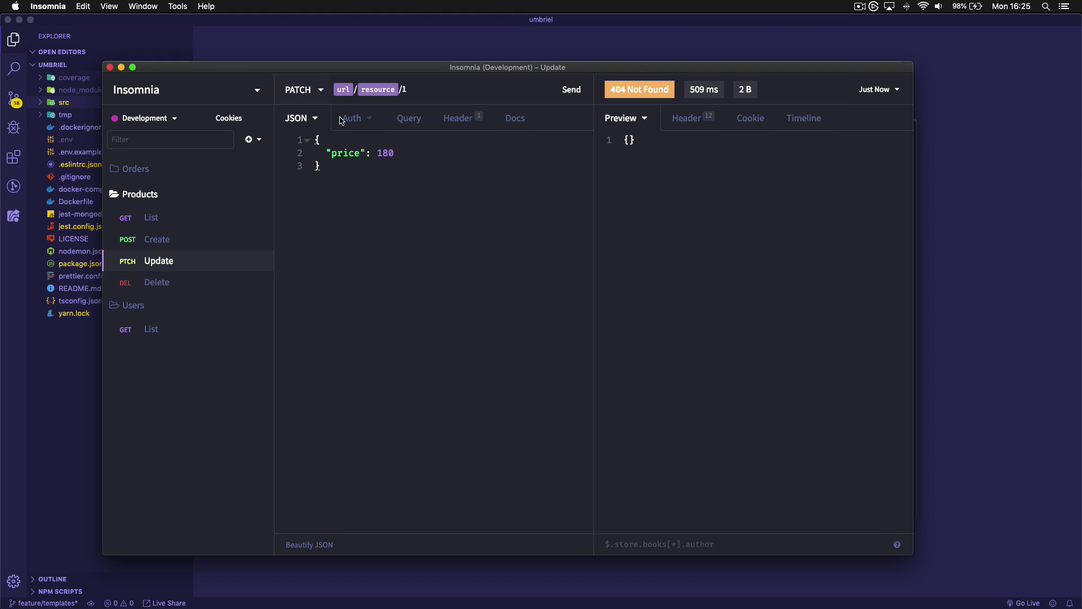
{"action": "left_click", "coordinate": [197, 282]}
{"action": "left_click", "coordinate": [182, 265]}
Type a '// Chain Requests' comment in the body, then delete it again
{"action": "left_click", "coordinate": [412, 91]}
{"action": "key", "text": "Return"}
{"action": "key", "text": "Return"}
{"action": "type", "text": "// Chain Requests"}
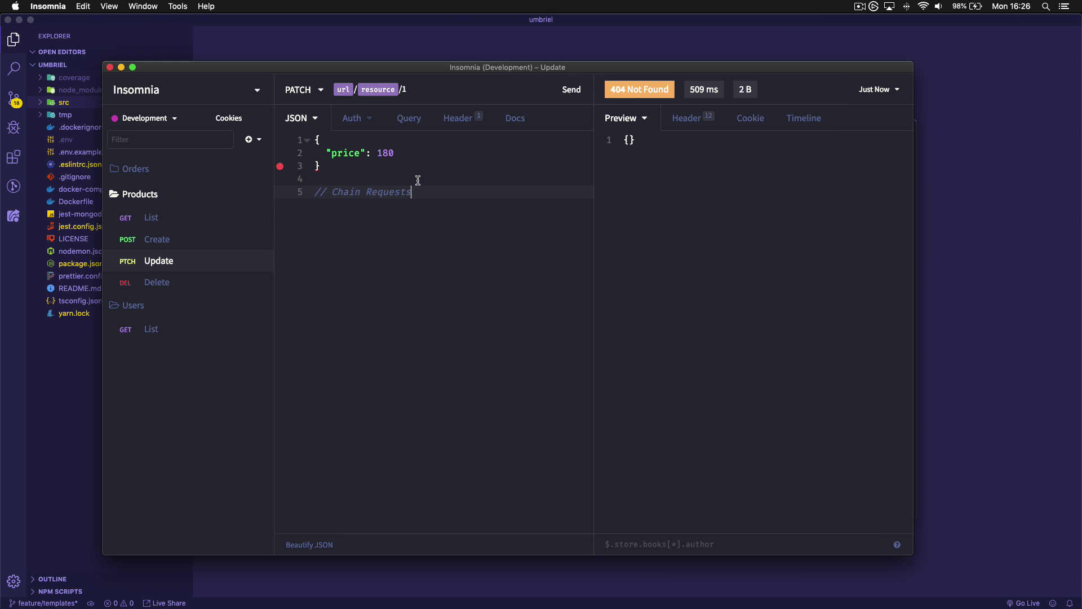
{"action": "left_click_drag", "start_coordinate": [402, 177], "coordinate": [312, 134]}
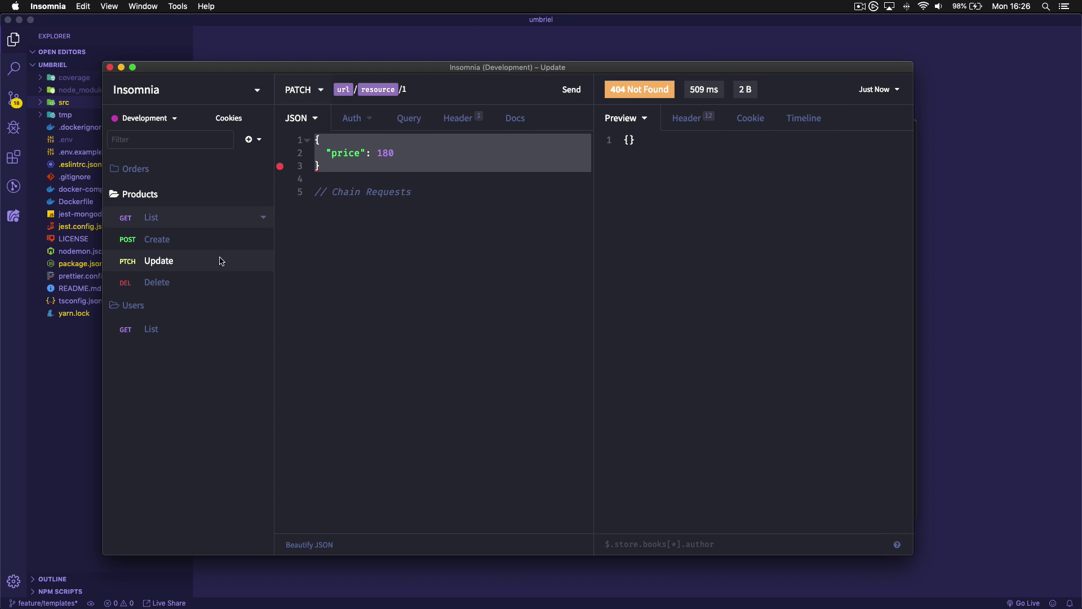
{"action": "left_click", "coordinate": [496, 231]}
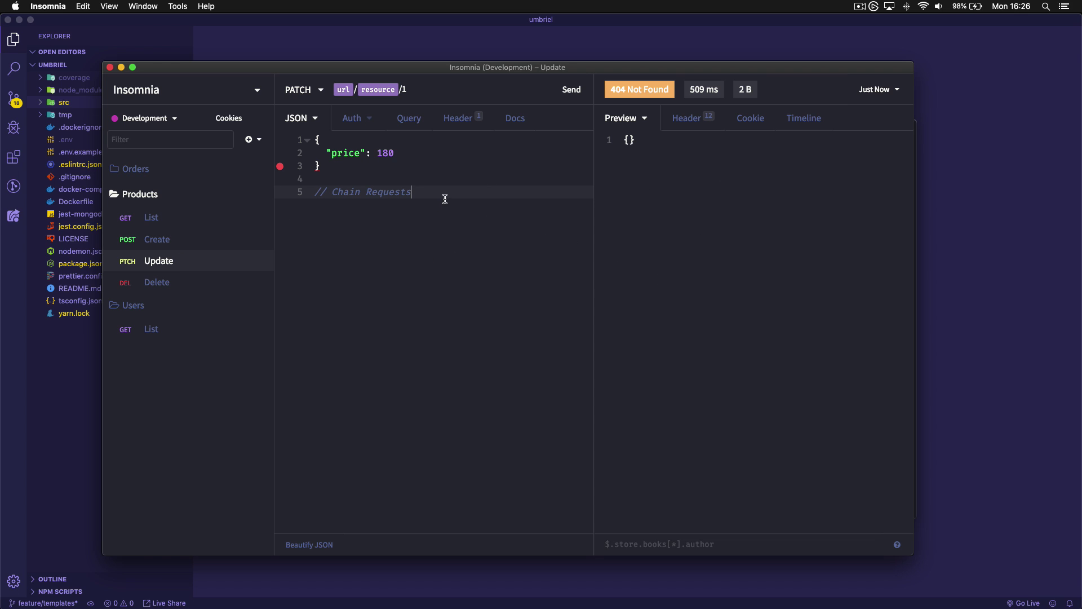
{"action": "left_click_drag", "start_coordinate": [442, 193], "coordinate": [277, 197]}
{"action": "key", "text": "BackSpace"}
{"action": "key", "text": "BackSpace"}
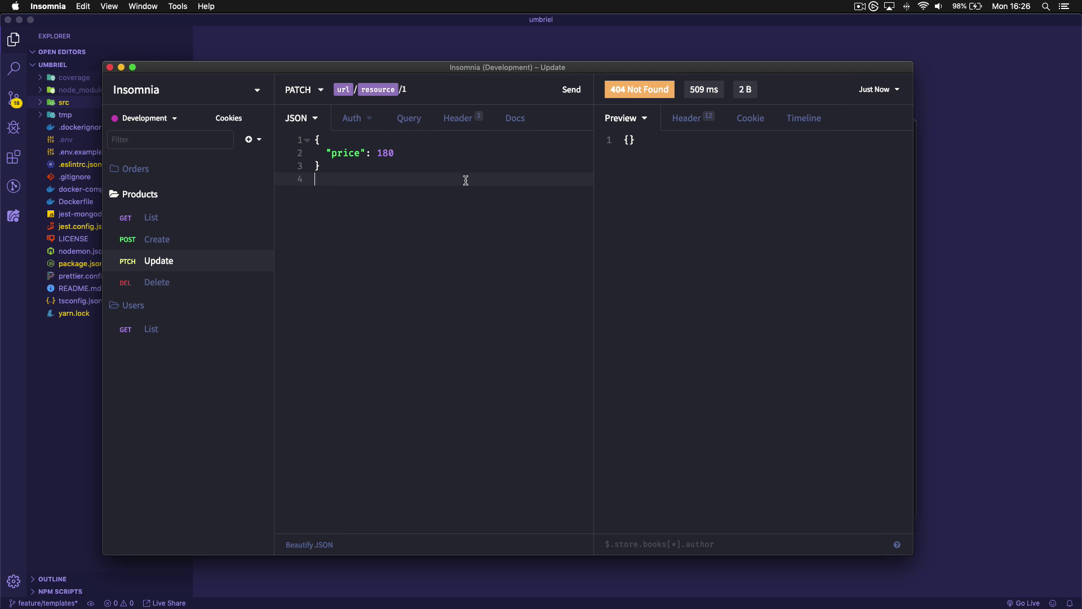
Replace the id 1 at the end of the Update URL with a Response ⇒ Body Attribute tag
{"action": "left_click", "coordinate": [402, 90]}
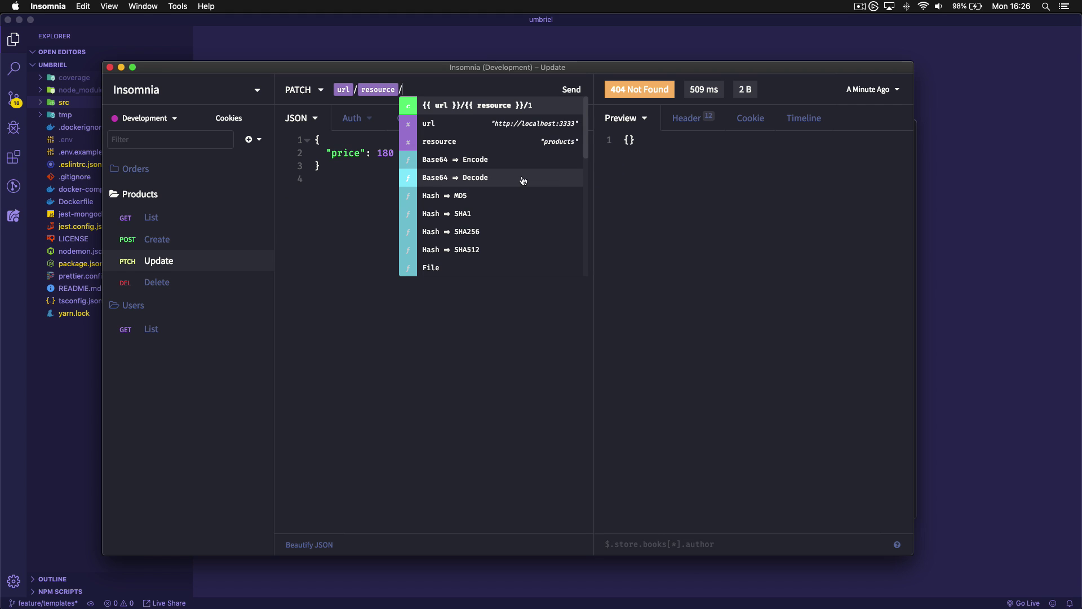
{"action": "scroll", "coordinate": [519, 180], "scroll_direction": "down", "scroll_amount": 3}
{"action": "scroll", "coordinate": [520, 180], "scroll_direction": "down", "scroll_amount": 3}
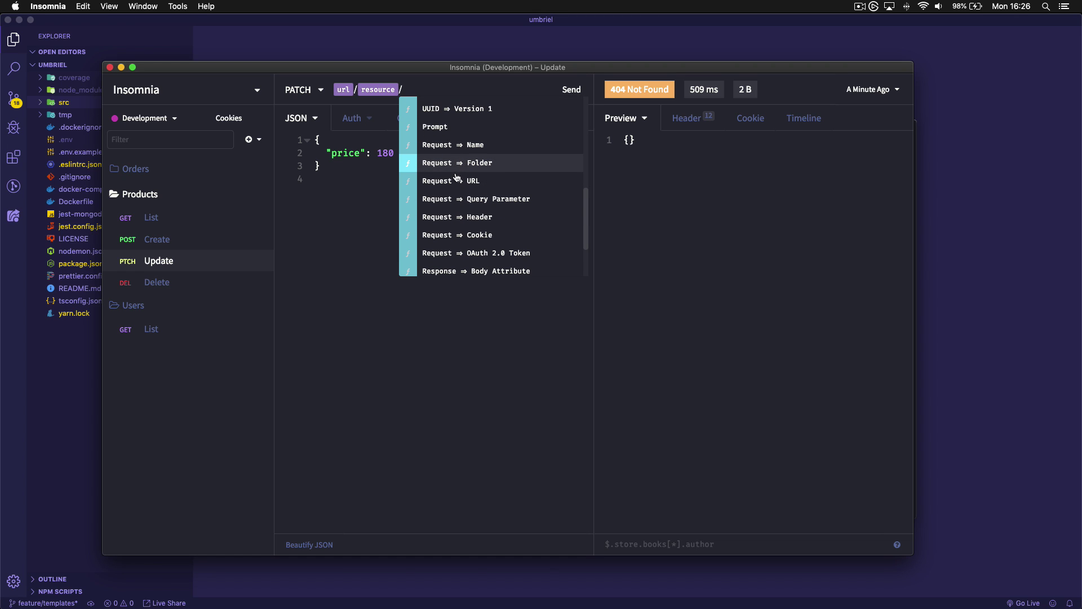
{"action": "scroll", "coordinate": [471, 252], "scroll_direction": "down", "scroll_amount": 3}
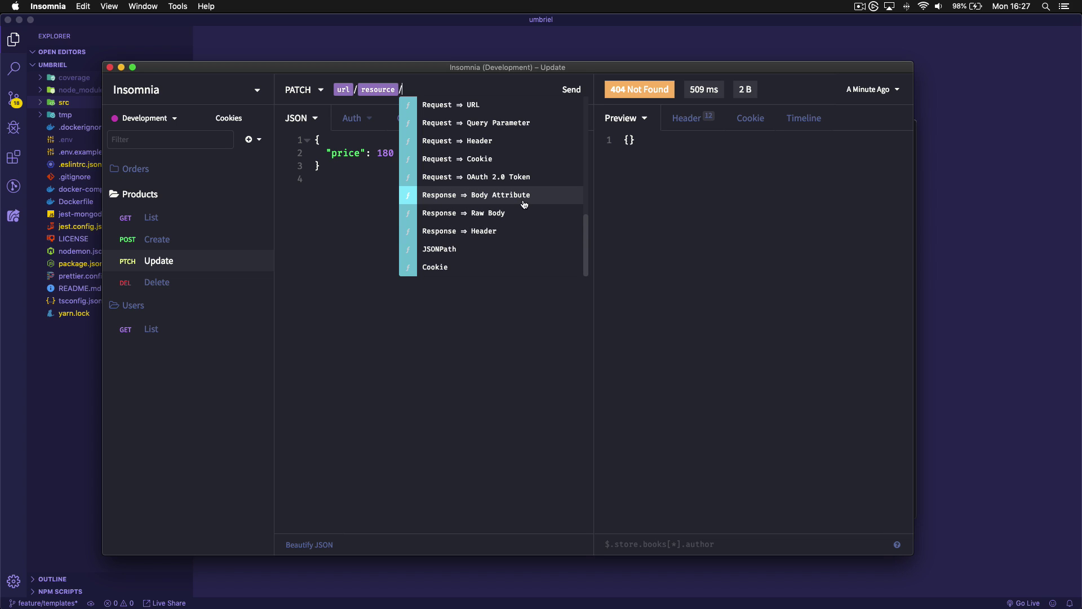
{"action": "left_click", "coordinate": [489, 195]}
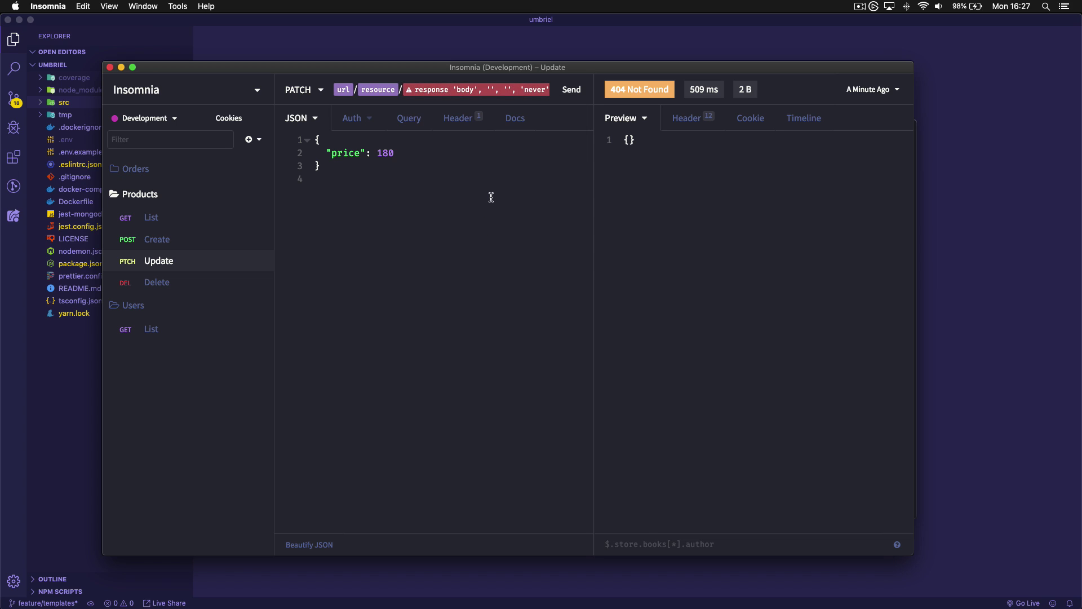
Point the response tag at the Body Attribute of the [Products] POST Create request
{"action": "left_click", "coordinate": [480, 91]}
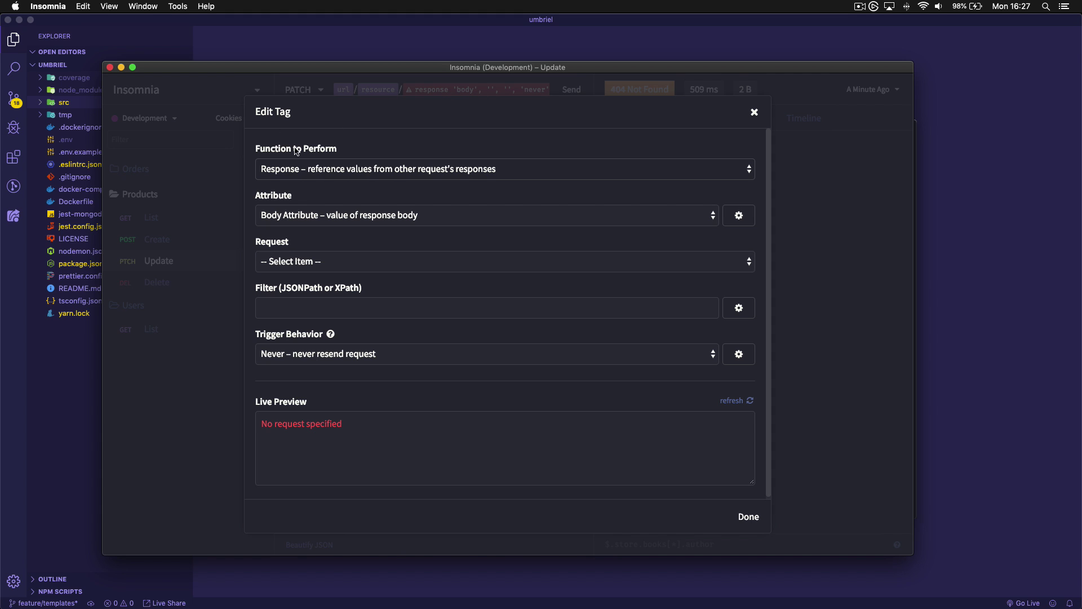
{"action": "left_click", "coordinate": [327, 173]}
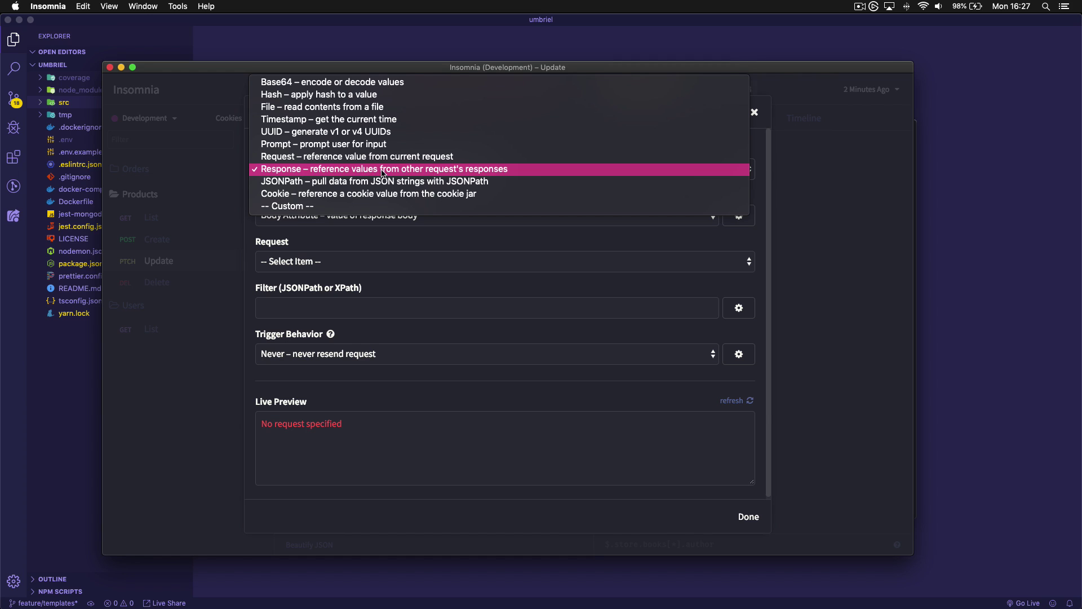
{"action": "left_click", "coordinate": [489, 174]}
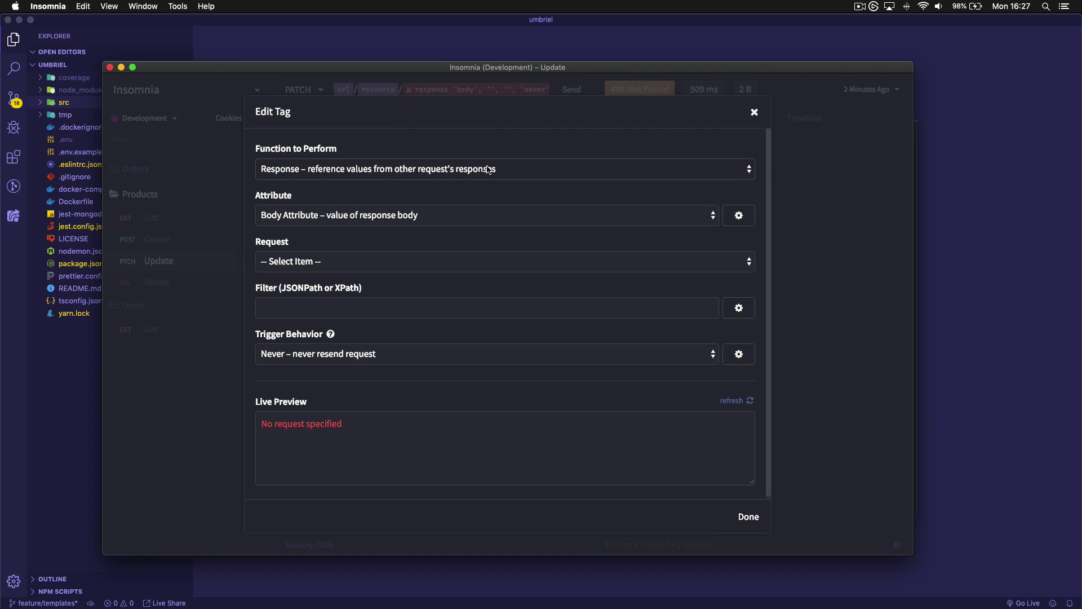
{"action": "left_click", "coordinate": [282, 216]}
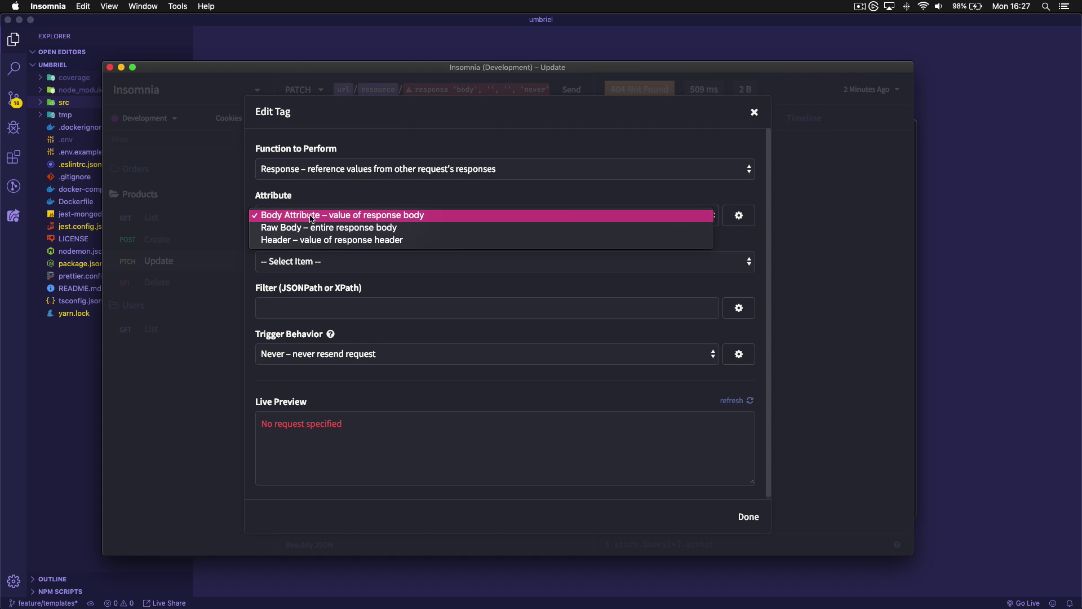
{"action": "left_click", "coordinate": [312, 217]}
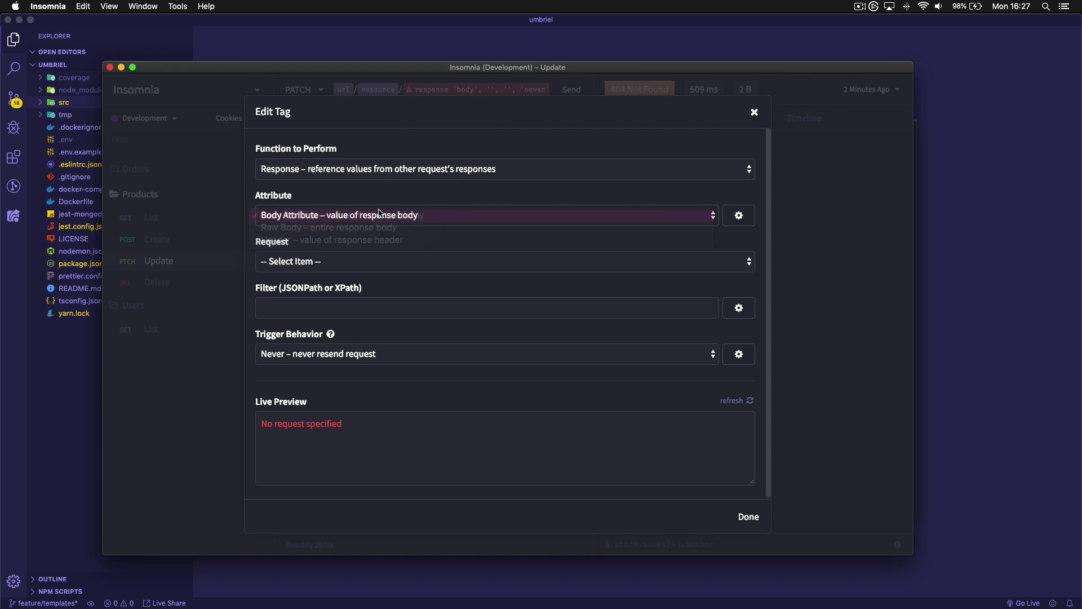
{"action": "left_click", "coordinate": [307, 265]}
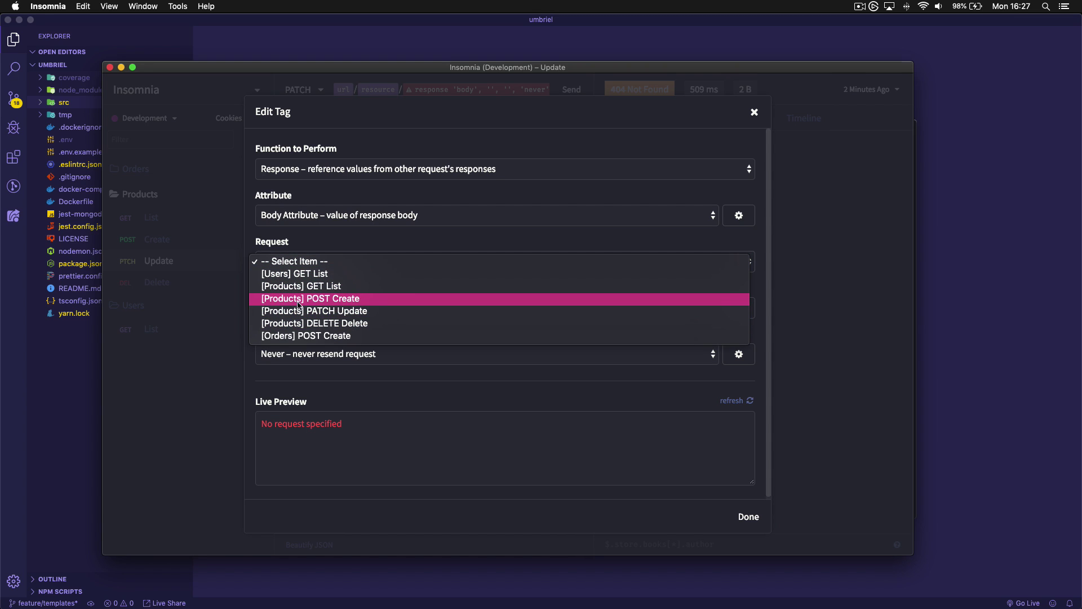
{"action": "left_click", "coordinate": [332, 301]}
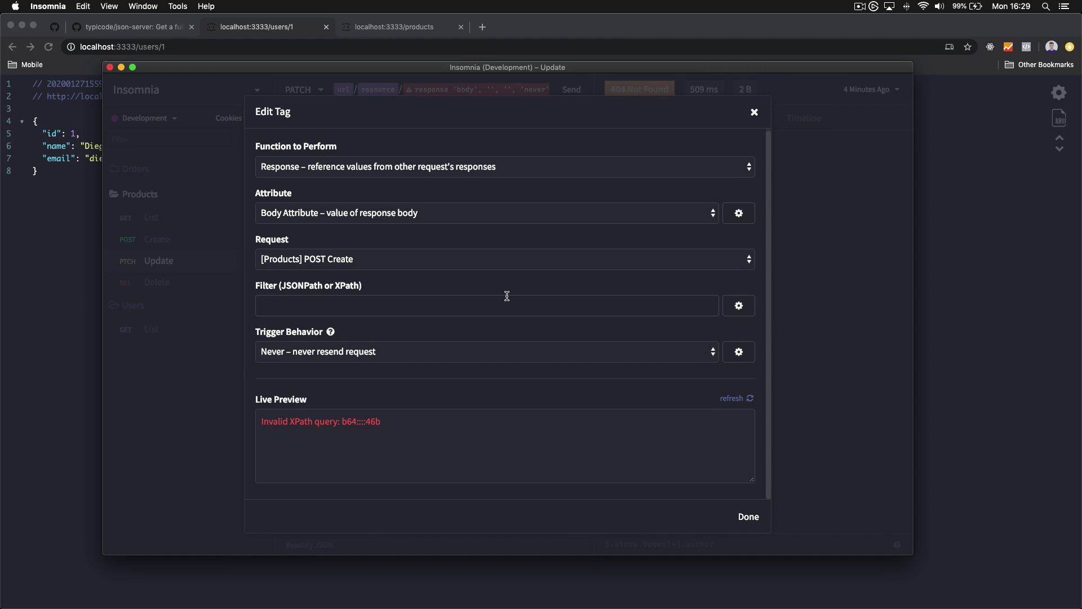
Set the tag's filter to $.id so the live preview shows 1
{"action": "type", "text": "$"}
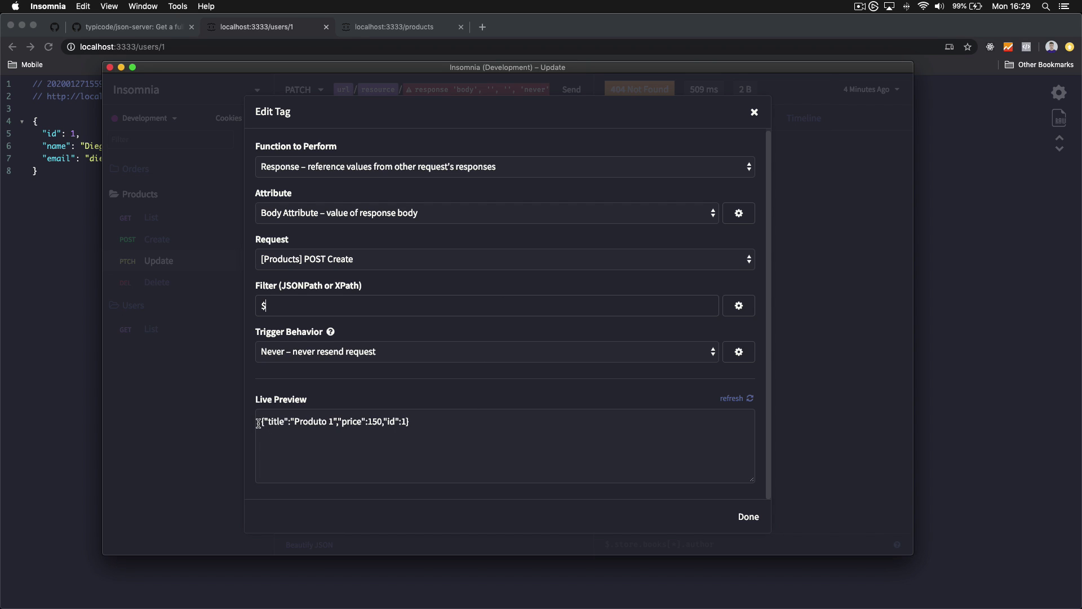
{"action": "left_click_drag", "start_coordinate": [258, 423], "coordinate": [435, 423]}
{"action": "left_click", "coordinate": [435, 423]}
{"action": "left_click", "coordinate": [298, 302]}
{"action": "key", "text": "super+a"}
{"action": "type", "text": "."}
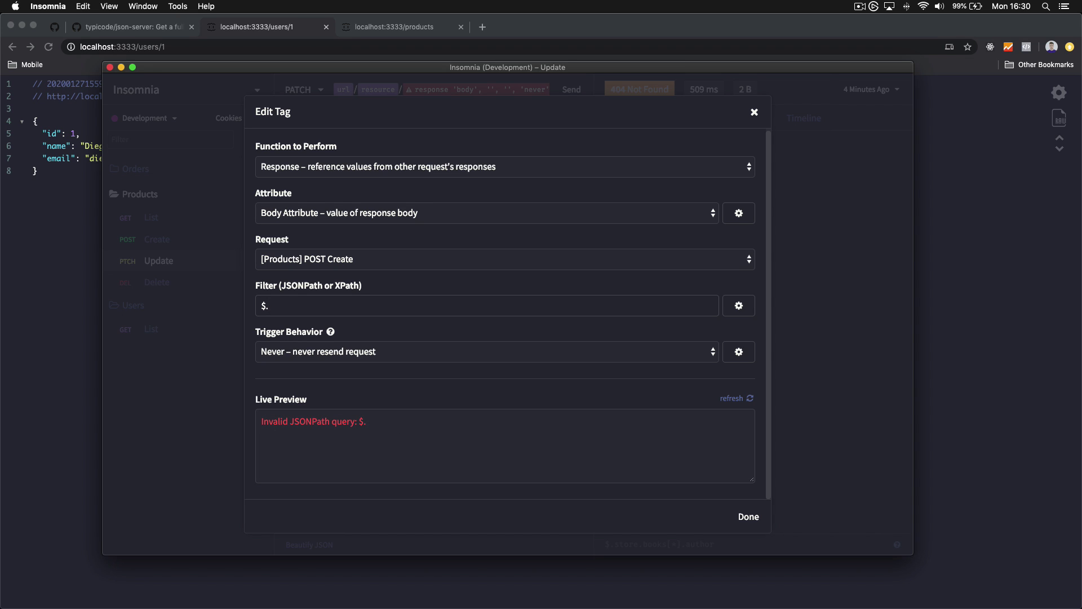
{"action": "type", "text": "title"}
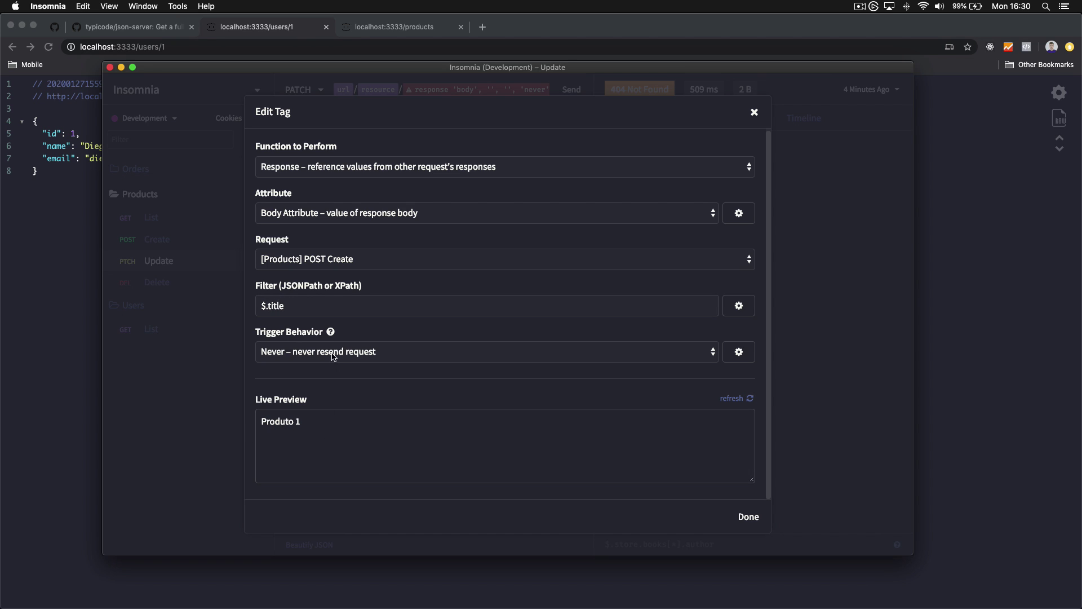
{"action": "double_click", "coordinate": [309, 305]}
{"action": "type", "text": "id"}
{"action": "mouse_move", "coordinate": [332, 333]}
Set the tag's trigger behavior to Always – resend request when needed, and confirm with Done
{"action": "left_click", "coordinate": [464, 358]}
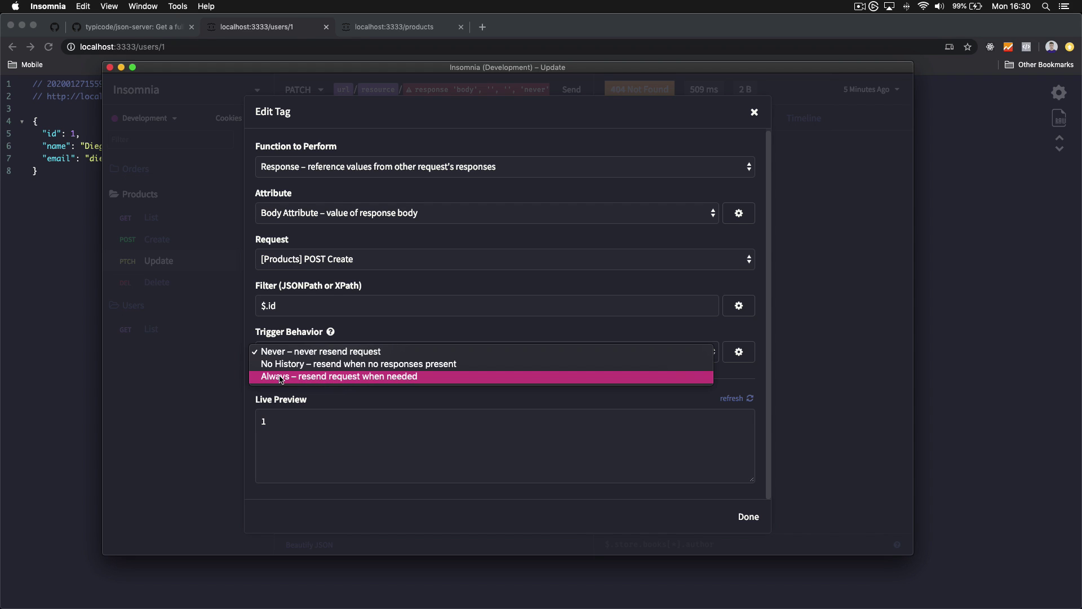
{"action": "left_click", "coordinate": [314, 381]}
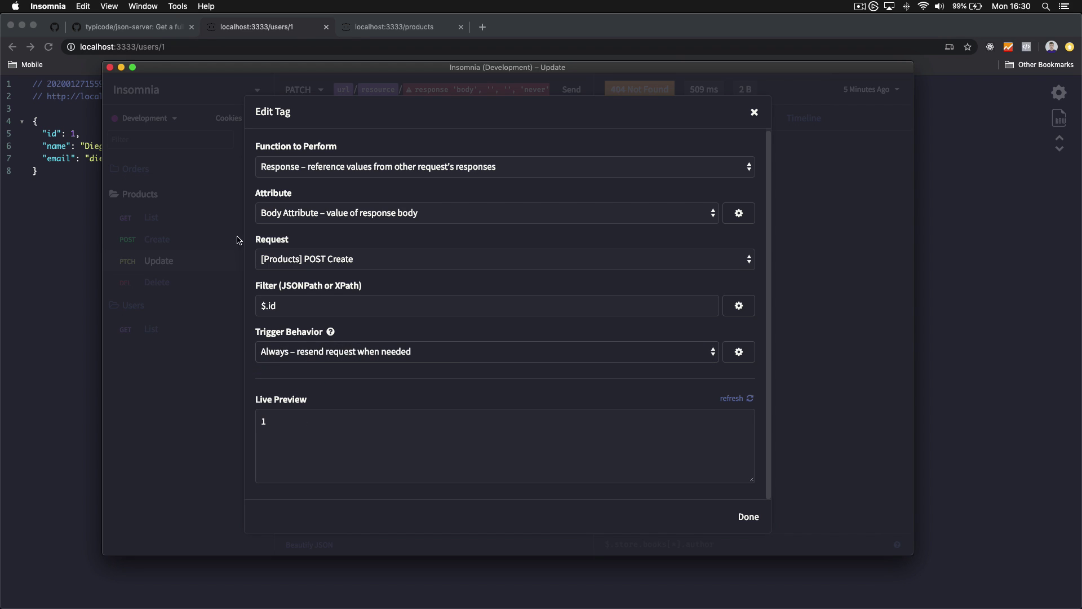
{"action": "left_click", "coordinate": [301, 350]}
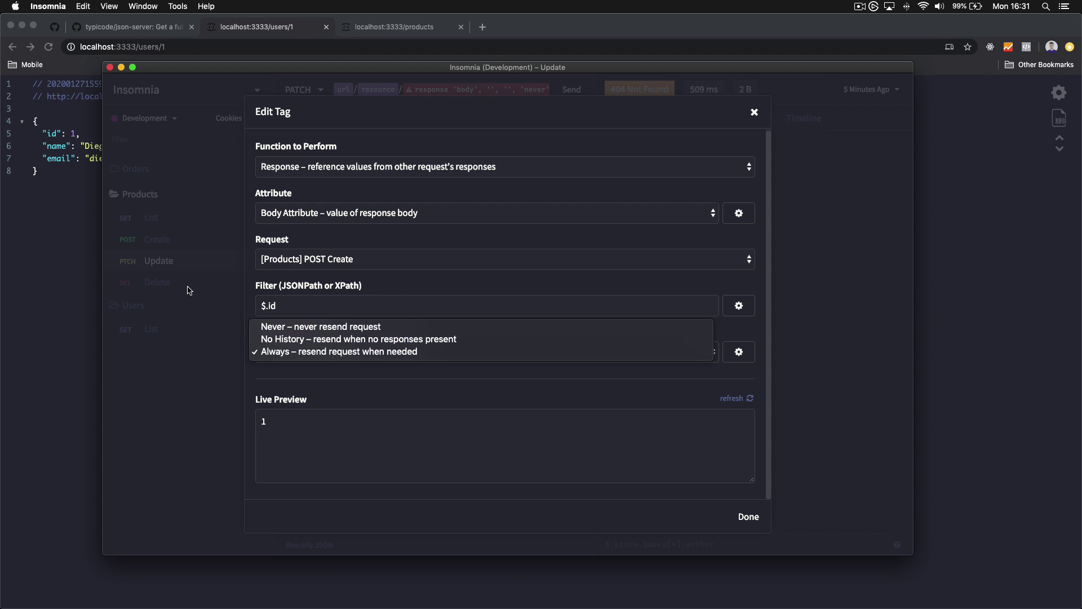
{"action": "left_click", "coordinate": [327, 351]}
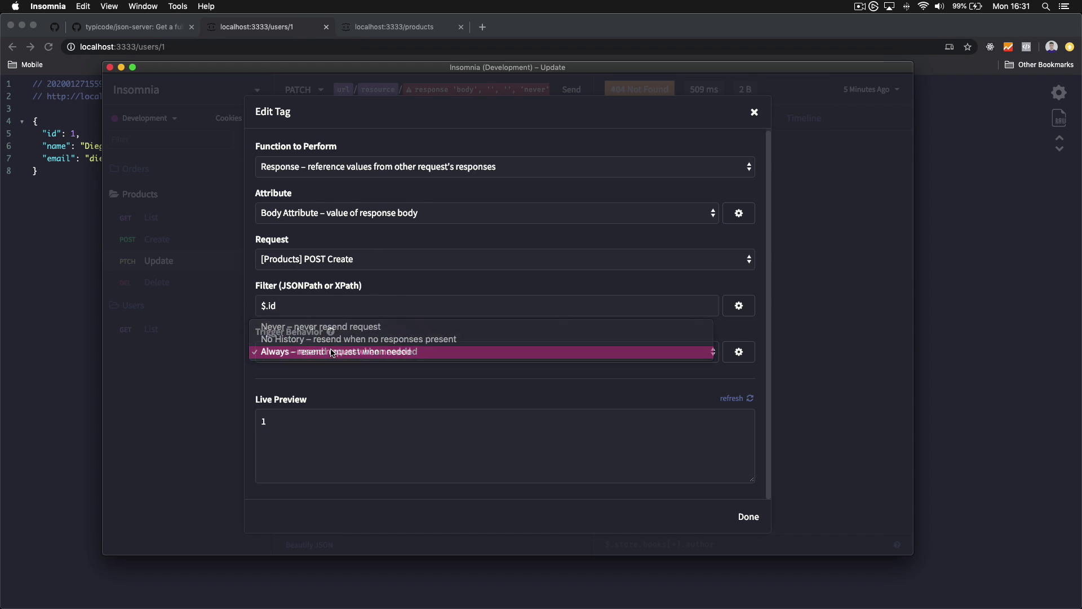
{"action": "left_click", "coordinate": [744, 352]}
{"action": "left_click", "coordinate": [519, 398]}
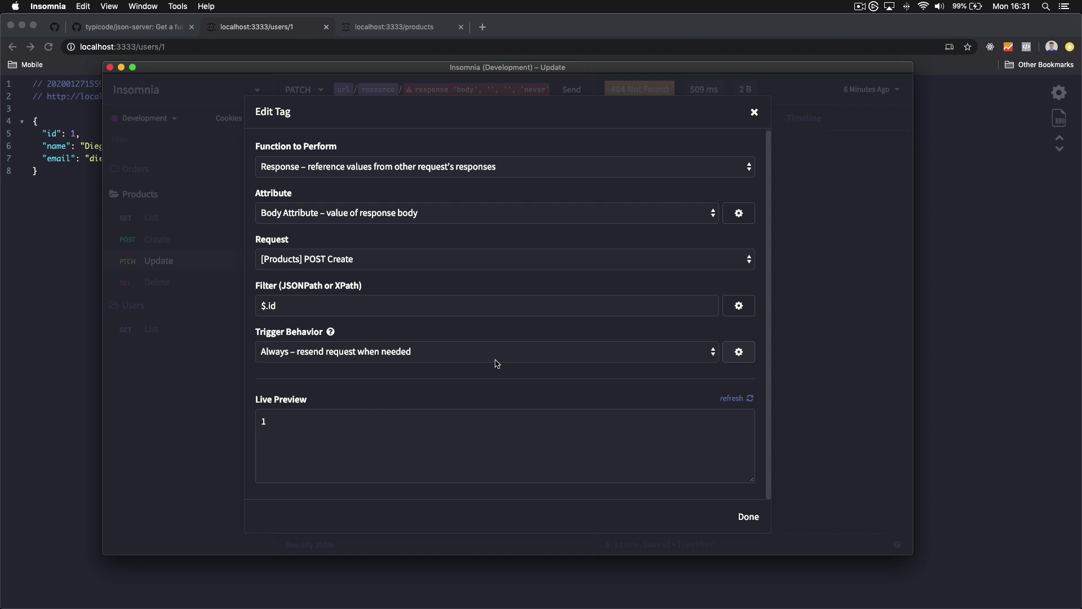
{"action": "left_click", "coordinate": [749, 517]}
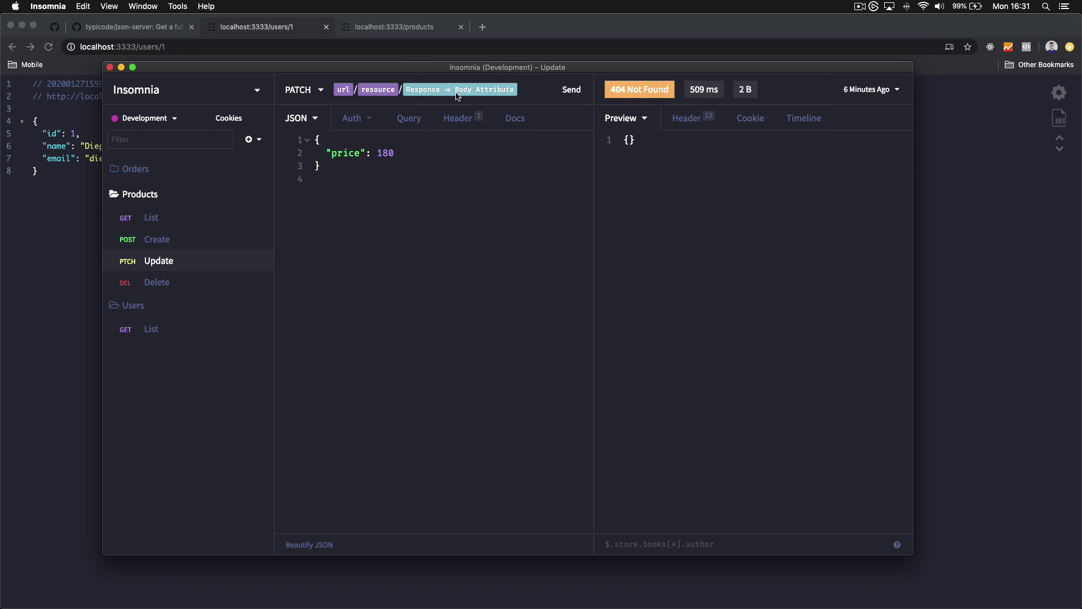
Send the Update request and check the 200 OK response with price 180
{"action": "left_click", "coordinate": [441, 151]}
{"action": "left_click_drag", "start_coordinate": [400, 160], "coordinate": [317, 152]}
{"action": "left_click", "coordinate": [370, 168]}
{"action": "left_click", "coordinate": [567, 92]}
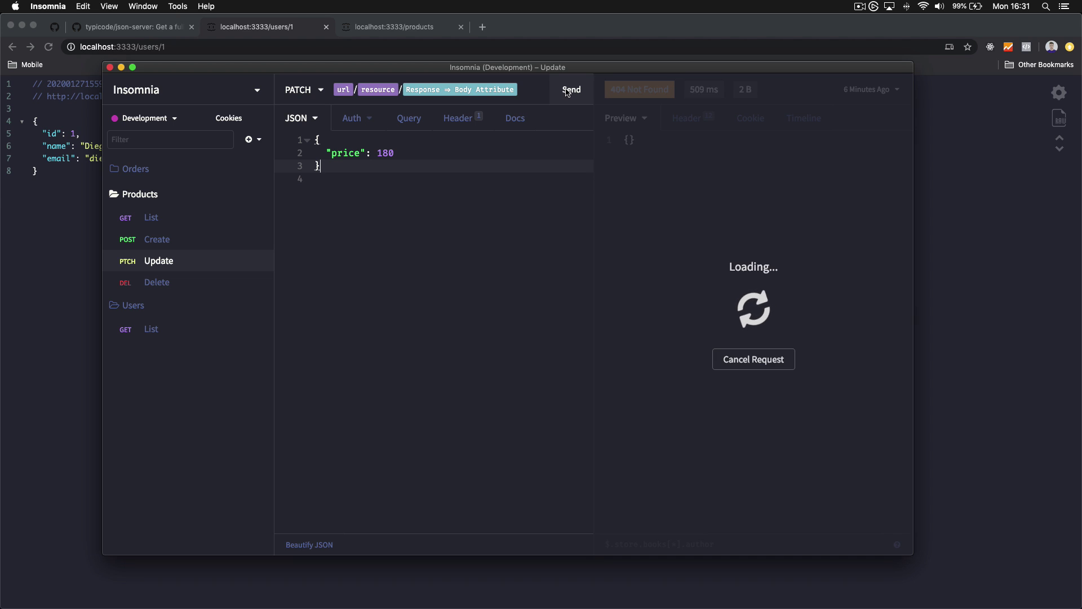
{"action": "left_click", "coordinate": [724, 193]}
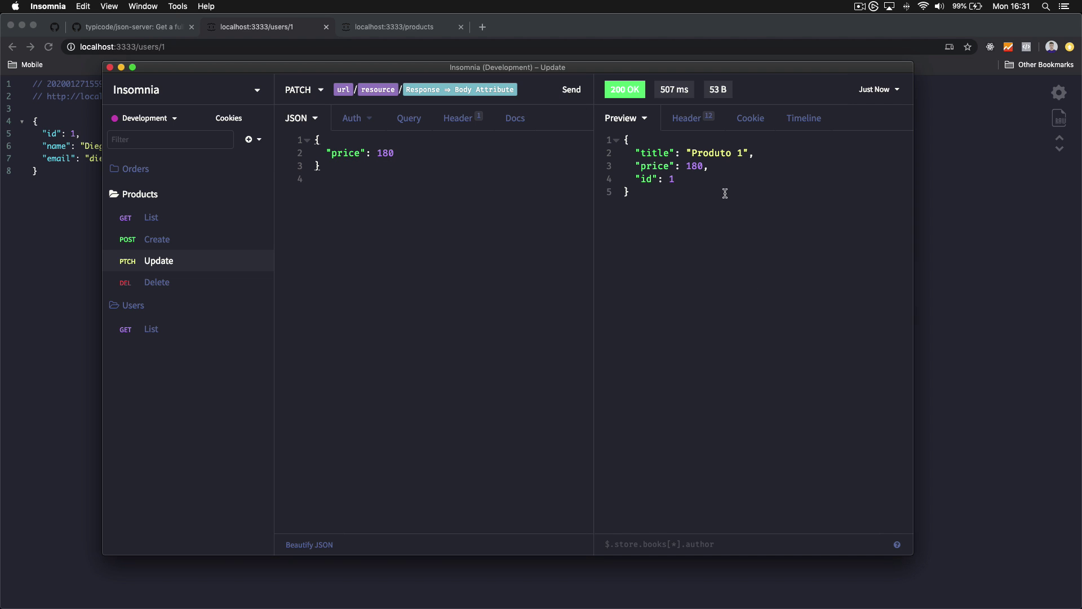
{"action": "left_click_drag", "start_coordinate": [633, 153], "coordinate": [768, 152]}
{"action": "left_click", "coordinate": [768, 152]}
{"action": "left_click_drag", "start_coordinate": [632, 177], "coordinate": [717, 176]}
{"action": "left_click", "coordinate": [717, 176]}
{"action": "double_click", "coordinate": [695, 168]}
{"action": "left_click", "coordinate": [538, 195]}
{"action": "left_click", "coordinate": [575, 99]}
Replace the 1 in the Delete URL with the copied response tag and send it
{"action": "left_click", "coordinate": [188, 289]}
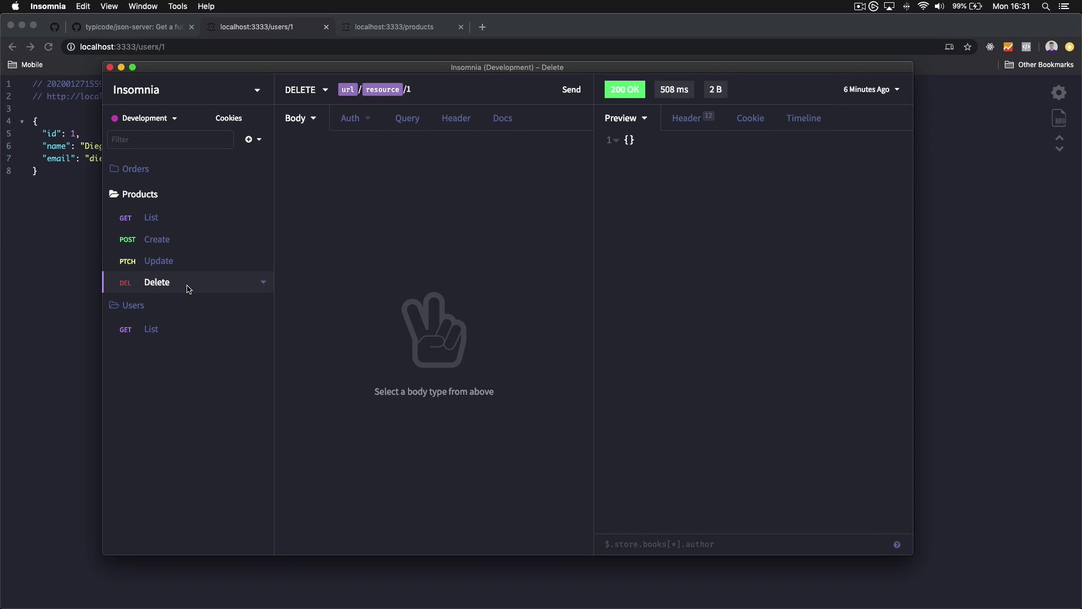
{"action": "left_click", "coordinate": [182, 267]}
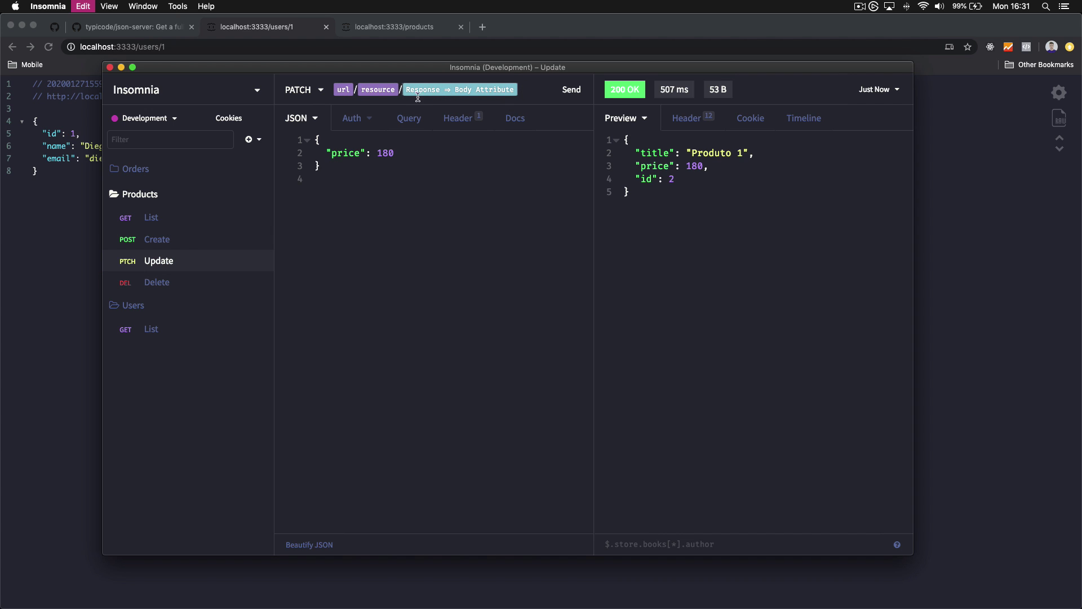
{"action": "left_click", "coordinate": [156, 282]}
{"action": "key", "text": "BackSpace"}
{"action": "key", "text": "ctrl+v"}
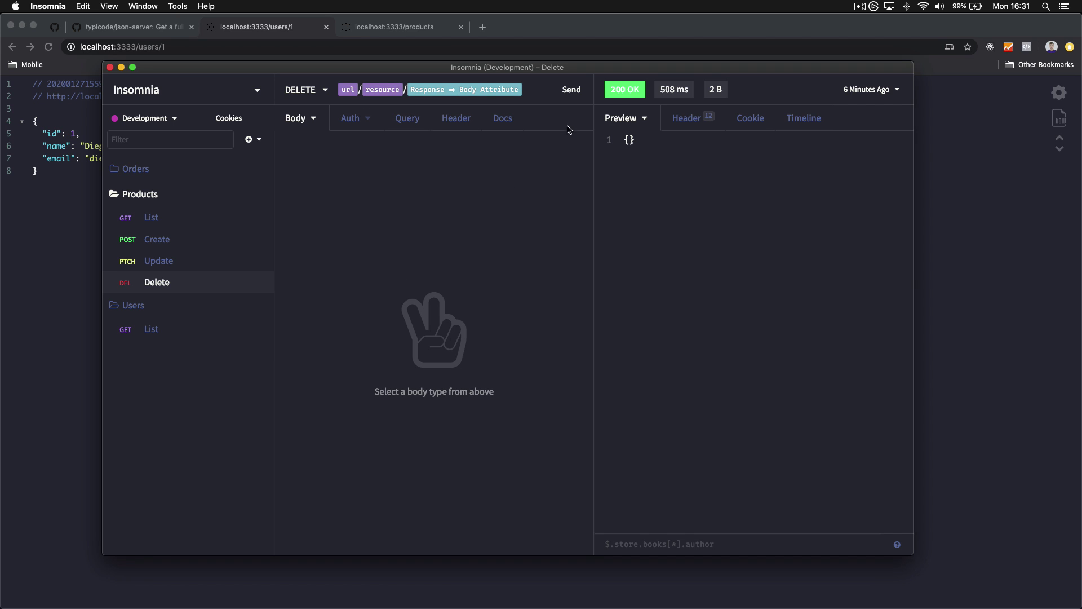
{"action": "left_click", "coordinate": [571, 100]}
Switch Users List auth to Bearer Token and insert a Response ⇒ Body Attribute tag as token
{"action": "left_click", "coordinate": [150, 329]}
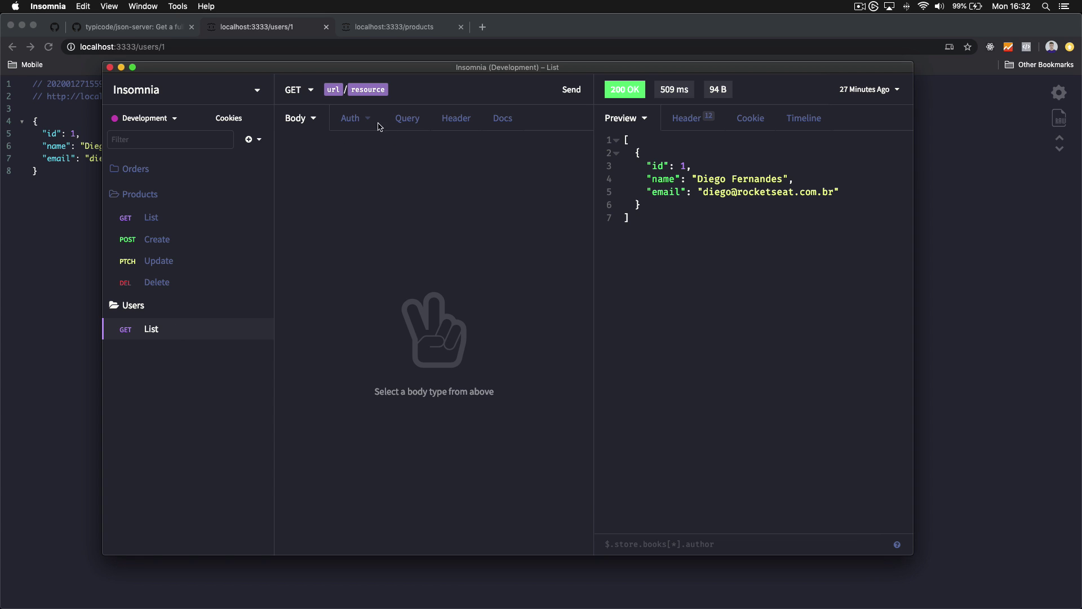
{"action": "left_click", "coordinate": [354, 121]}
{"action": "left_click", "coordinate": [367, 120]}
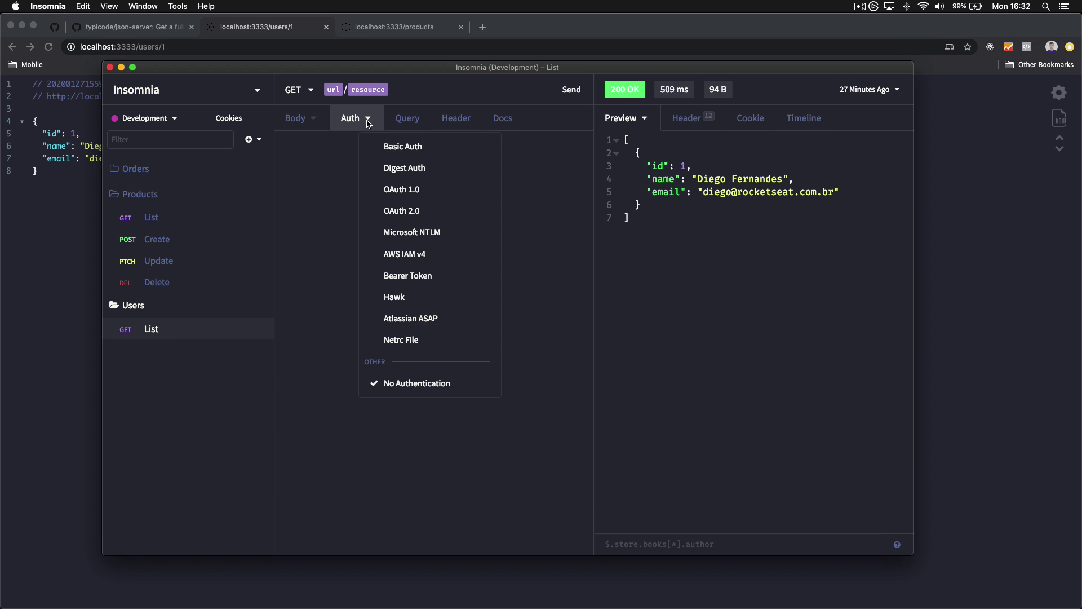
{"action": "left_click", "coordinate": [437, 276]}
{"action": "left_click", "coordinate": [366, 158]}
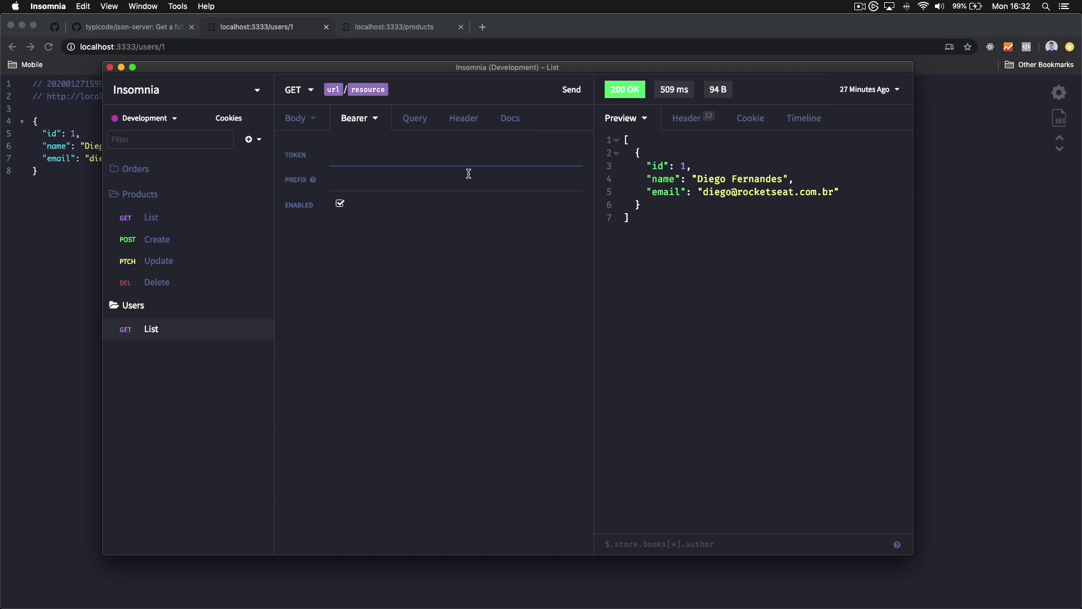
{"action": "key", "text": "ctrl+space"}
{"action": "scroll", "coordinate": [456, 231], "scroll_direction": "down", "scroll_amount": 5}
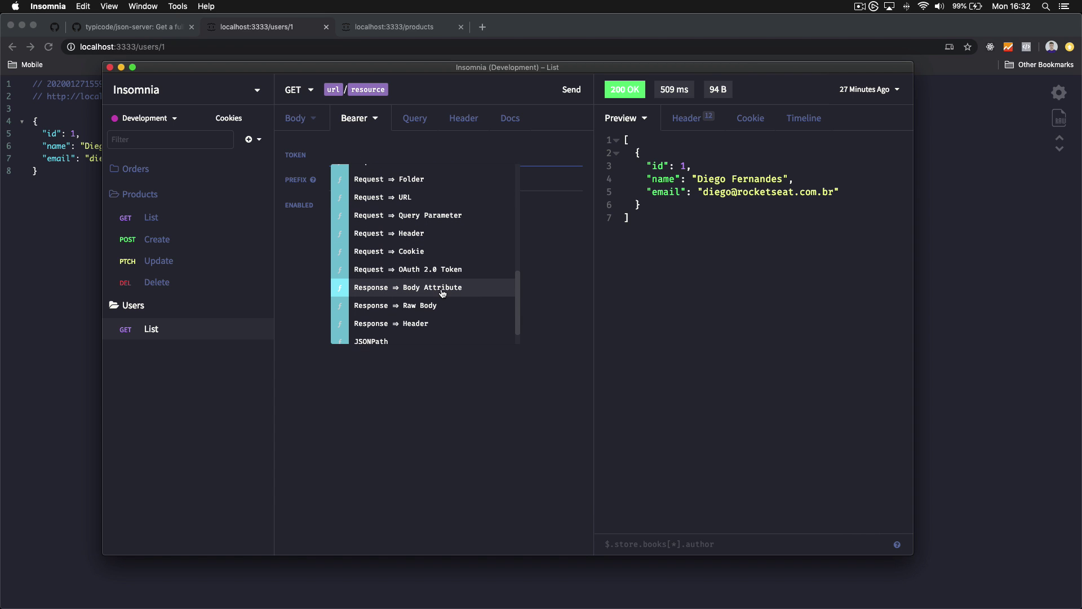
{"action": "left_click", "coordinate": [443, 288]}
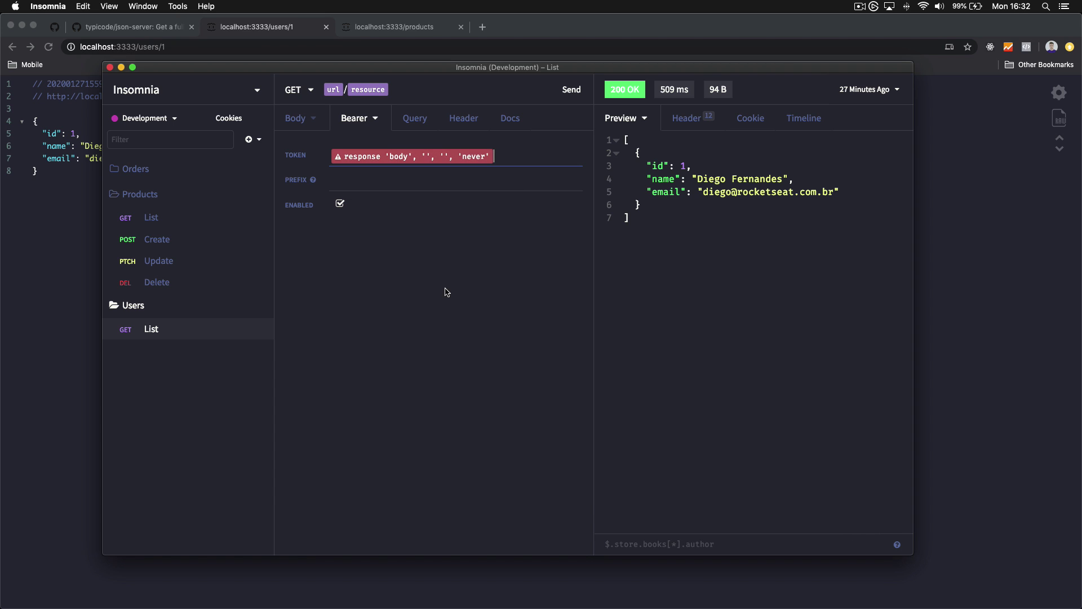
Configure the tag to read [Users] GET List, filter $.token, with No History trigger
{"action": "left_click", "coordinate": [442, 162]}
{"action": "left_click", "coordinate": [349, 258]}
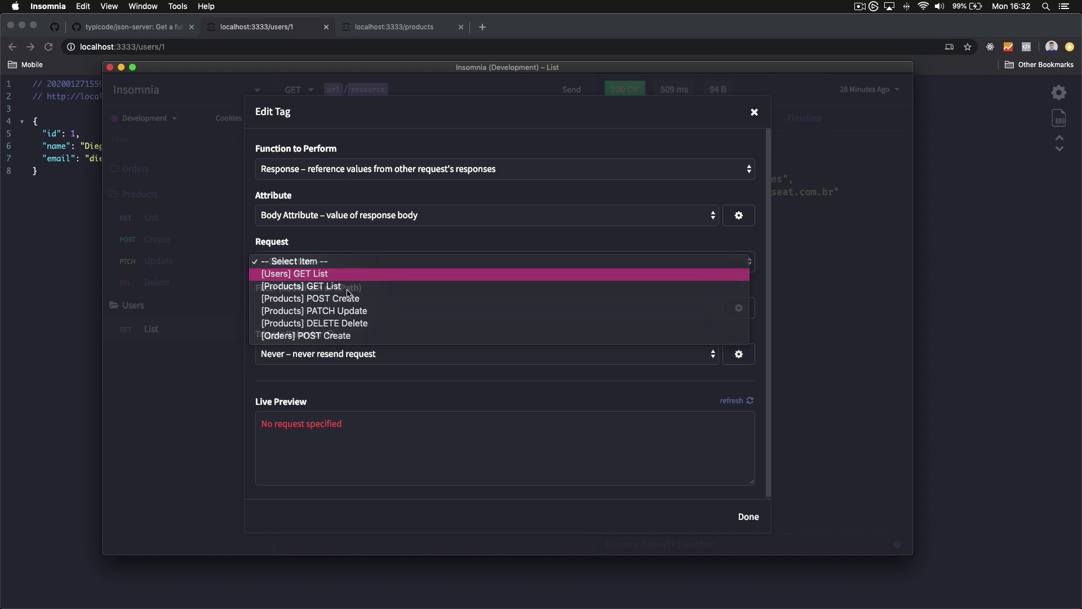
{"action": "left_click", "coordinate": [346, 274]}
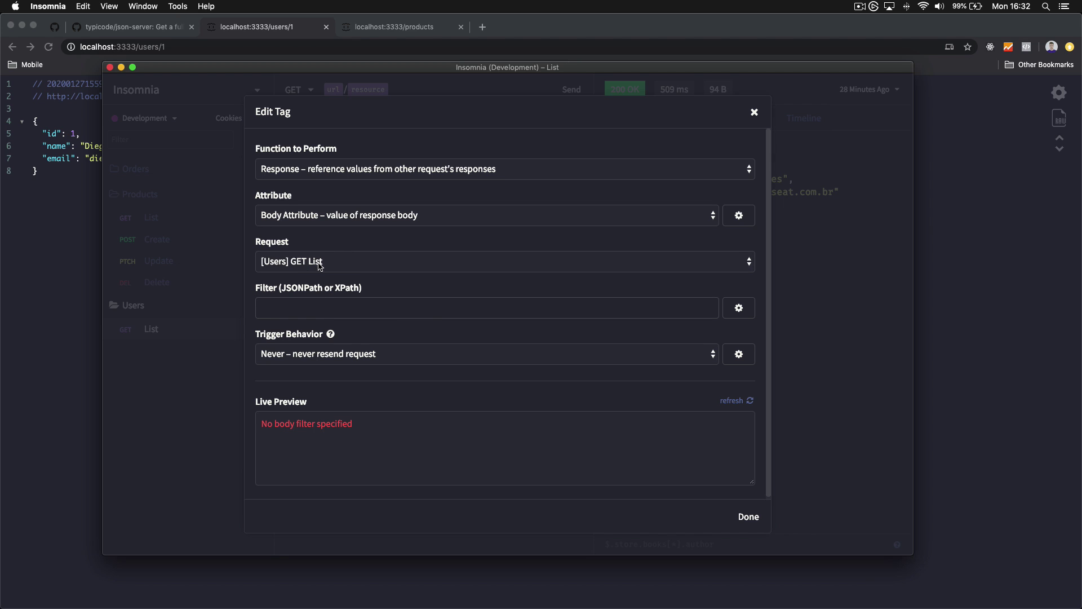
{"action": "type", "text": "$/users"}
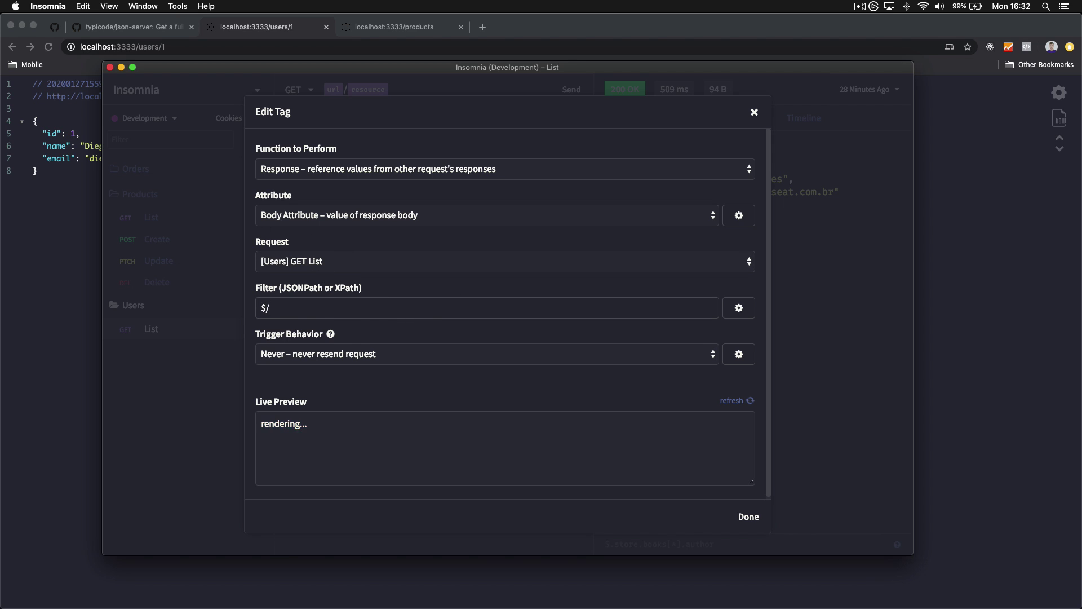
{"action": "key", "text": "BackSpace"}
{"action": "key", "text": "BackSpace"}
{"action": "key", "text": "BackSpace"}
{"action": "key", "text": "BackSpace"}
{"action": "key", "text": "BackSpace"}
{"action": "key", "text": "BackSpace"}
{"action": "type", "text": ".token"}
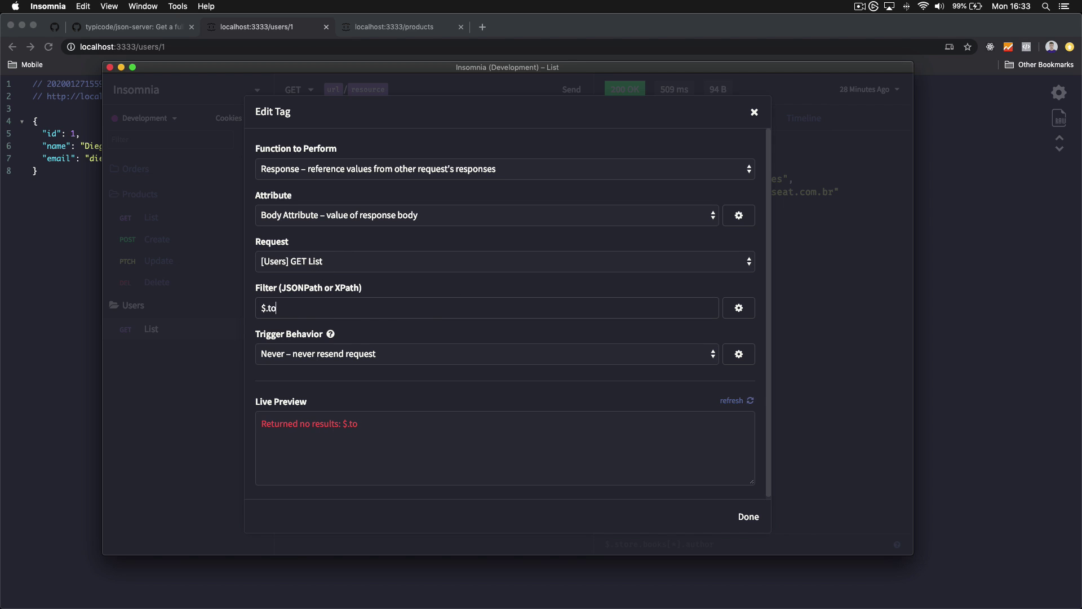
{"action": "left_click", "coordinate": [372, 359]}
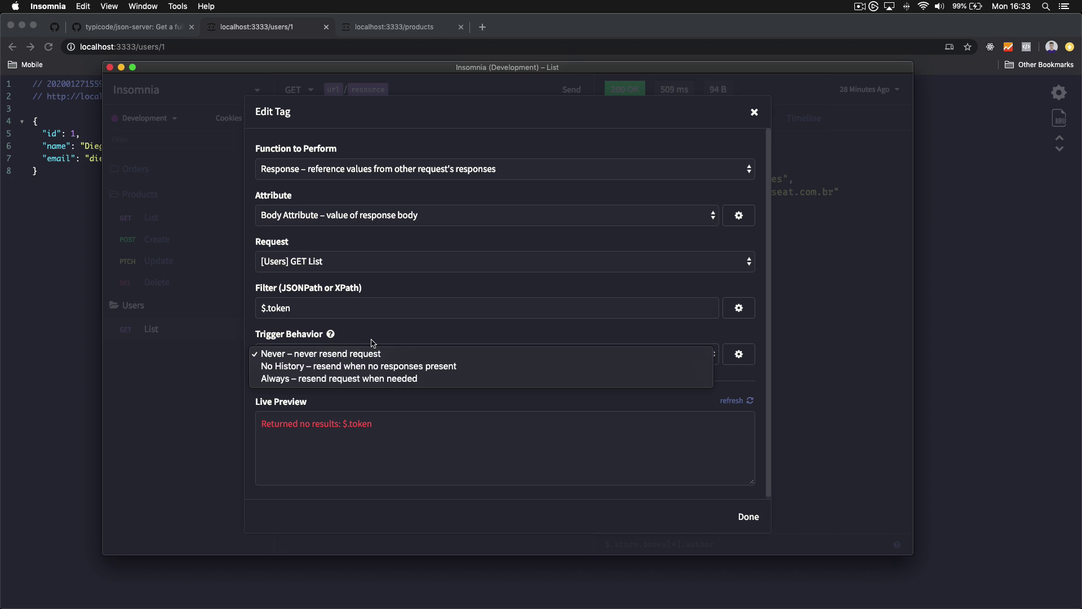
{"action": "left_click", "coordinate": [309, 364]}
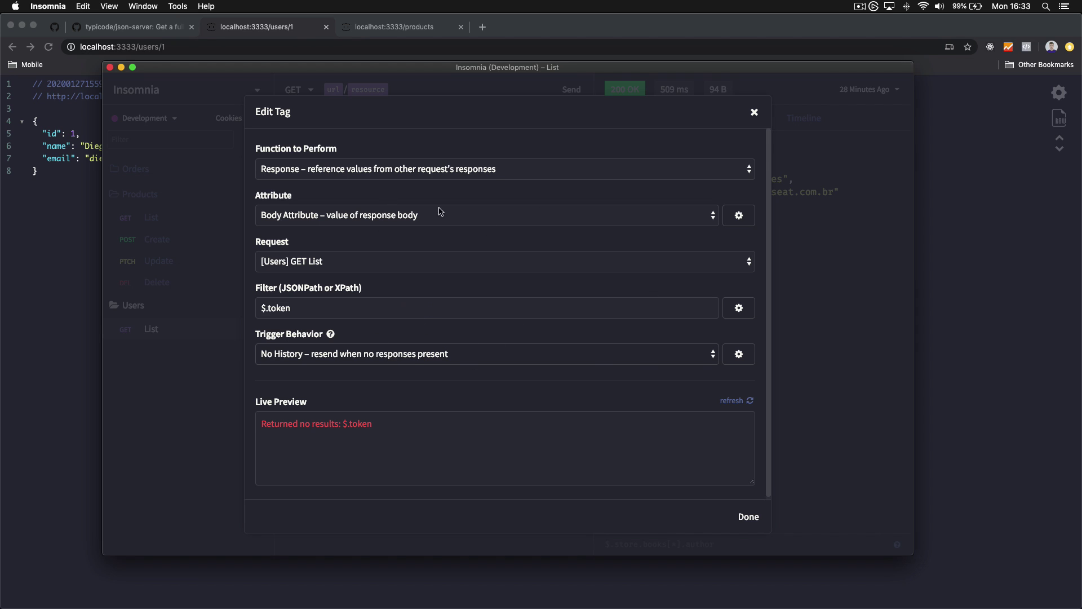
{"action": "left_click", "coordinate": [377, 355]}
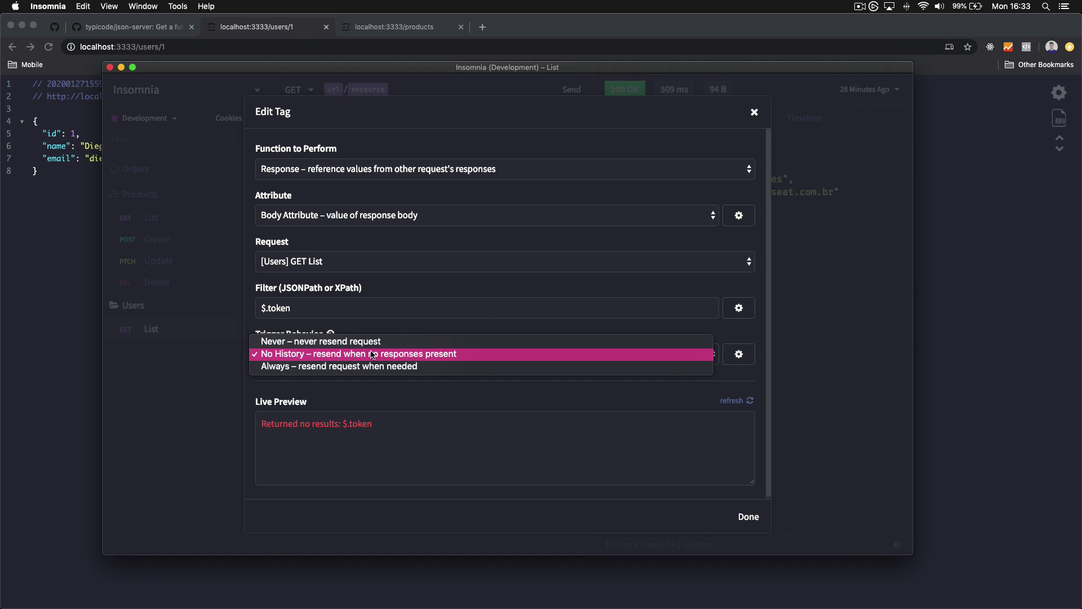
{"action": "left_click", "coordinate": [324, 355]}
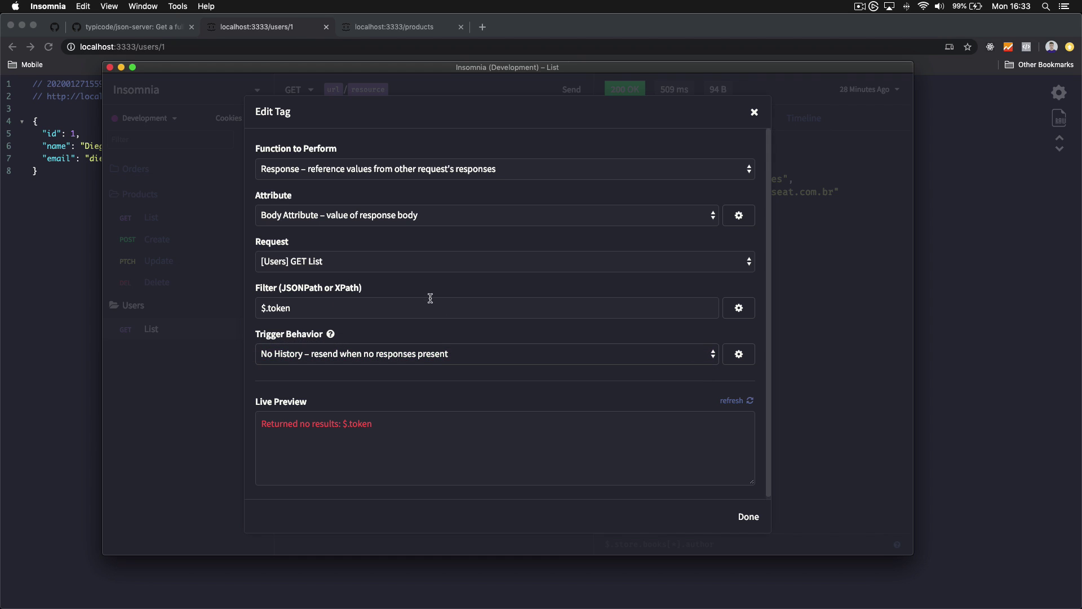
{"action": "left_click", "coordinate": [754, 111]}
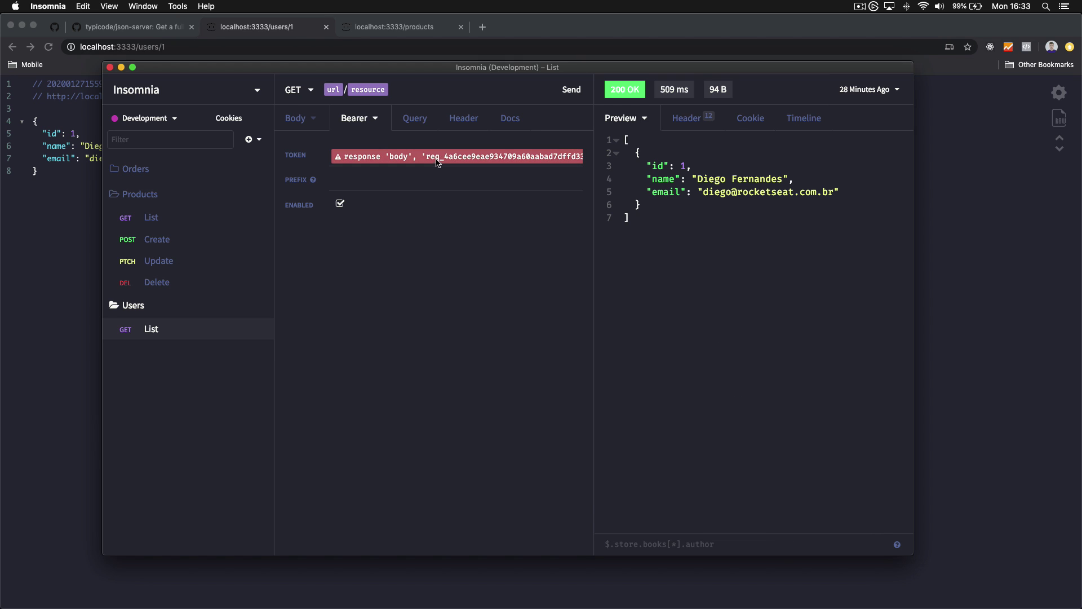
Delete the response tag from the Bearer token field
{"action": "left_click", "coordinate": [331, 156]}
{"action": "key", "text": "End"}
{"action": "key", "text": "BackSpace"}
{"action": "key", "text": "ctrl+super+space"}
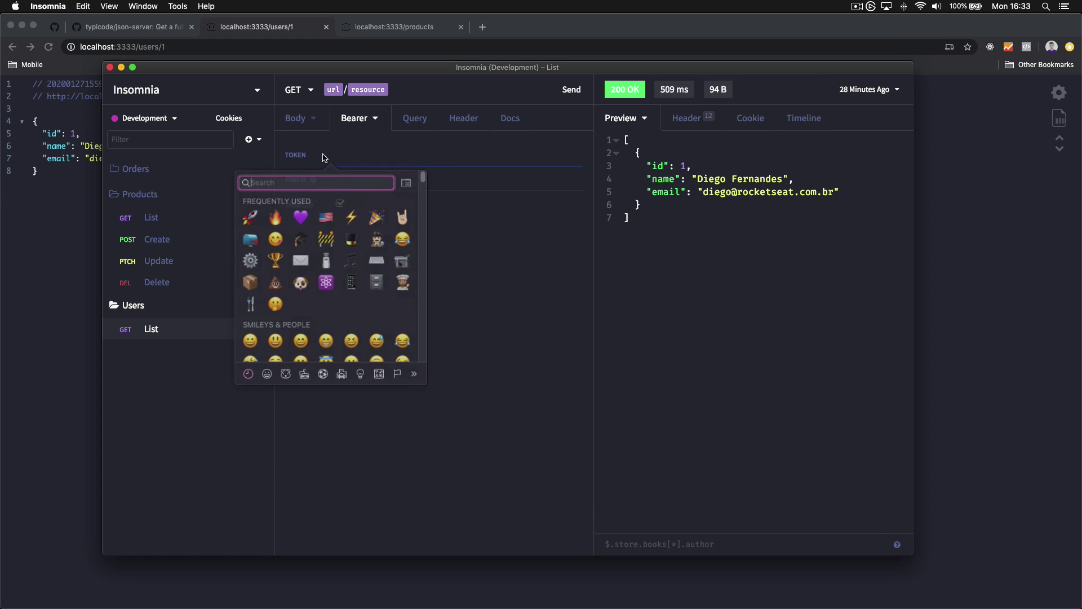
{"action": "key", "text": "Escape"}
{"action": "key", "text": "super+space"}
{"action": "key", "text": "Escape"}
Browse the template tag list with Ctrl+Space, then dismiss it without inserting anything
{"action": "key", "text": "ctrl+space"}
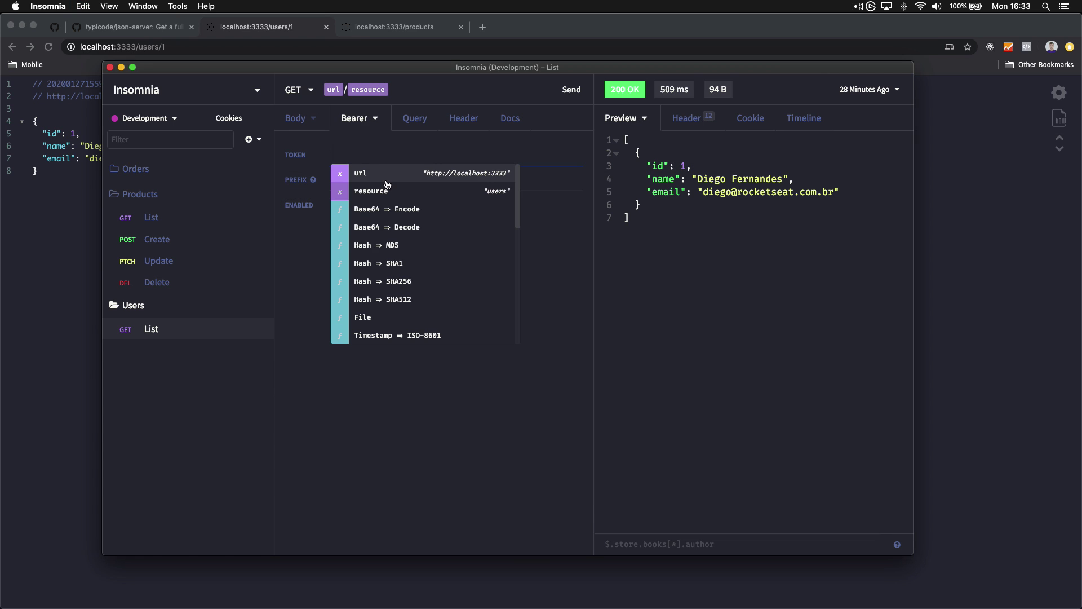
{"action": "scroll", "coordinate": [387, 185], "scroll_direction": "down", "scroll_amount": 5}
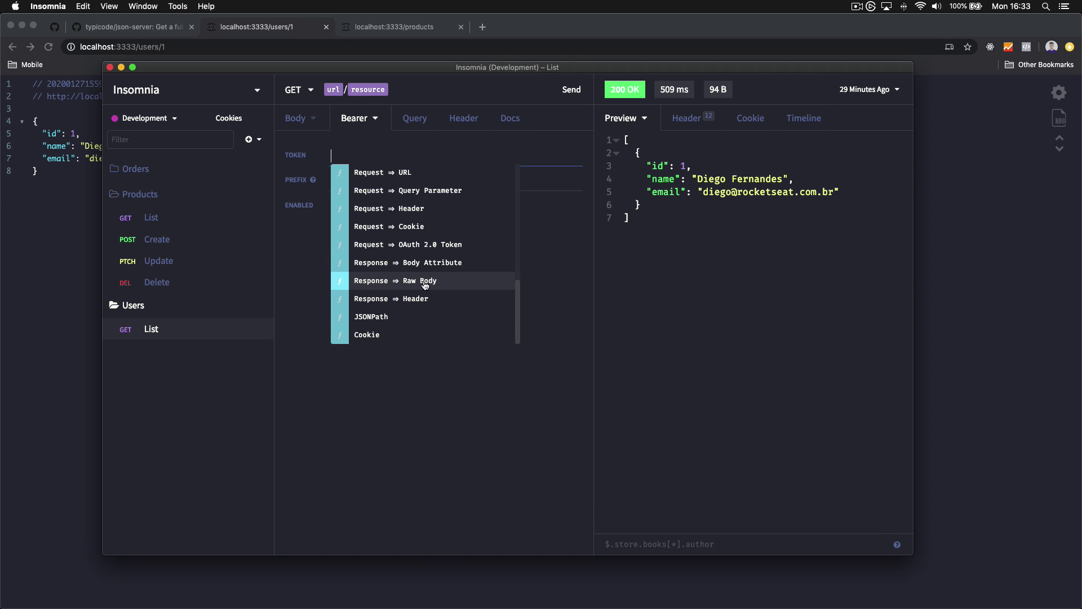
{"action": "scroll", "coordinate": [425, 288], "scroll_direction": "up", "scroll_amount": 5}
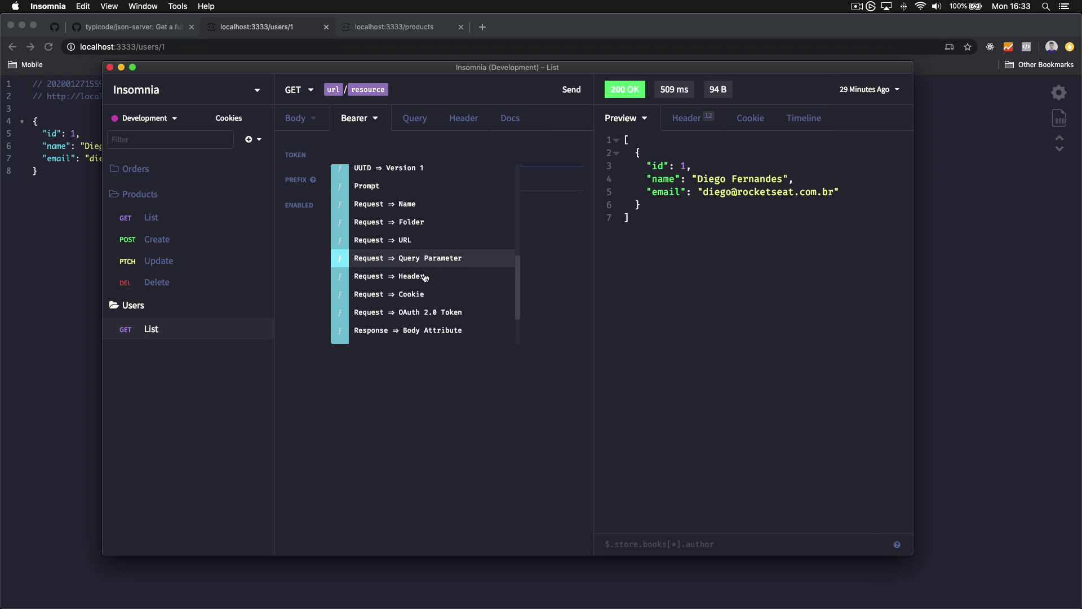
{"action": "scroll", "coordinate": [442, 329], "scroll_direction": "down", "scroll_amount": 1}
{"action": "scroll", "coordinate": [442, 327], "scroll_direction": "up", "scroll_amount": 1}
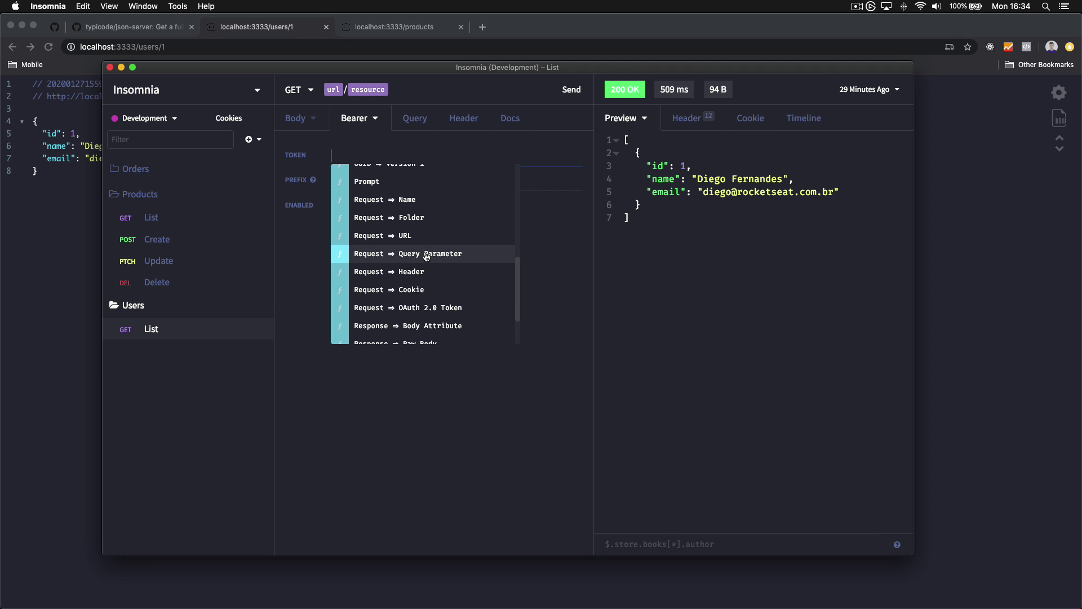
{"action": "scroll", "coordinate": [434, 278], "scroll_direction": "up", "scroll_amount": 5}
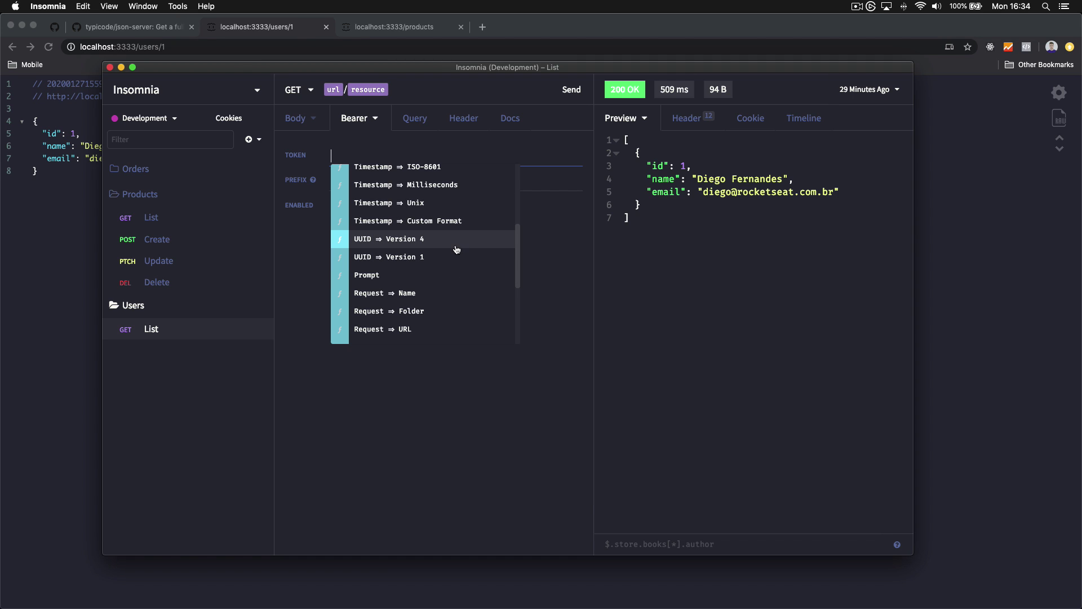
{"action": "left_click", "coordinate": [313, 284]}
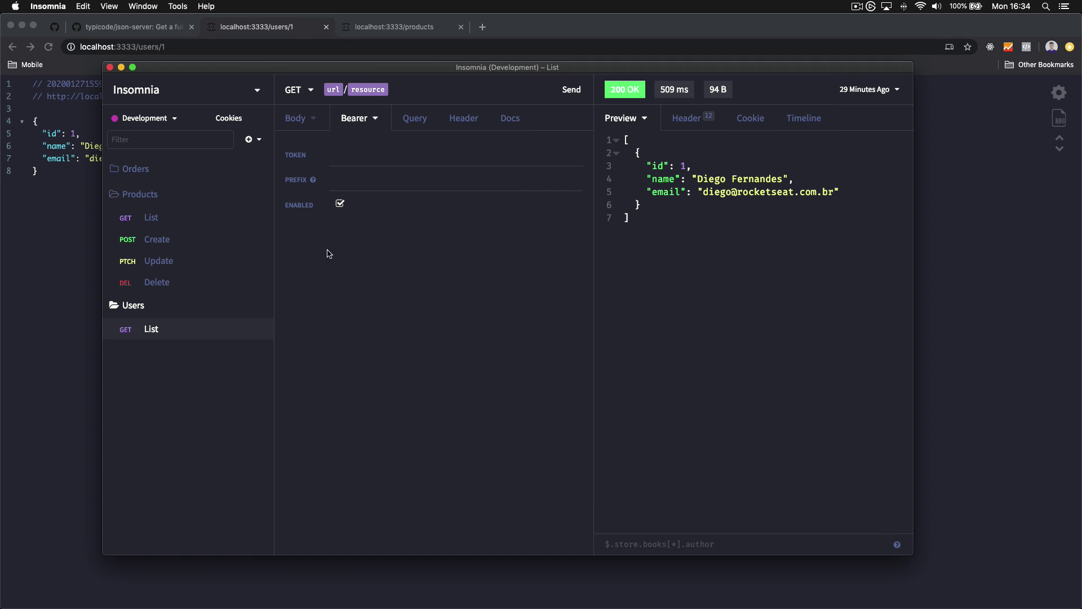
In the Products Update JSON body, replace the price 180 with a Prompt tag
{"action": "left_click", "coordinate": [190, 260]}
{"action": "left_click", "coordinate": [300, 121]}
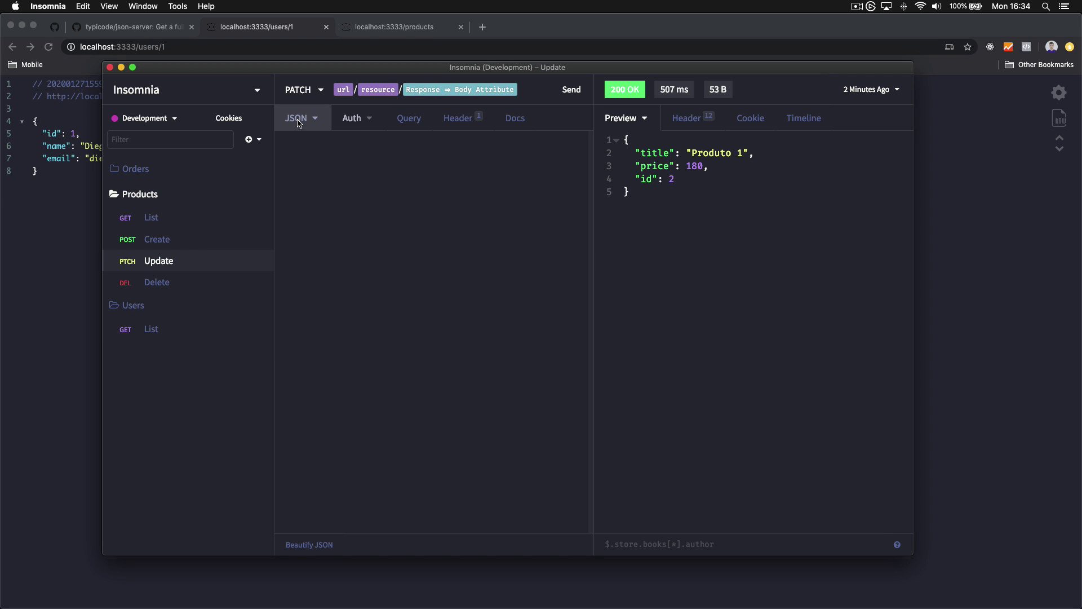
{"action": "double_click", "coordinate": [395, 154]}
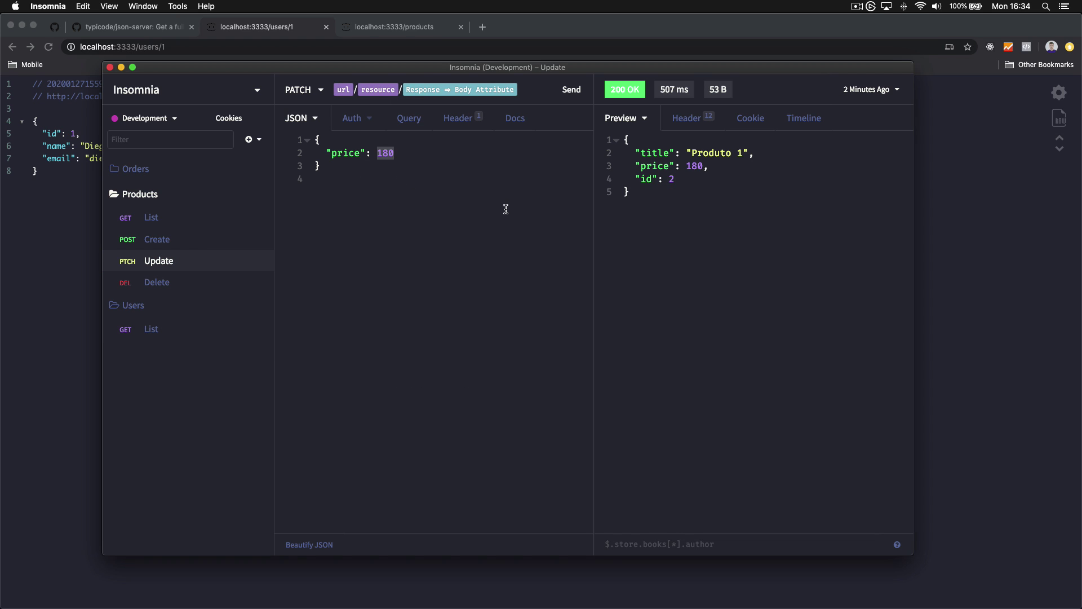
{"action": "key", "text": "BackSpace"}
{"action": "key", "text": "ctrl+space"}
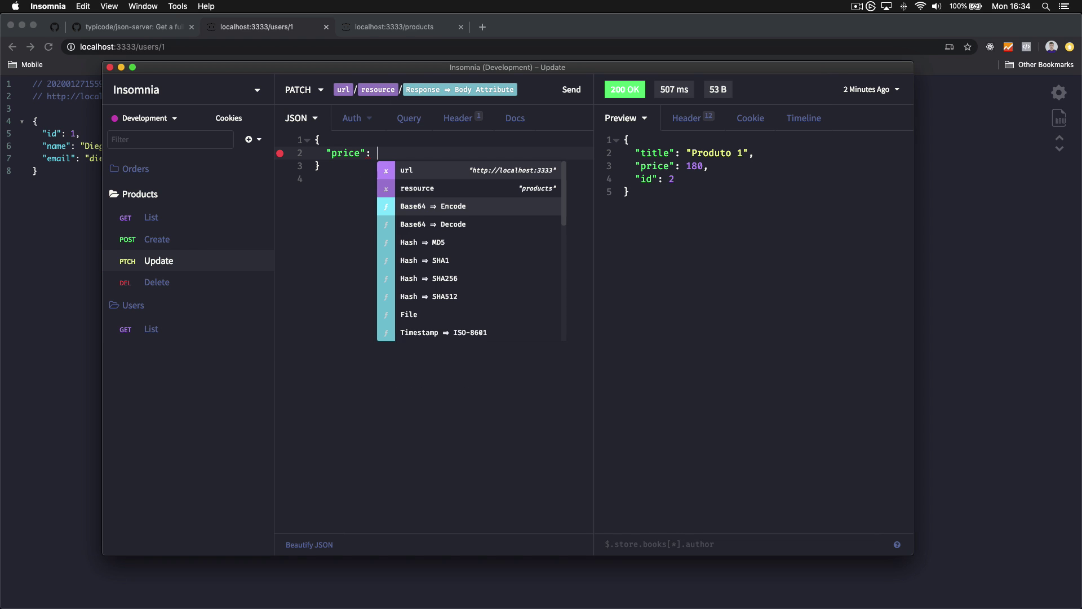
{"action": "type", "text": "prom"}
{"action": "key", "text": "Return"}
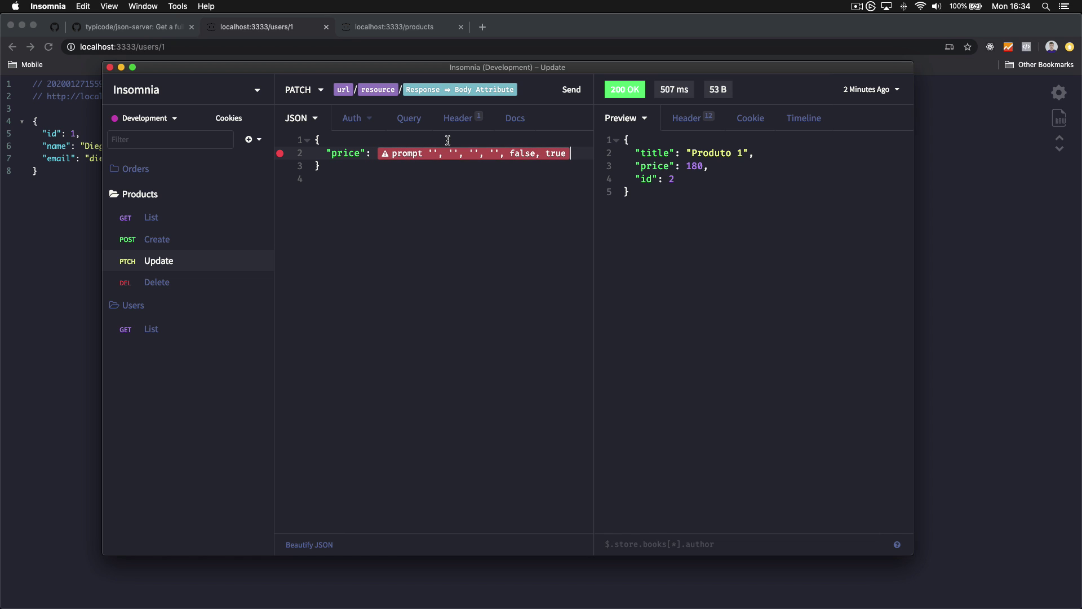
Give the Prompt tag title price, label Preço, default value 0 and storage key price
{"action": "left_click", "coordinate": [451, 154]}
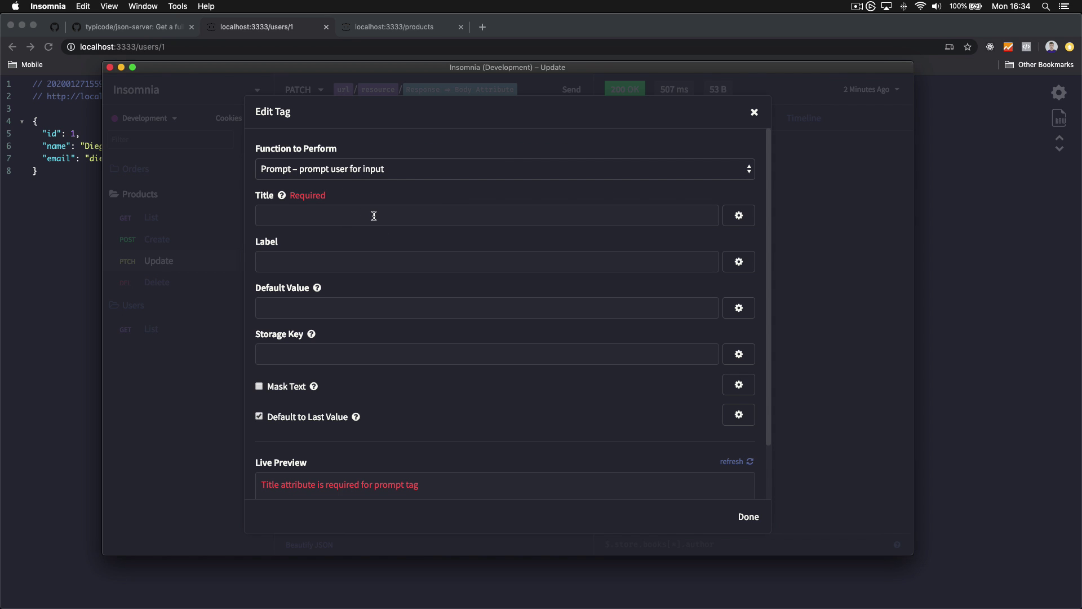
{"action": "mouse_move", "coordinate": [284, 195]}
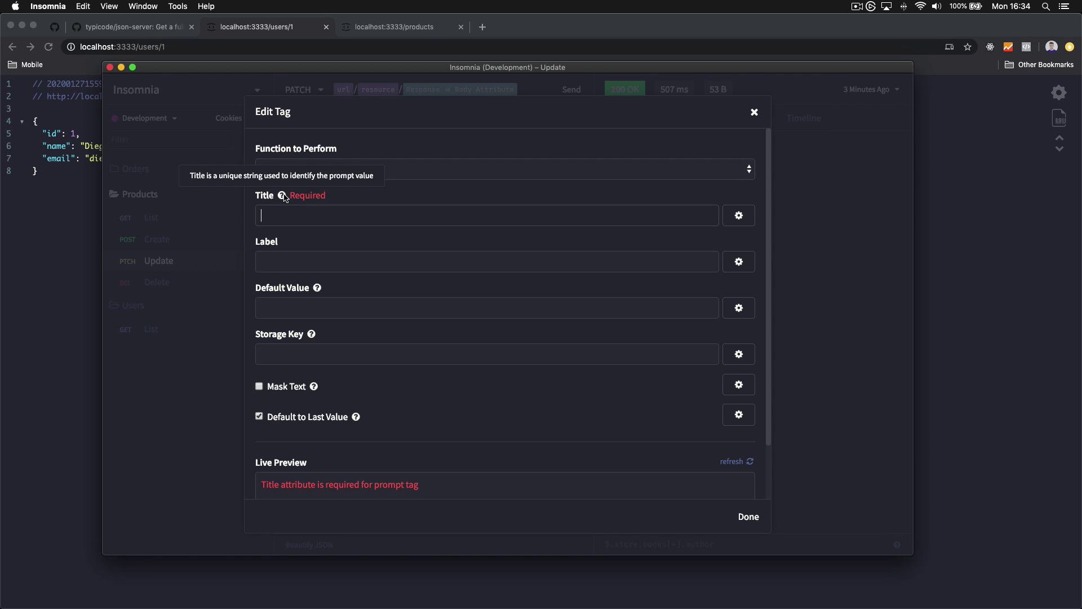
{"action": "left_click", "coordinate": [369, 209]}
{"action": "type", "text": "price"}
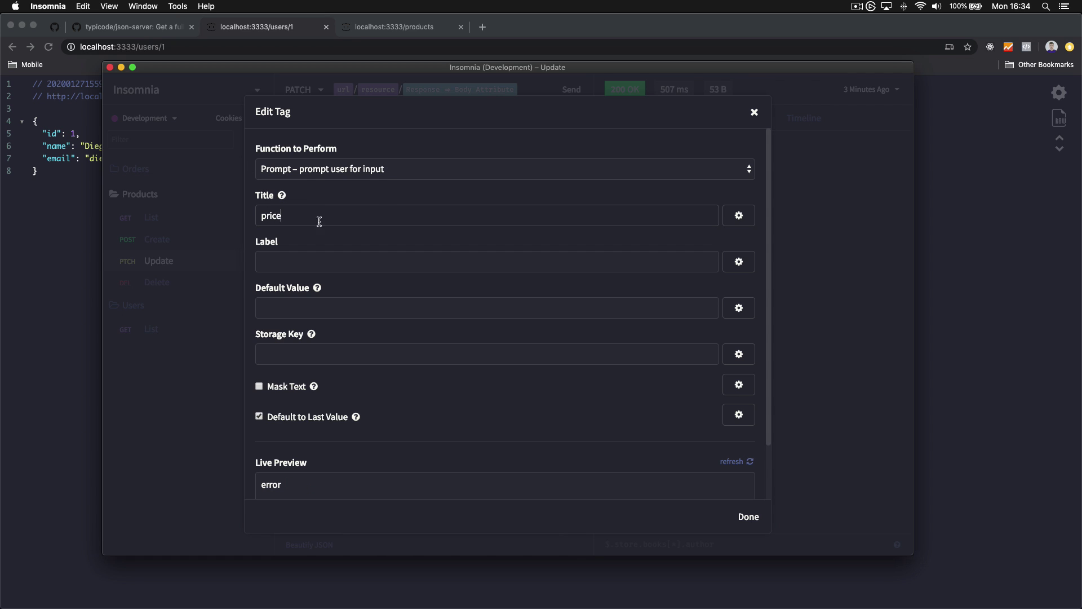
{"action": "left_click", "coordinate": [424, 266]}
{"action": "type", "text": "Preço"}
{"action": "scroll", "coordinate": [364, 251], "scroll_direction": "down", "scroll_amount": 2}
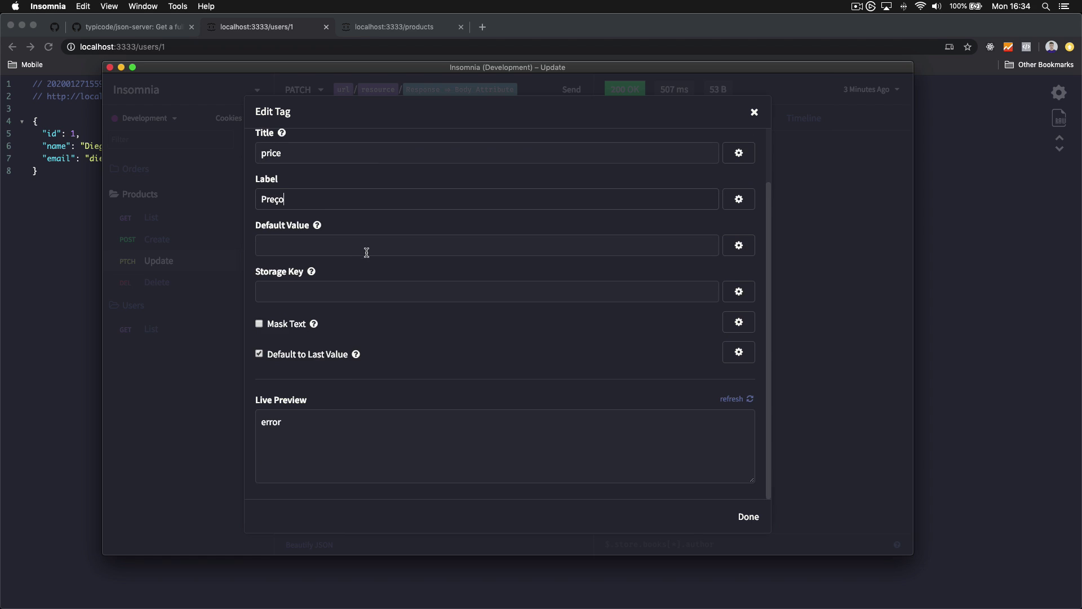
{"action": "scroll", "coordinate": [366, 252], "scroll_direction": "up", "scroll_amount": 1}
{"action": "left_click", "coordinate": [364, 251]}
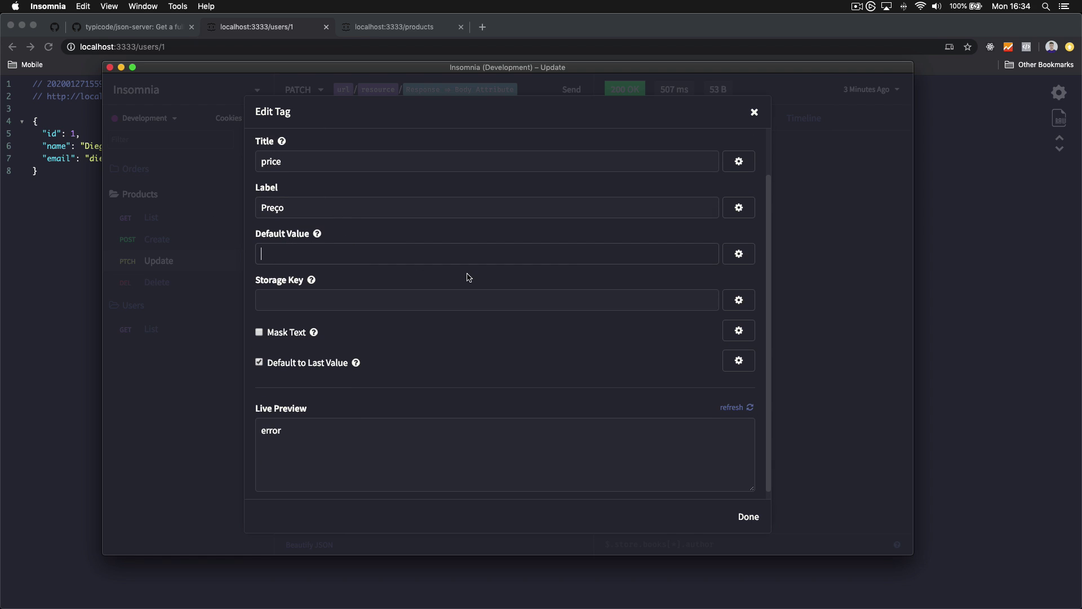
{"action": "type", "text": "0"}
{"action": "left_click", "coordinate": [427, 296]}
{"action": "type", "text": "price"}
{"action": "double_click", "coordinate": [270, 299]}
{"action": "left_click_drag", "start_coordinate": [256, 295], "coordinate": [320, 300]}
{"action": "left_click", "coordinate": [333, 299]}
{"action": "scroll", "coordinate": [422, 369], "scroll_direction": "down", "scroll_amount": 1}
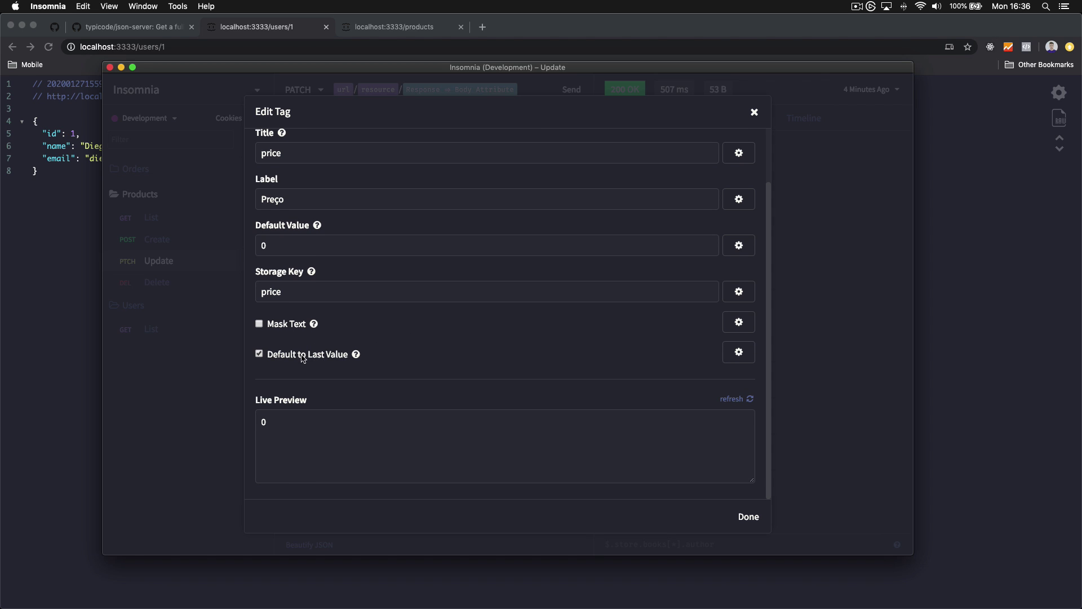
{"action": "left_click", "coordinate": [748, 516]}
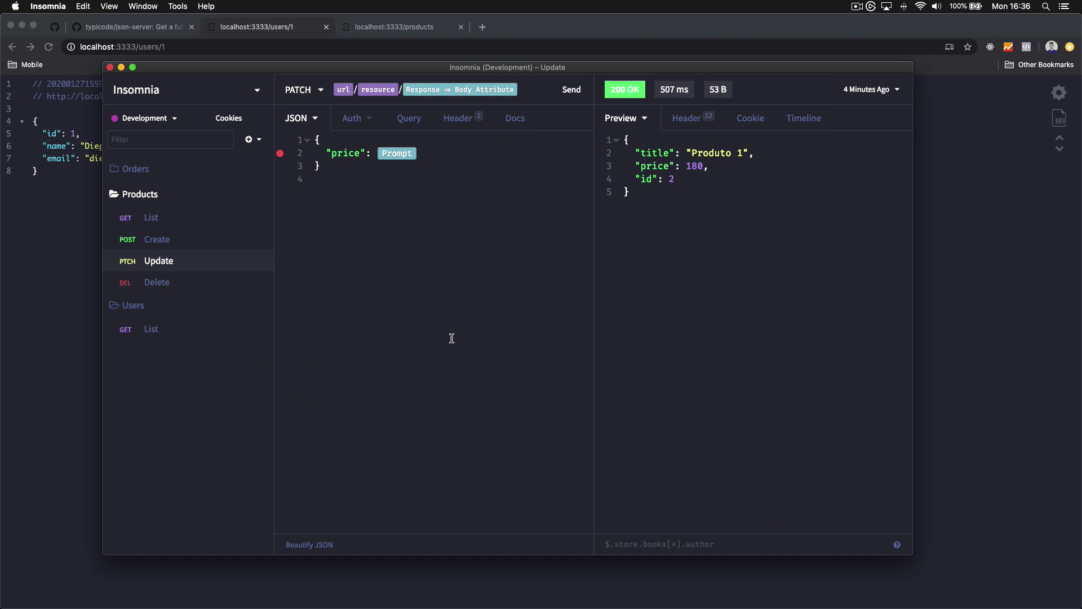
Wrap the Prompt tag on the price line in quotes to fix the JSON error
{"action": "mouse_move", "coordinate": [286, 159]}
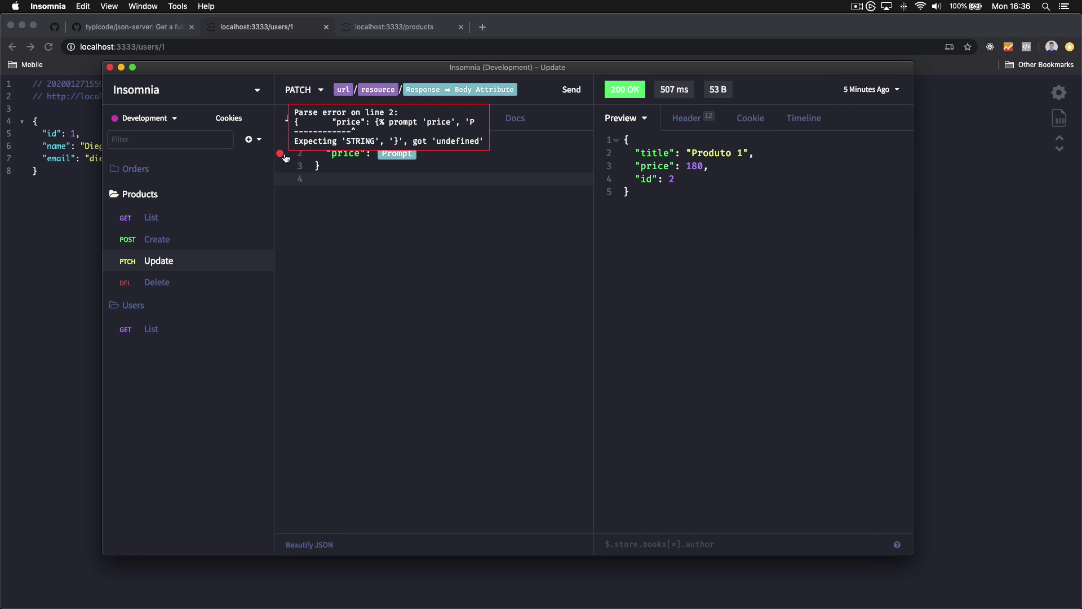
{"action": "left_click", "coordinate": [482, 154]}
{"action": "type", "text": "\": "}
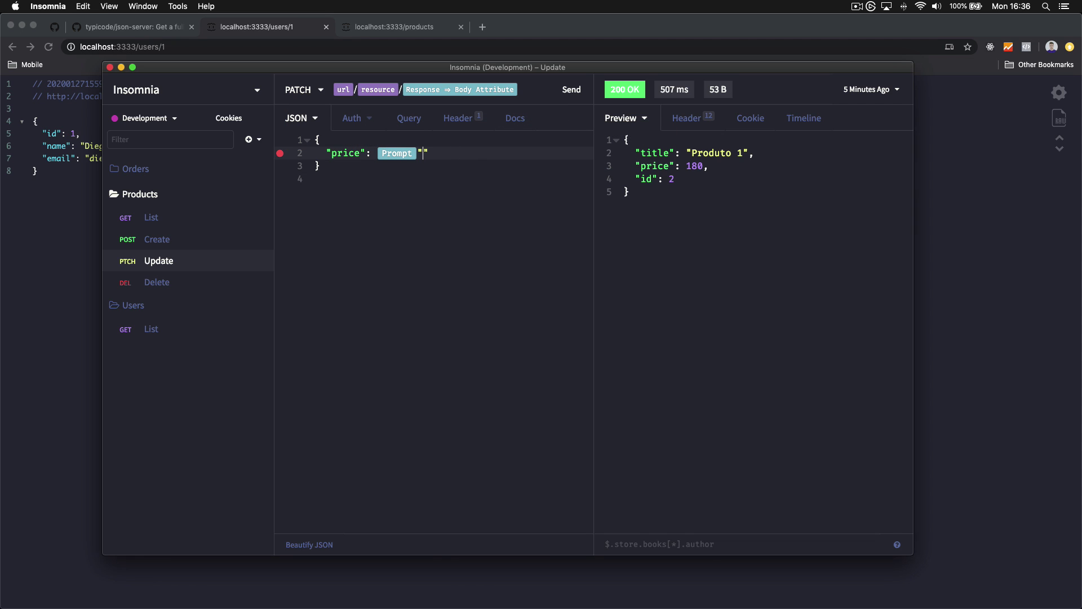
{"action": "type", "text": "\""}
{"action": "key", "text": "Right"}
{"action": "key", "text": "BackSpace"}
{"action": "left_click", "coordinate": [507, 199]}
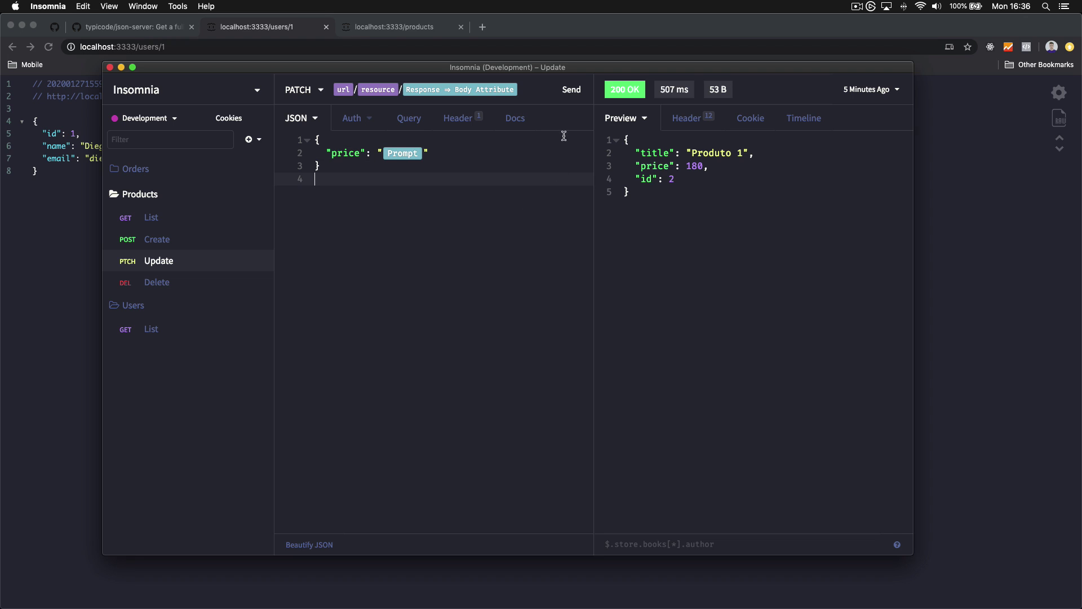
Send Update, submit the prompted price, check the returned price "120", then open Products List
{"action": "left_click", "coordinate": [571, 98]}
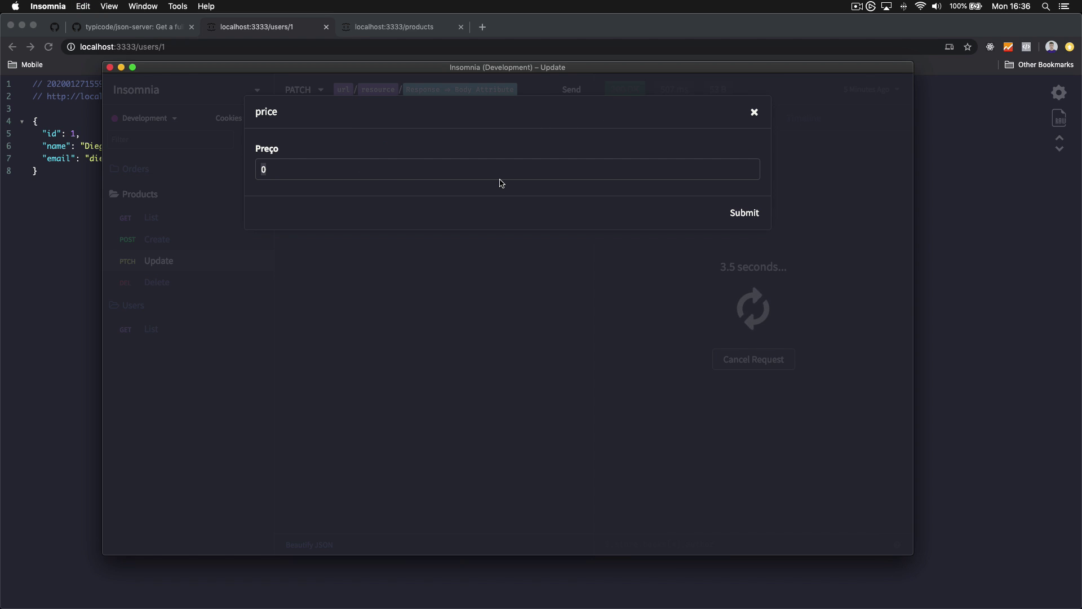
{"action": "type", "text": "20"}
{"action": "key", "text": "Return"}
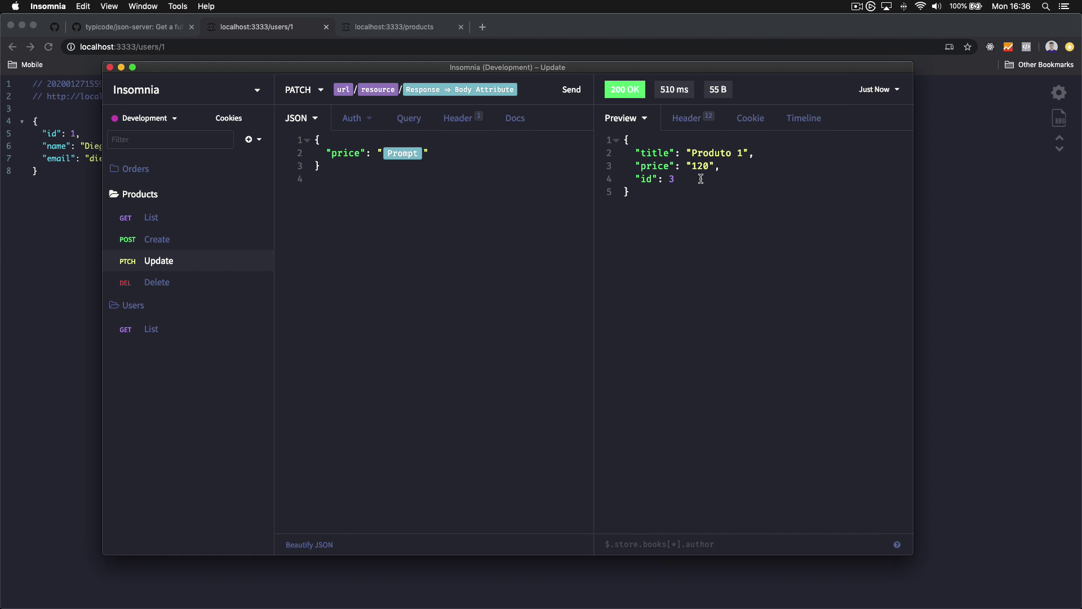
{"action": "double_click", "coordinate": [694, 167]}
{"action": "left_click", "coordinate": [658, 167]}
{"action": "left_click_drag", "start_coordinate": [724, 166], "coordinate": [588, 168]}
{"action": "left_click", "coordinate": [661, 171]}
{"action": "left_click", "coordinate": [223, 216]}
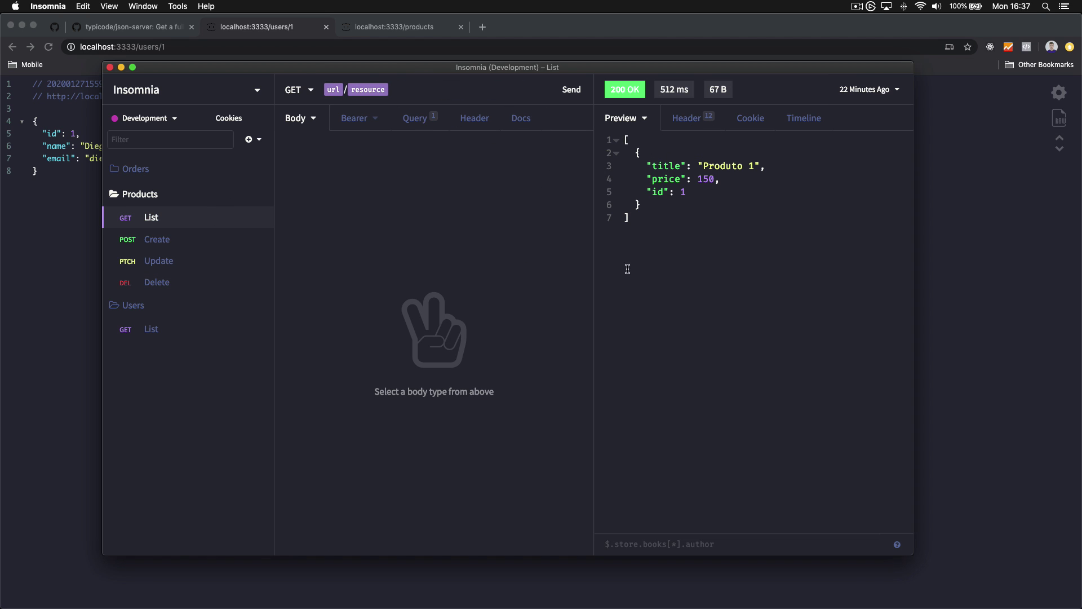
Refresh the Products List response and filter it with $[*].price
{"action": "left_click", "coordinate": [683, 542]}
{"action": "left_click", "coordinate": [570, 90]}
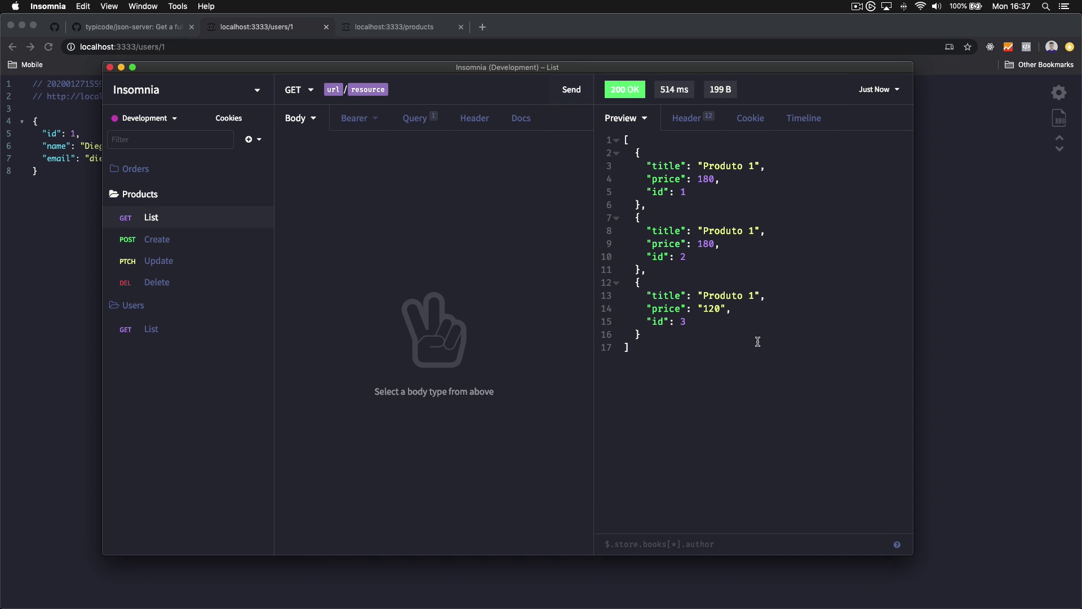
{"action": "left_click", "coordinate": [657, 542]}
{"action": "type", "text": "$.price"}
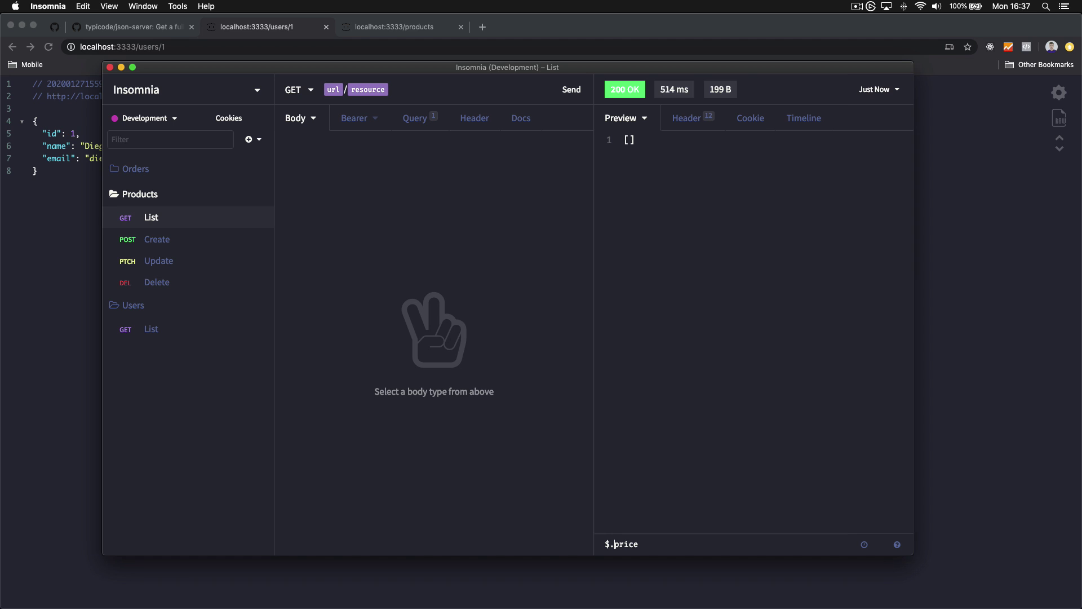
{"action": "key", "text": "BackSpace"}
{"action": "key", "text": "BackSpace"}
{"action": "key", "text": "BackSpace"}
{"action": "key", "text": "BackSpace"}
{"action": "key", "text": "BackSpace"}
{"action": "key", "text": "BackSpace"}
{"action": "key", "text": "BackSpace"}
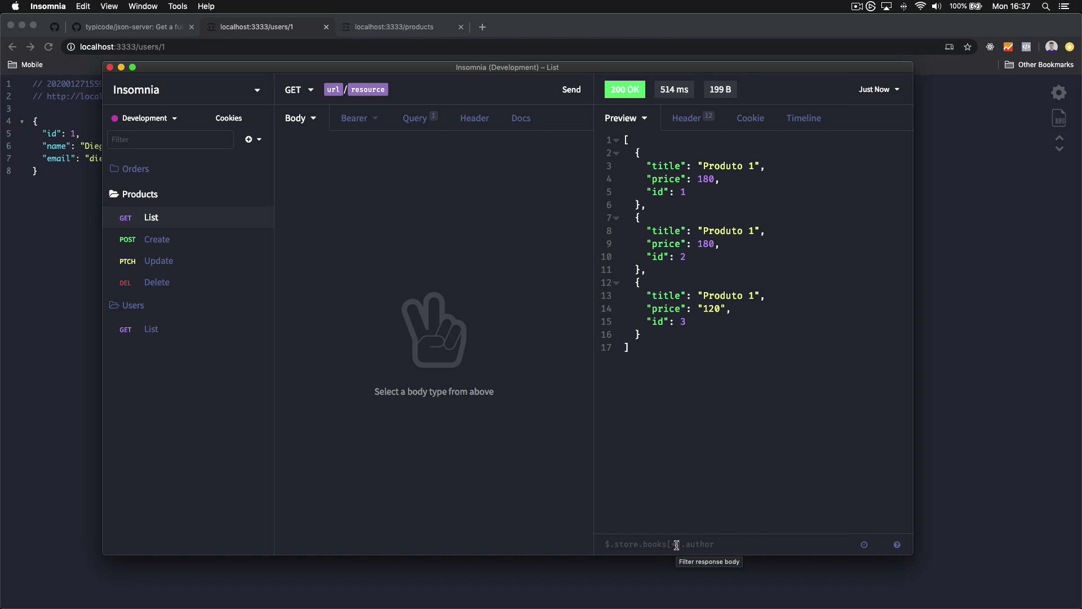
{"action": "type", "text": "$"}
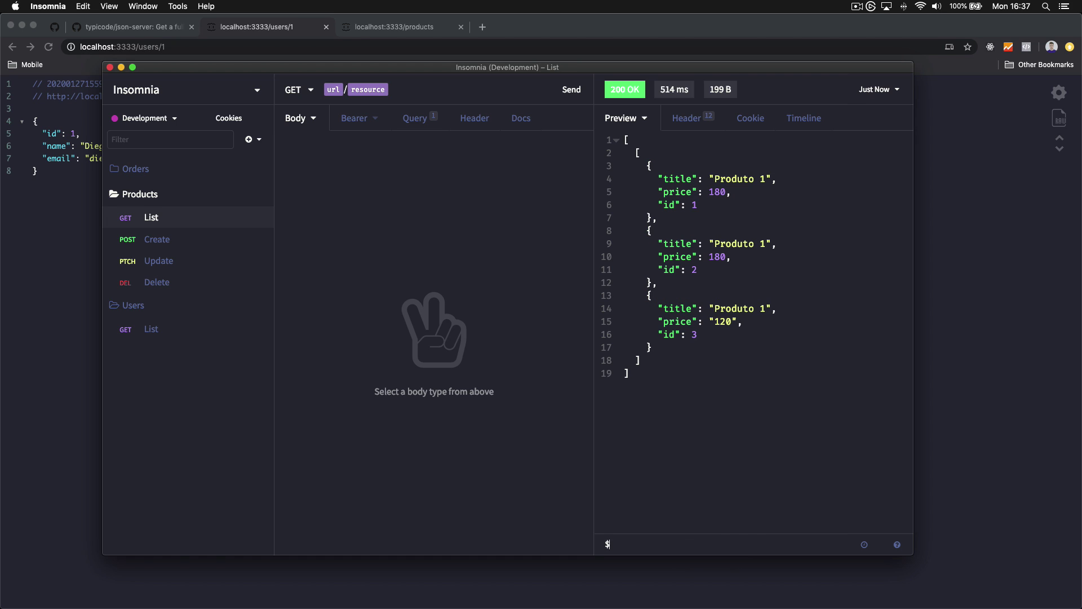
{"action": "type", "text": "[*]"}
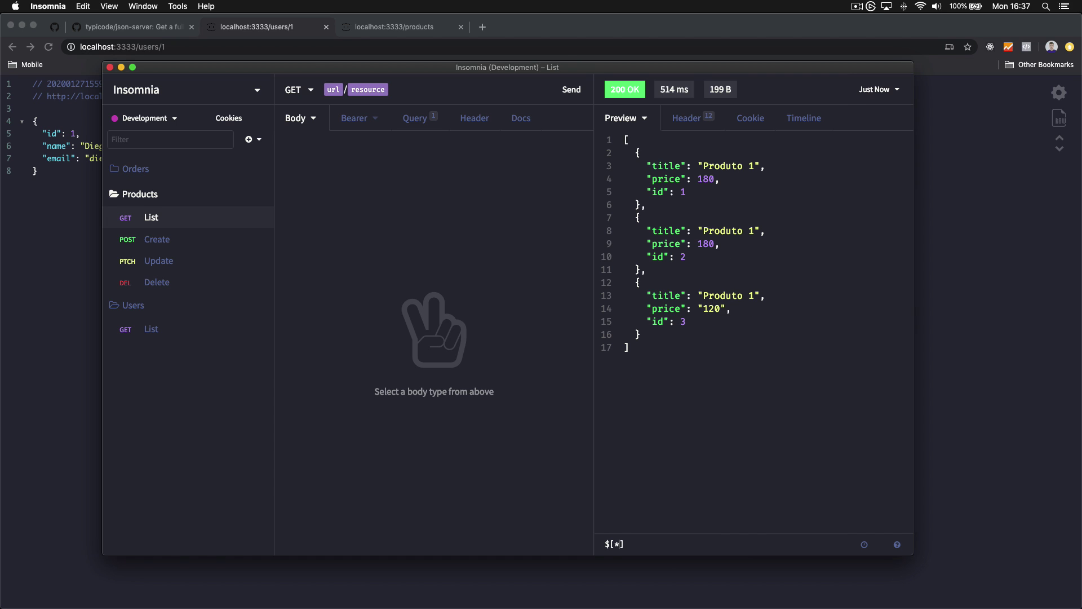
{"action": "type", "text": ".price"}
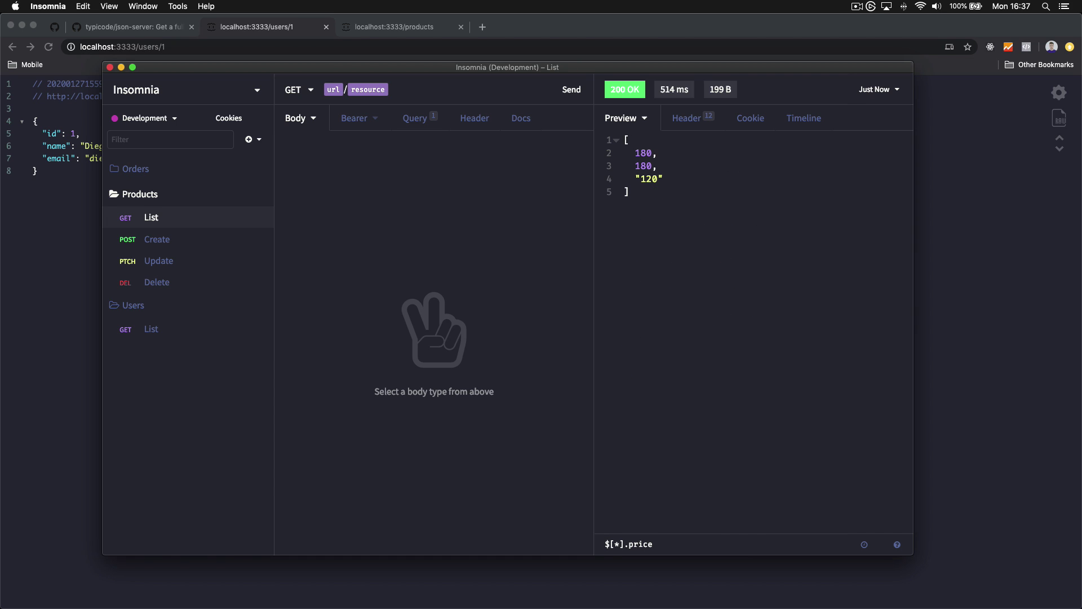
{"action": "left_click_drag", "start_coordinate": [645, 198], "coordinate": [614, 121]}
{"action": "left_click", "coordinate": [659, 186]}
Change the response filter to $[*].title to show the three "Produto 1" titles
{"action": "double_click", "coordinate": [648, 544]}
{"action": "type", "text": "title"}
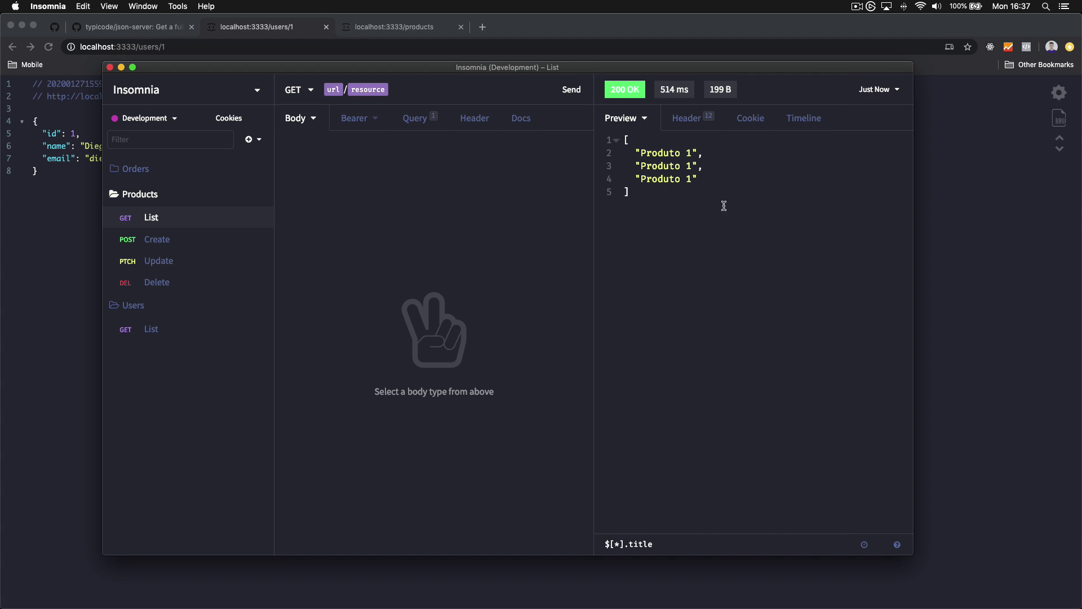
{"action": "left_click_drag", "start_coordinate": [673, 545], "coordinate": [582, 545]}
{"action": "left_click", "coordinate": [632, 545]}
{"action": "left_click", "coordinate": [864, 545]}
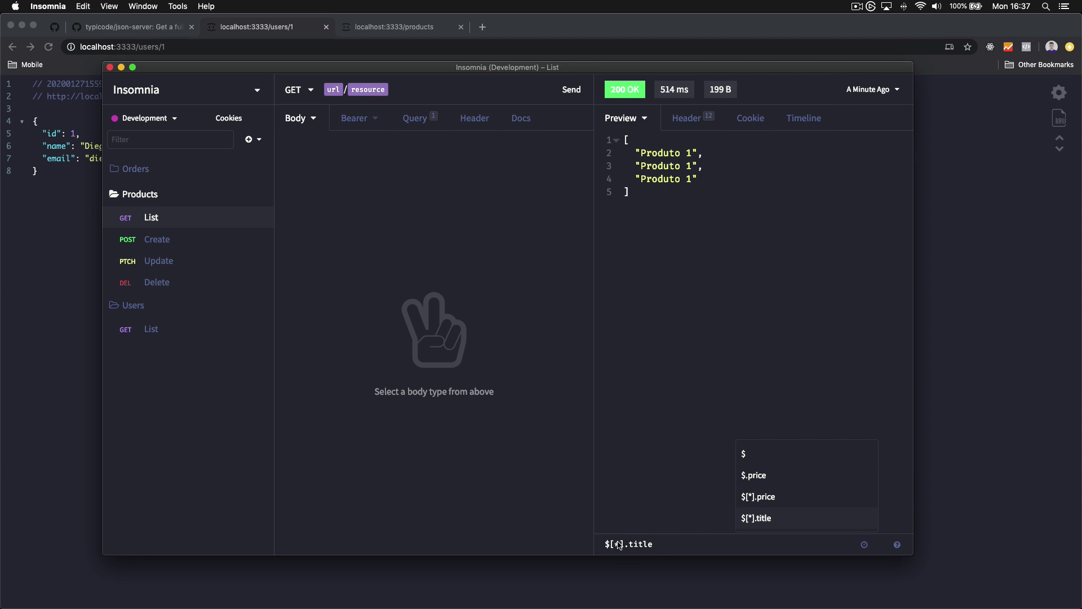
{"action": "left_click", "coordinate": [654, 547]}
Read through the response filtering help, then close it with Escape
{"action": "left_click", "coordinate": [900, 545]}
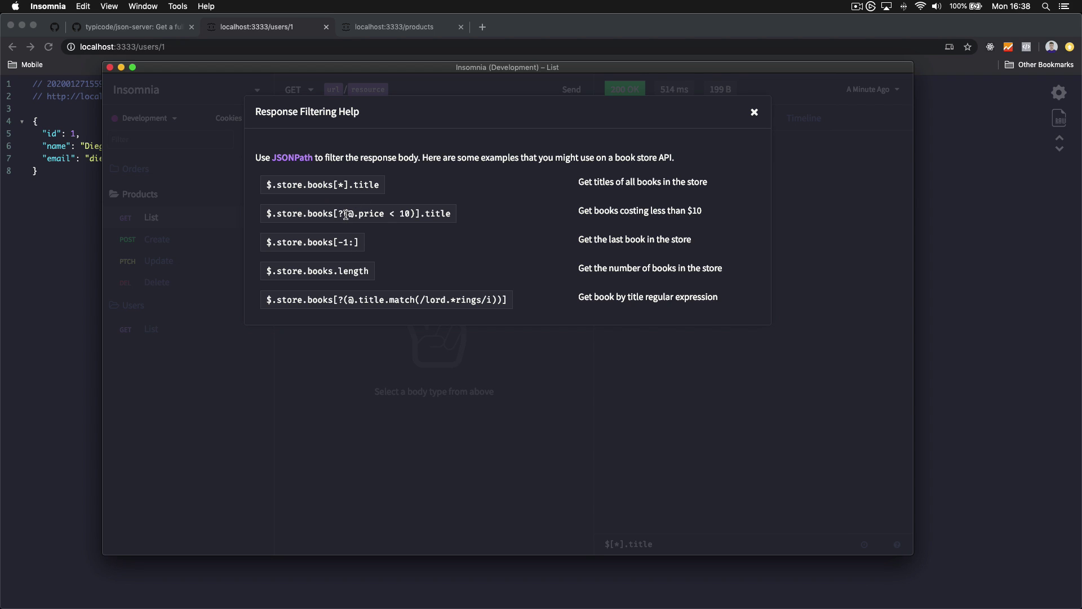
{"action": "left_click_drag", "start_coordinate": [346, 215], "coordinate": [405, 215]}
{"action": "left_click", "coordinate": [402, 218]}
{"action": "double_click", "coordinate": [404, 213]}
{"action": "left_click", "coordinate": [408, 214]}
{"action": "key", "text": "Escape"}
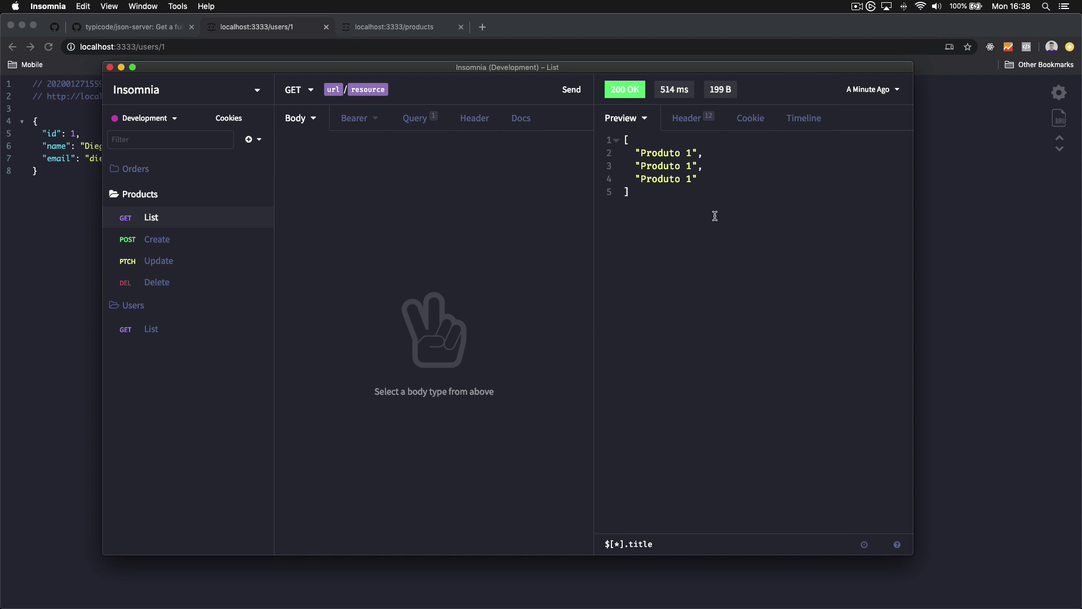
Browse the Products List response history, then go back to the latest three-product response
{"action": "left_click", "coordinate": [871, 89]}
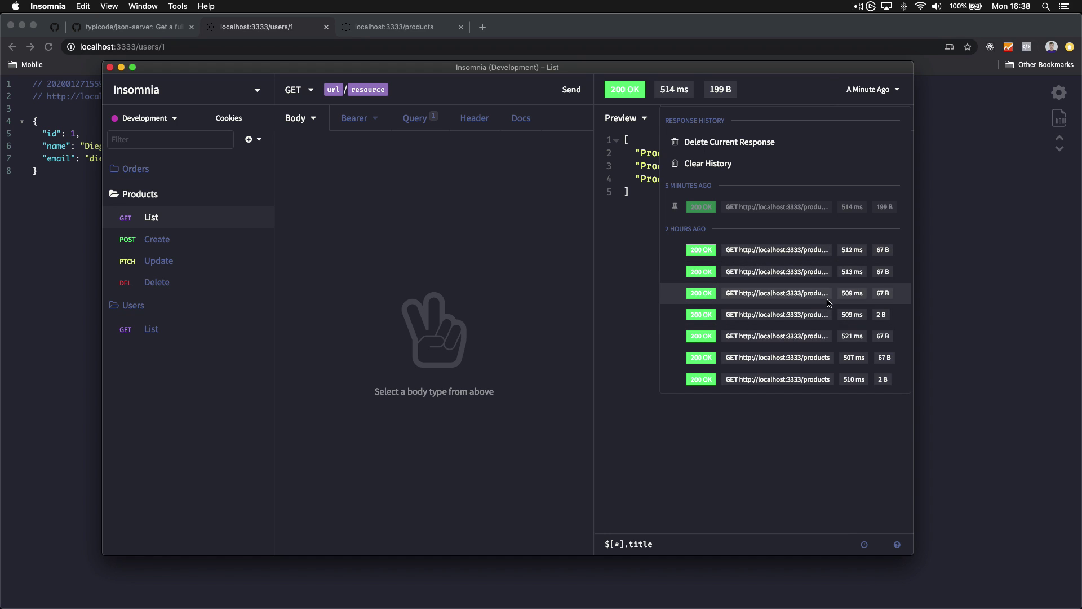
{"action": "left_click", "coordinate": [813, 358]}
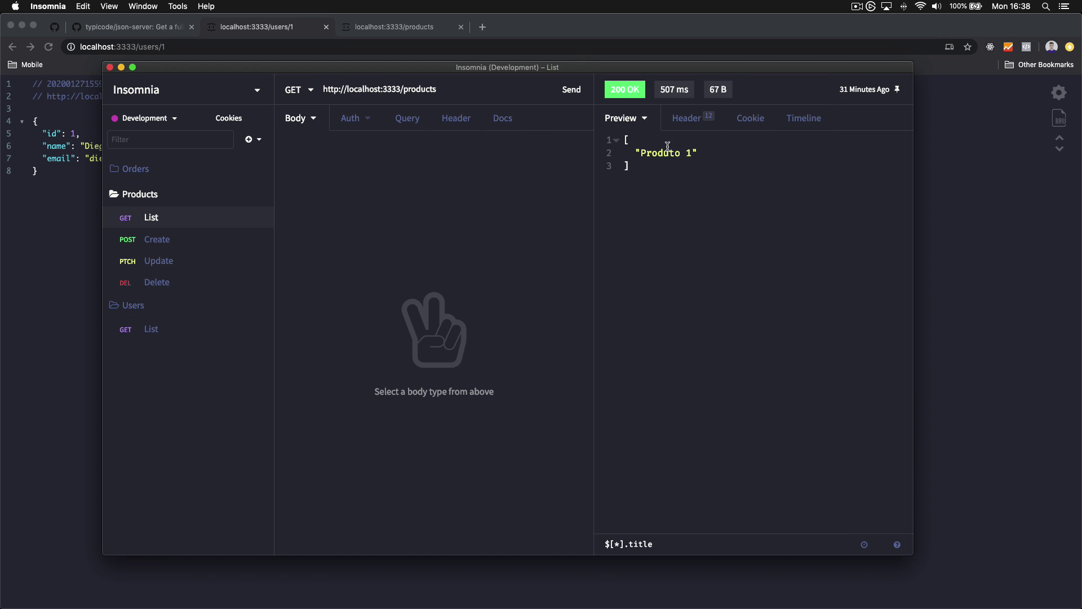
{"action": "left_click", "coordinate": [869, 88]}
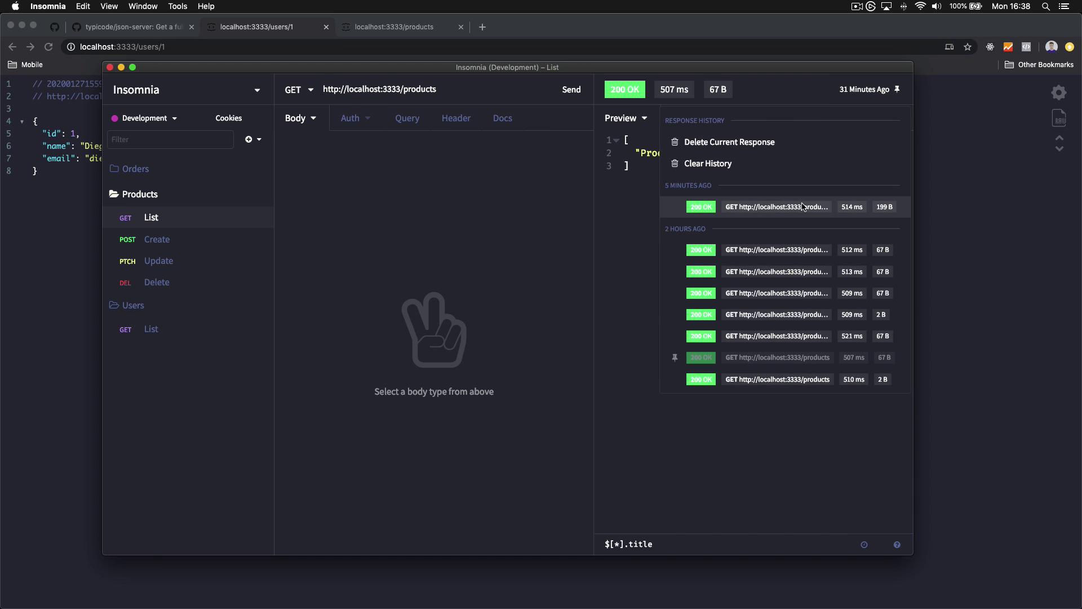
{"action": "left_click", "coordinate": [833, 206]}
{"action": "left_click", "coordinate": [873, 96]}
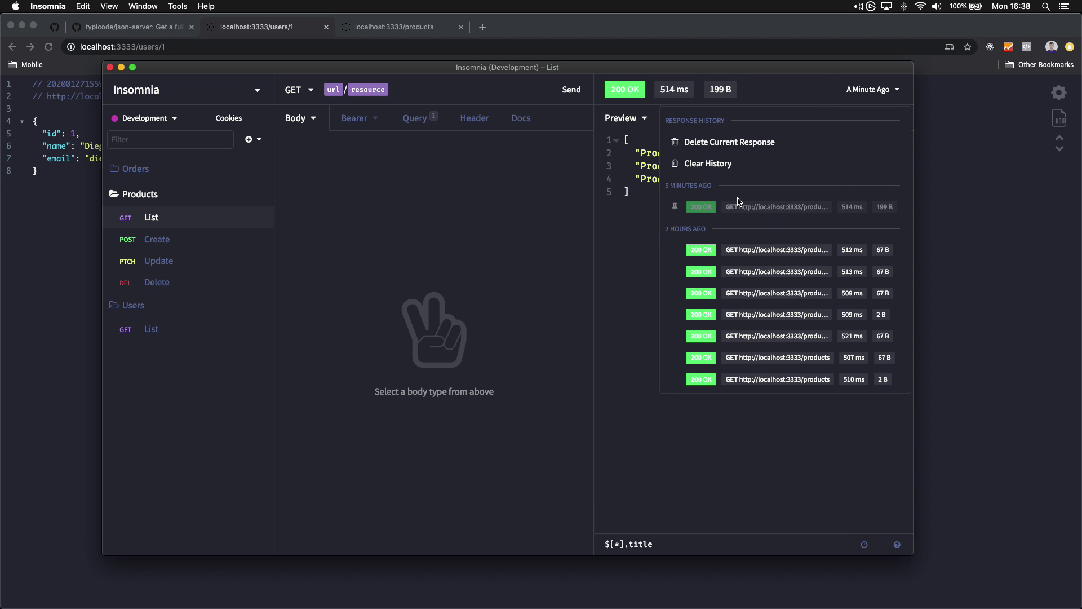
{"action": "left_click", "coordinate": [638, 300]}
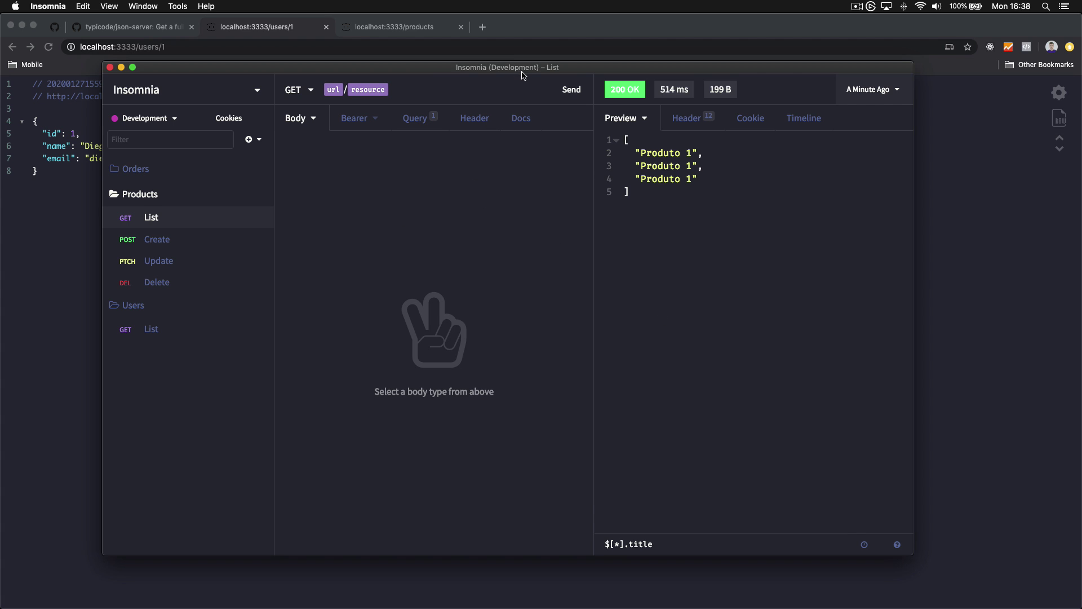
Move the POST Create request into the Orders folder in the sidebar
{"action": "left_click_drag", "start_coordinate": [523, 72], "coordinate": [523, 86]}
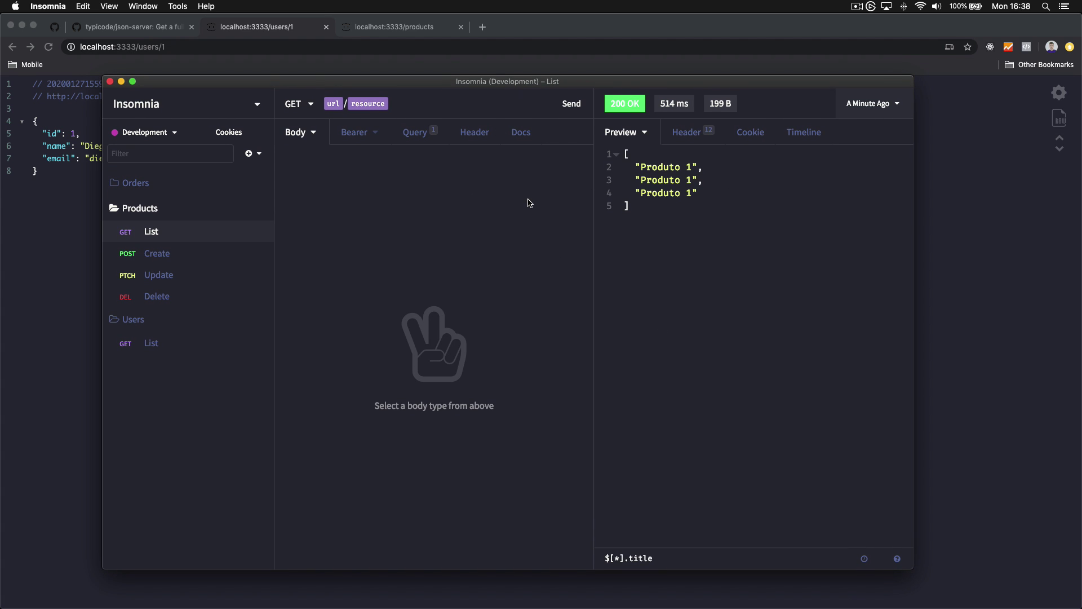
{"action": "left_click_drag", "start_coordinate": [573, 99], "coordinate": [586, 90]}
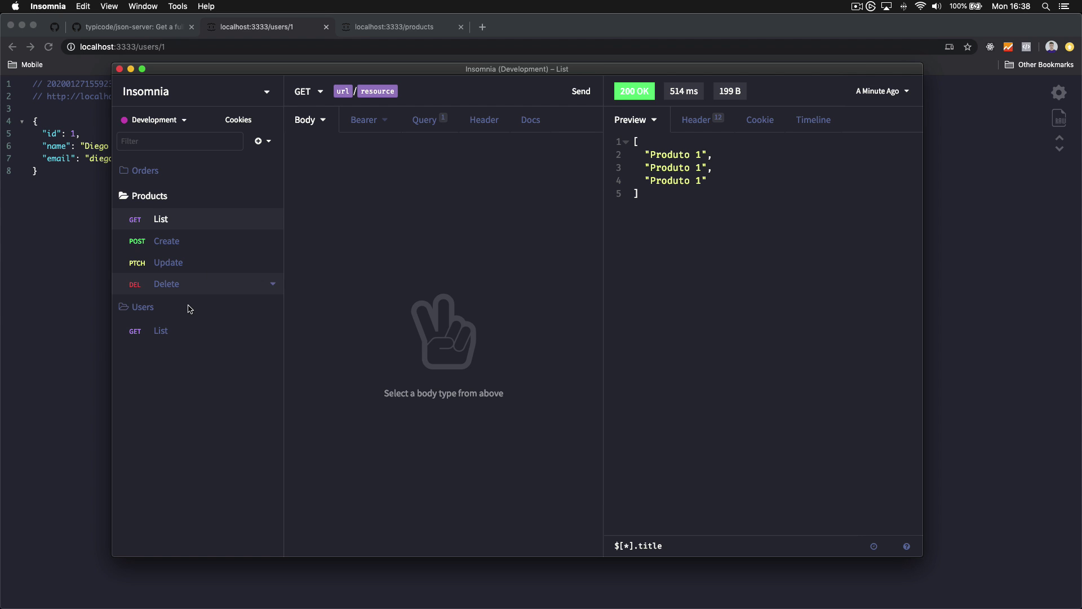
{"action": "left_click_drag", "start_coordinate": [151, 231], "coordinate": [168, 176]}
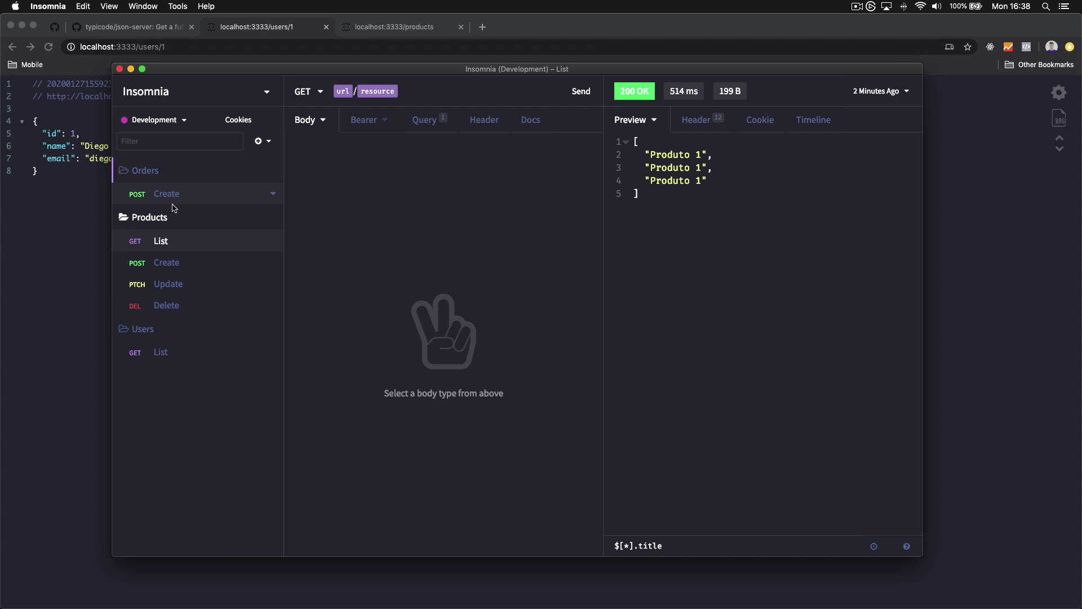
Collapse and re-expand the Products, Users and Orders folders
{"action": "left_click", "coordinate": [174, 210]}
{"action": "left_click", "coordinate": [197, 253]}
{"action": "left_click", "coordinate": [164, 172]}
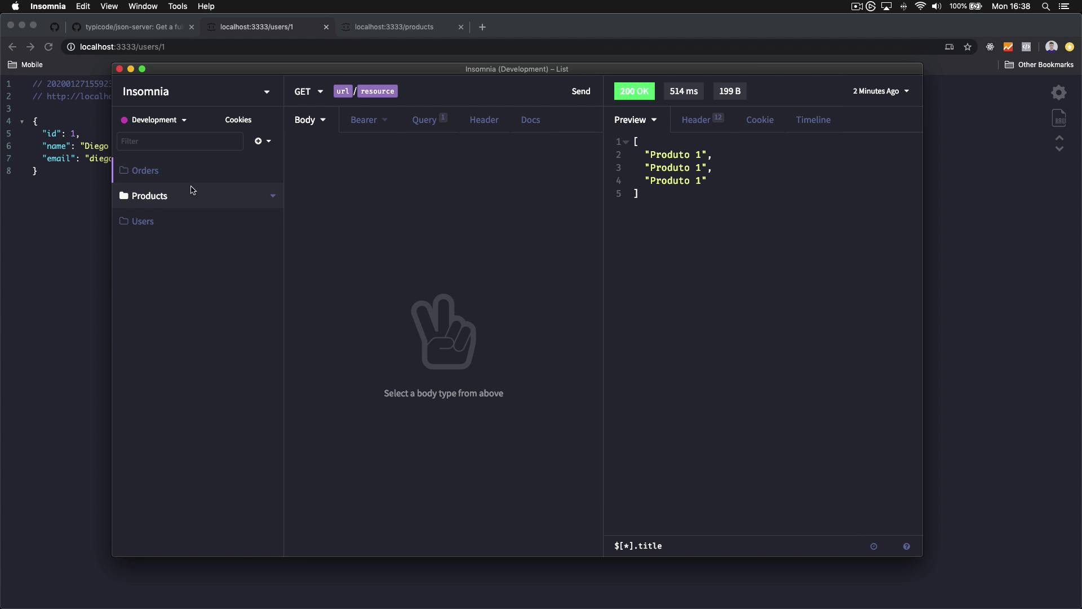
{"action": "left_click", "coordinate": [183, 217]}
{"action": "left_click", "coordinate": [185, 198]}
{"action": "left_click", "coordinate": [169, 171]}
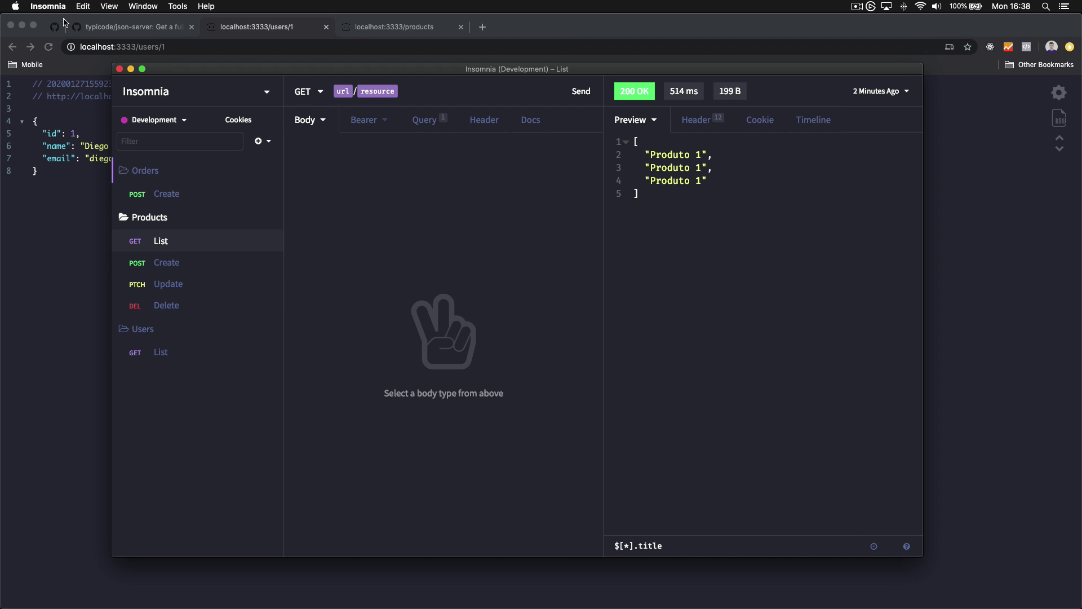
Open the workspace's import/export data settings
{"action": "left_click", "coordinate": [48, 7]}
{"action": "left_click", "coordinate": [54, 37]}
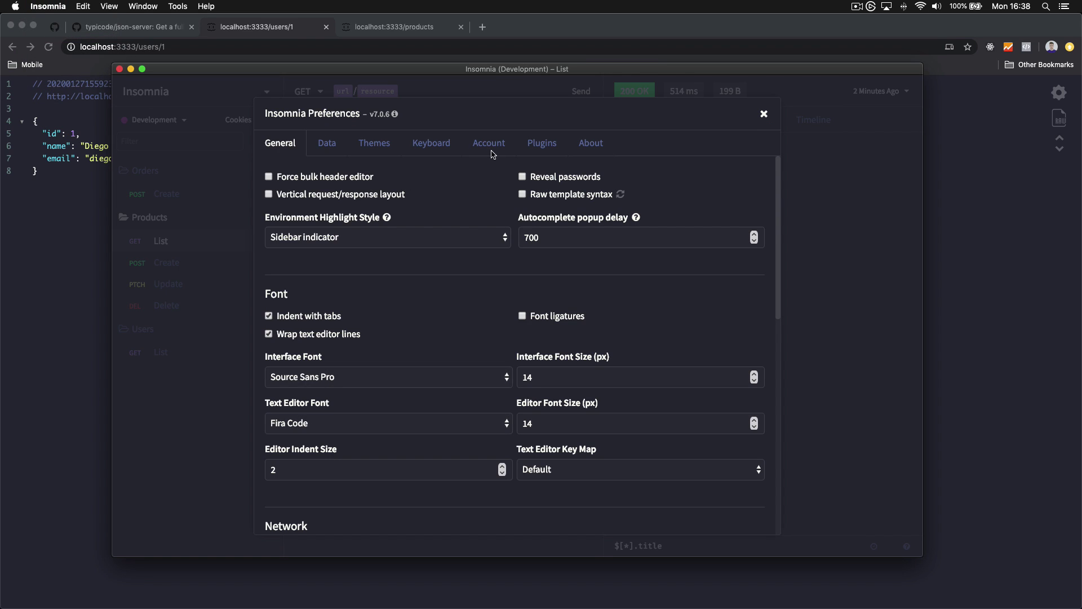
{"action": "key", "text": "Escape"}
{"action": "left_click", "coordinate": [196, 102]}
{"action": "left_click", "coordinate": [196, 106]}
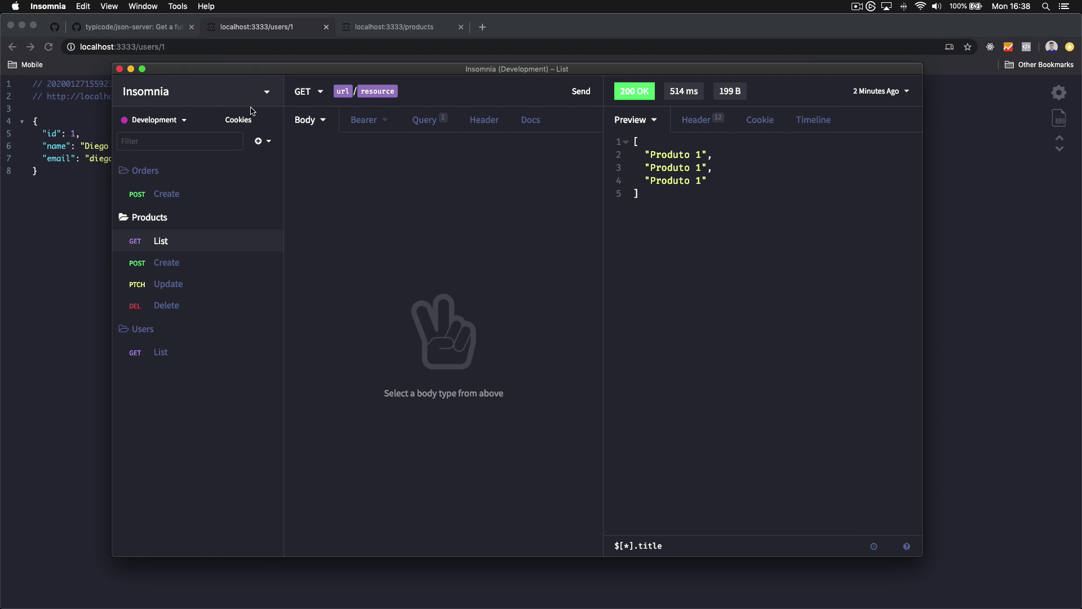
{"action": "left_click", "coordinate": [259, 92]}
{"action": "scroll", "coordinate": [325, 311], "scroll_direction": "down", "scroll_amount": 10}
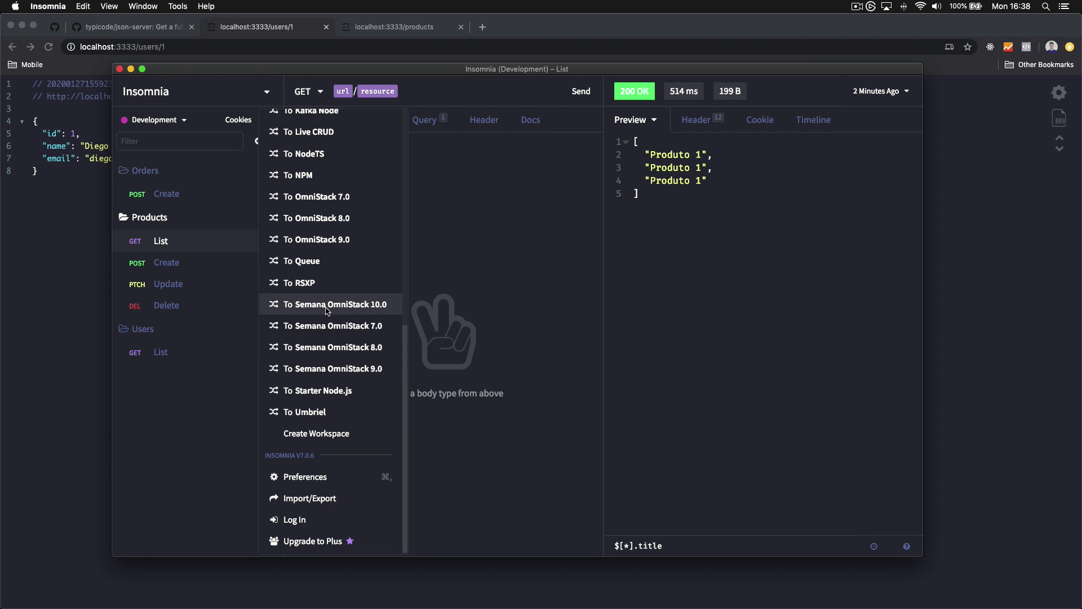
{"action": "left_click", "coordinate": [328, 491]}
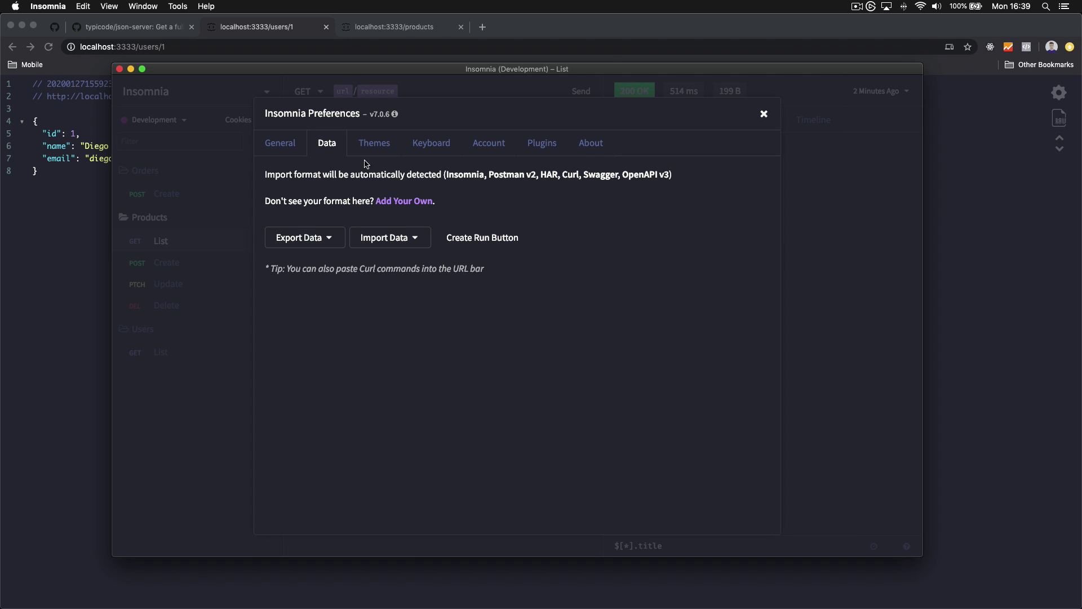
Export the current workspace with all requests in Insomnia v4 (JSON) format
{"action": "left_click", "coordinate": [323, 241]}
{"action": "left_click", "coordinate": [337, 289]}
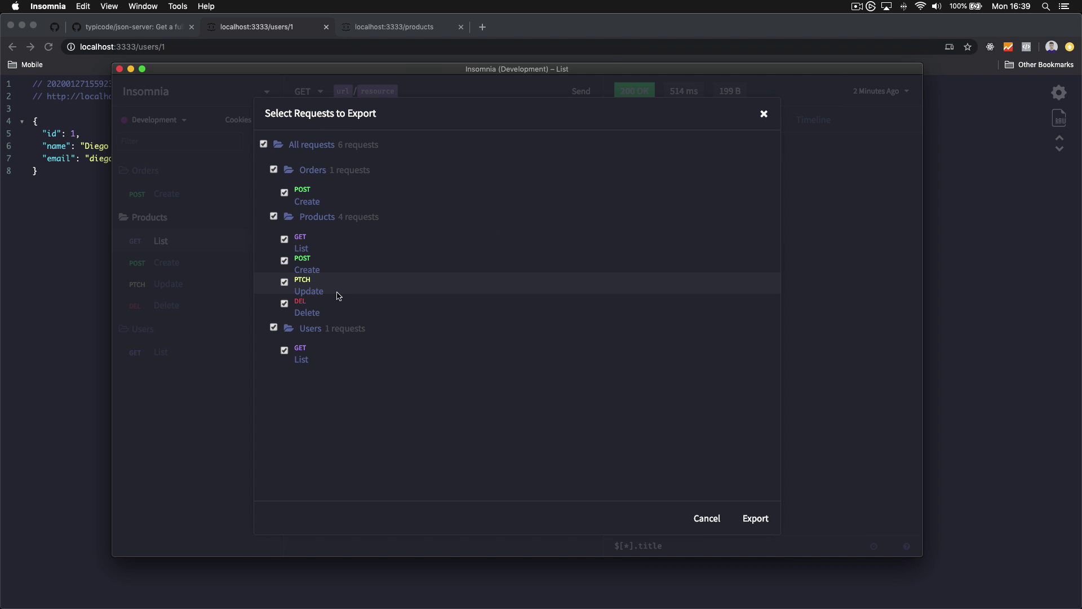
{"action": "left_click", "coordinate": [753, 518]}
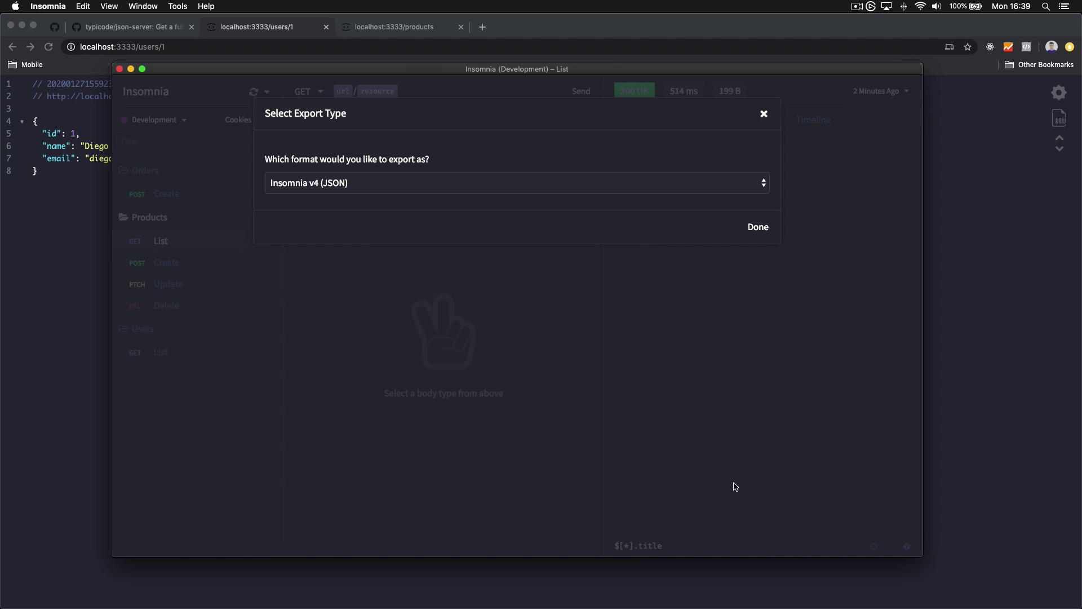
{"action": "left_click", "coordinate": [338, 184]}
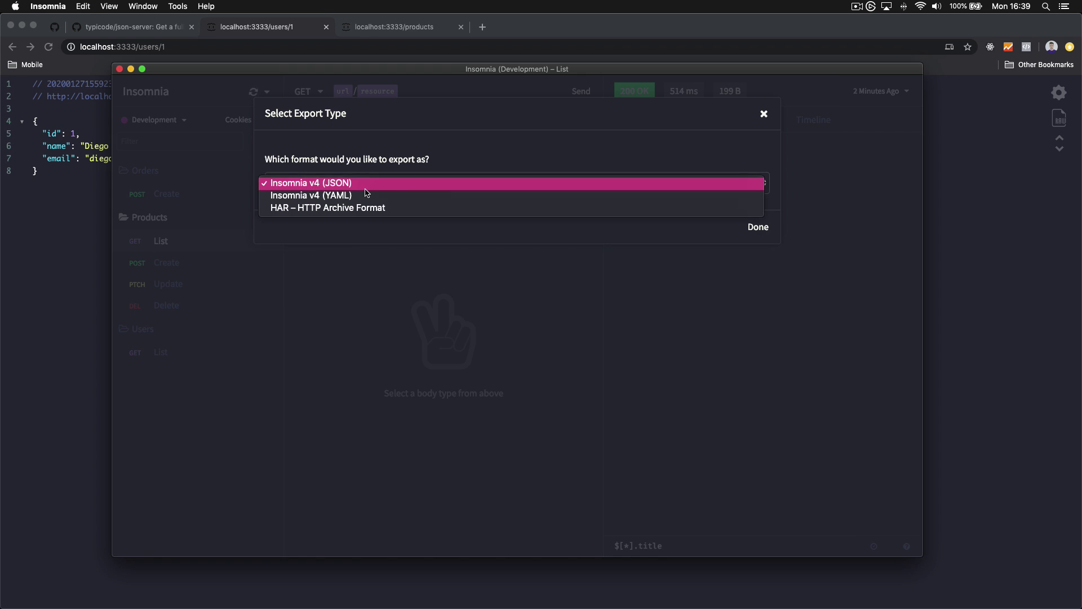
{"action": "left_click", "coordinate": [318, 188]}
{"action": "key", "text": "Escape"}
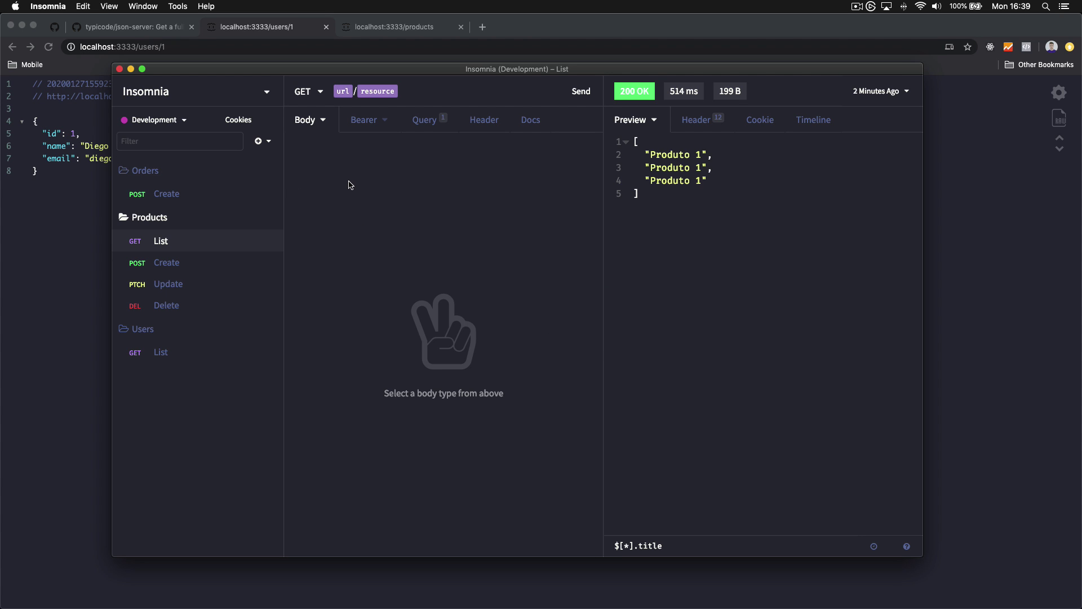
Open github.com in a new browser tab
{"action": "left_click", "coordinate": [75, 290]}
{"action": "key", "text": "super+t"}
{"action": "type", "text": "github.com"}
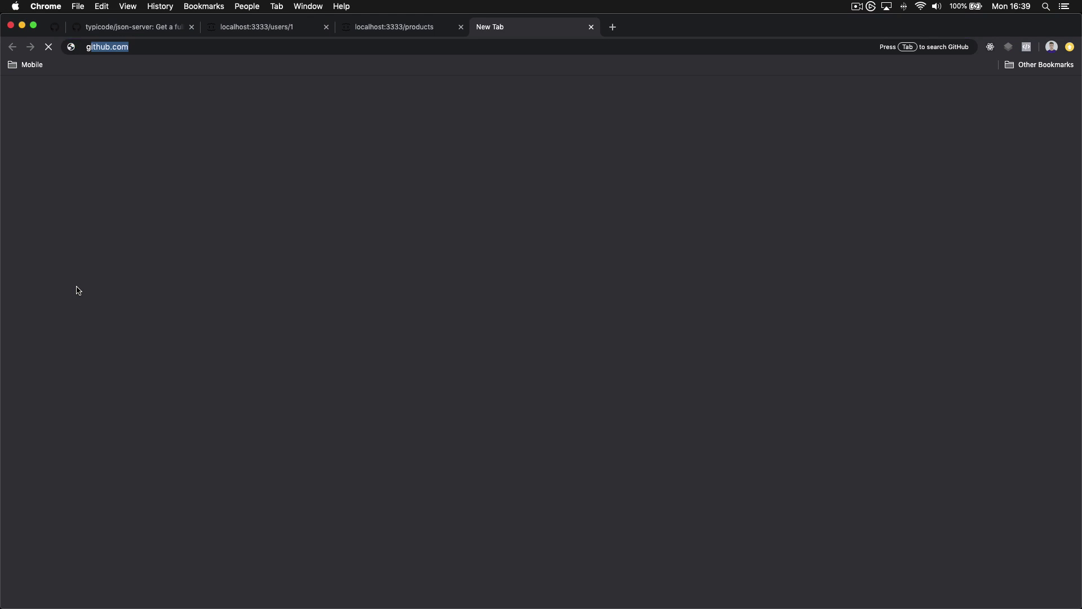
{"action": "key", "text": "Return"}
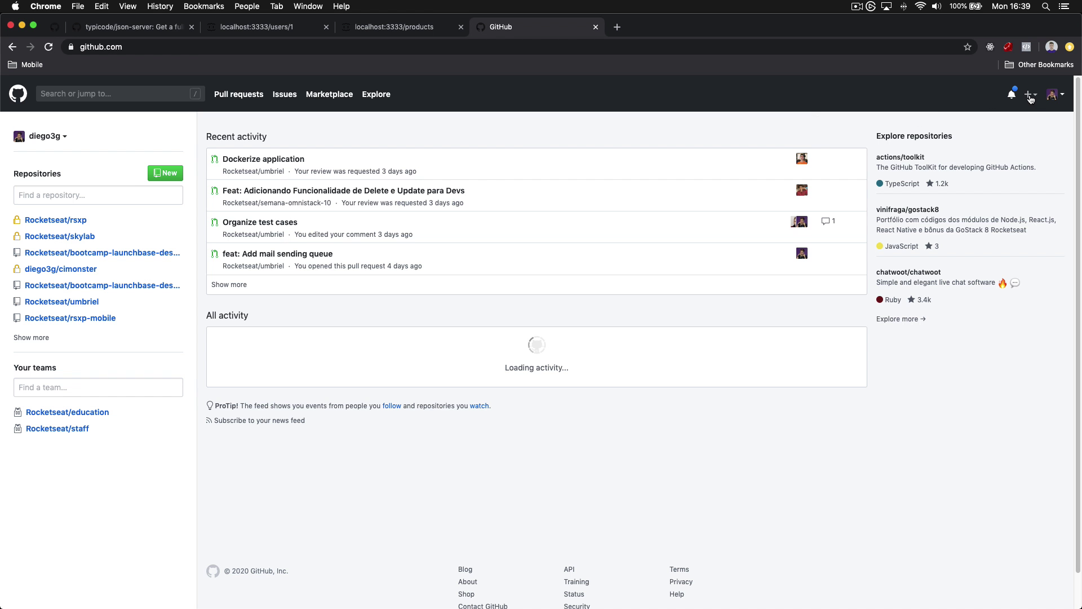
Create a private repository named insomnia-test and select its SSH clone address
{"action": "left_click", "coordinate": [1029, 94]}
{"action": "left_click", "coordinate": [982, 115]}
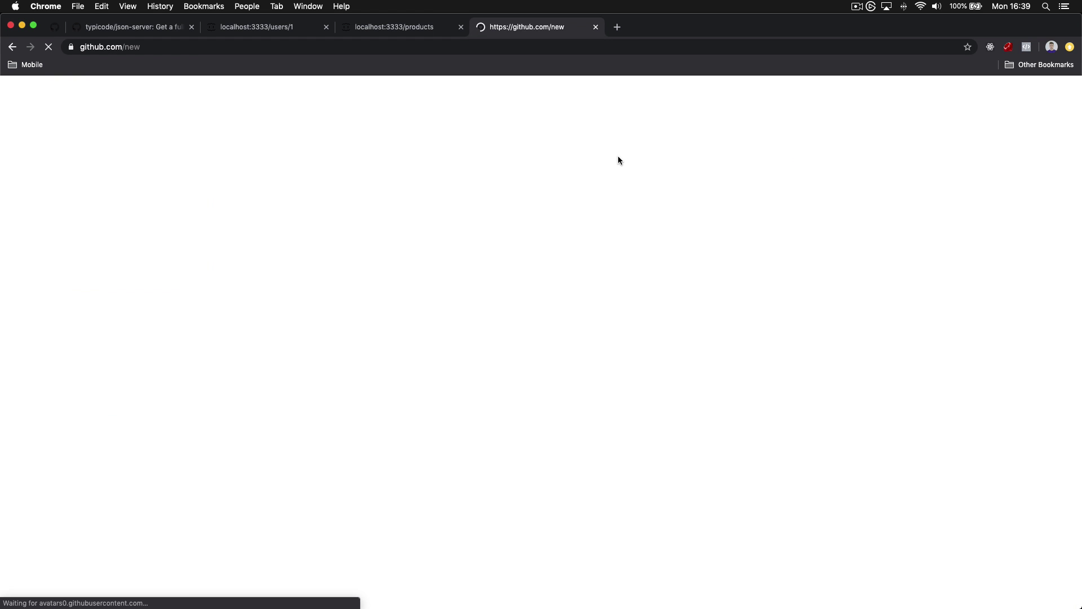
{"action": "left_click", "coordinate": [502, 234]}
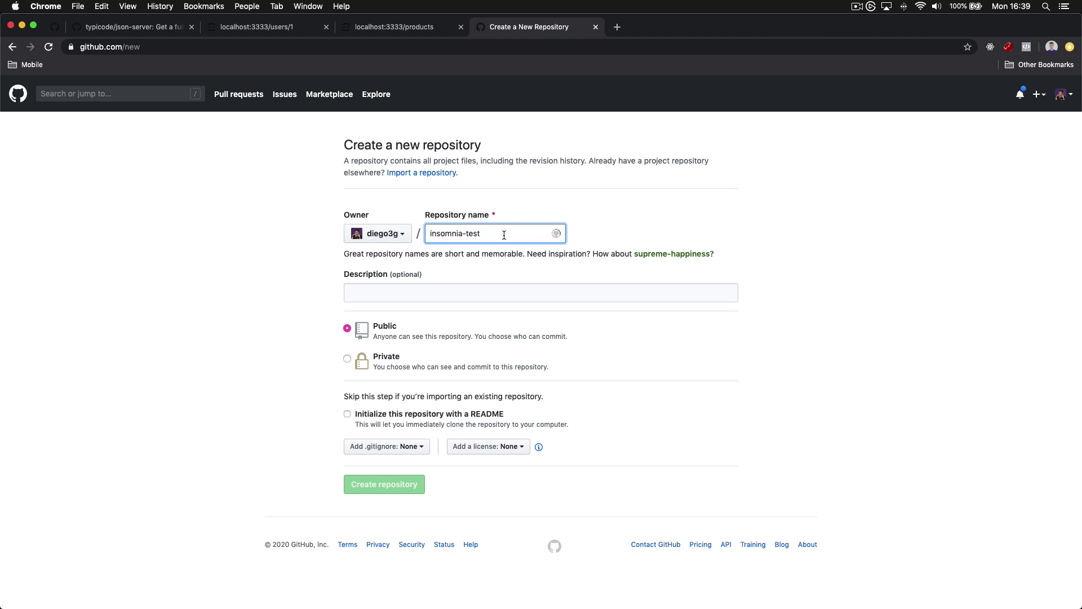
{"action": "type", "text": "insomnia-test"}
{"action": "left_click", "coordinate": [398, 356]}
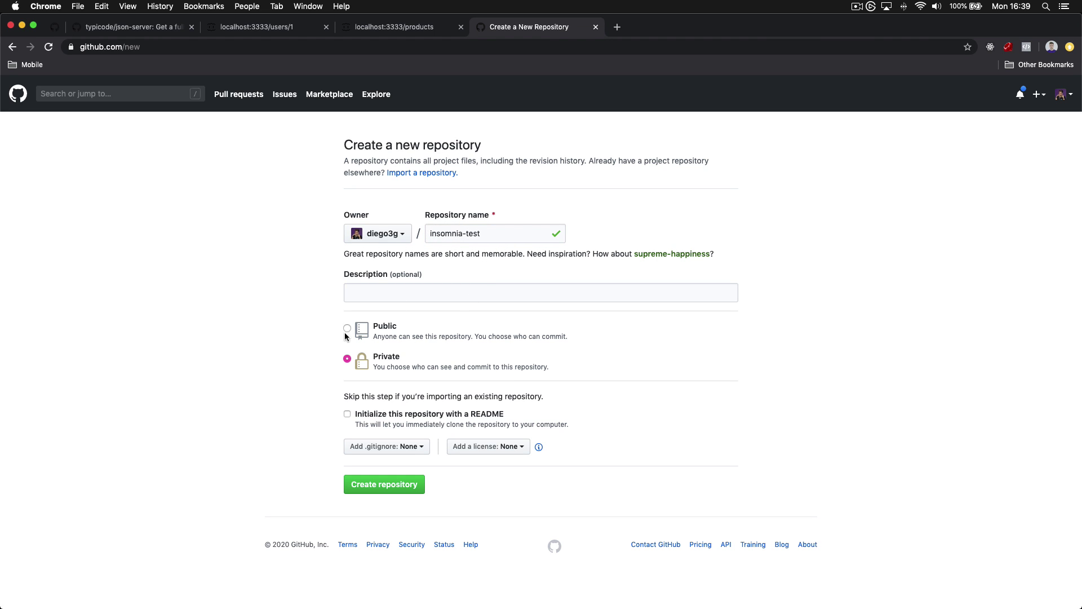
{"action": "left_click", "coordinate": [417, 486]}
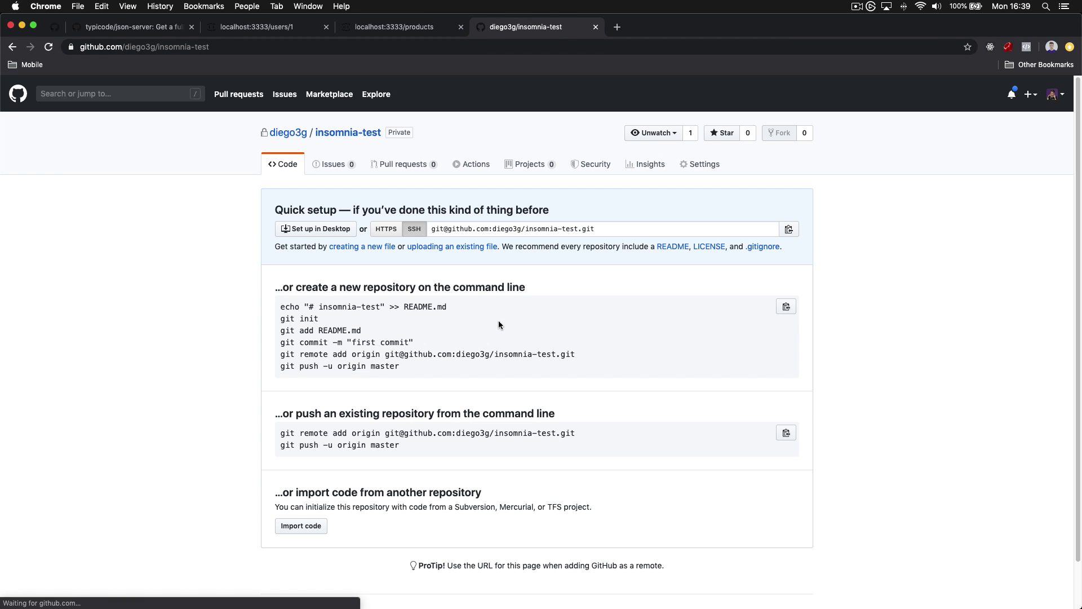
{"action": "left_click", "coordinate": [468, 228]}
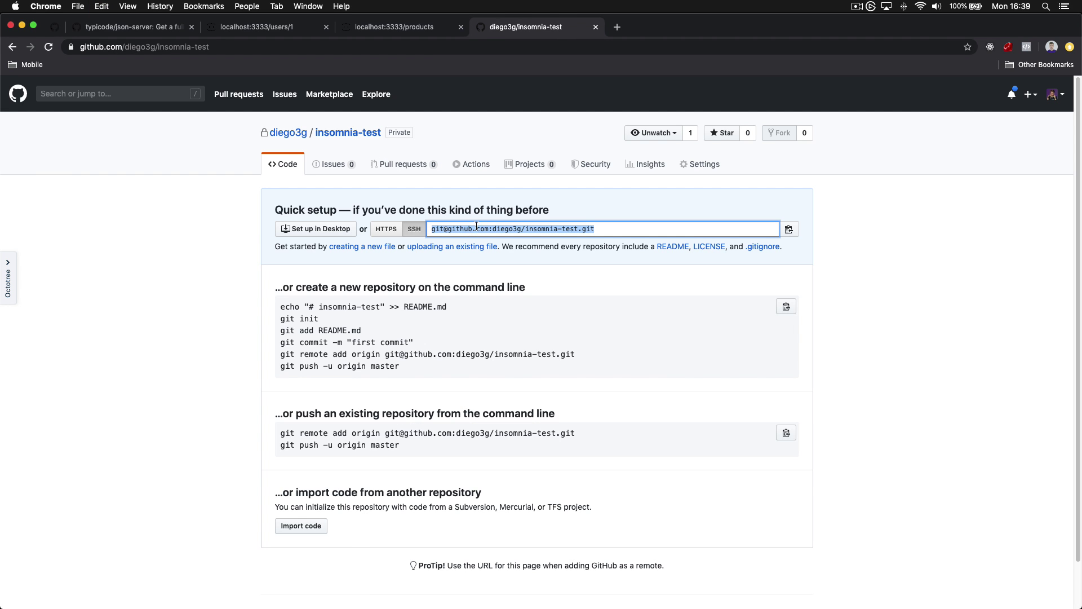
{"action": "left_click", "coordinate": [567, 479]}
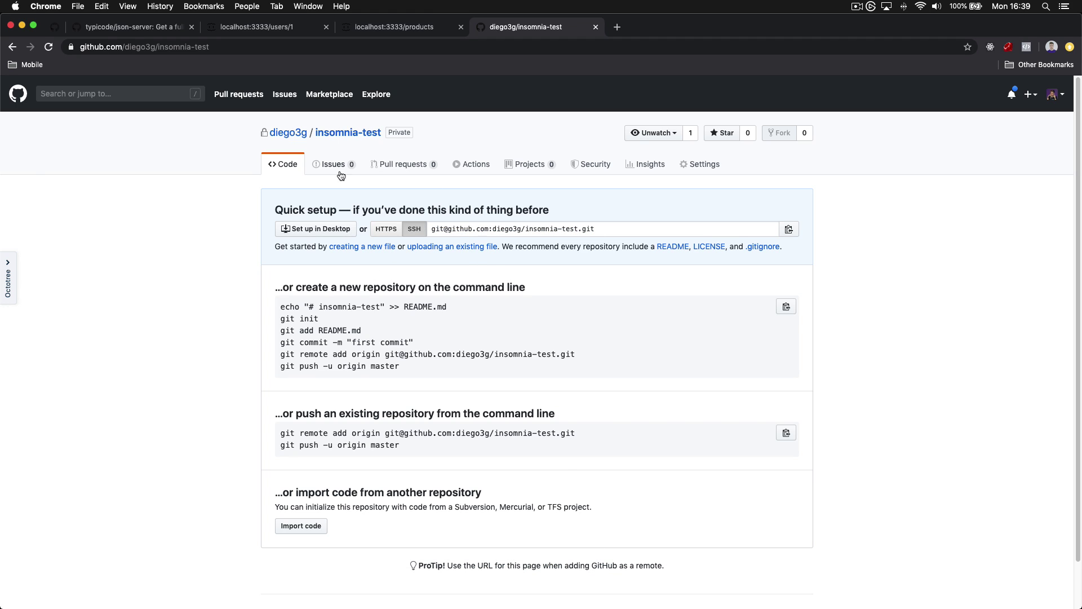
Search the web for 'insomnia docs' in a new tab and open Insomnia Documentation
{"action": "left_click", "coordinate": [617, 26]}
{"action": "type", "text": "insomnia docs"}
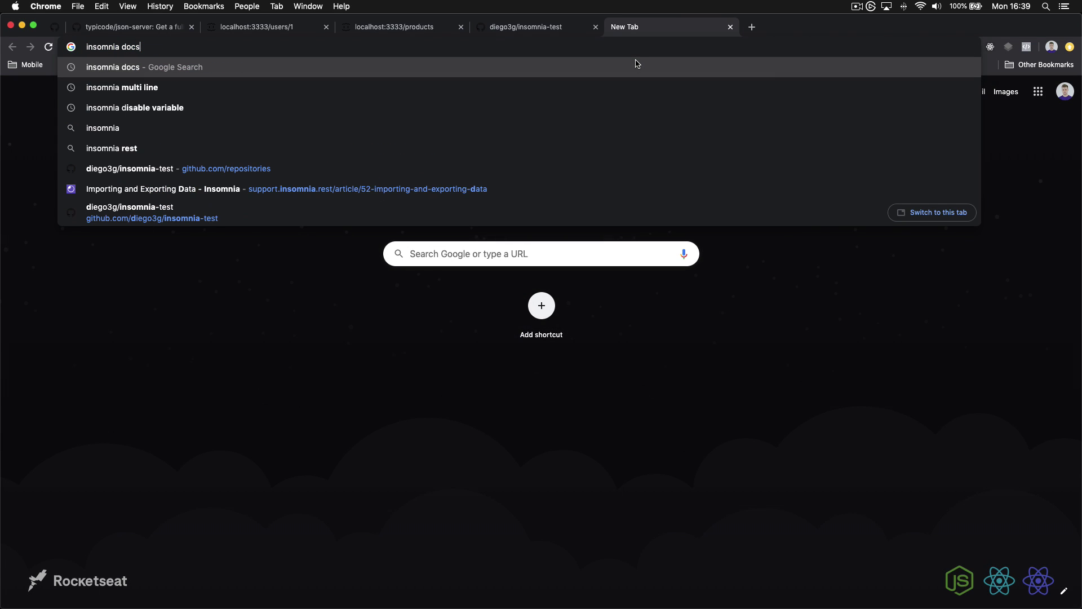
{"action": "key", "text": "Return"}
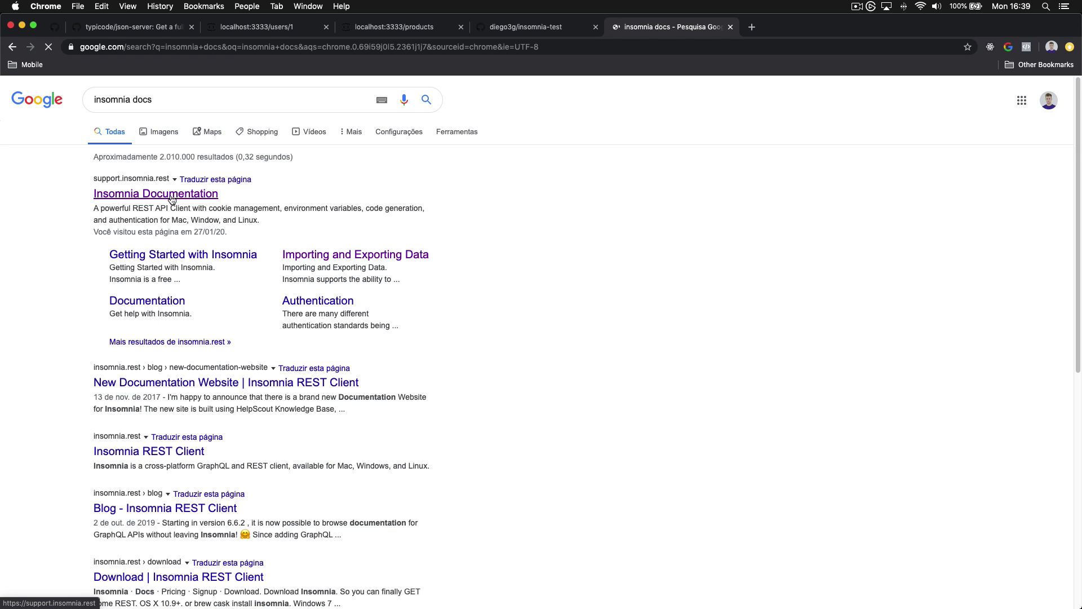
{"action": "left_click", "coordinate": [169, 201]}
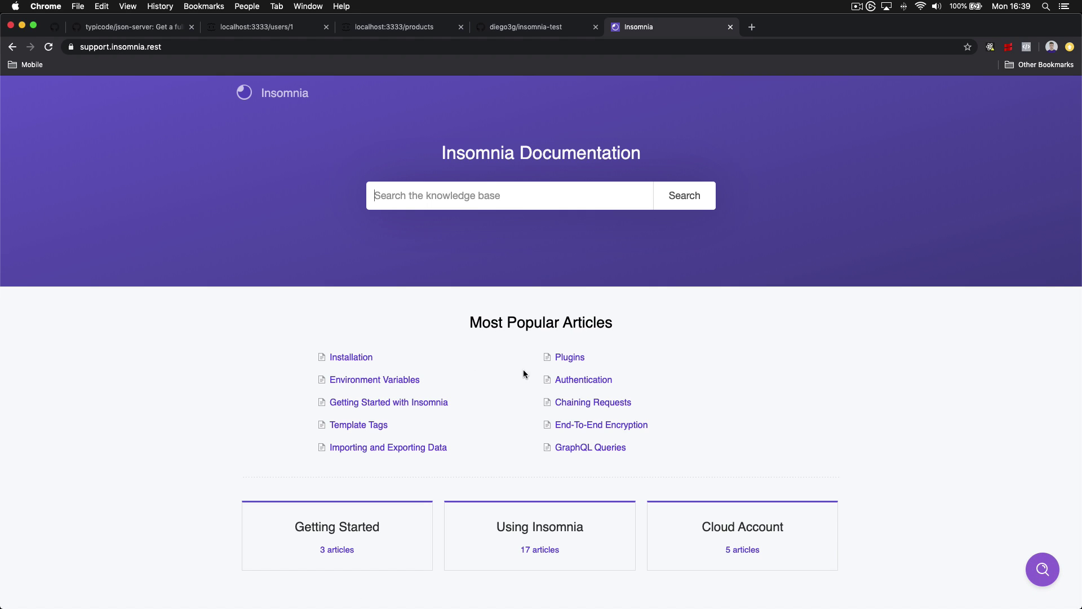
Open the Run-In-Insomnia Button article under Using Insomnia and read through it
{"action": "left_click", "coordinate": [565, 528]}
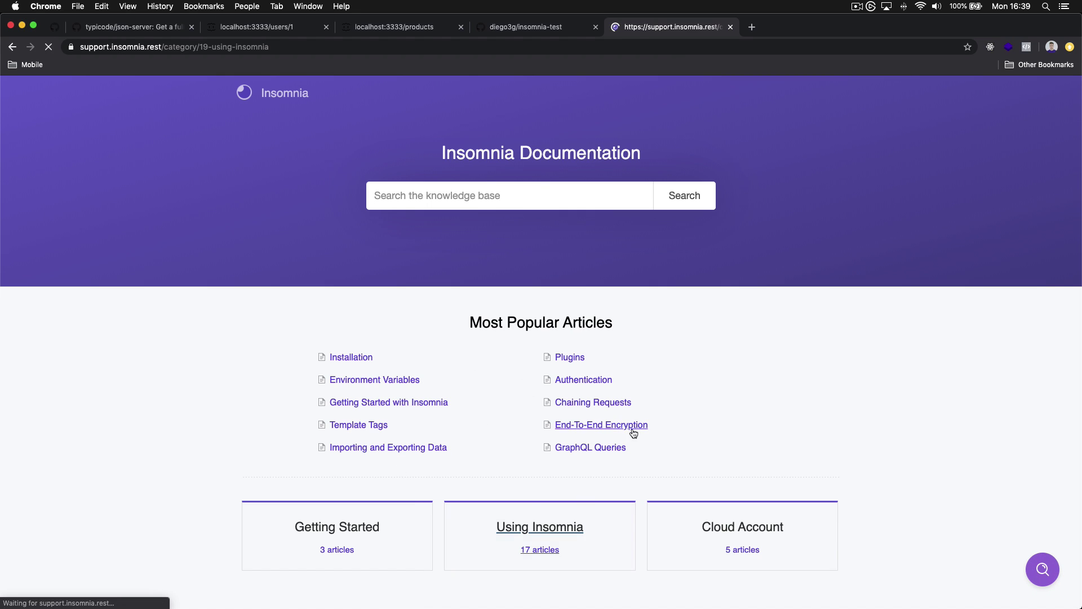
{"action": "scroll", "coordinate": [667, 401], "scroll_direction": "down", "scroll_amount": 3}
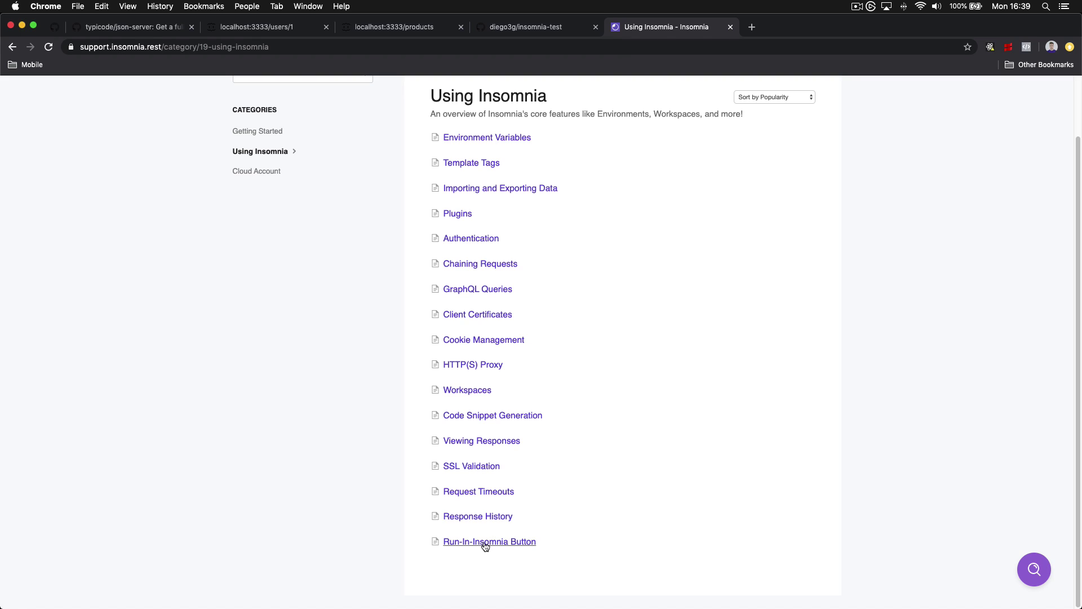
{"action": "left_click", "coordinate": [524, 541]}
{"action": "scroll", "coordinate": [709, 396], "scroll_direction": "down", "scroll_amount": 1}
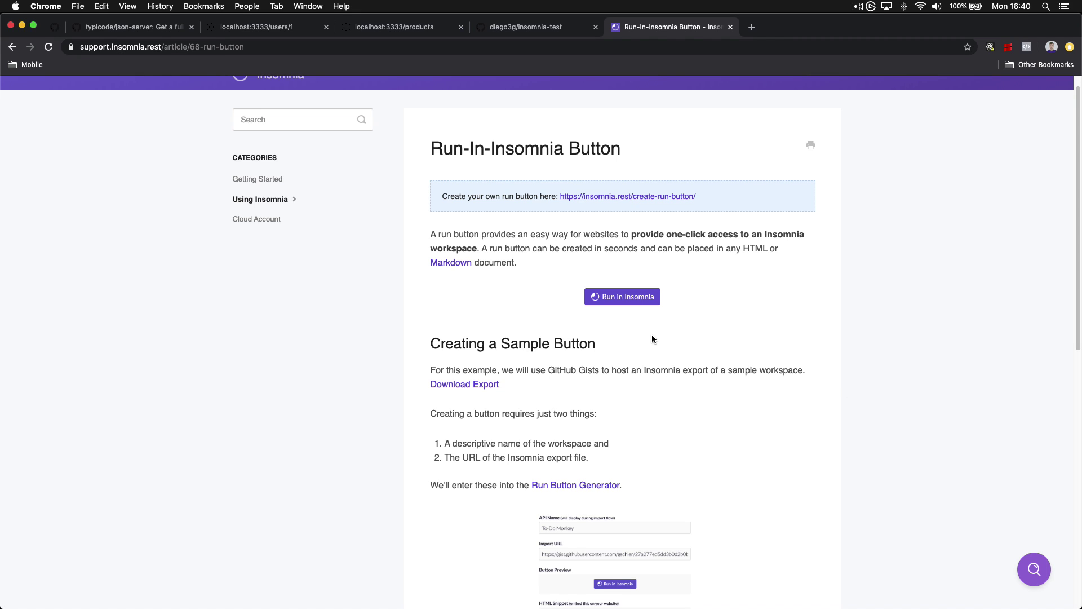
{"action": "left_click", "coordinate": [415, 585]}
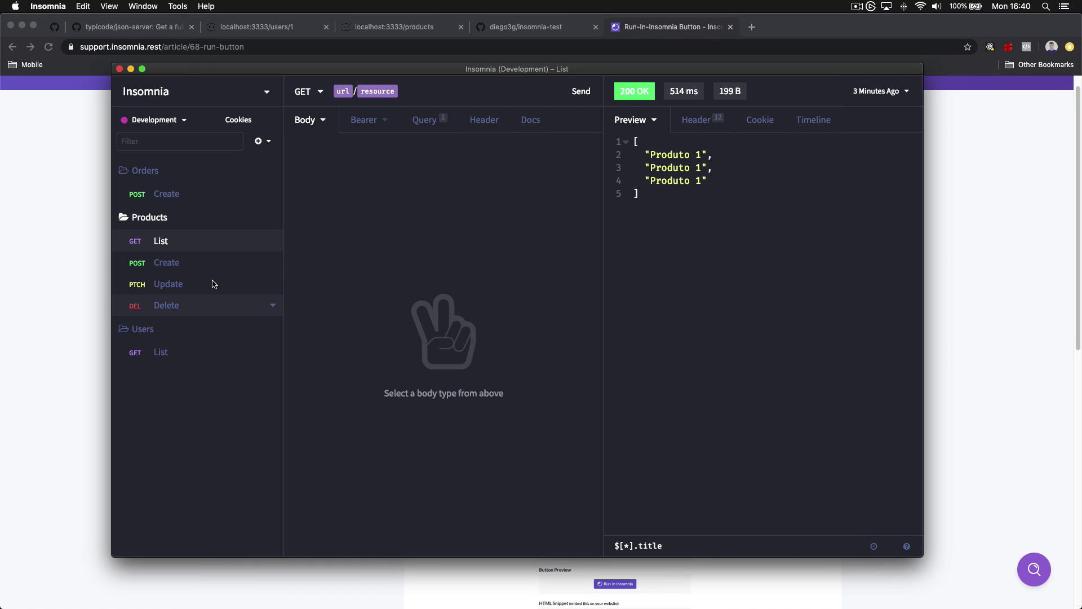
{"action": "left_click", "coordinate": [106, 283]}
{"action": "scroll", "coordinate": [635, 361], "scroll_direction": "down", "scroll_amount": 5}
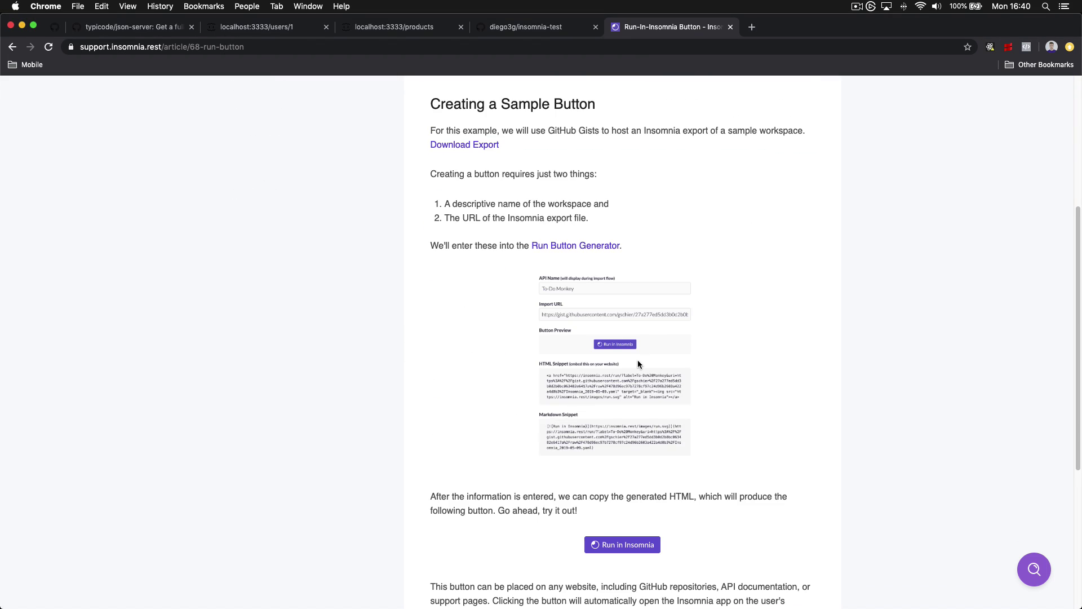
{"action": "scroll", "coordinate": [637, 363], "scroll_direction": "up", "scroll_amount": 2}
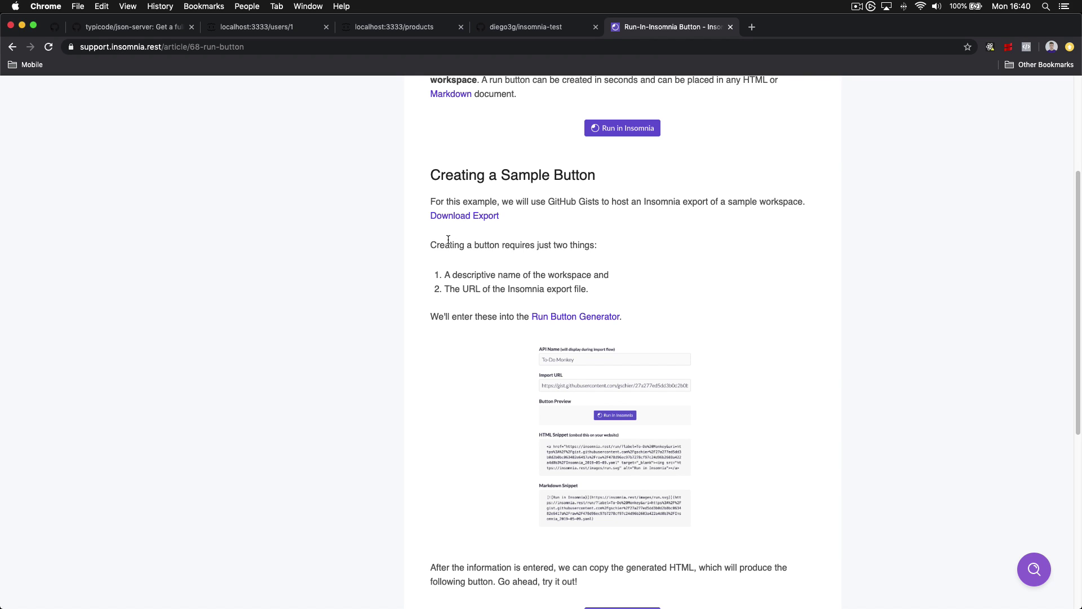
Export the current workspace's requests again in Insomnia v4 (JSON) format
{"action": "mouse_move", "coordinate": [475, 603]}
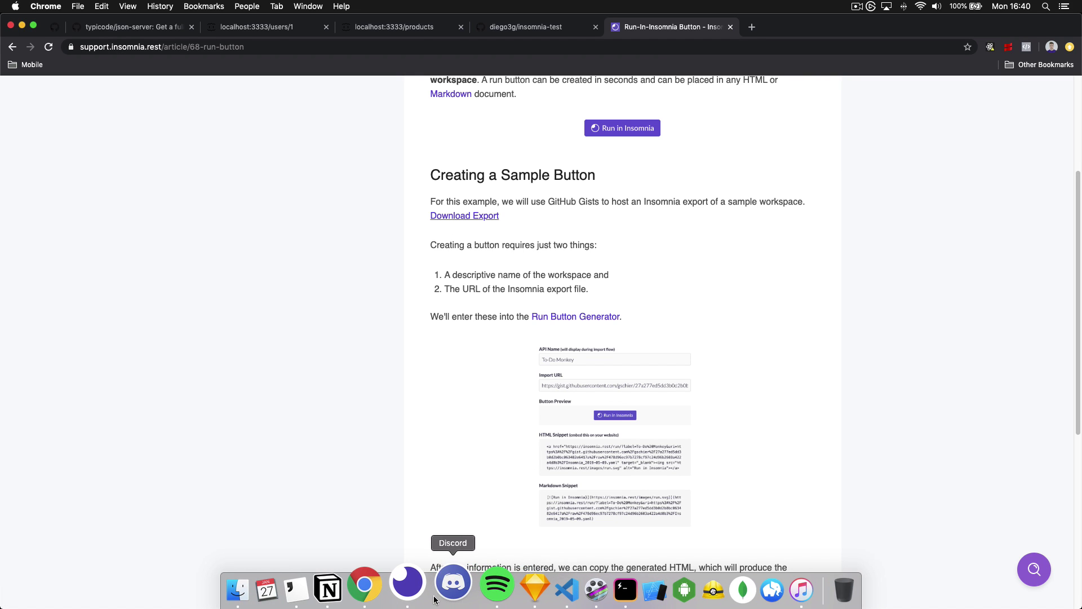
{"action": "left_click", "coordinate": [412, 584]}
{"action": "left_click", "coordinate": [196, 91]}
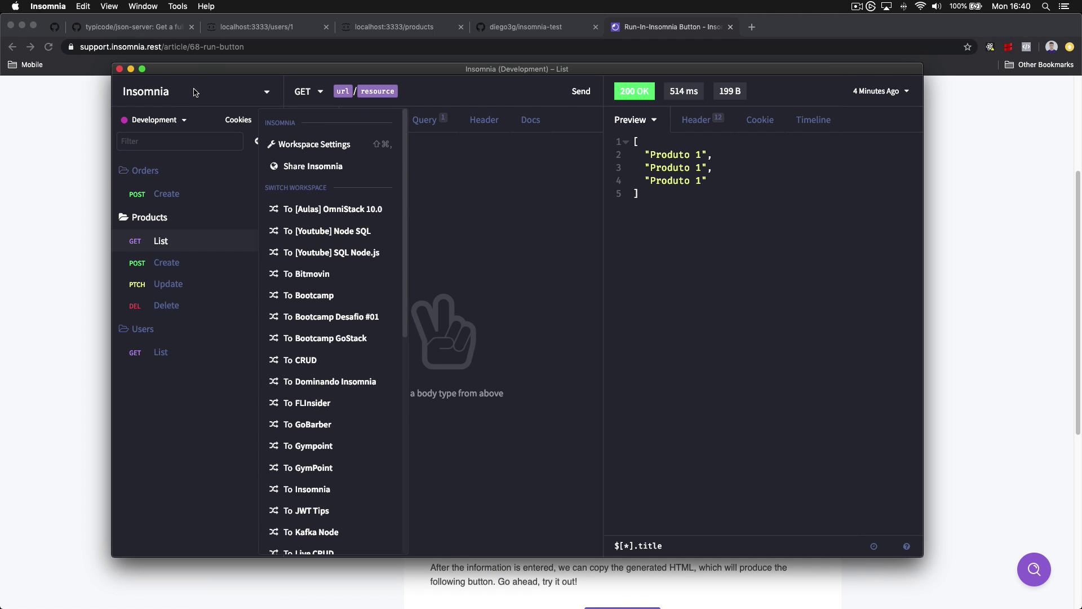
{"action": "scroll", "coordinate": [350, 387], "scroll_direction": "down", "scroll_amount": 10}
{"action": "left_click", "coordinate": [335, 499]}
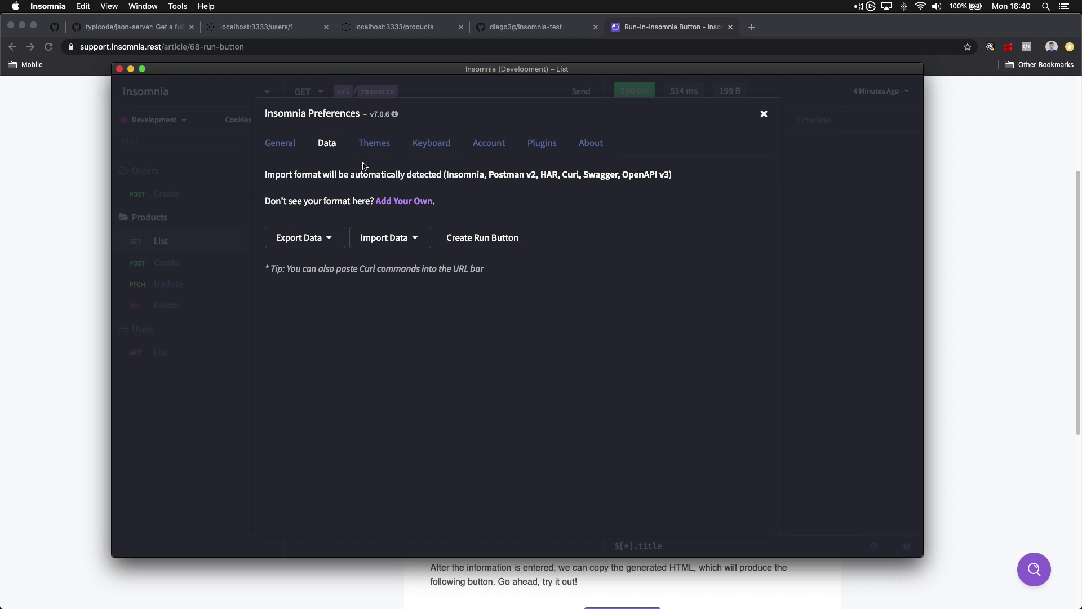
{"action": "left_click", "coordinate": [330, 236]}
{"action": "left_click", "coordinate": [344, 286]}
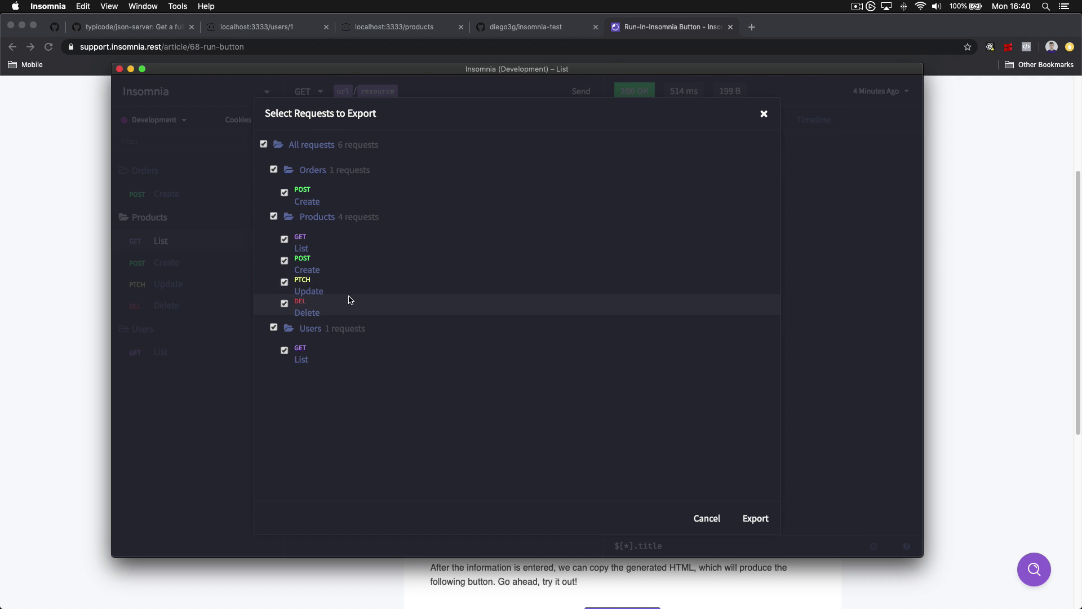
{"action": "left_click", "coordinate": [761, 518]}
{"action": "left_click", "coordinate": [762, 231]}
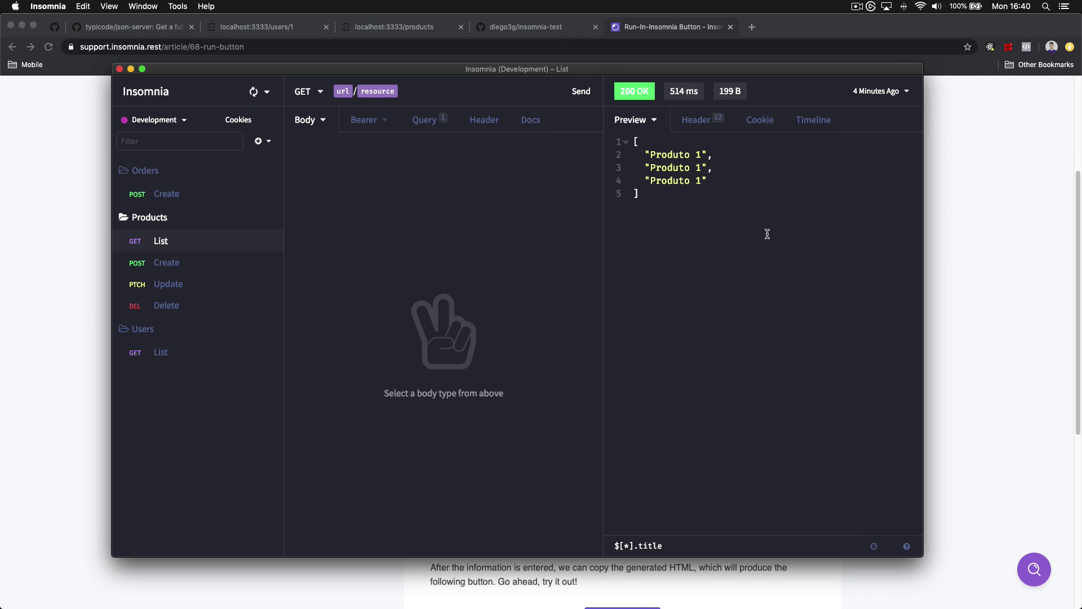
Save the export file as 'export' in the www/youtube/insomnia folder
{"action": "left_click", "coordinate": [345, 259]}
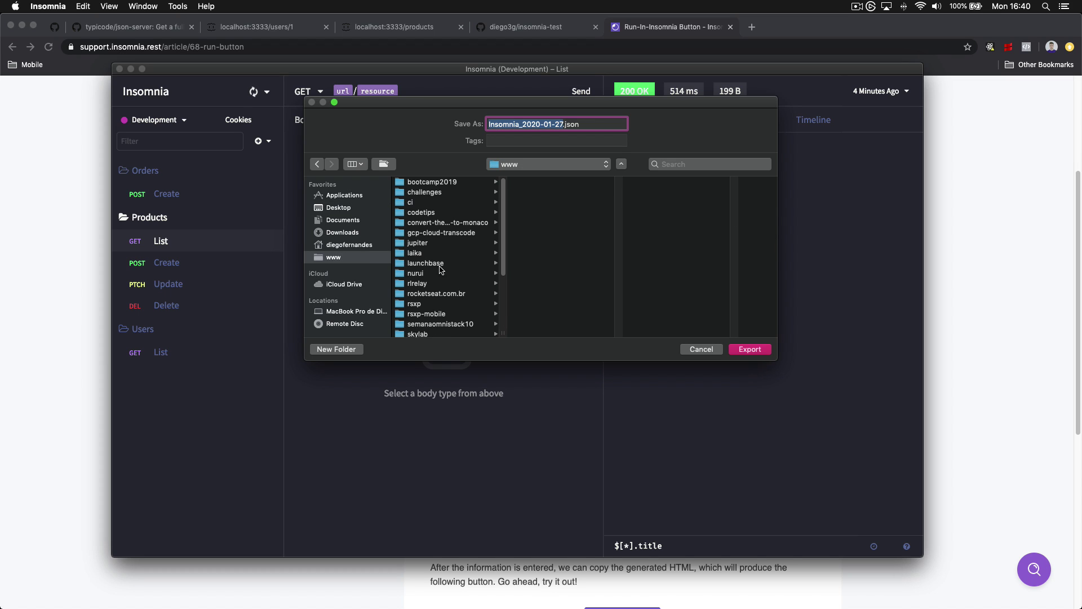
{"action": "scroll", "coordinate": [439, 269], "scroll_direction": "down", "scroll_amount": 5}
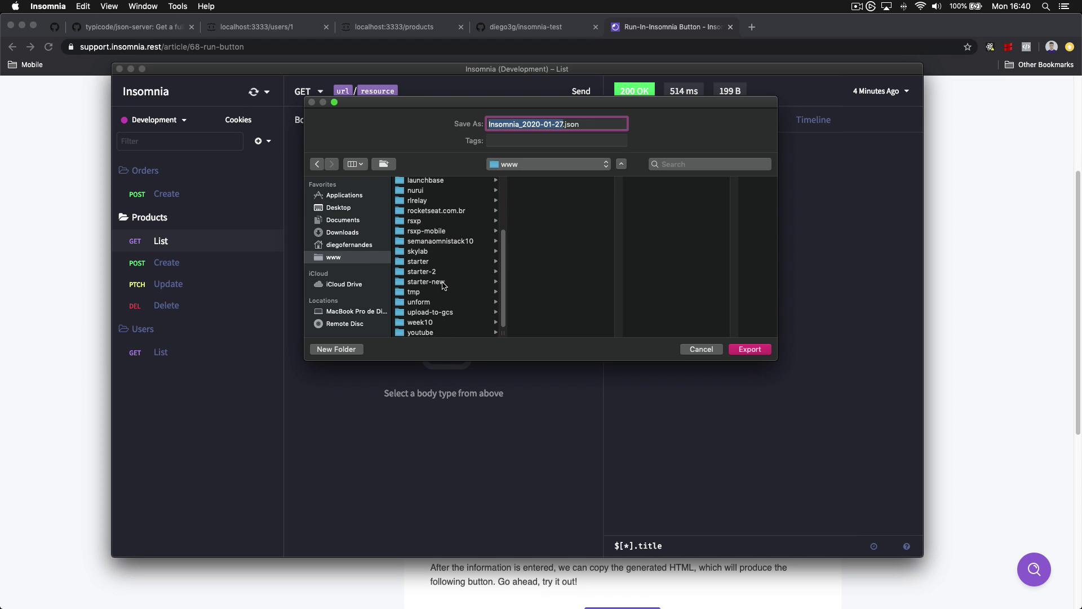
{"action": "left_click", "coordinate": [428, 332]}
{"action": "left_click", "coordinate": [541, 263]}
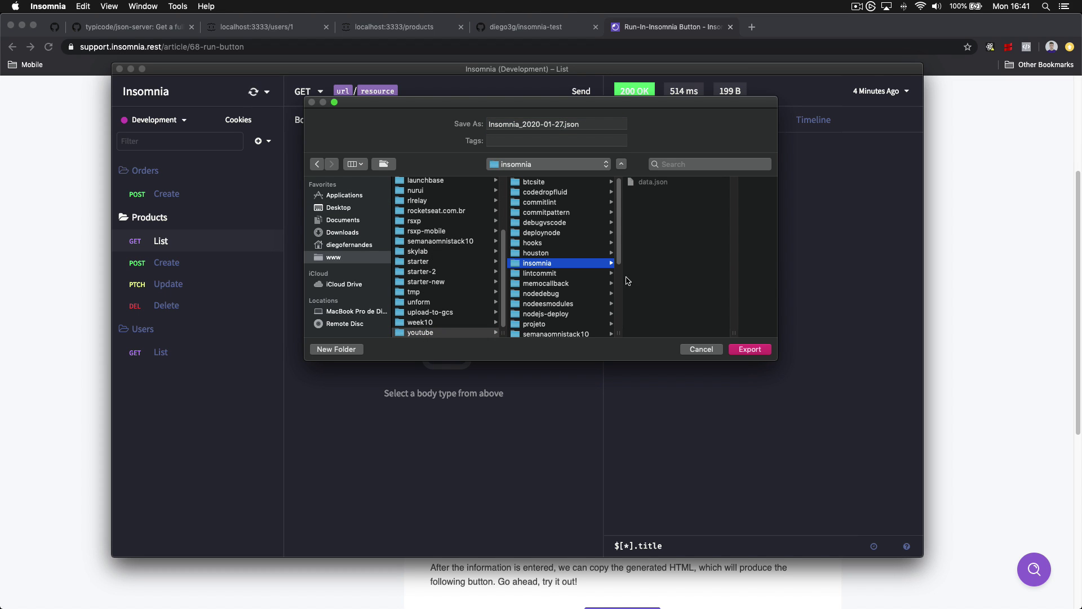
{"action": "left_click", "coordinate": [562, 124]}
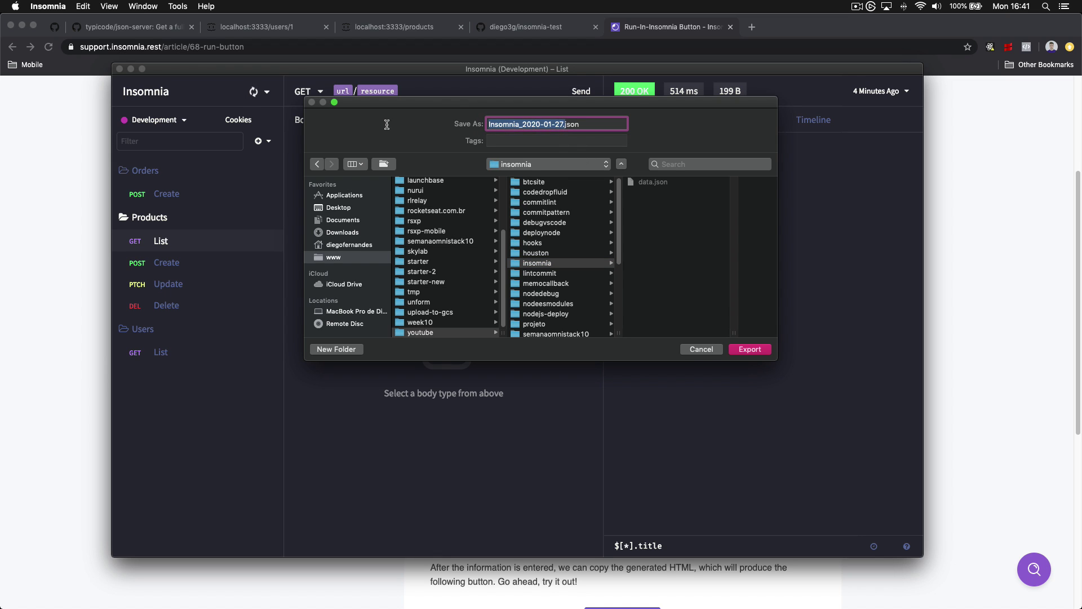
{"action": "type", "text": "export"}
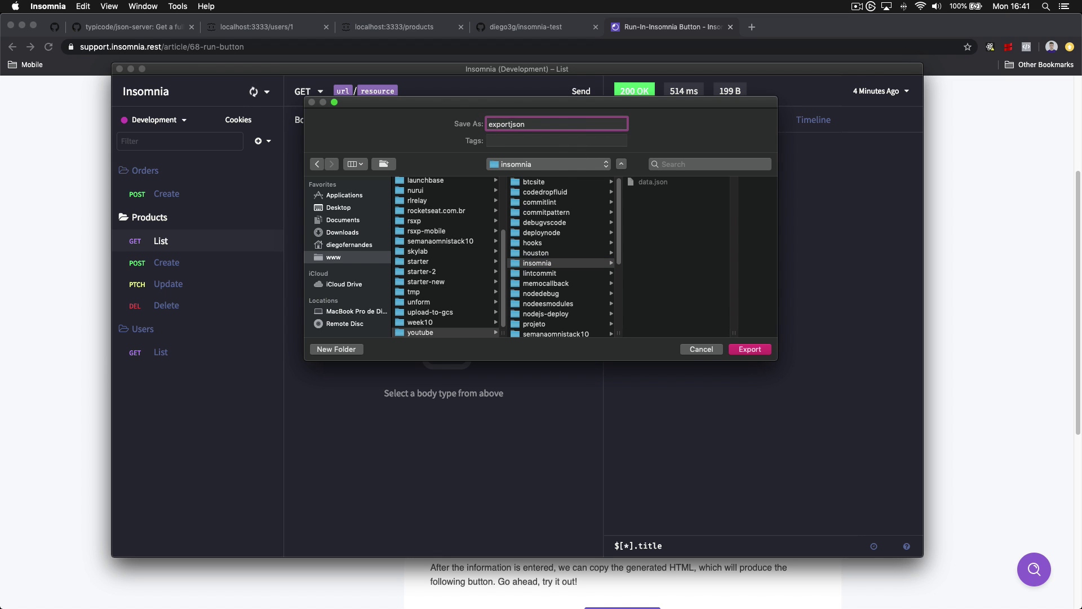
{"action": "key", "text": "Return"}
Check the www folder, then stop json-server in Hyper and list the project files
{"action": "mouse_move", "coordinate": [566, 603]}
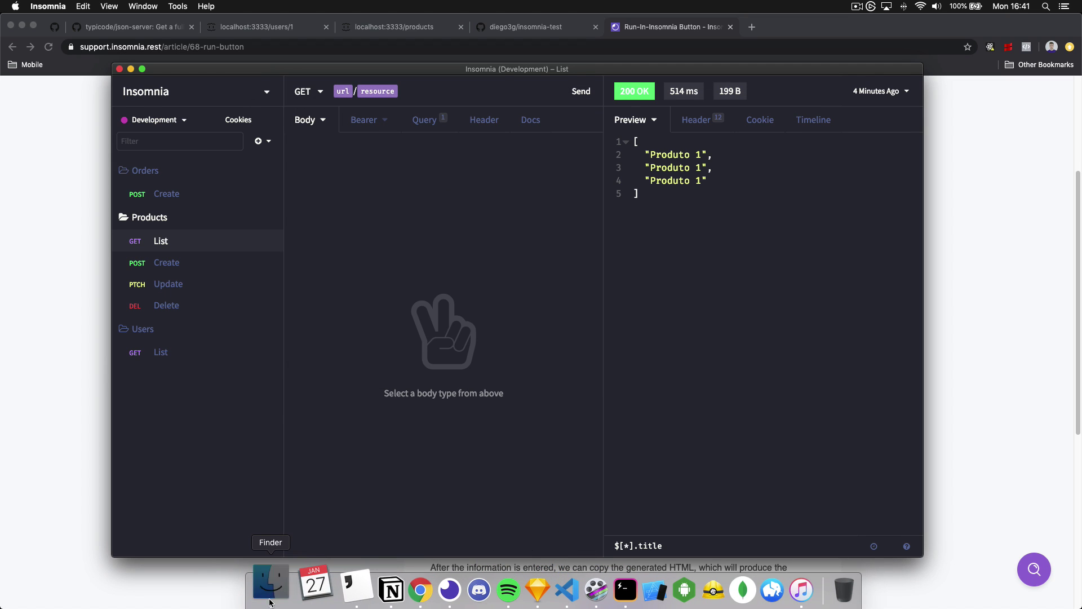
{"action": "left_click", "coordinate": [270, 589]}
{"action": "left_click", "coordinate": [158, 230]}
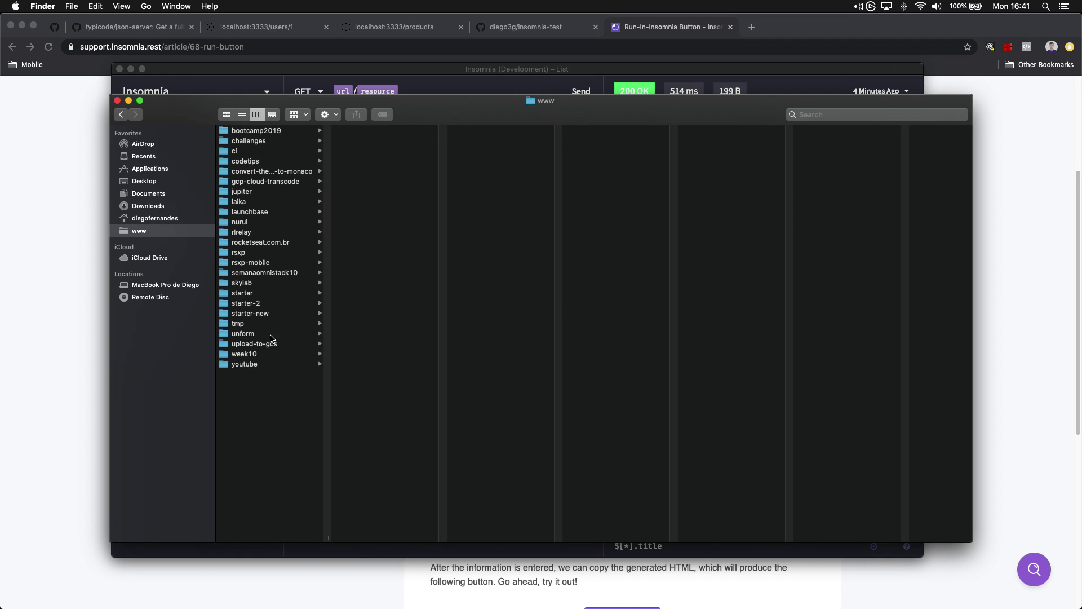
{"action": "mouse_move", "coordinate": [519, 598]}
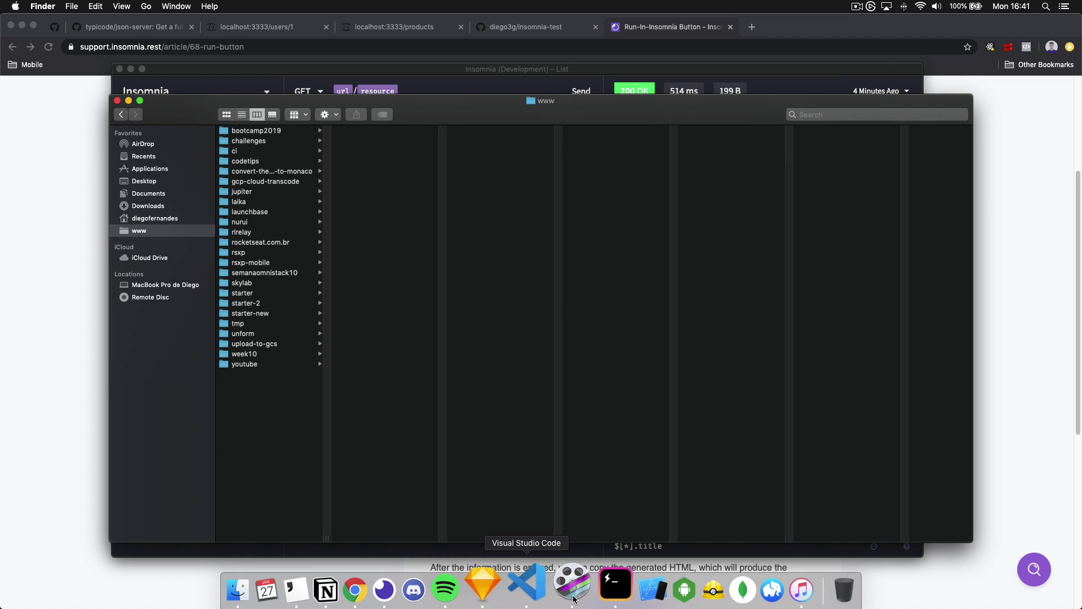
{"action": "left_click", "coordinate": [605, 589]}
{"action": "key", "text": "ctrl+c"}
{"action": "key", "text": "super+k"}
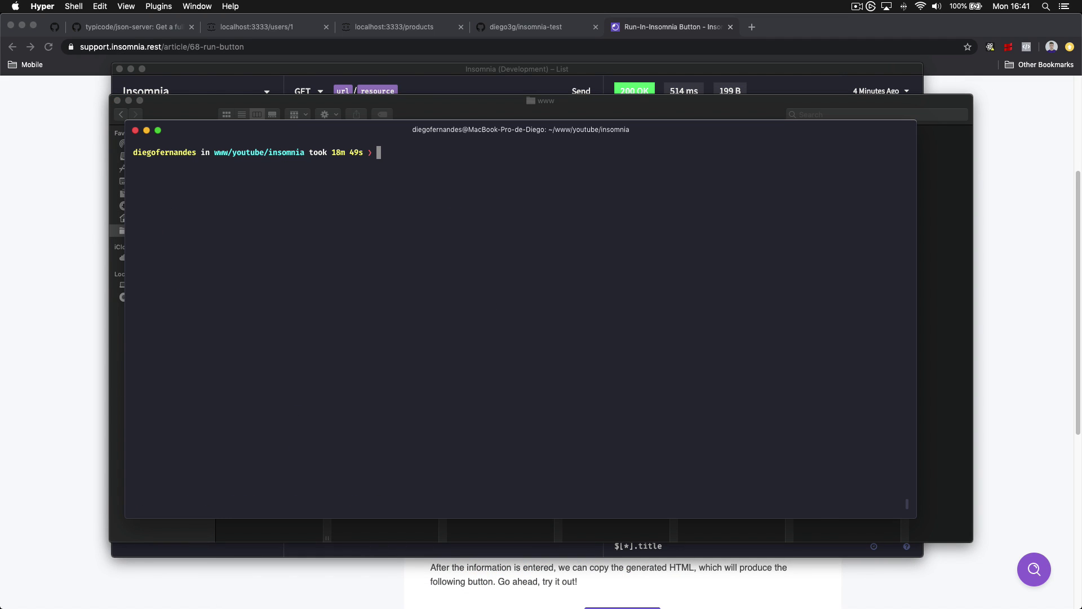
{"action": "type", "text": "ls"}
{"action": "key", "text": "Return"}
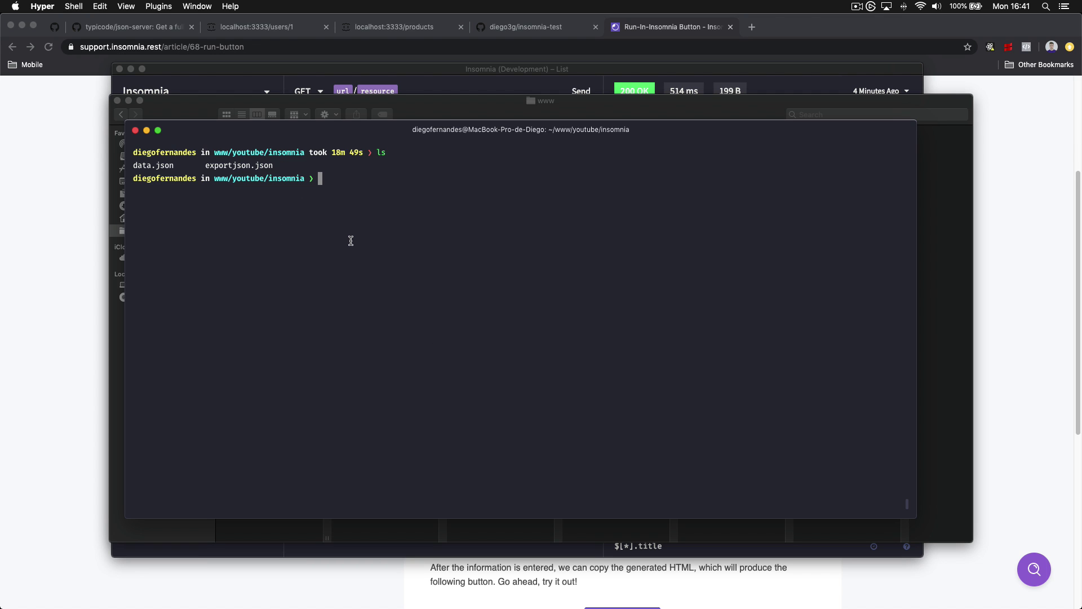
Rename exportjson.json to export.json and confirm it with ls
{"action": "type", "text": "mv exportjson.json export.json"}
{"action": "key", "text": "Return"}
{"action": "type", "text": "ls"}
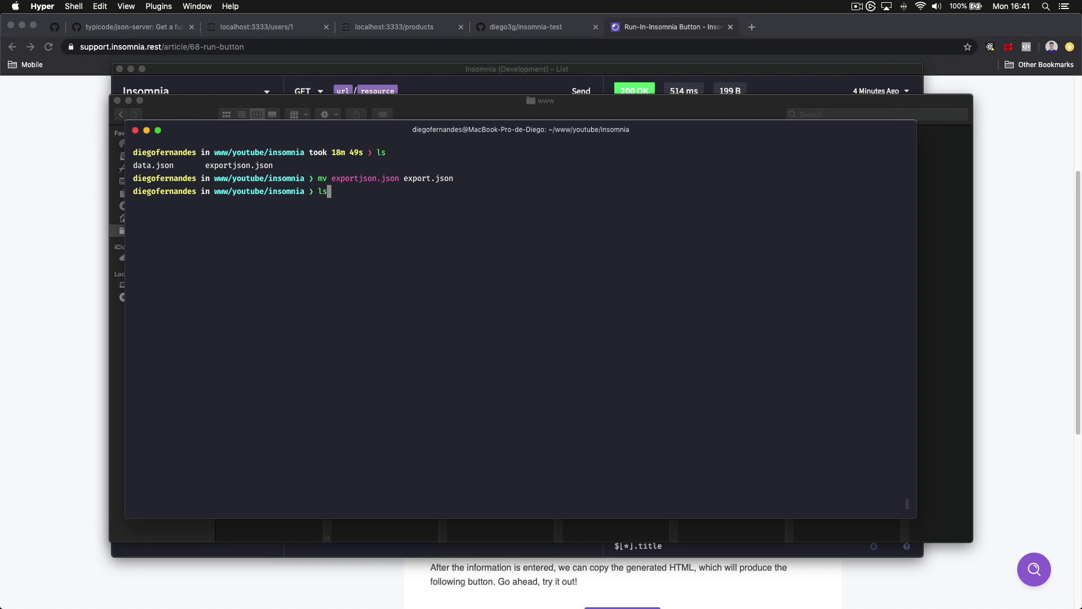
{"action": "key", "text": "Return"}
{"action": "left_click_drag", "start_coordinate": [185, 207], "coordinate": [232, 206]}
{"action": "left_click", "coordinate": [239, 207]}
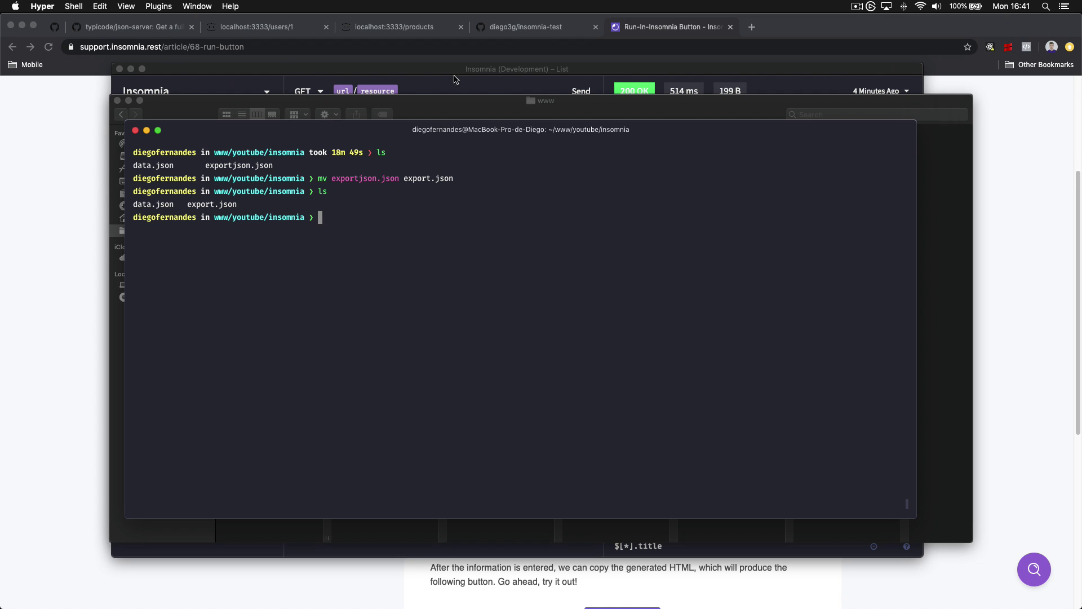
Copy the insomnia-test repository's SSH clone address from GitHub
{"action": "left_click", "coordinate": [527, 29]}
{"action": "left_click", "coordinate": [603, 228]}
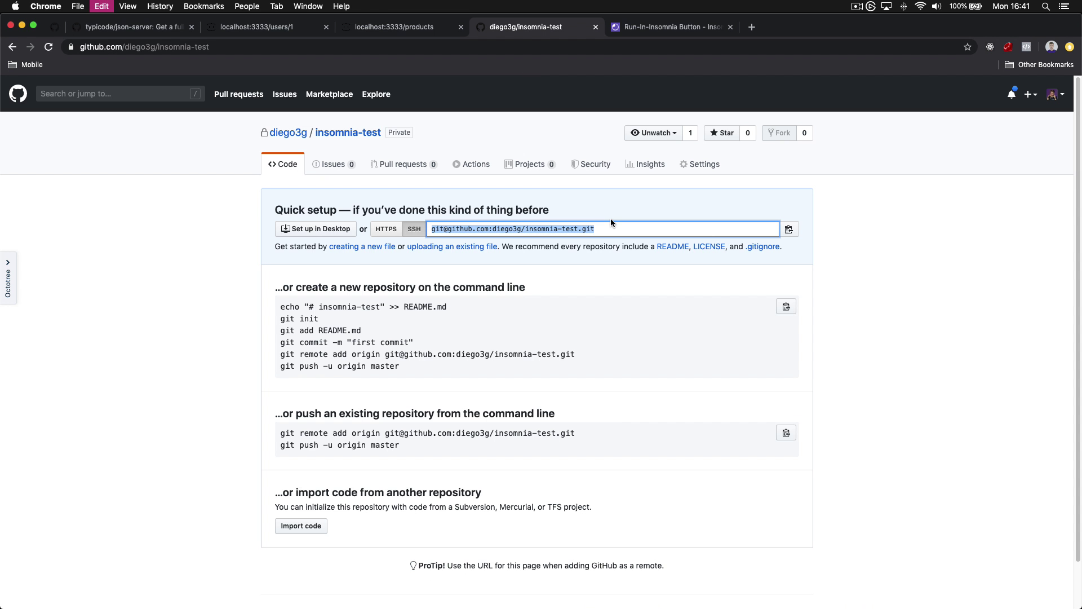
{"action": "key", "text": "super+c"}
{"action": "key", "text": "super+Tab"}
Initialize a Git repository and commit all files as 'Add Insomnia export'
{"action": "type", "text": "git init"}
{"action": "key", "text": "Return"}
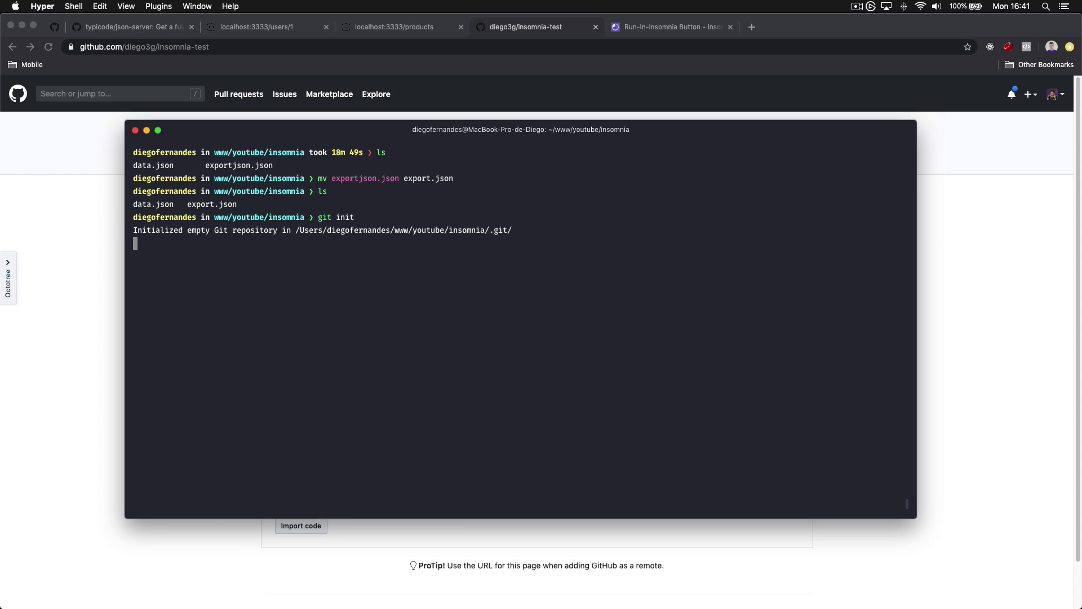
{"action": "type", "text": "git add ."}
{"action": "key", "text": "Return"}
{"action": "type", "text": "git "}
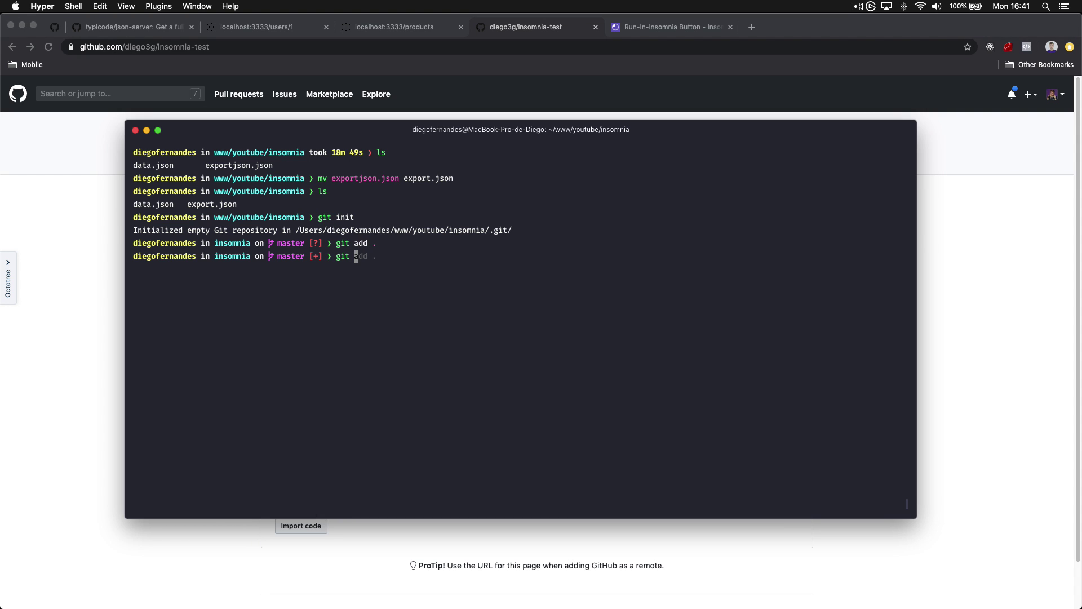
{"action": "type", "text": "commit -m \"Add Insomnia"}
{"action": "type", "text": " export"}
{"action": "key", "text": "Return"}
Add the copied SSH address as origin and push the commit
{"action": "type", "text": "g"}
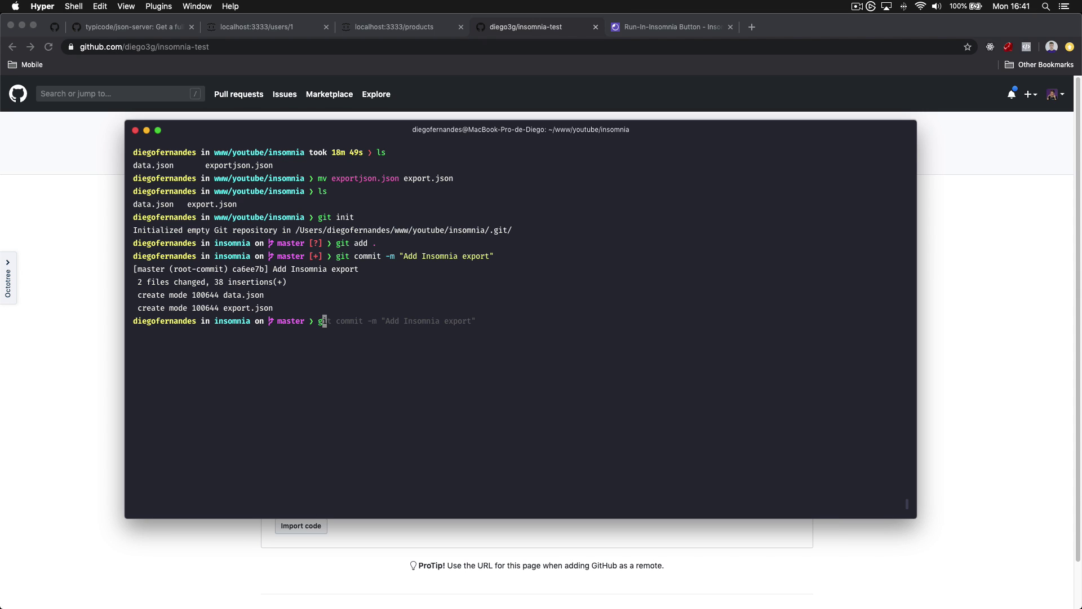
{"action": "type", "text": "it remote add origin"}
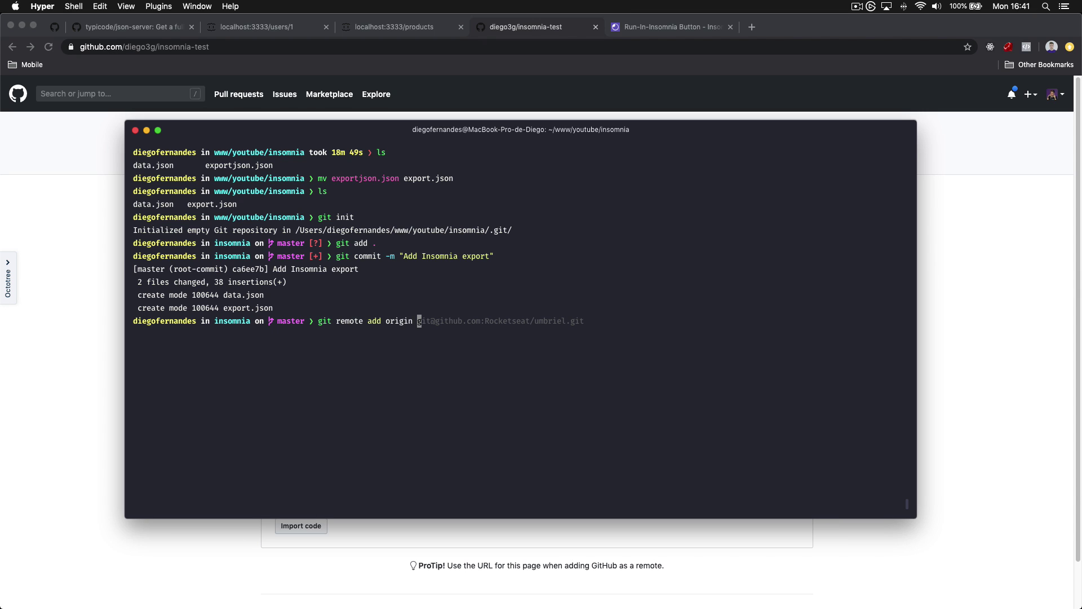
{"action": "key", "text": "super+v"}
{"action": "key", "text": "Return"}
{"action": "type", "text": "git push"}
{"action": "key", "text": "Return"}
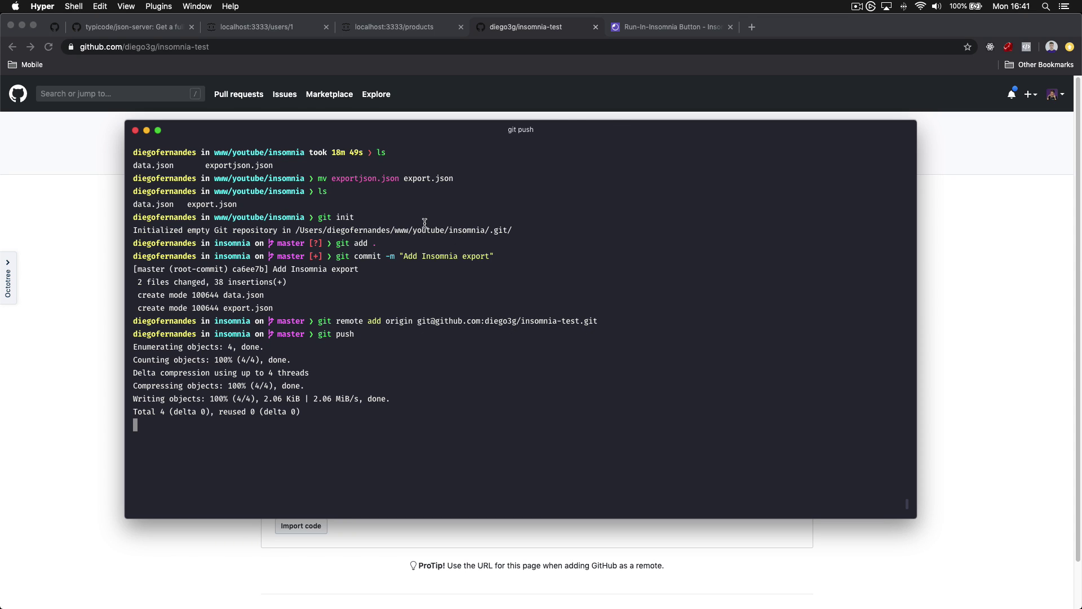
Copy the raw export.json URL from the reloaded insomnia-test repository
{"action": "left_click", "coordinate": [103, 272]}
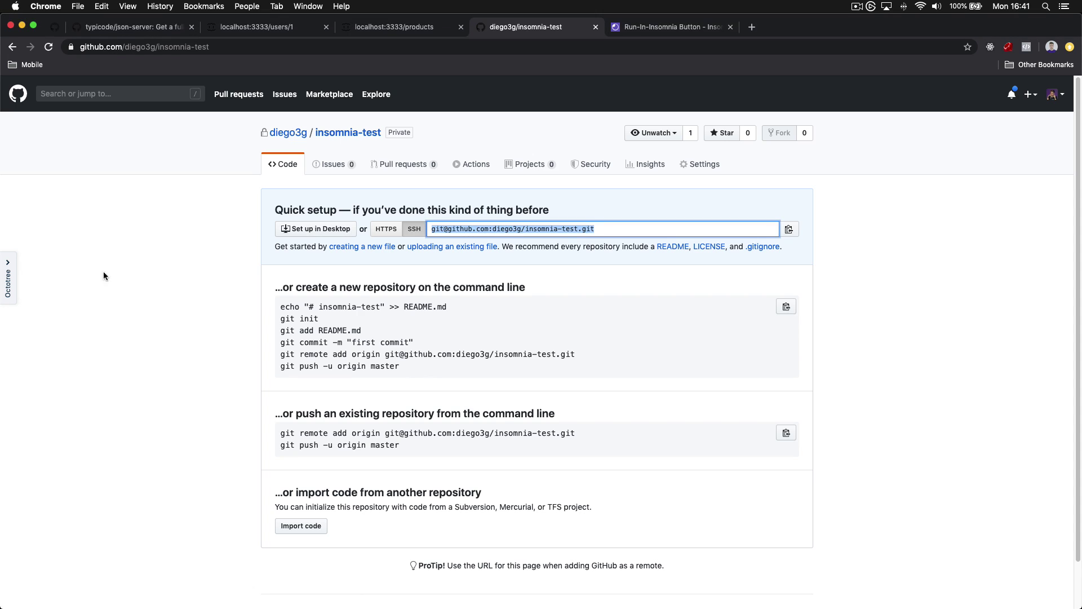
{"action": "key", "text": "super+r"}
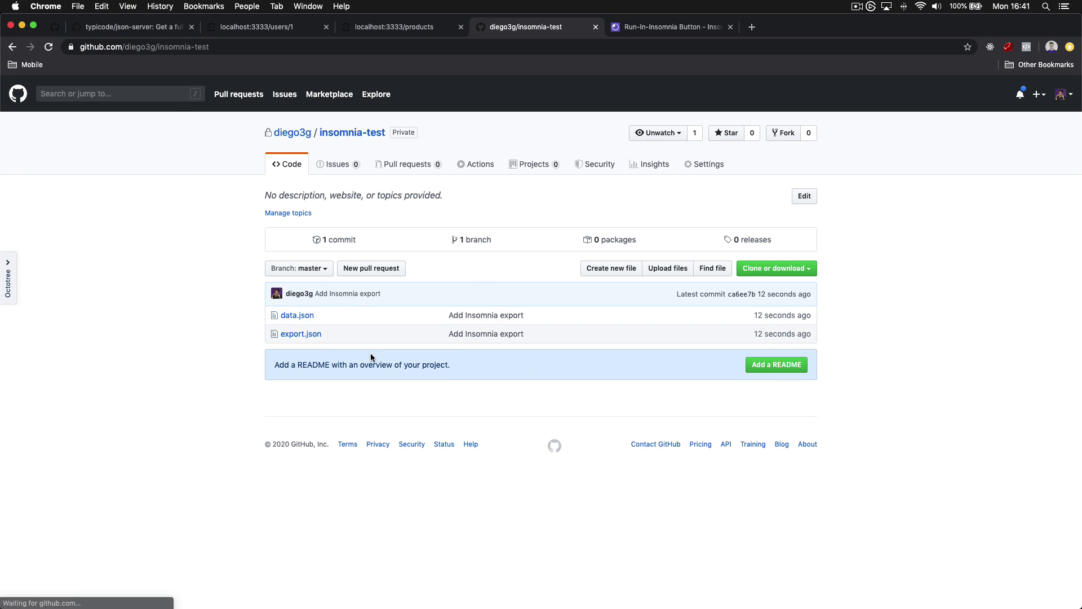
{"action": "left_click", "coordinate": [310, 336]}
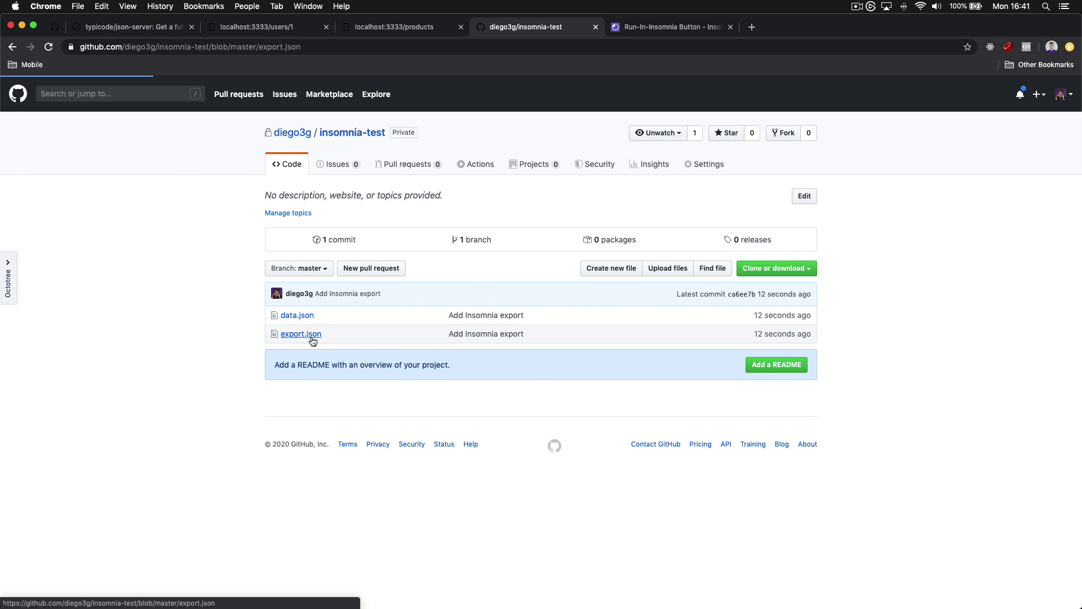
{"action": "left_click", "coordinate": [672, 275]}
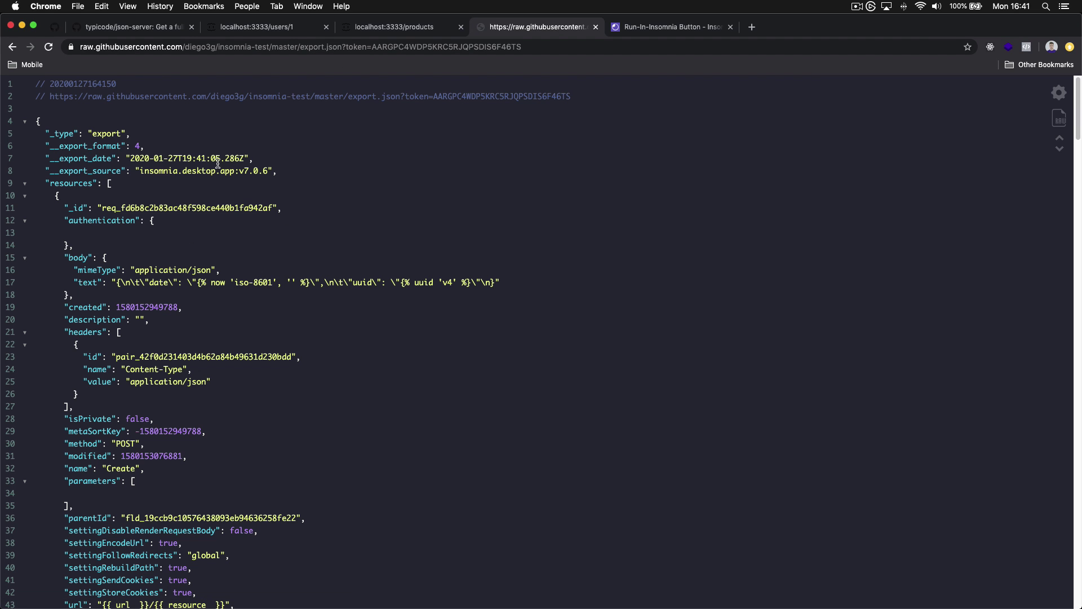
{"action": "left_click", "coordinate": [385, 50]}
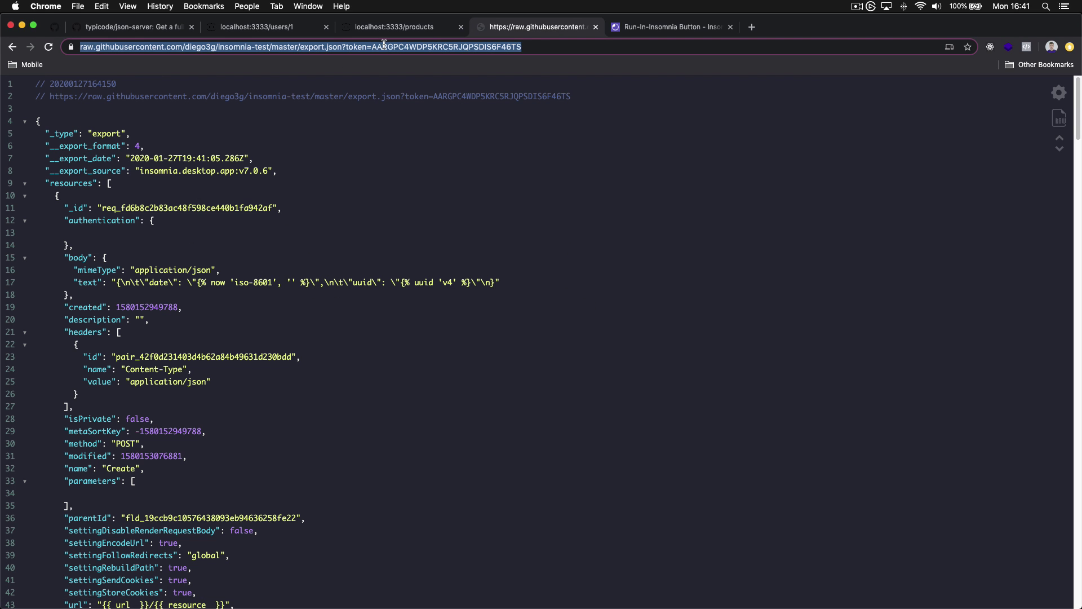
{"action": "key", "text": "super+c"}
{"action": "left_click", "coordinate": [654, 28]}
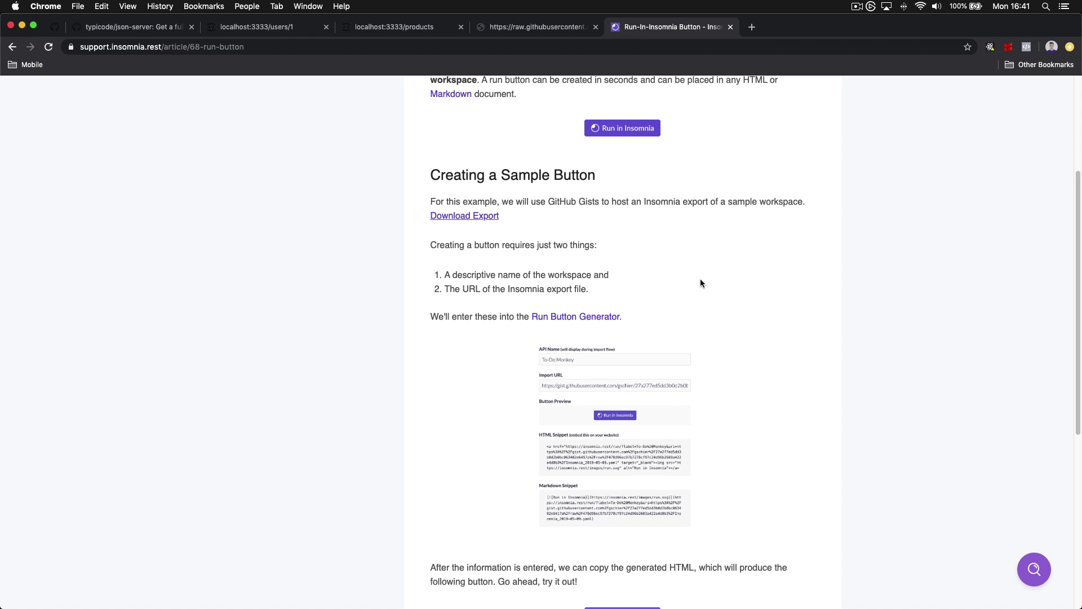
In the Run Button Generator, enter API Name 'Test API' and paste the raw export.json Import URL
{"action": "left_click", "coordinate": [564, 319]}
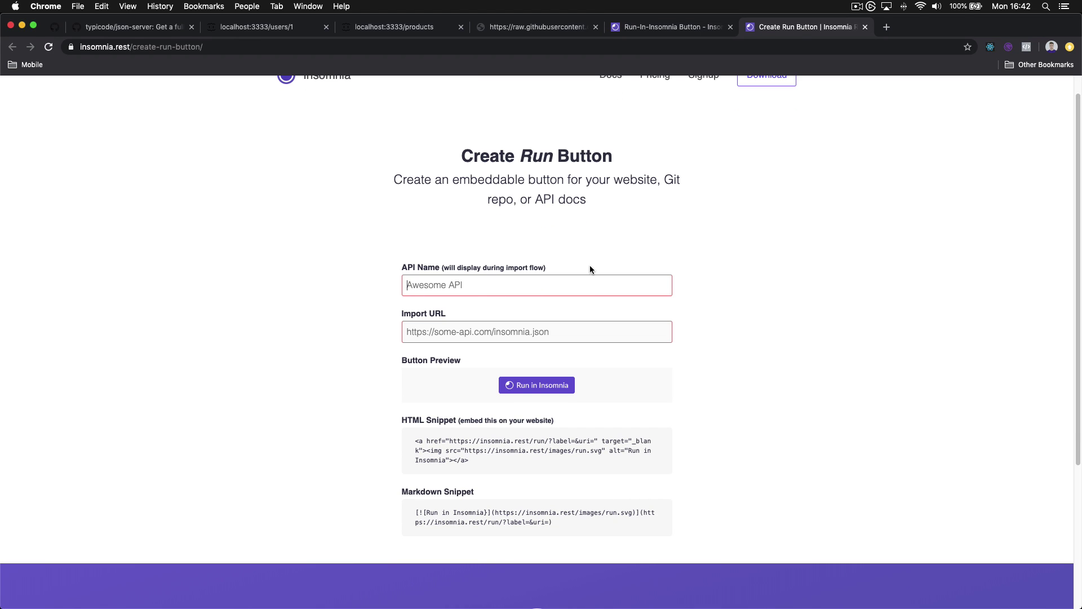
{"action": "left_click", "coordinate": [421, 587]}
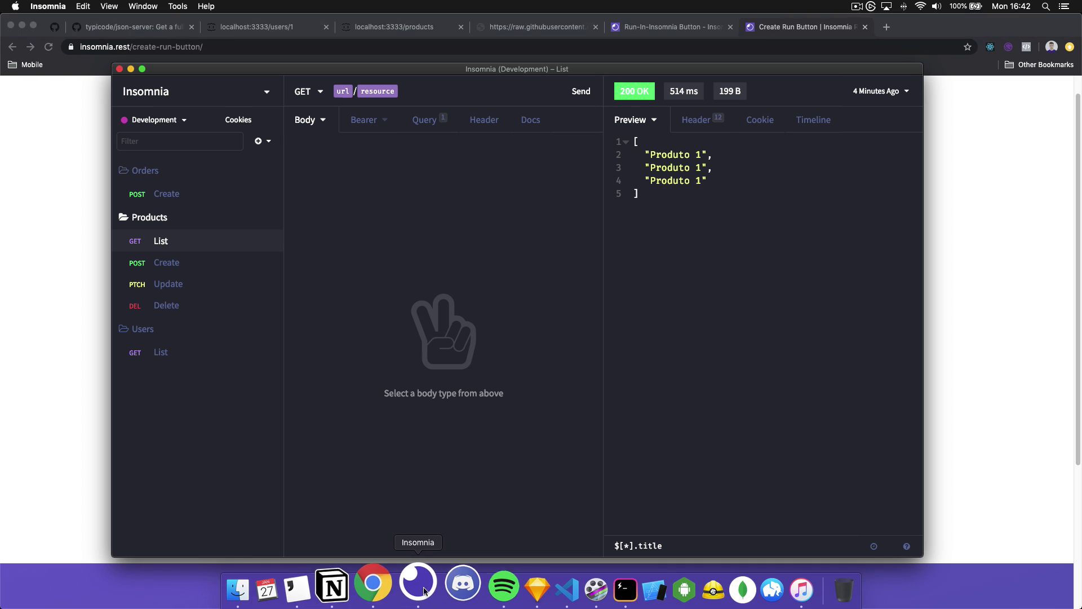
{"action": "left_click", "coordinate": [73, 199]}
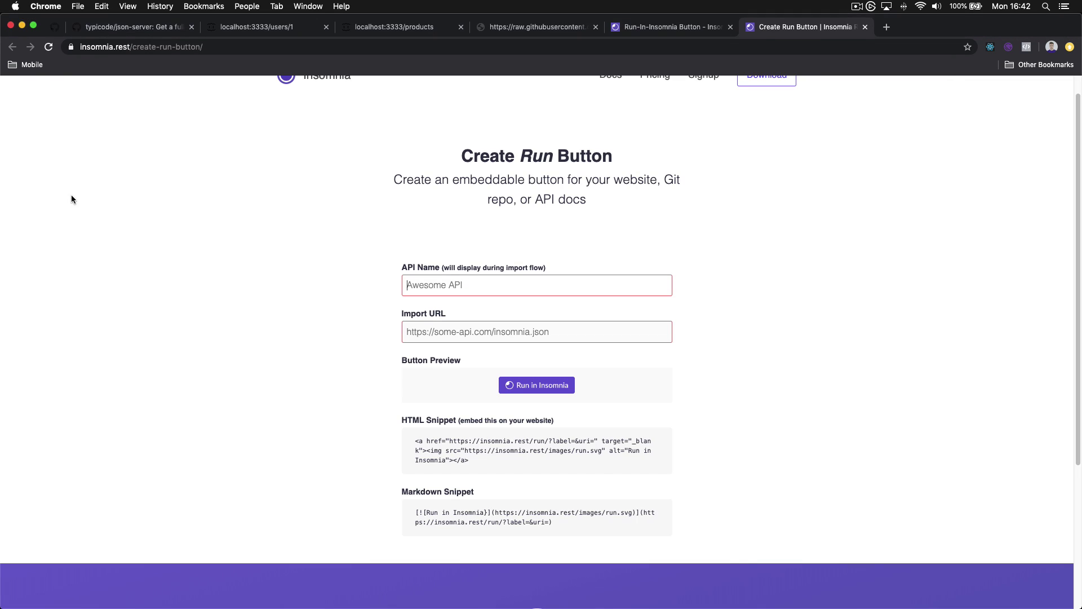
{"action": "left_click", "coordinate": [527, 289]}
{"action": "type", "text": "Test AP"}
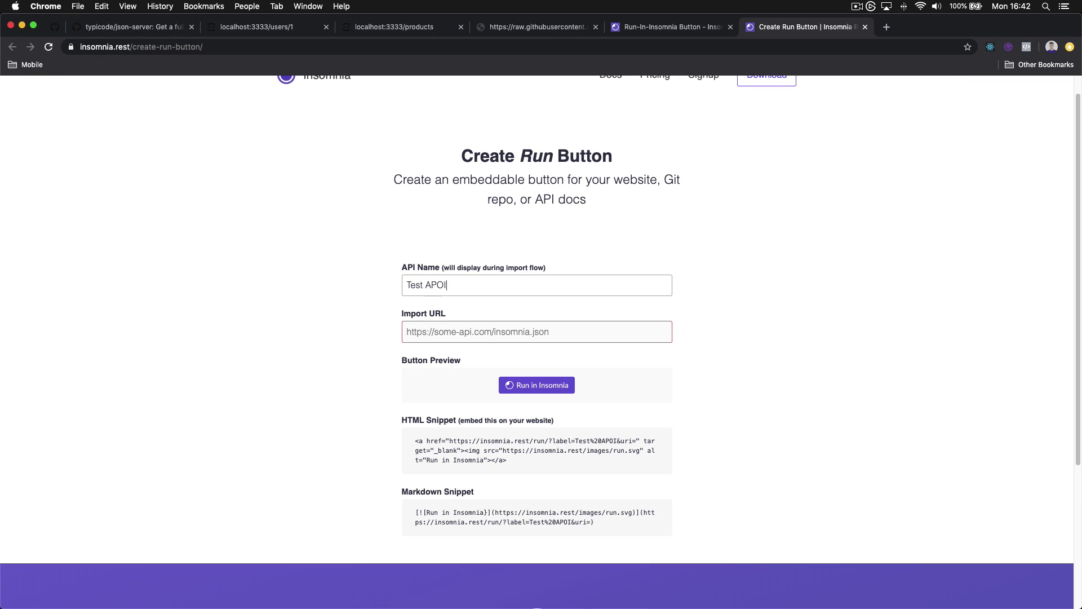
{"action": "type", "text": "I"}
{"action": "left_click", "coordinate": [511, 333]}
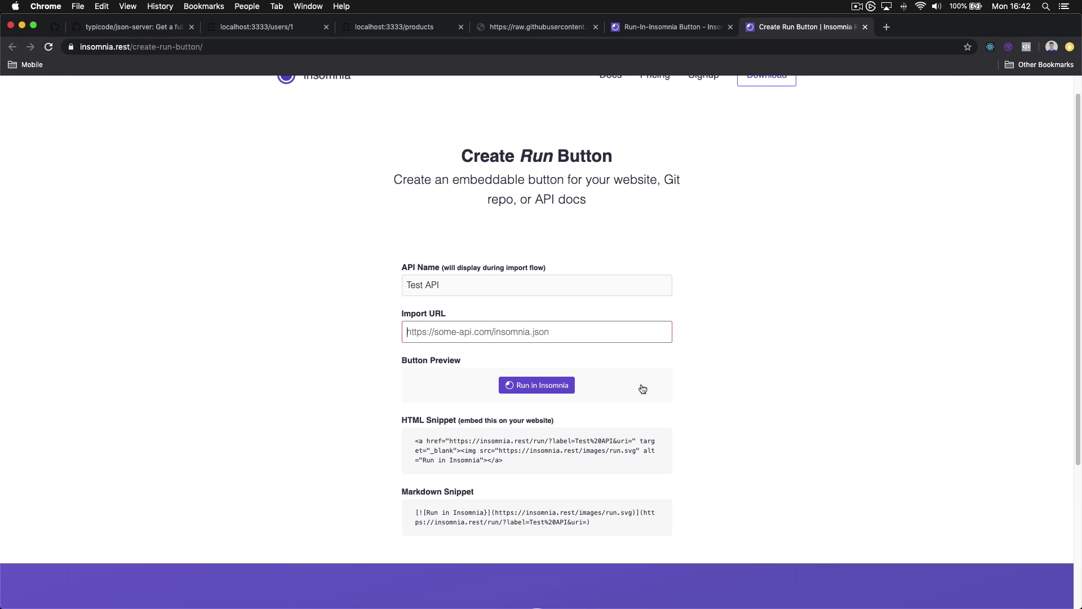
{"action": "key", "text": "super+v"}
Select the generated Markdown snippet
{"action": "scroll", "coordinate": [736, 378], "scroll_direction": "down", "scroll_amount": 5}
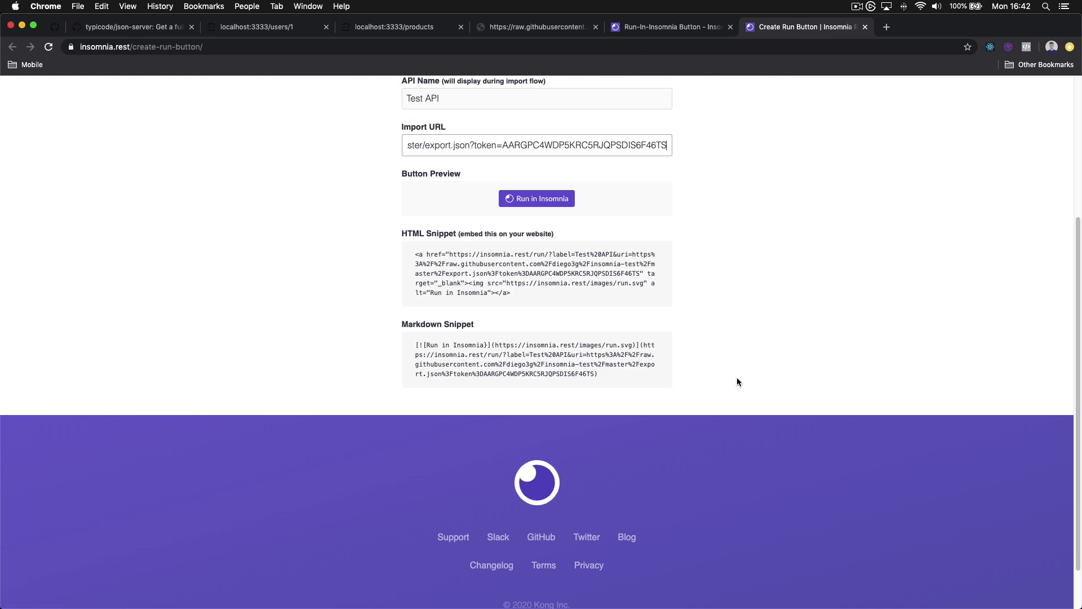
{"action": "scroll", "coordinate": [727, 364], "scroll_direction": "up", "scroll_amount": 5}
{"action": "scroll", "coordinate": [550, 415], "scroll_direction": "down", "scroll_amount": 3}
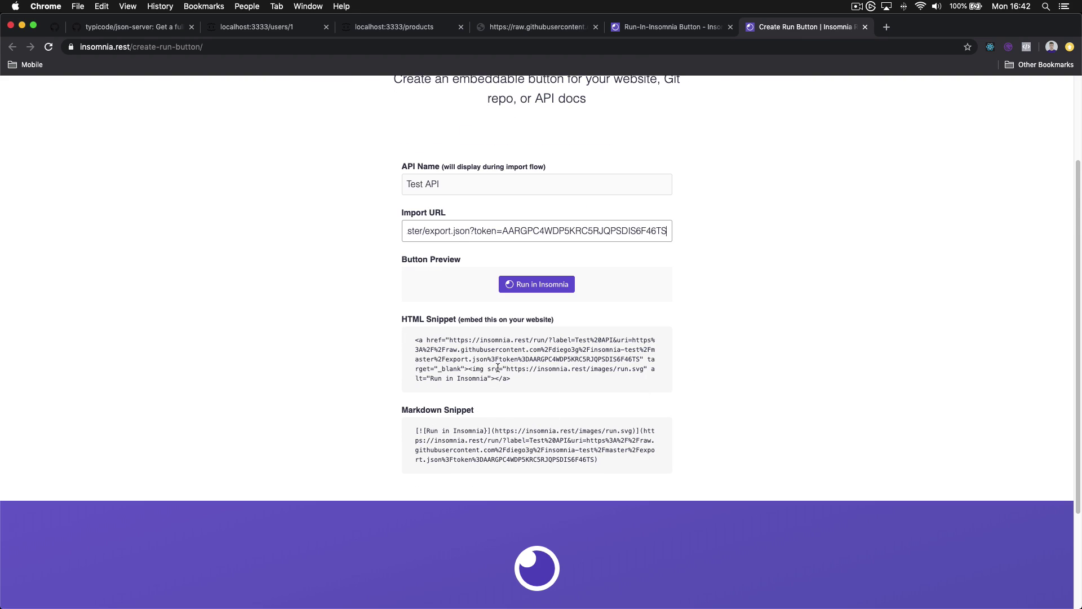
{"action": "left_click_drag", "start_coordinate": [522, 376], "coordinate": [465, 348]}
{"action": "left_click_drag", "start_coordinate": [599, 460], "coordinate": [416, 431]}
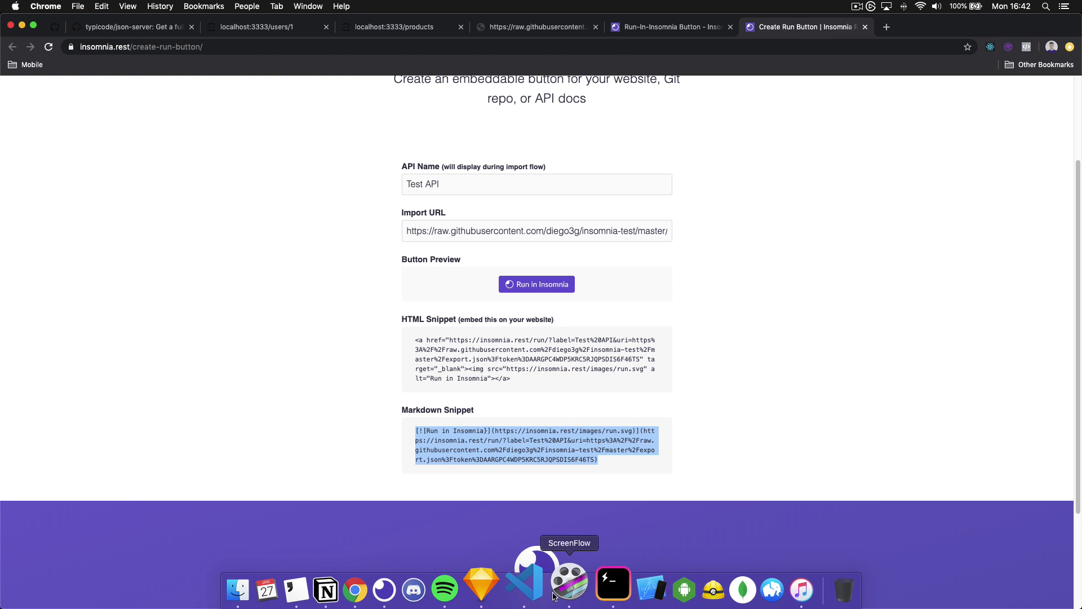
Create README.md in vim with heading '# Insomnia test' and the pasted badge Markdown
{"action": "left_click", "coordinate": [597, 584]}
{"action": "type", "text": "vim README.md"}
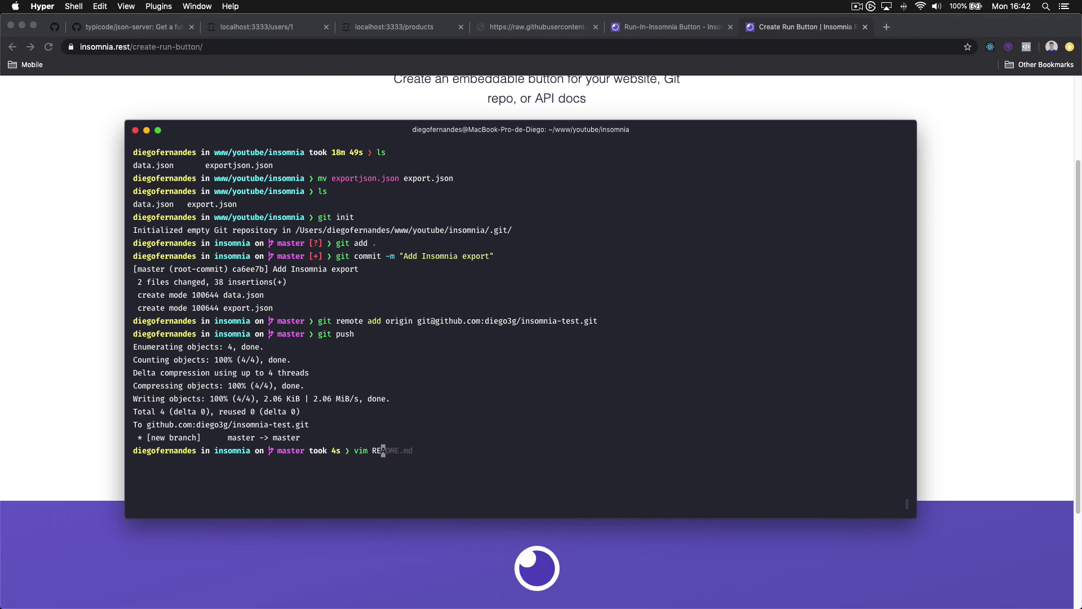
{"action": "key", "text": "Return"}
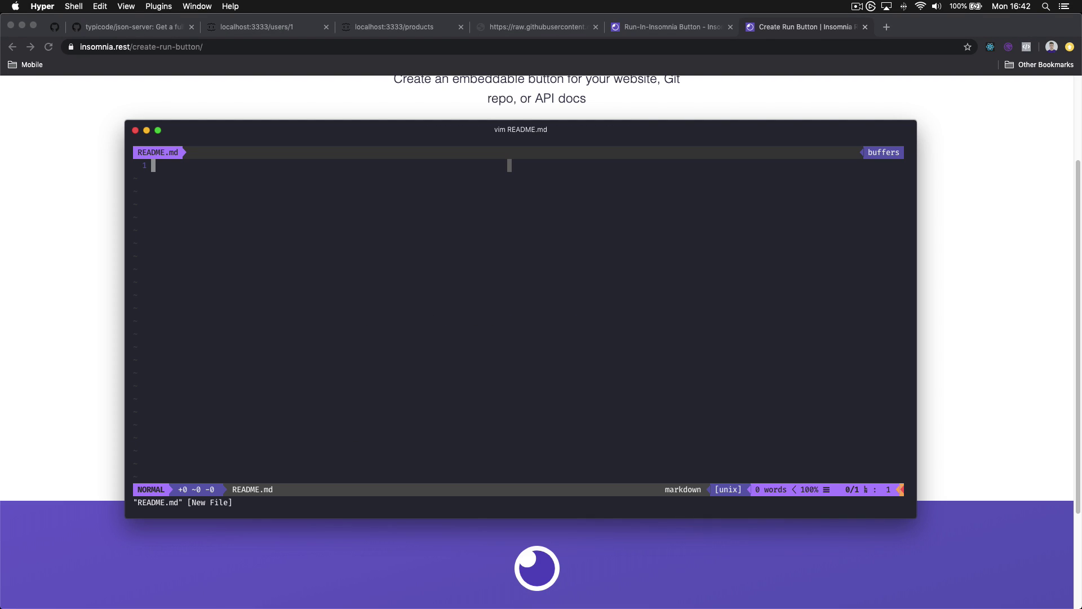
{"action": "type", "text": "i# Insomnia test"}
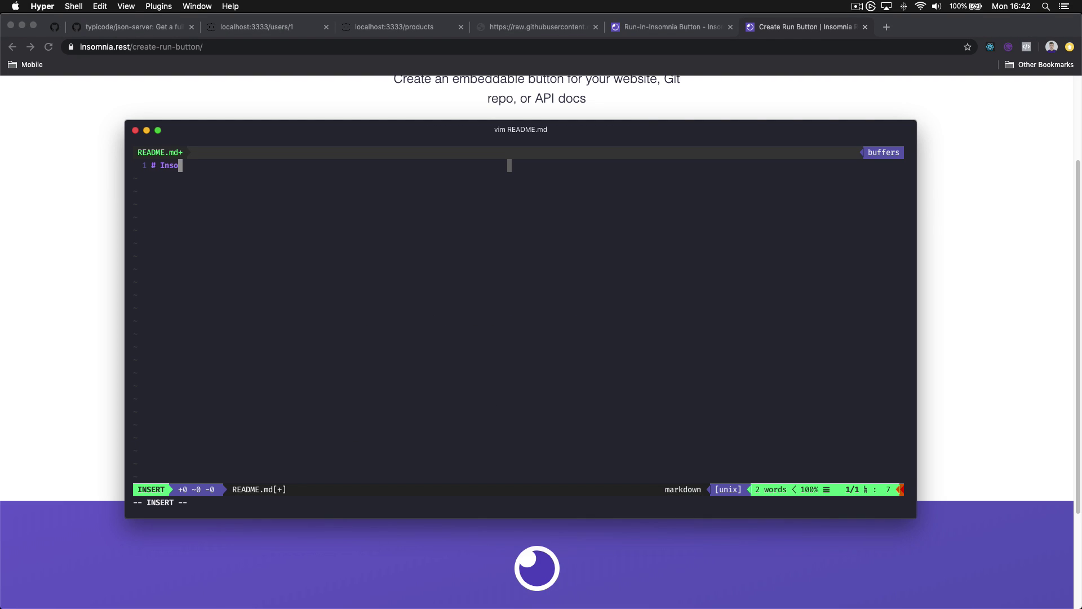
{"action": "key", "text": "Return"}
{"action": "key", "text": "Return"}
{"action": "key", "text": "super+v"}
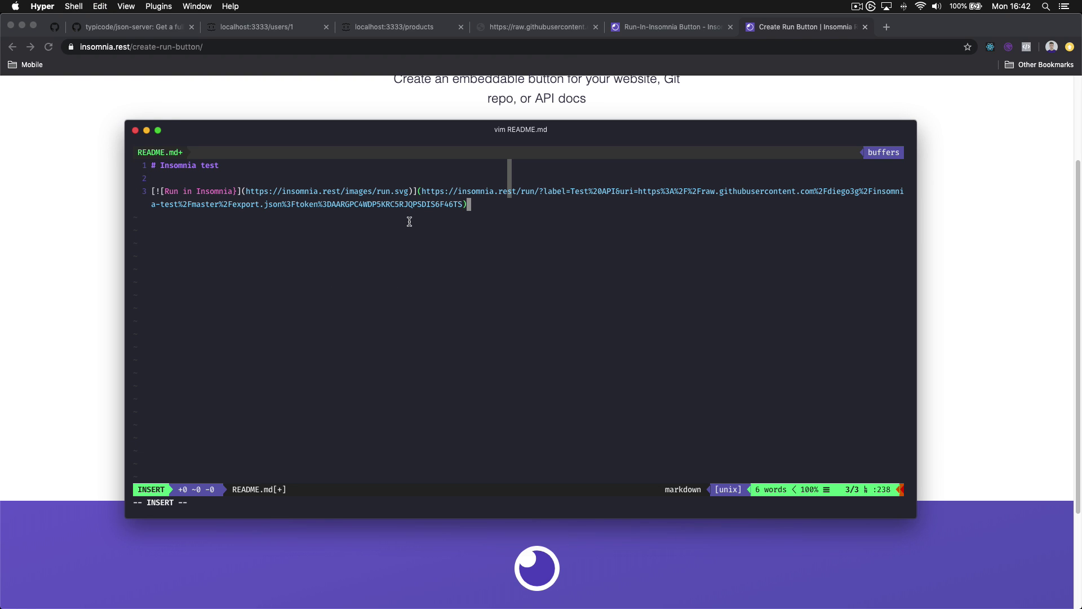
{"action": "key", "text": "Escape"}
{"action": "type", "text": ":wq"}
{"action": "key", "text": "Return"}
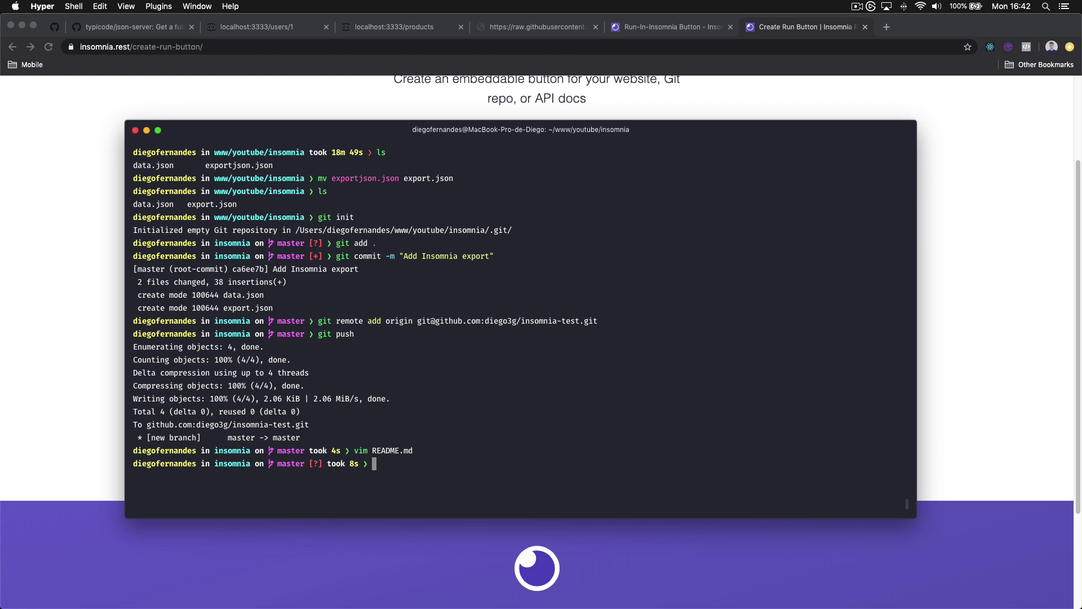
Commit the README as 'Add README' and push it to GitHub
{"action": "type", "text": "git add ."}
{"action": "key", "text": "Return"}
{"action": "type", "text": "git commit"}
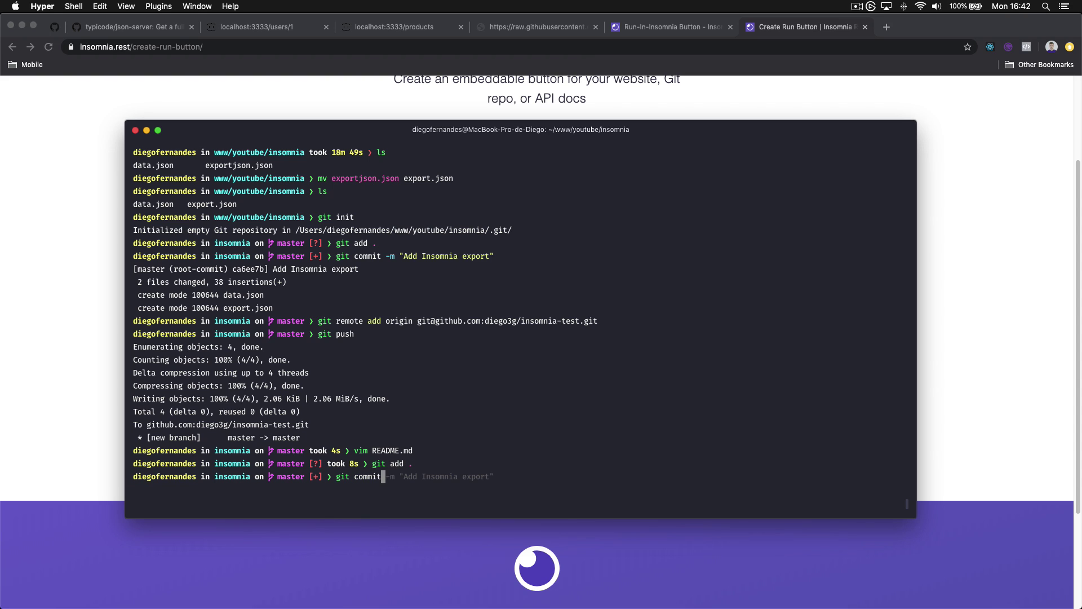
{"action": "type", "text": " -m \"Add README"}
{"action": "key", "text": "Return"}
{"action": "type", "text": "git push"}
{"action": "key", "text": "Return"}
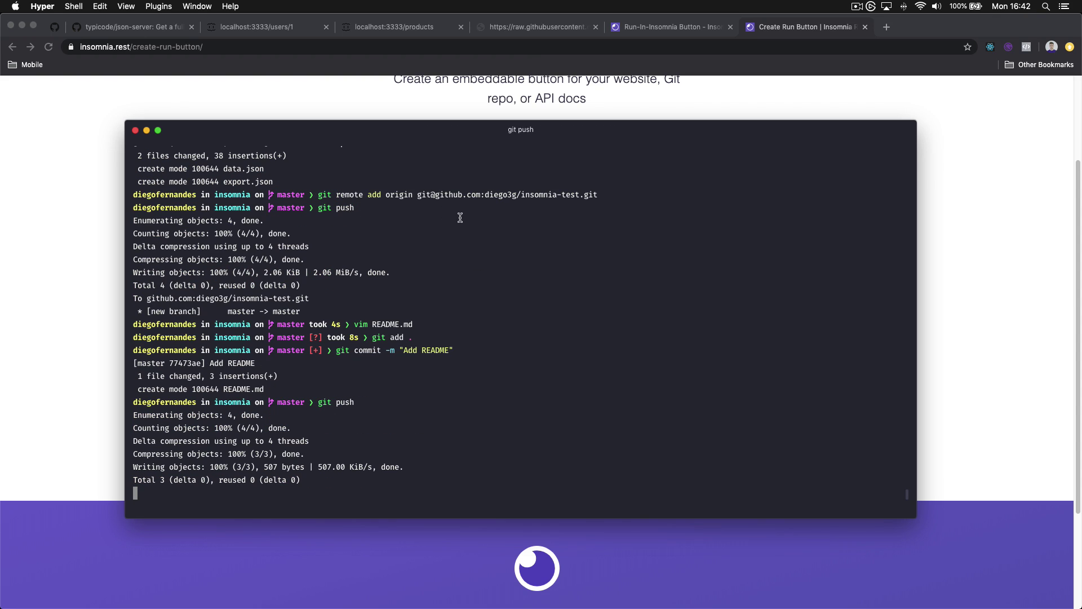
In Chrome, return from the generator and raw export.json tabs to the insomnia-test repository page
{"action": "left_click", "coordinate": [692, 105]}
{"action": "left_click", "coordinate": [673, 27]}
{"action": "left_click", "coordinate": [546, 27]}
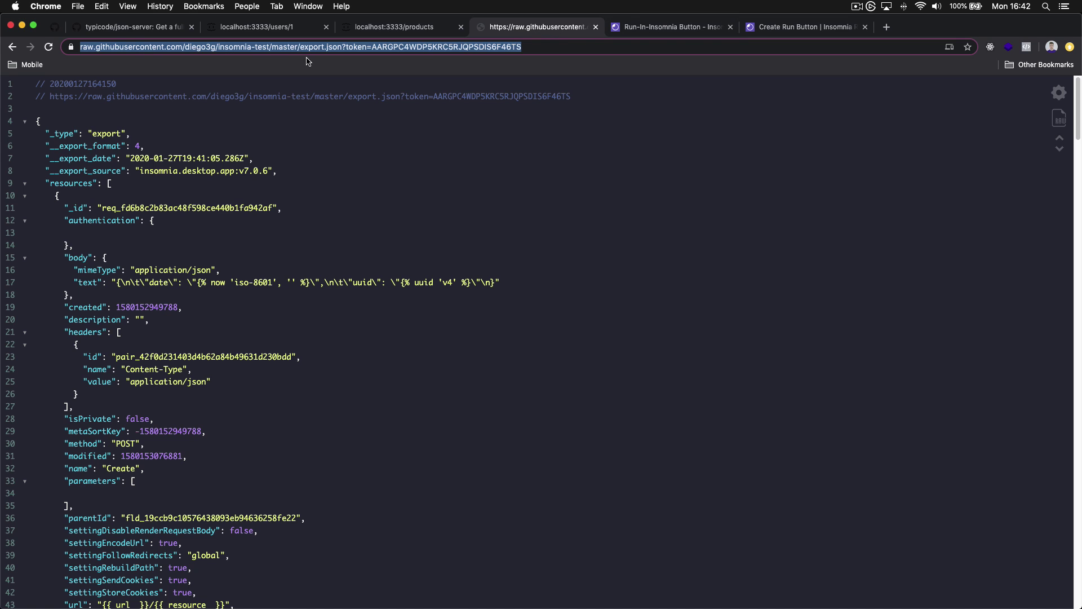
{"action": "left_click", "coordinate": [13, 47]}
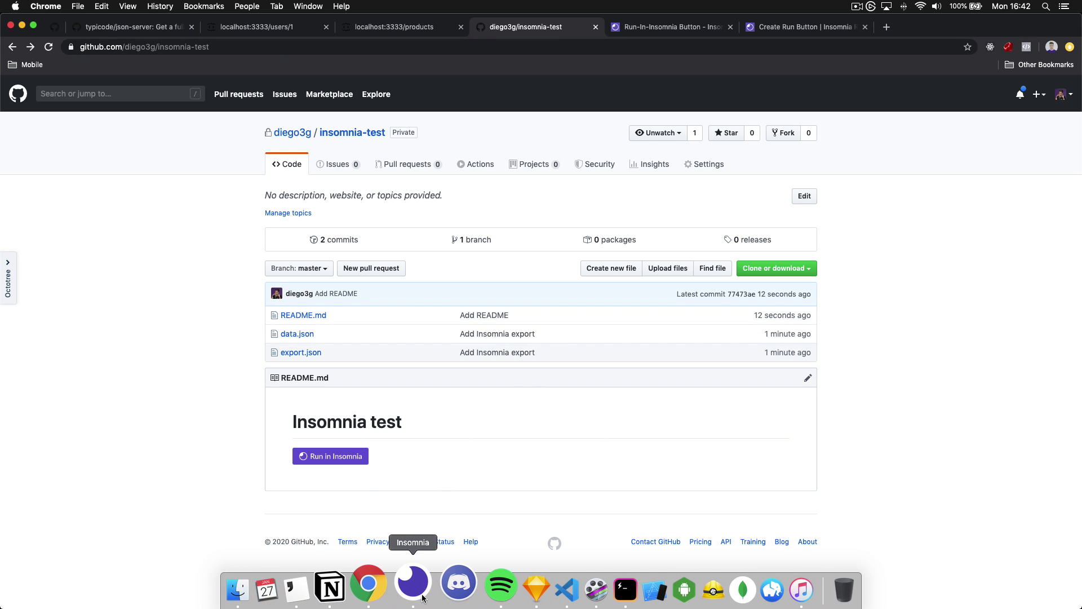
Delete the original Insomnia workspace from its Workspace Settings, then hide Insomnia
{"action": "left_click", "coordinate": [406, 589]}
{"action": "left_click", "coordinate": [259, 98]}
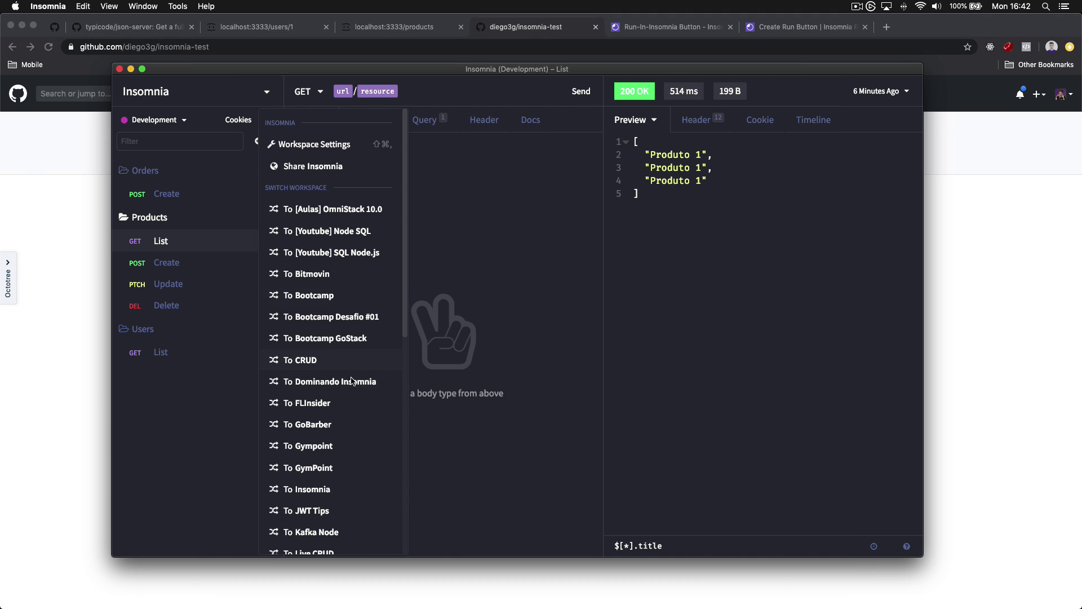
{"action": "scroll", "coordinate": [352, 383], "scroll_direction": "down", "scroll_amount": 10}
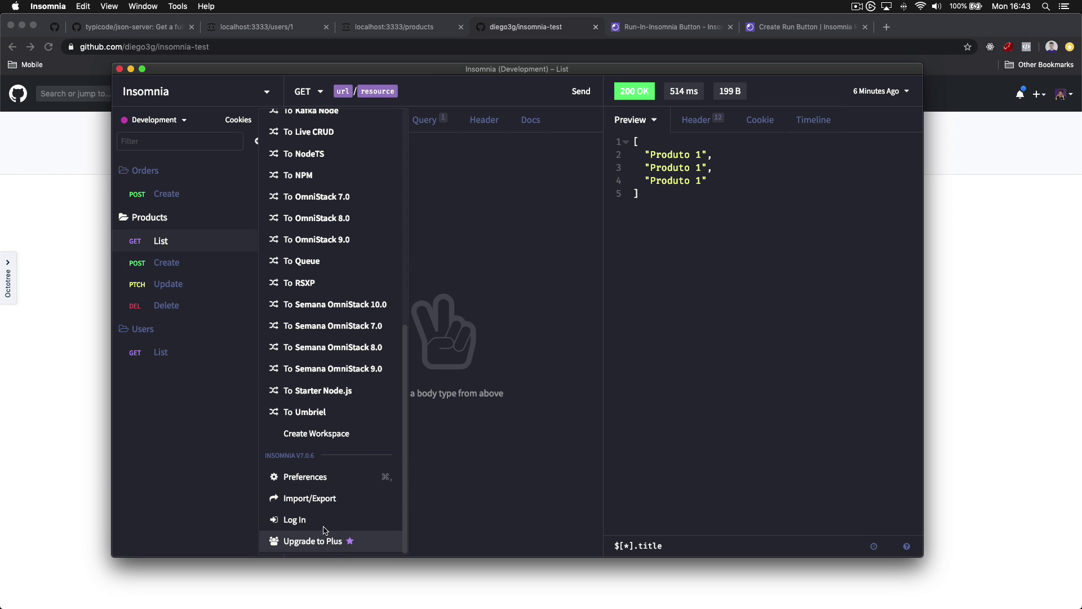
{"action": "scroll", "coordinate": [332, 524], "scroll_direction": "up", "scroll_amount": 10}
{"action": "left_click", "coordinate": [350, 144]}
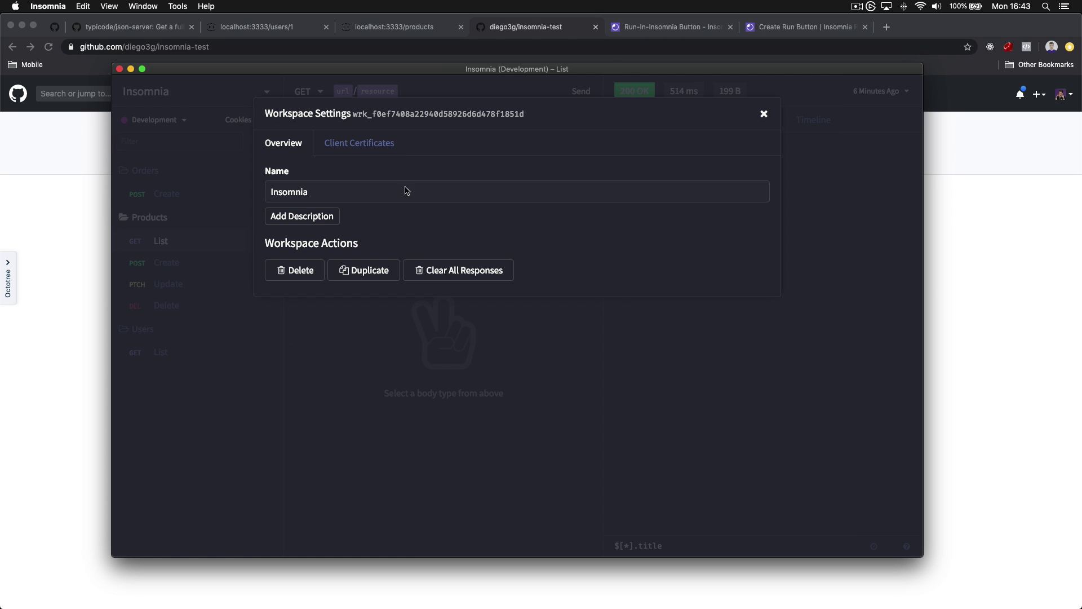
{"action": "left_click", "coordinate": [307, 269]}
{"action": "left_click", "coordinate": [344, 275]}
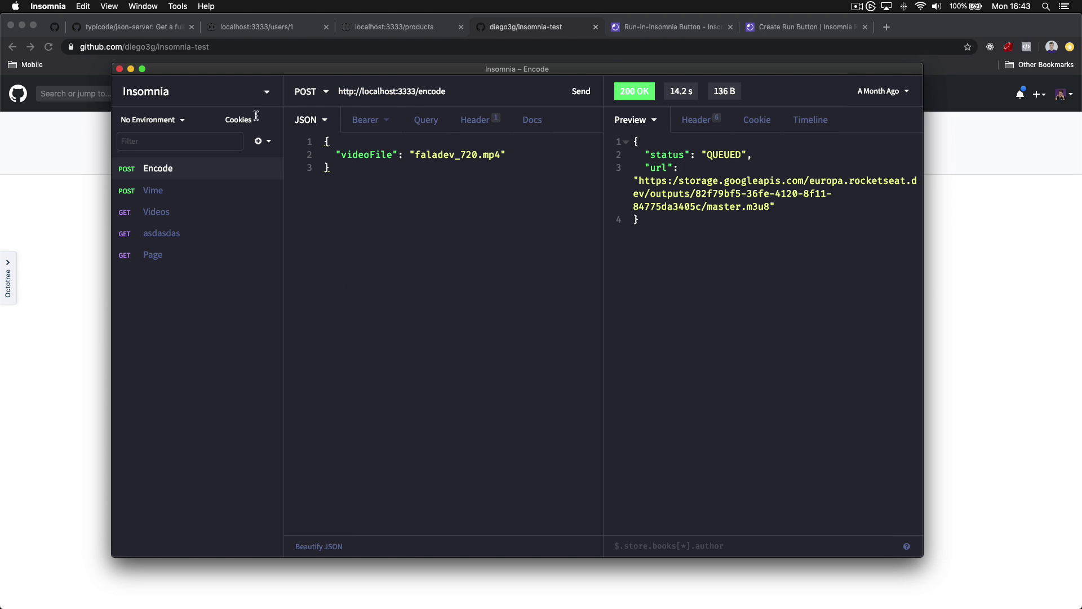
{"action": "key", "text": "super+Tab"}
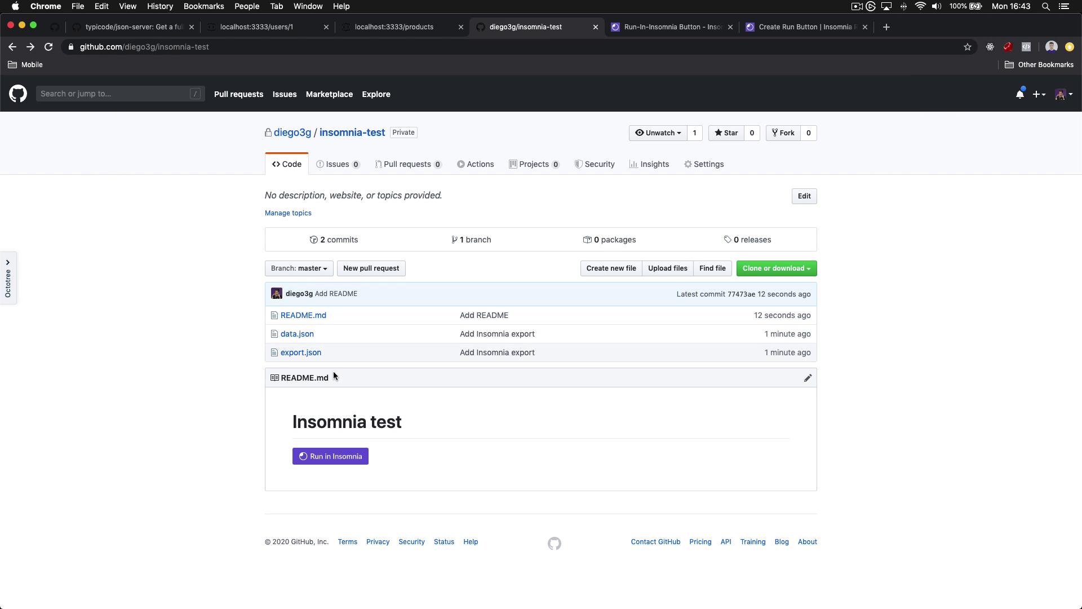
Import the Test API export into Insomnia via the README's Run in Insomnia button, then expand Users and Products
{"action": "left_click", "coordinate": [343, 460]}
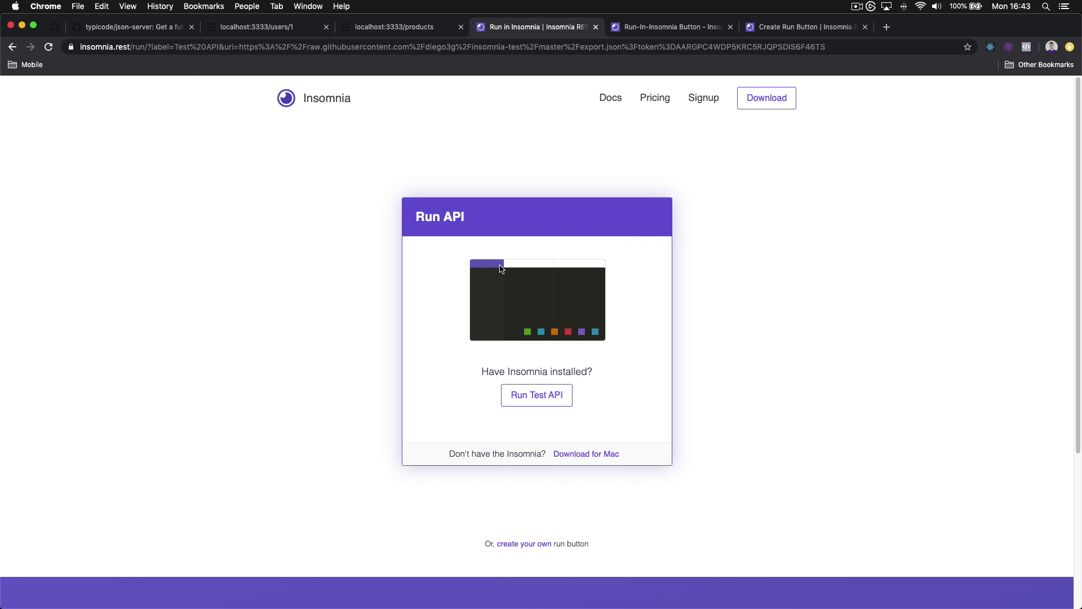
{"action": "left_click", "coordinate": [536, 403]}
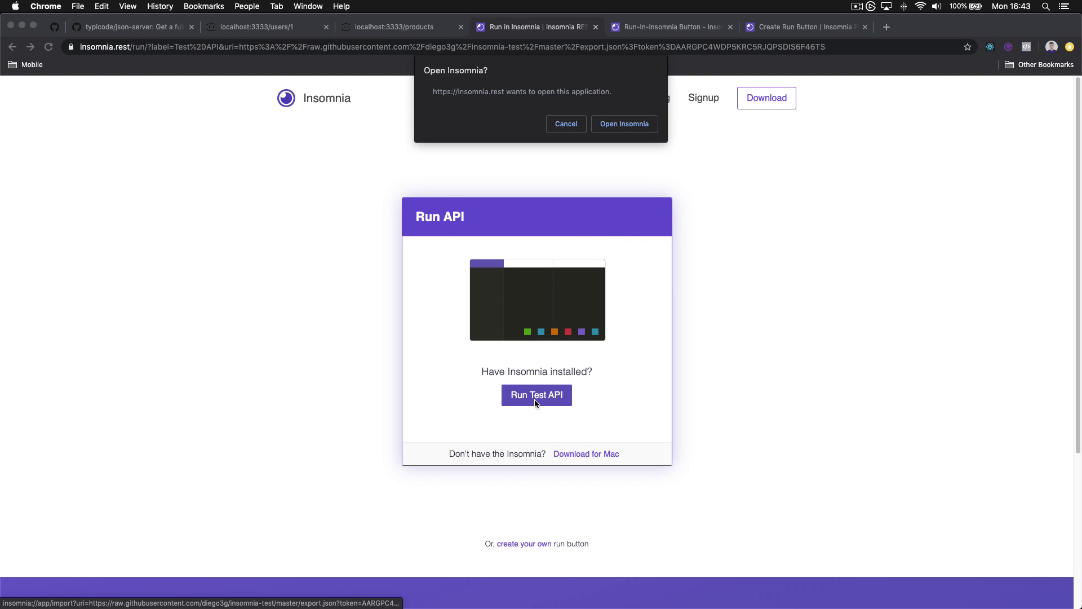
{"action": "left_click", "coordinate": [624, 123]}
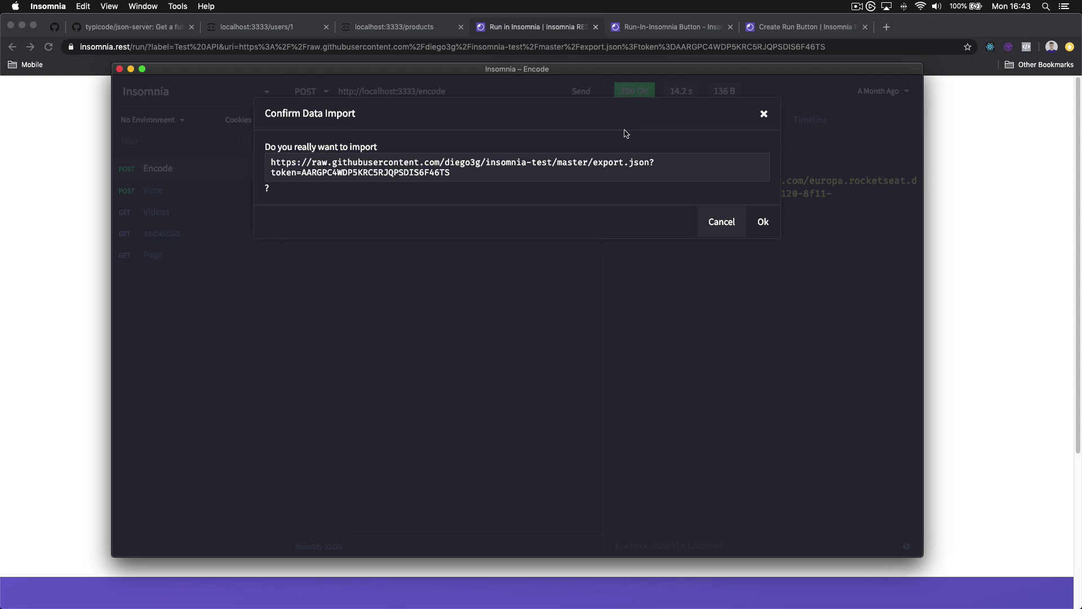
{"action": "left_click", "coordinate": [762, 224]}
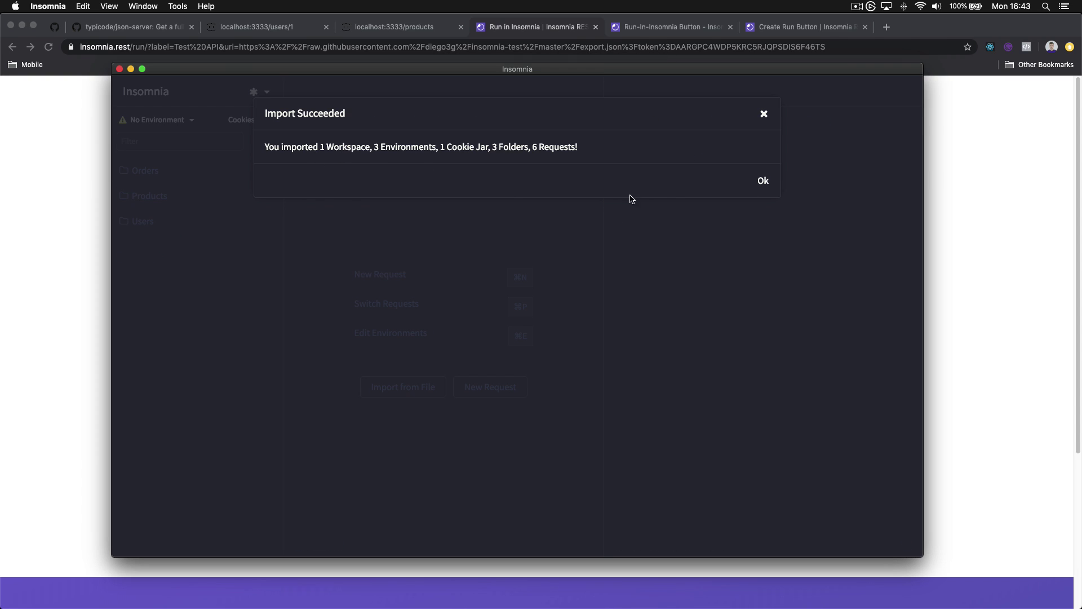
{"action": "left_click", "coordinate": [772, 185]}
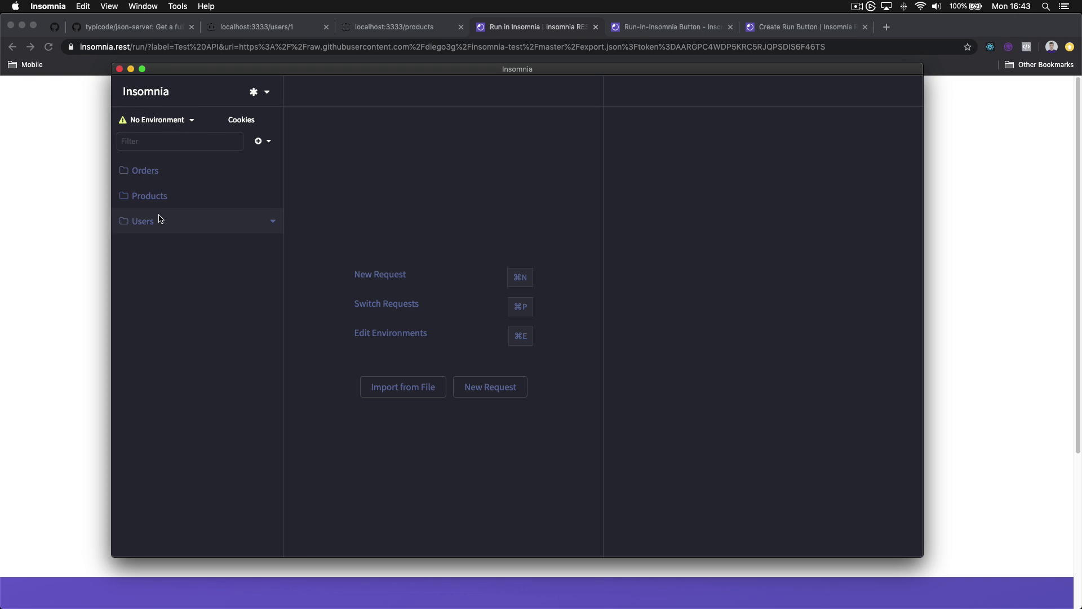
{"action": "left_click", "coordinate": [159, 221]}
{"action": "left_click", "coordinate": [164, 204]}
Expand the Orders folder and switch the active environment to Development, briefly checking Manage Environments
{"action": "left_click", "coordinate": [149, 171]}
{"action": "left_click", "coordinate": [169, 120]}
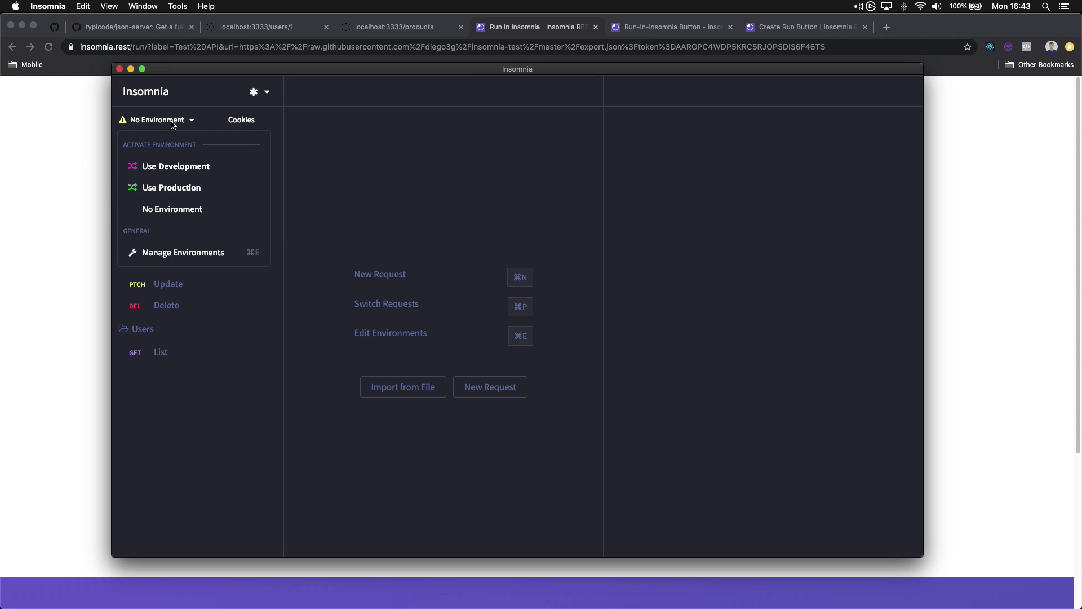
{"action": "left_click", "coordinate": [181, 159]}
{"action": "key", "text": "super+e"}
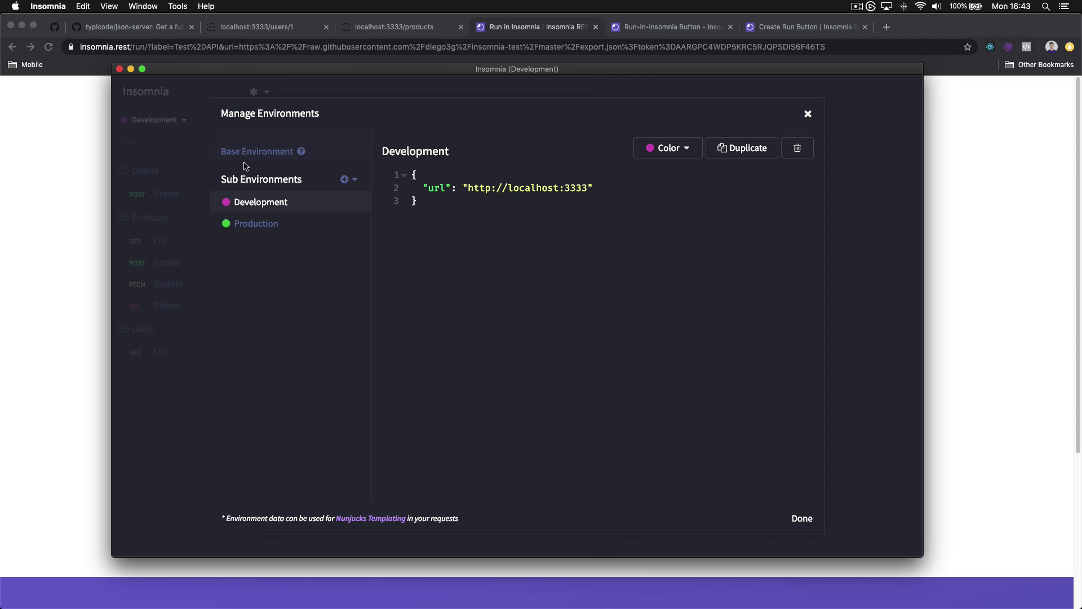
{"action": "key", "text": "Escape"}
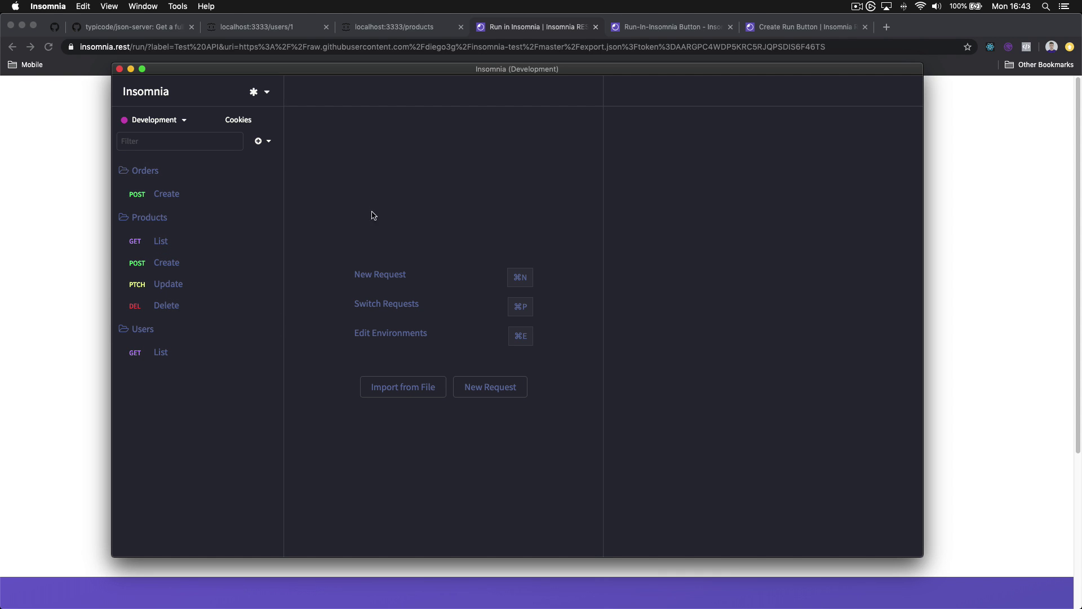
Look through the workspace menu and close it without switching workspaces
{"action": "left_click", "coordinate": [230, 96]}
{"action": "scroll", "coordinate": [345, 270], "scroll_direction": "down", "scroll_amount": 10}
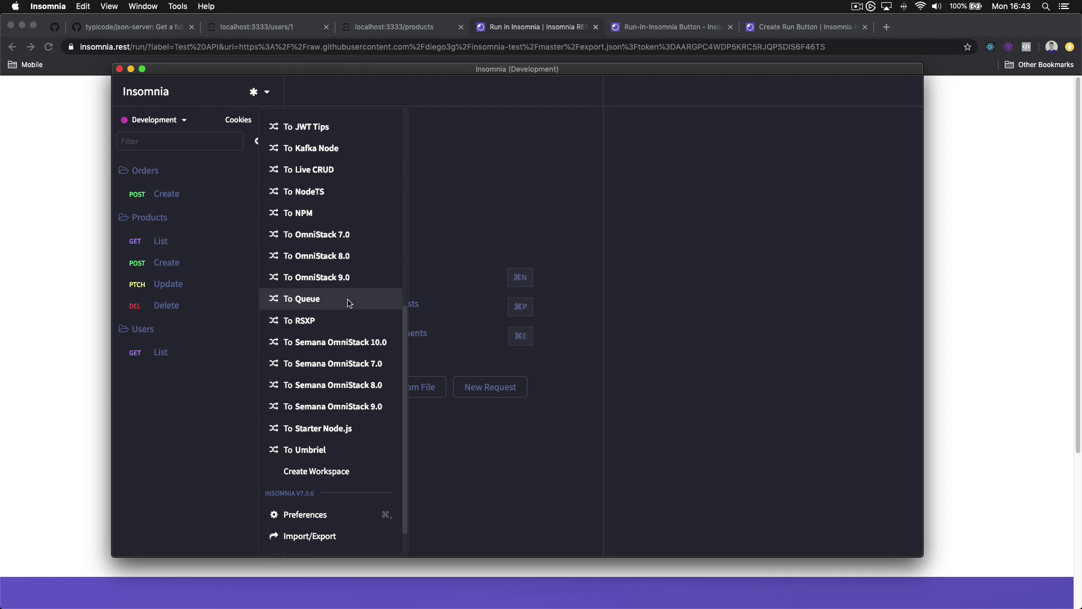
{"action": "key", "text": "Escape"}
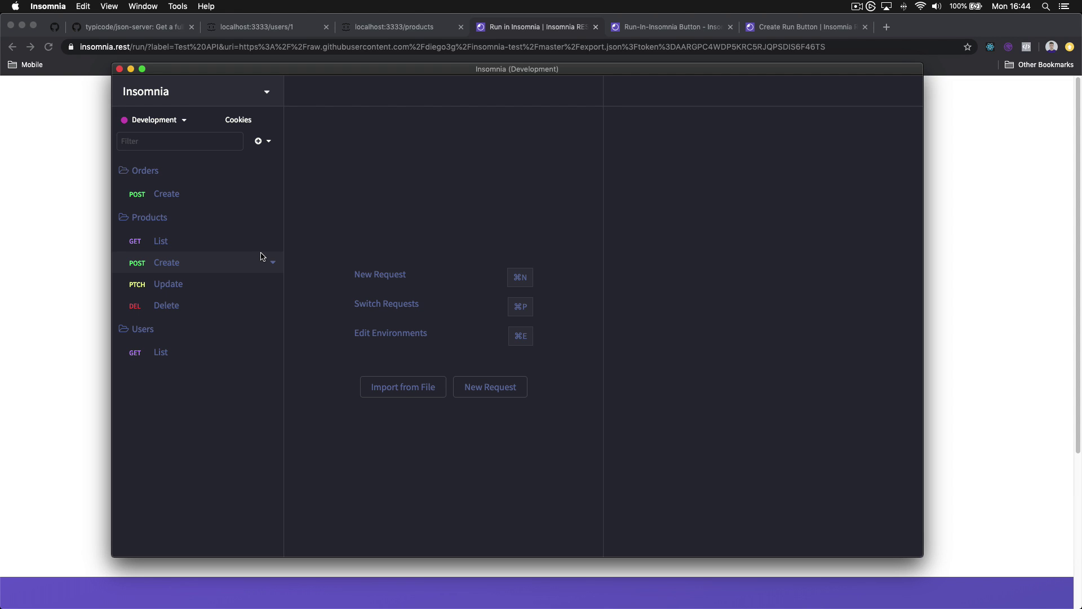
Check the Products Update request, then open Products Create and focus its JSON body (title Produto 1, price 150)
{"action": "left_click", "coordinate": [227, 259]}
{"action": "left_click", "coordinate": [210, 284]}
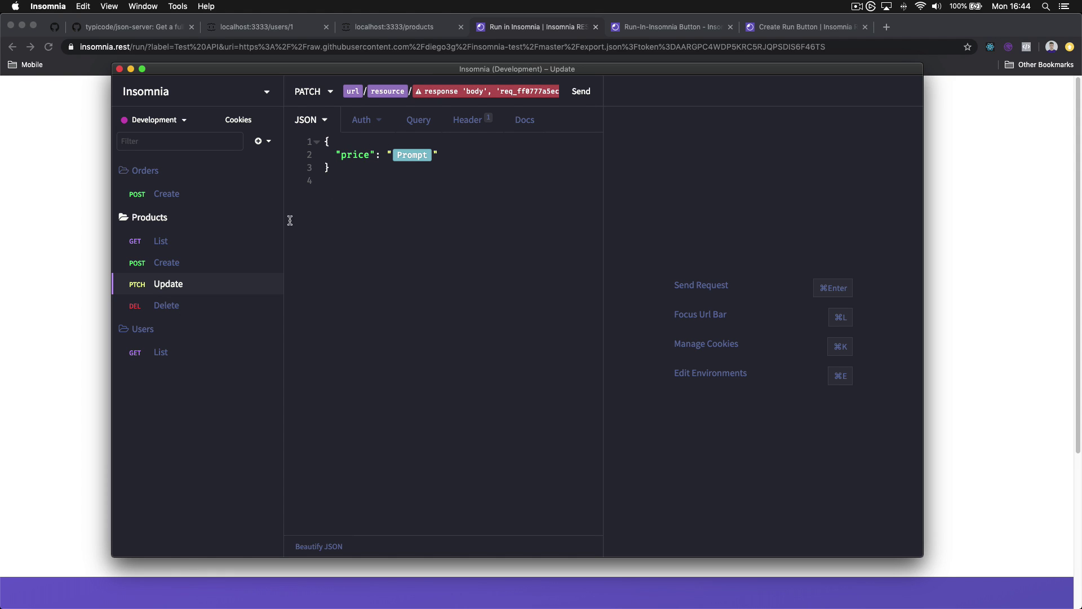
{"action": "left_click", "coordinate": [214, 269]}
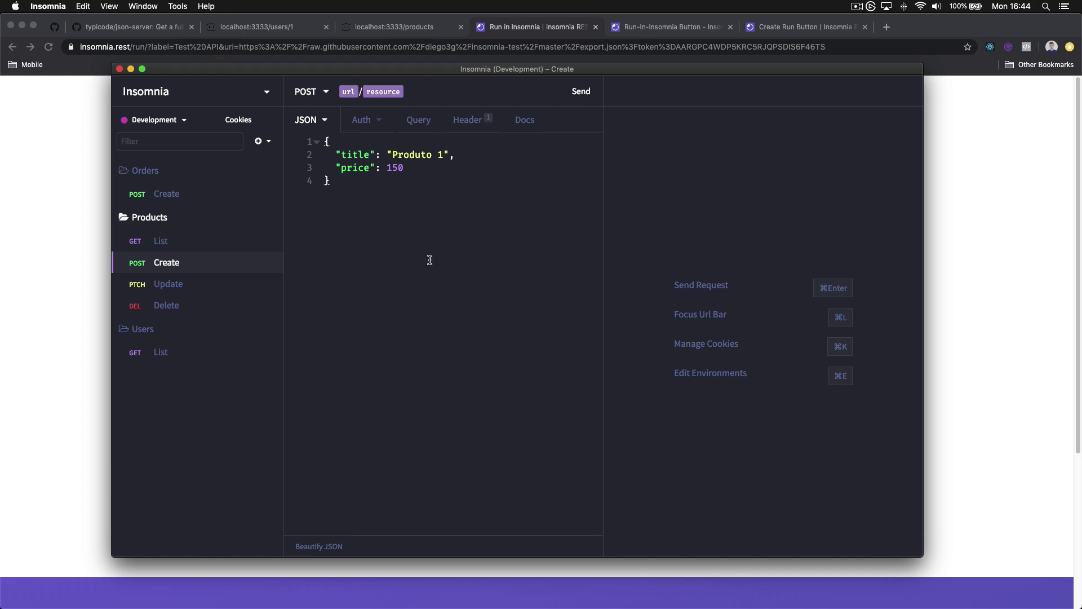
{"action": "left_click", "coordinate": [330, 259]}
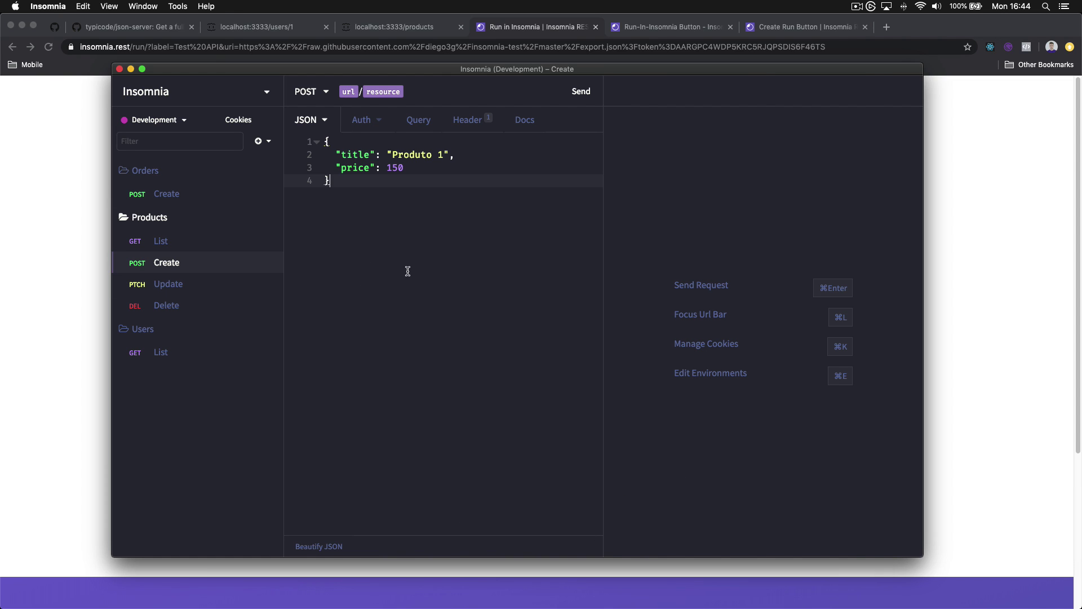